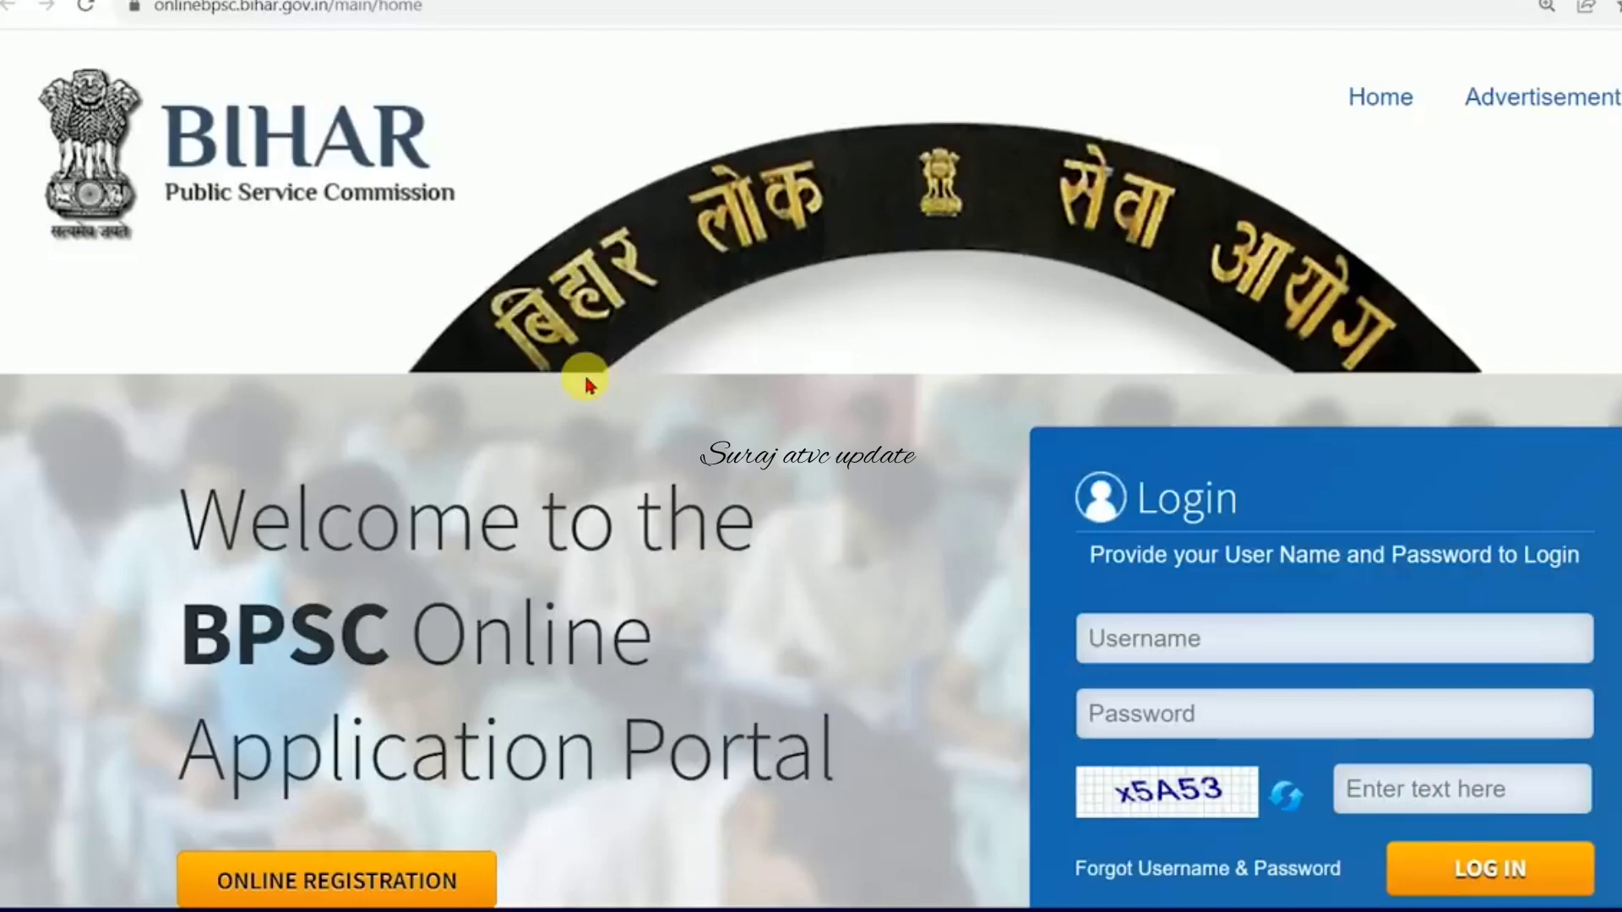
- Review the list of live advertisements on the online application portal's home page
scroll(600, 380, "down", 11)
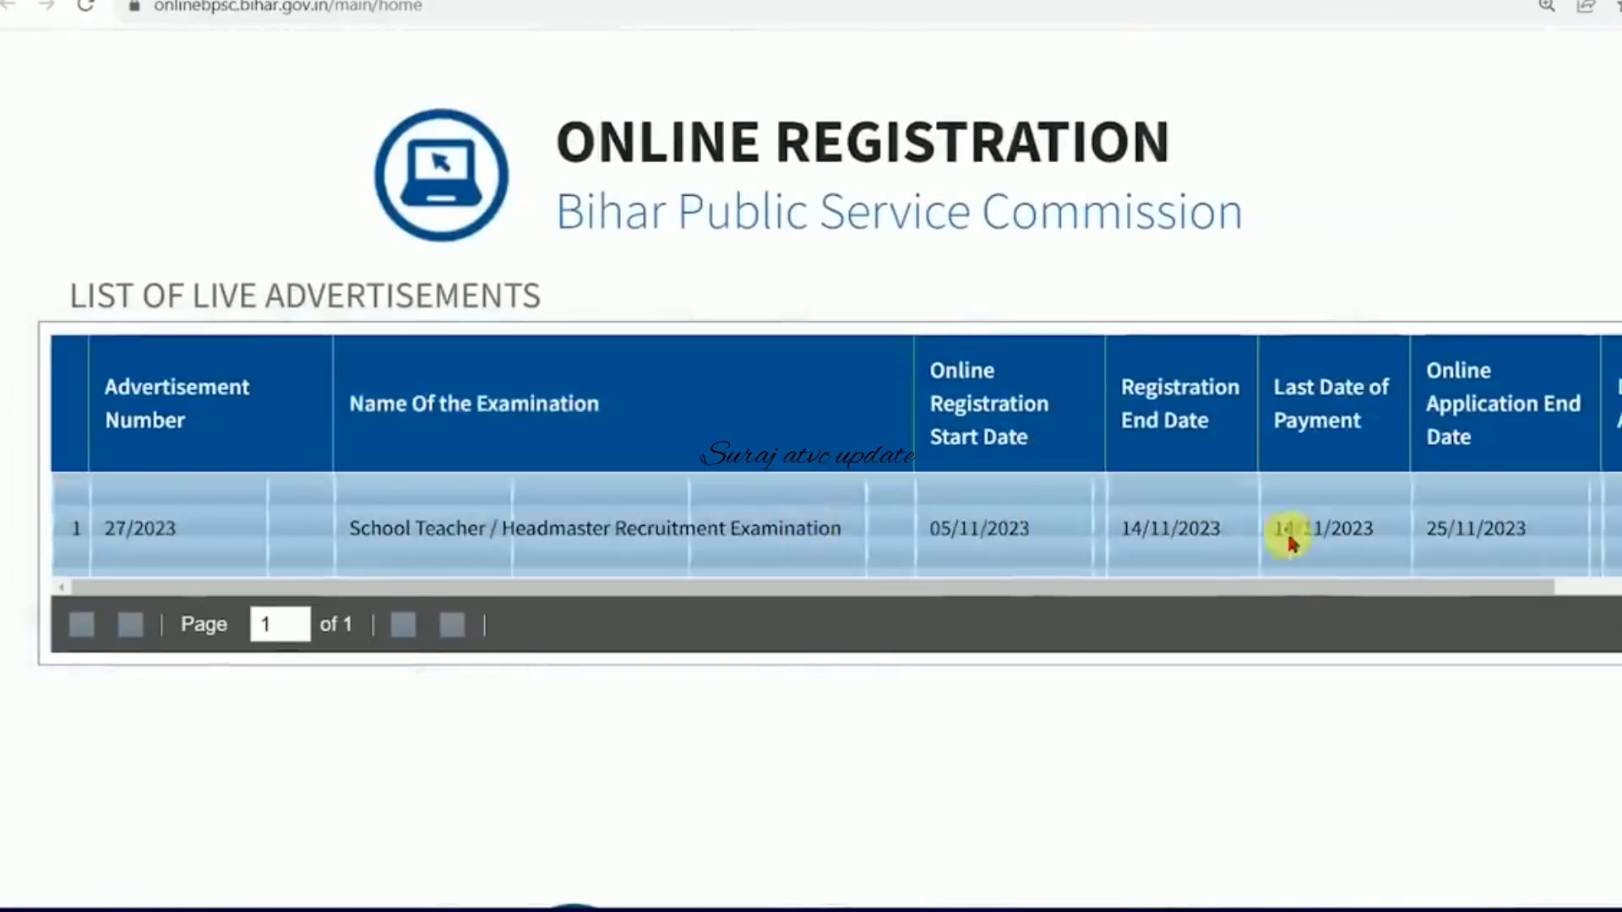
scroll(712, 269, "up", 1)
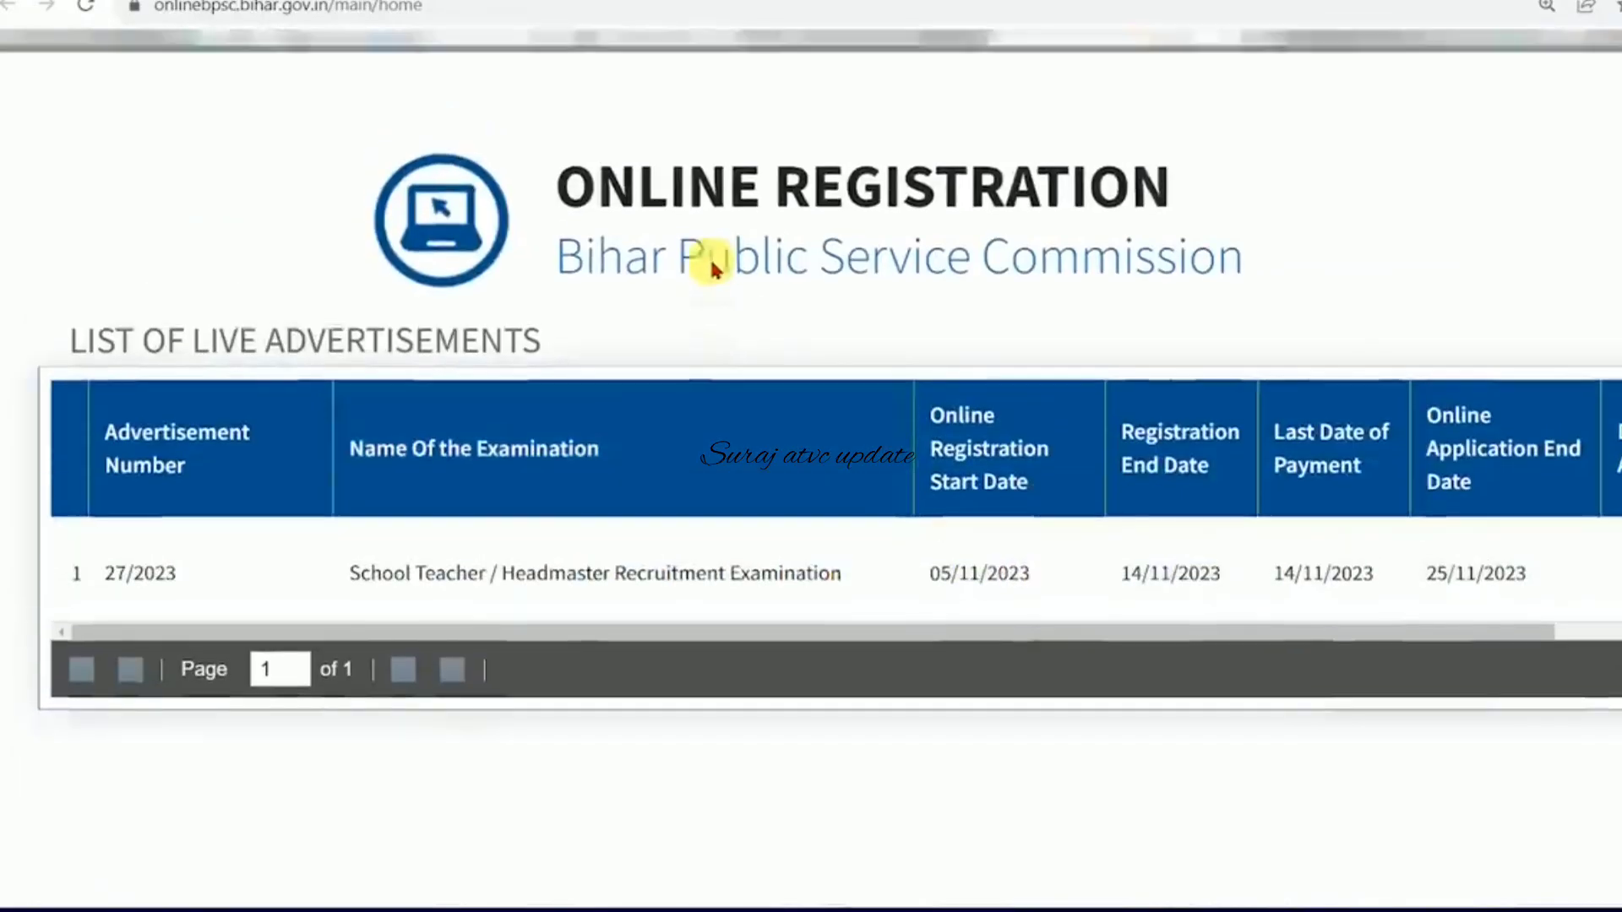
scroll(716, 269, "up", 10)
- Open the B.P.S.C. Online Application portal from the commission website's online application page, accepting the external website notice
left_click(447, 1)
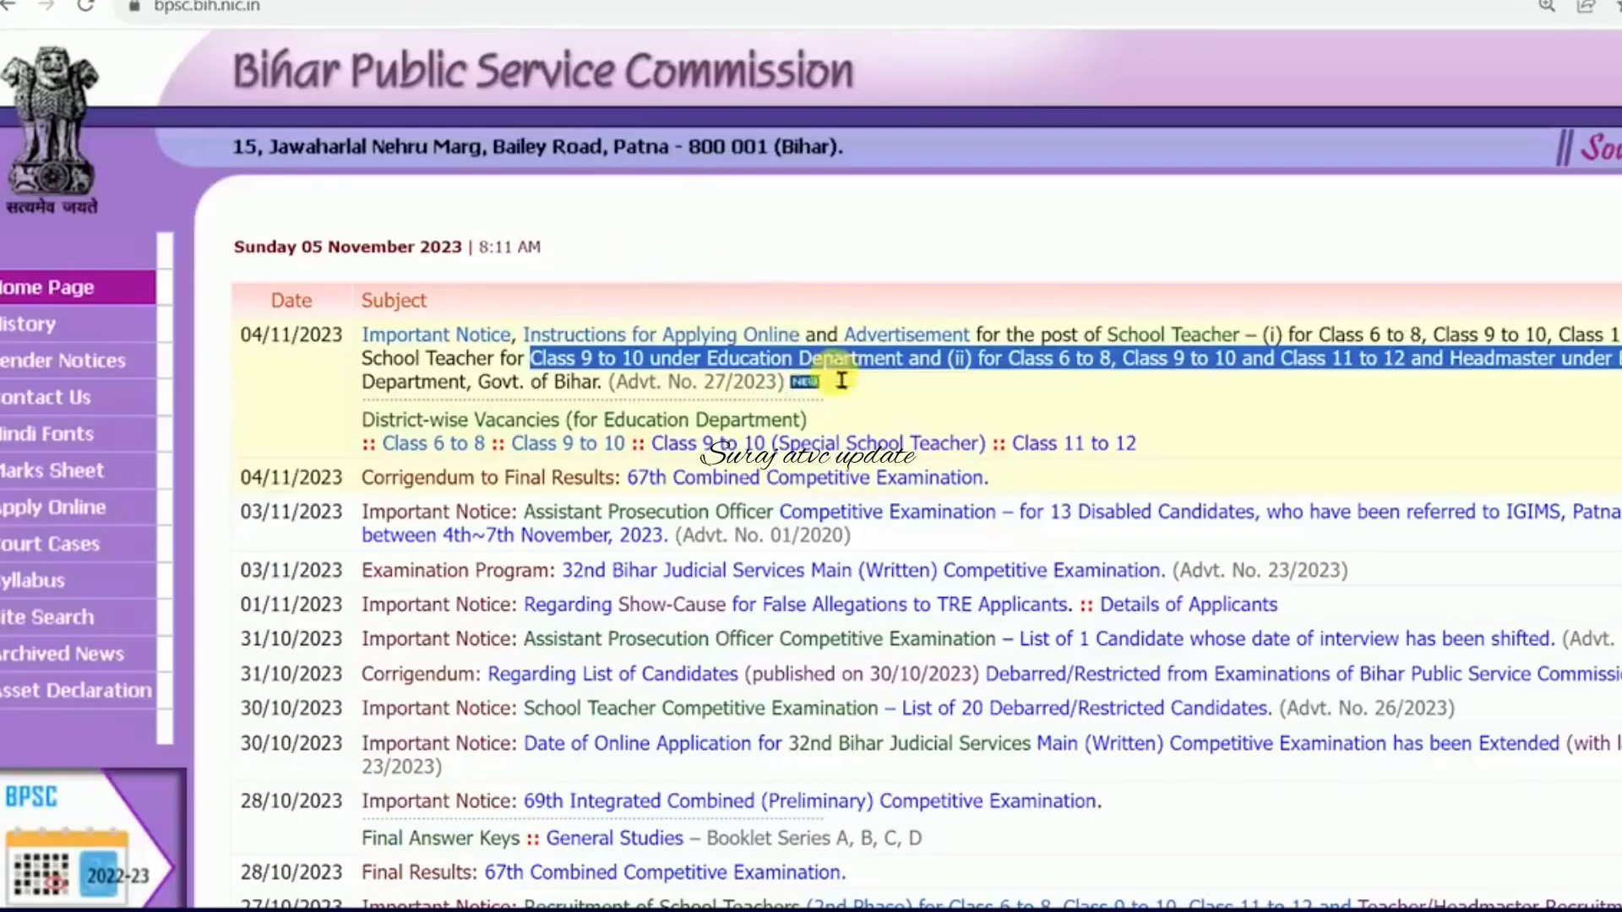
left_click(1172, 400)
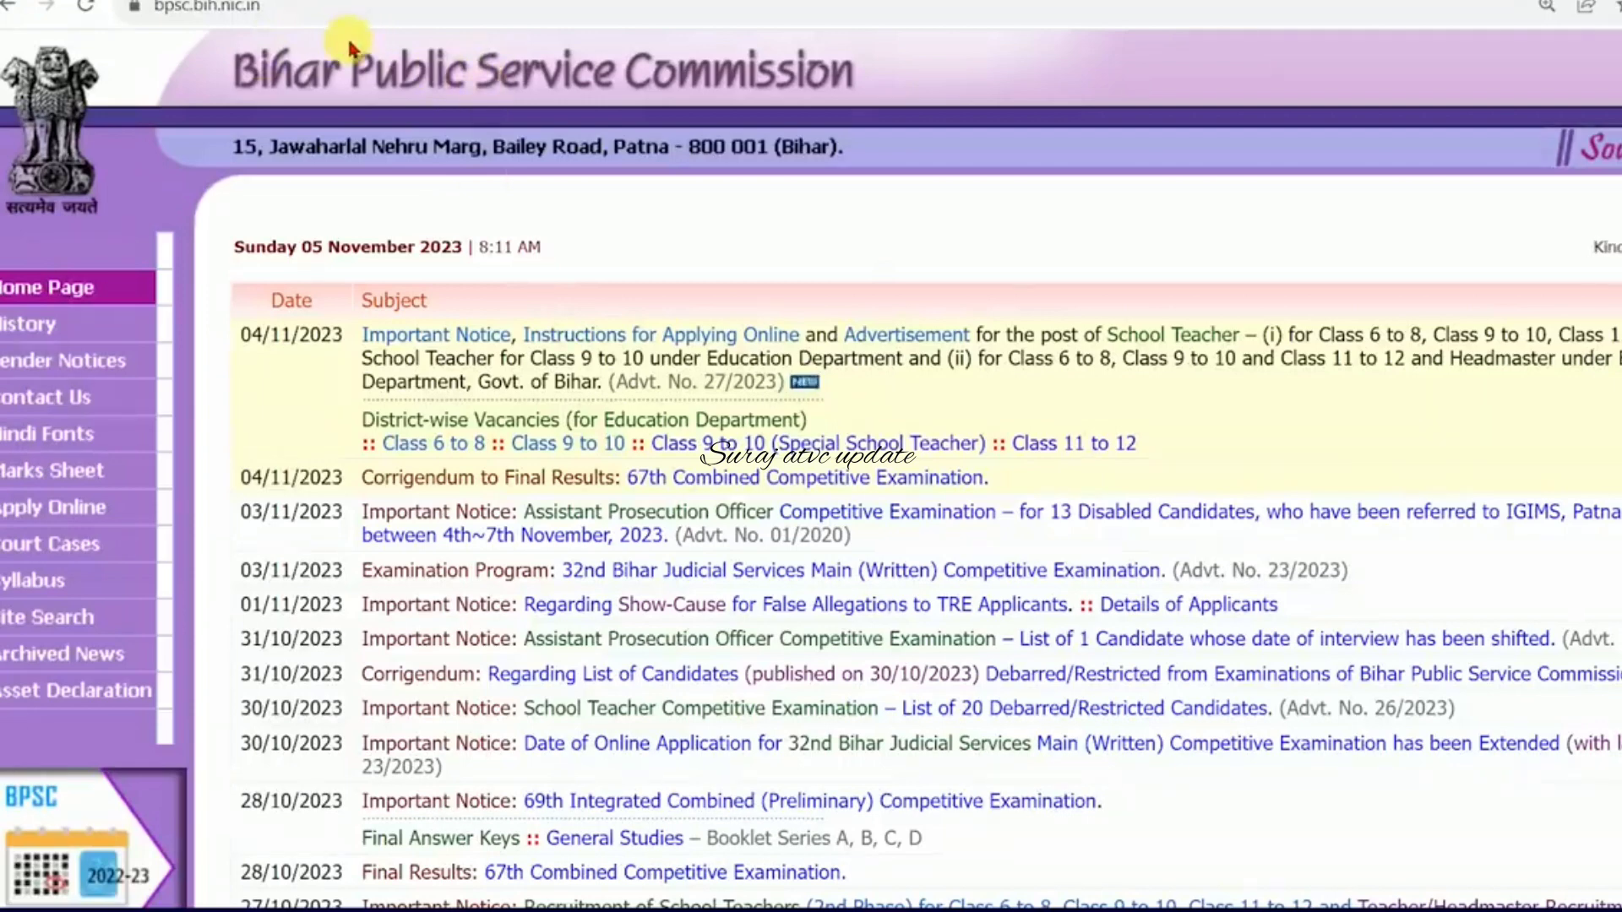
left_click(42, 511)
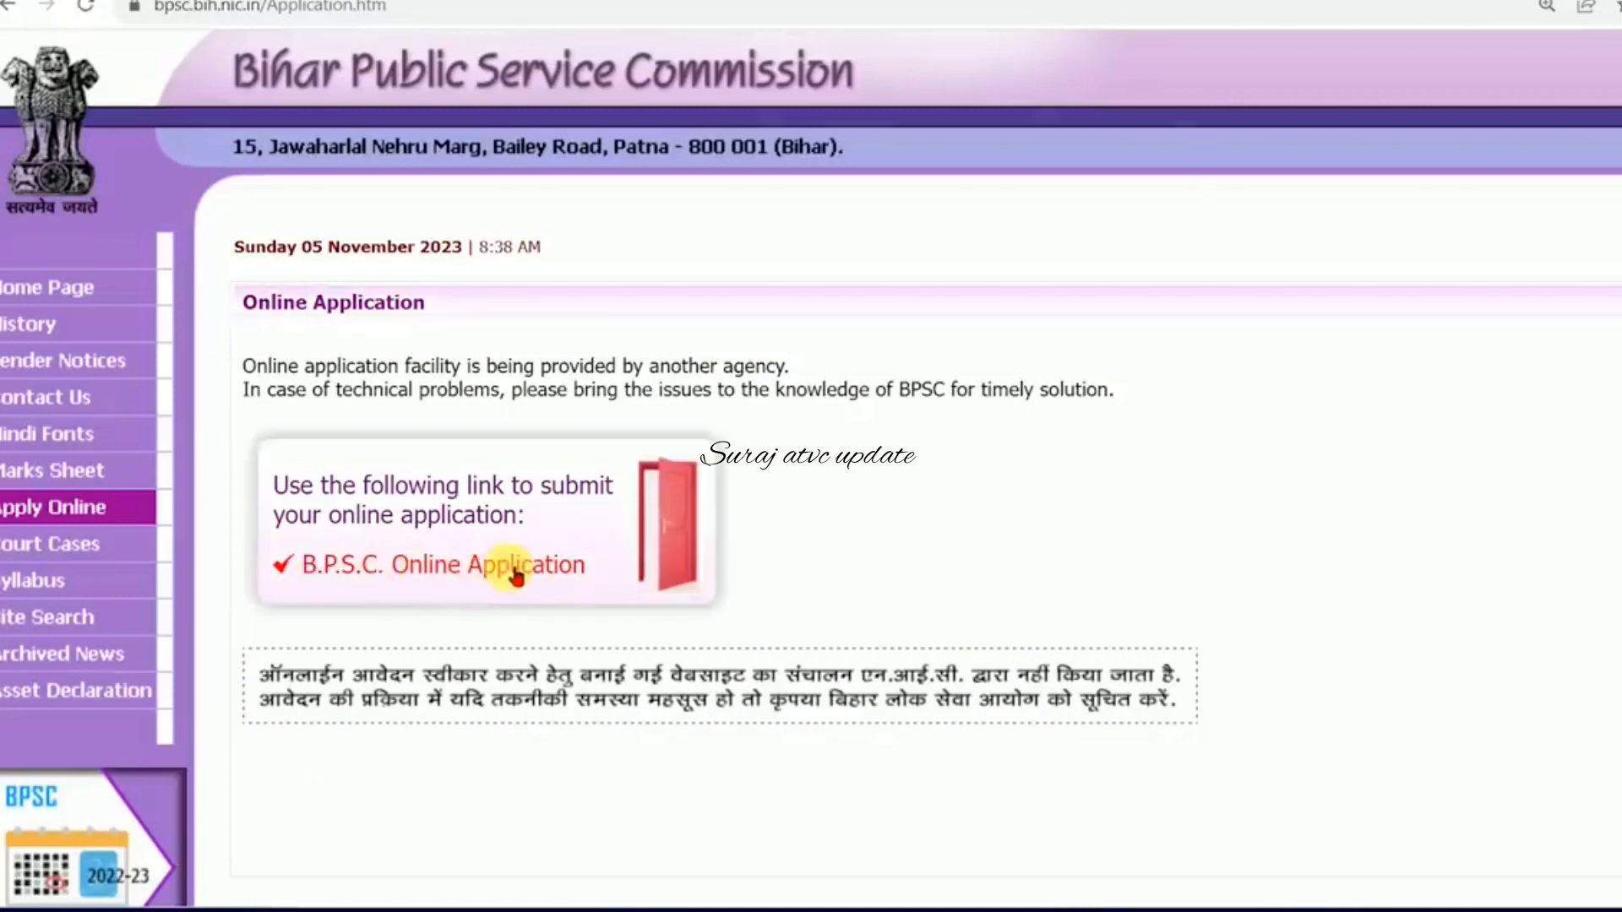
left_click(517, 576)
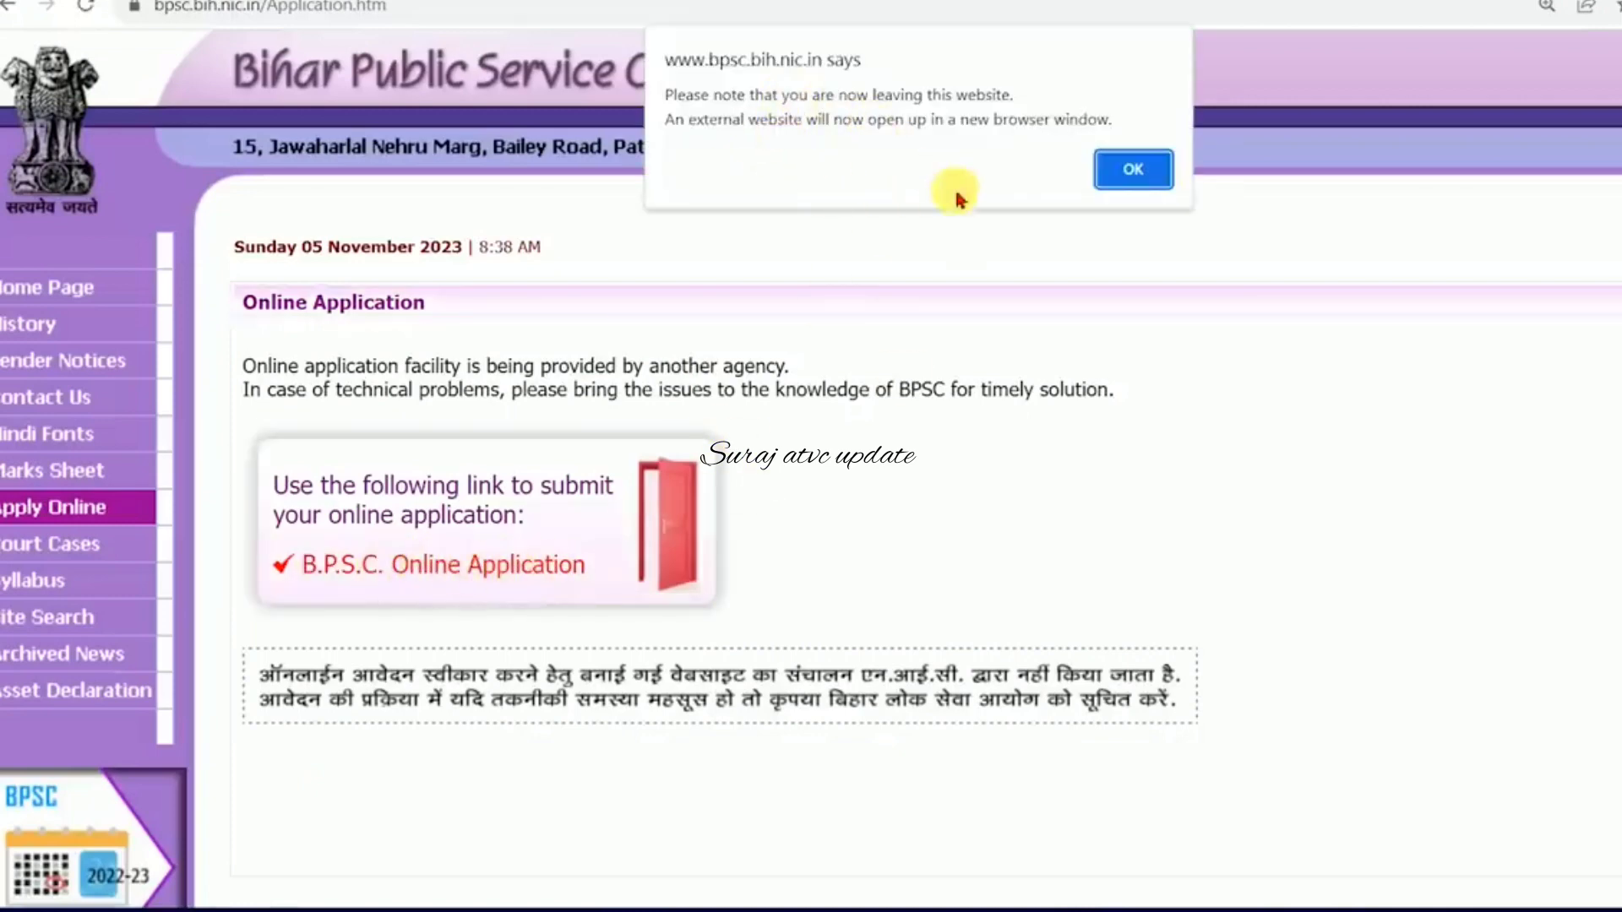
left_click(1134, 173)
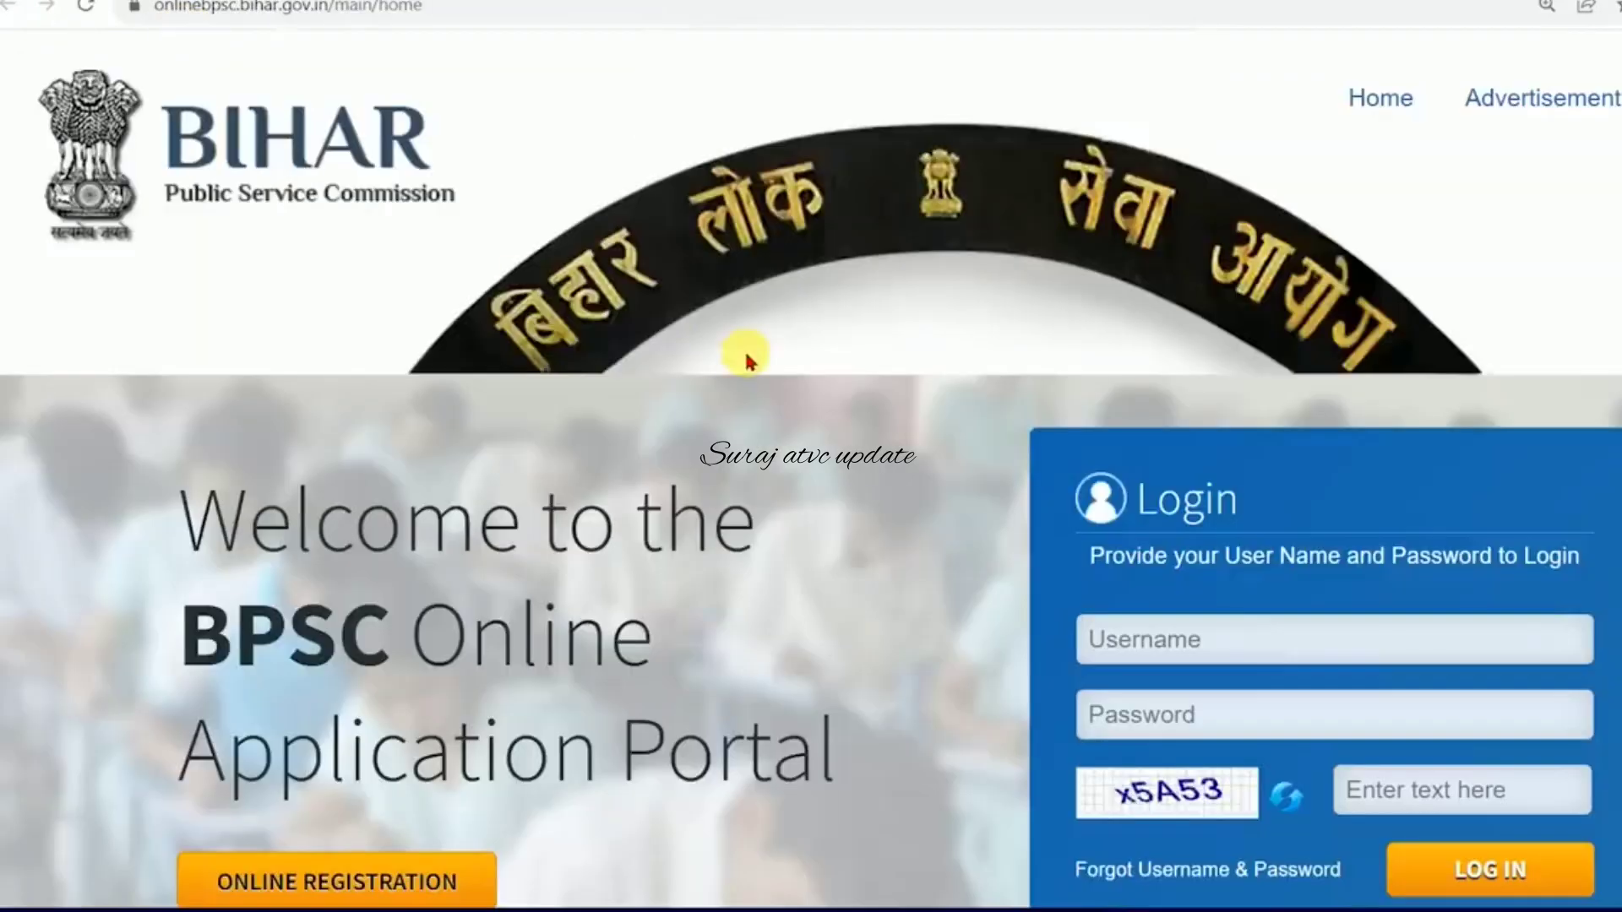
- Examine the dates, PDF downloads and apply option of advertisement 27/2023 in the live advertisements list
scroll(748, 359, "down", 5)
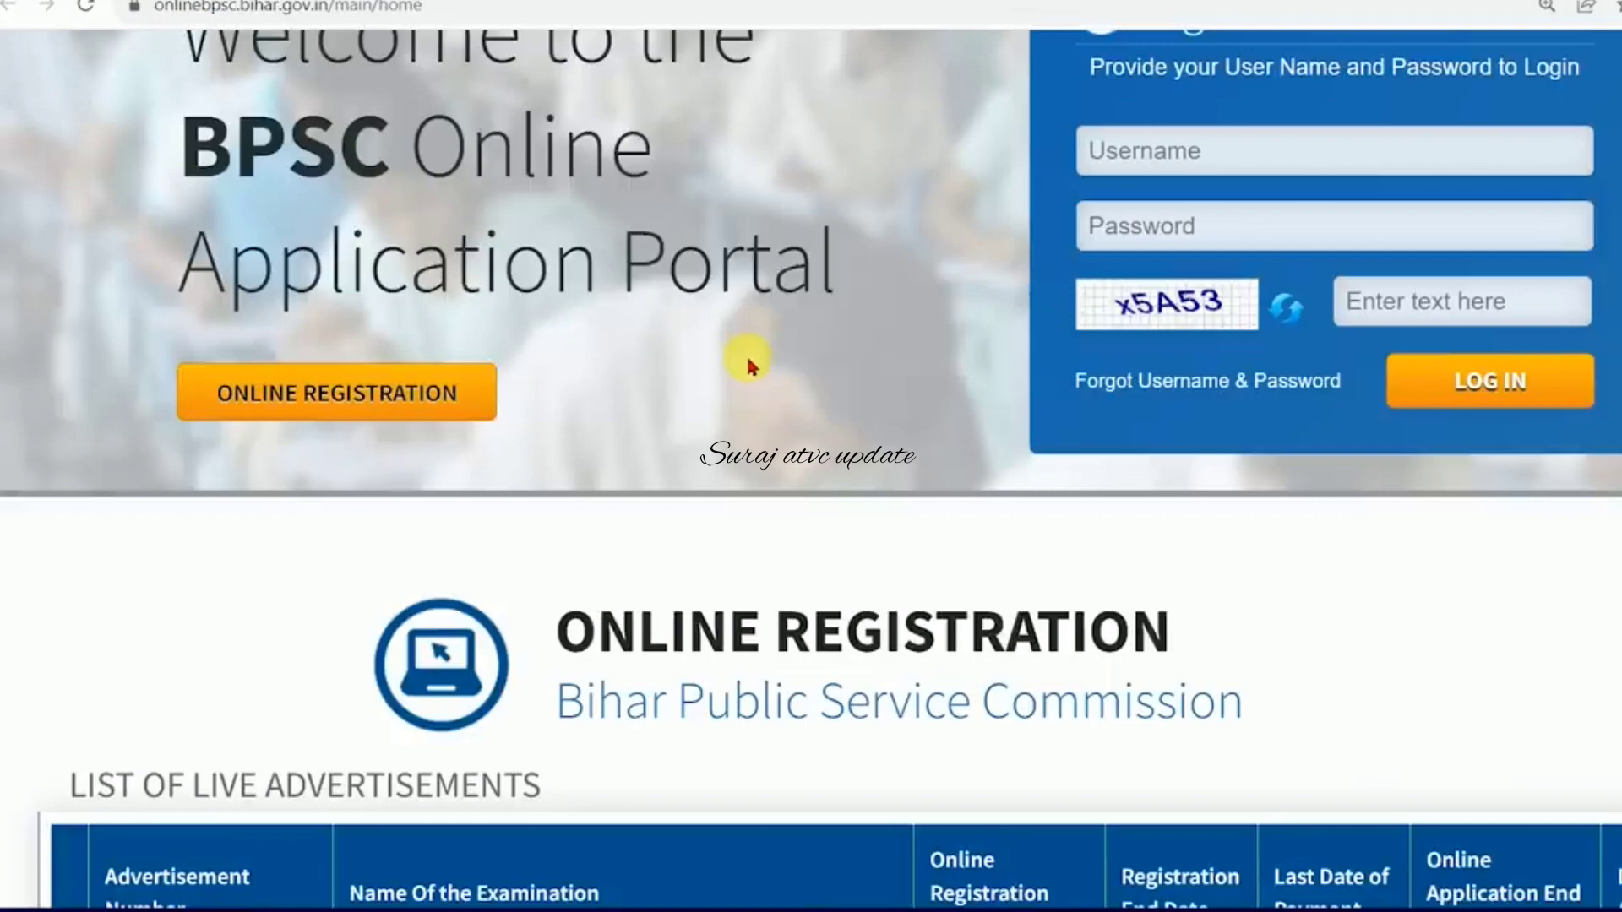
scroll(747, 359, "down", 6)
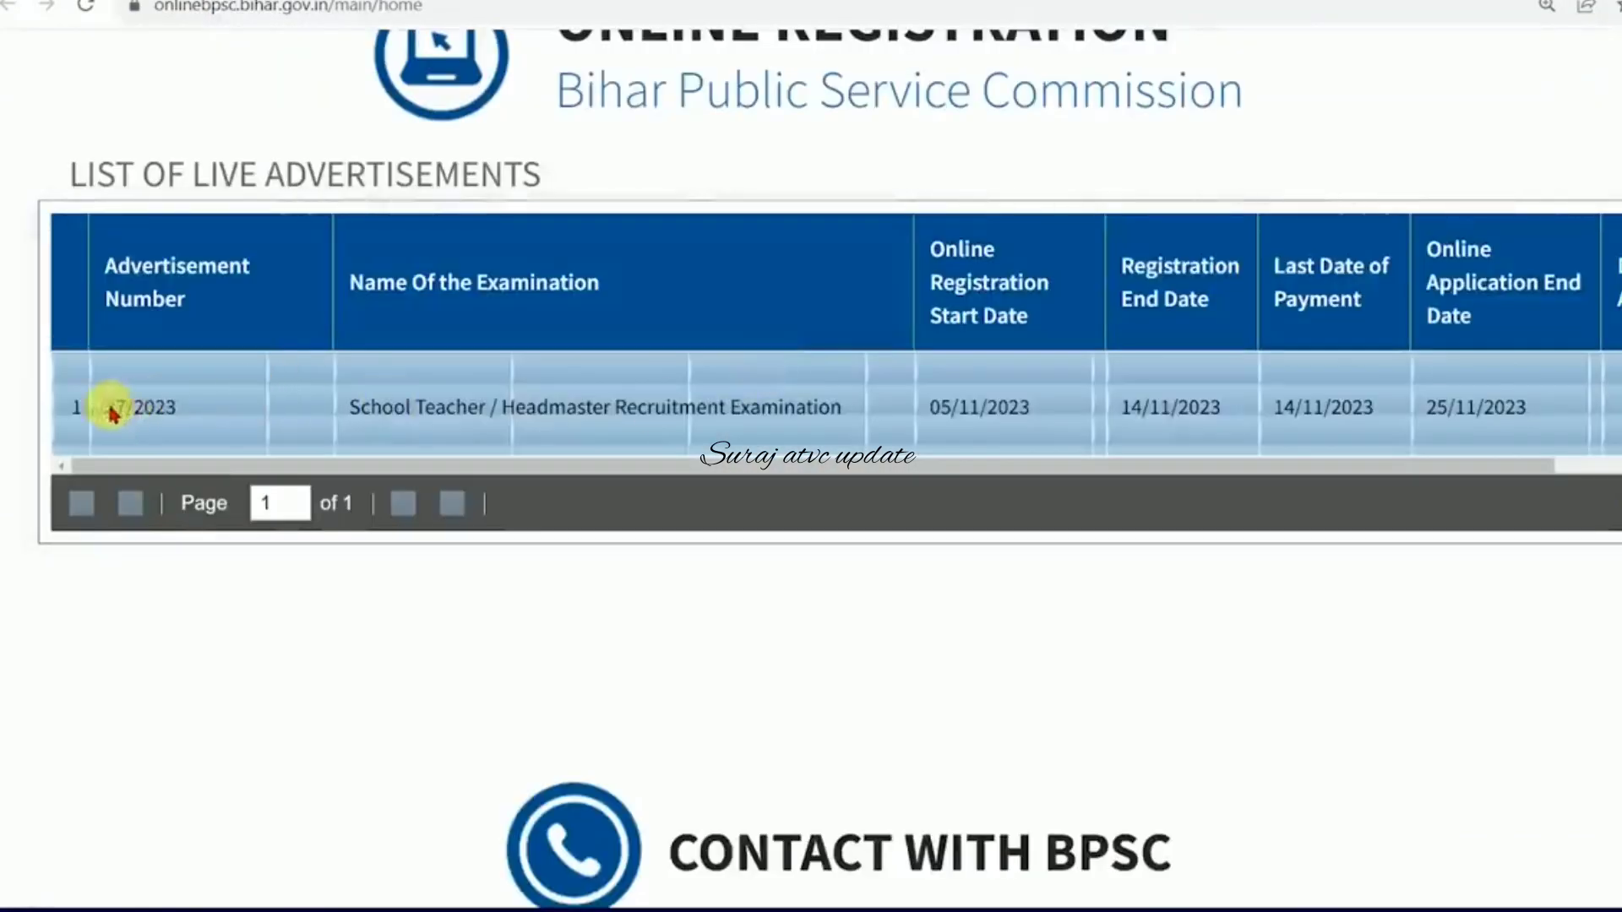
left_click(668, 408)
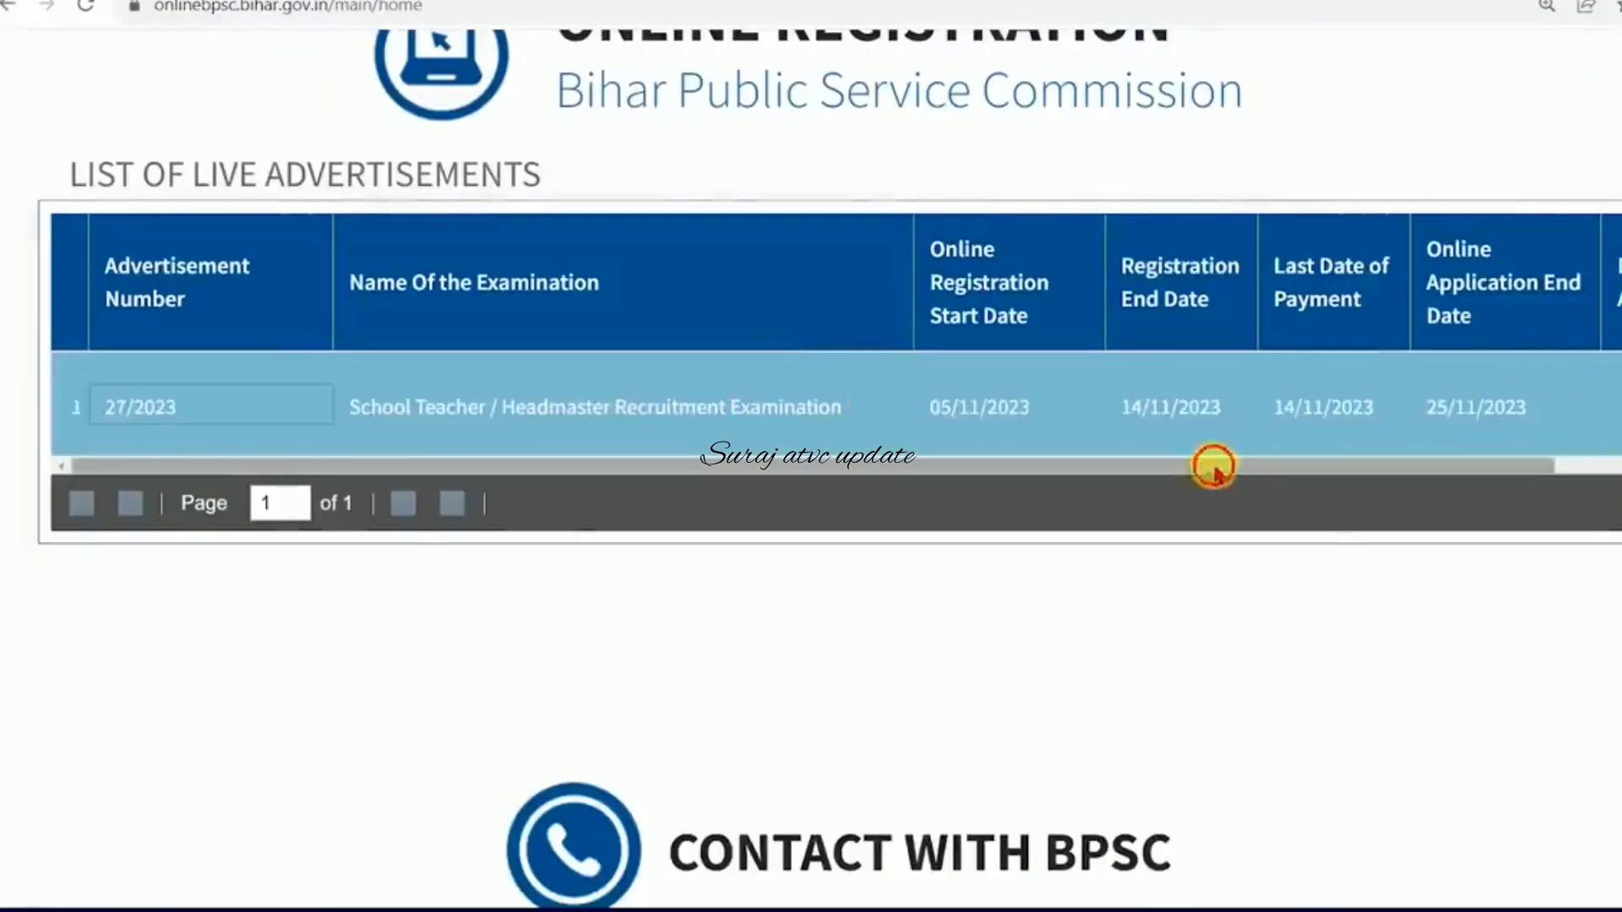
left_click_drag(1213, 463, 1463, 464)
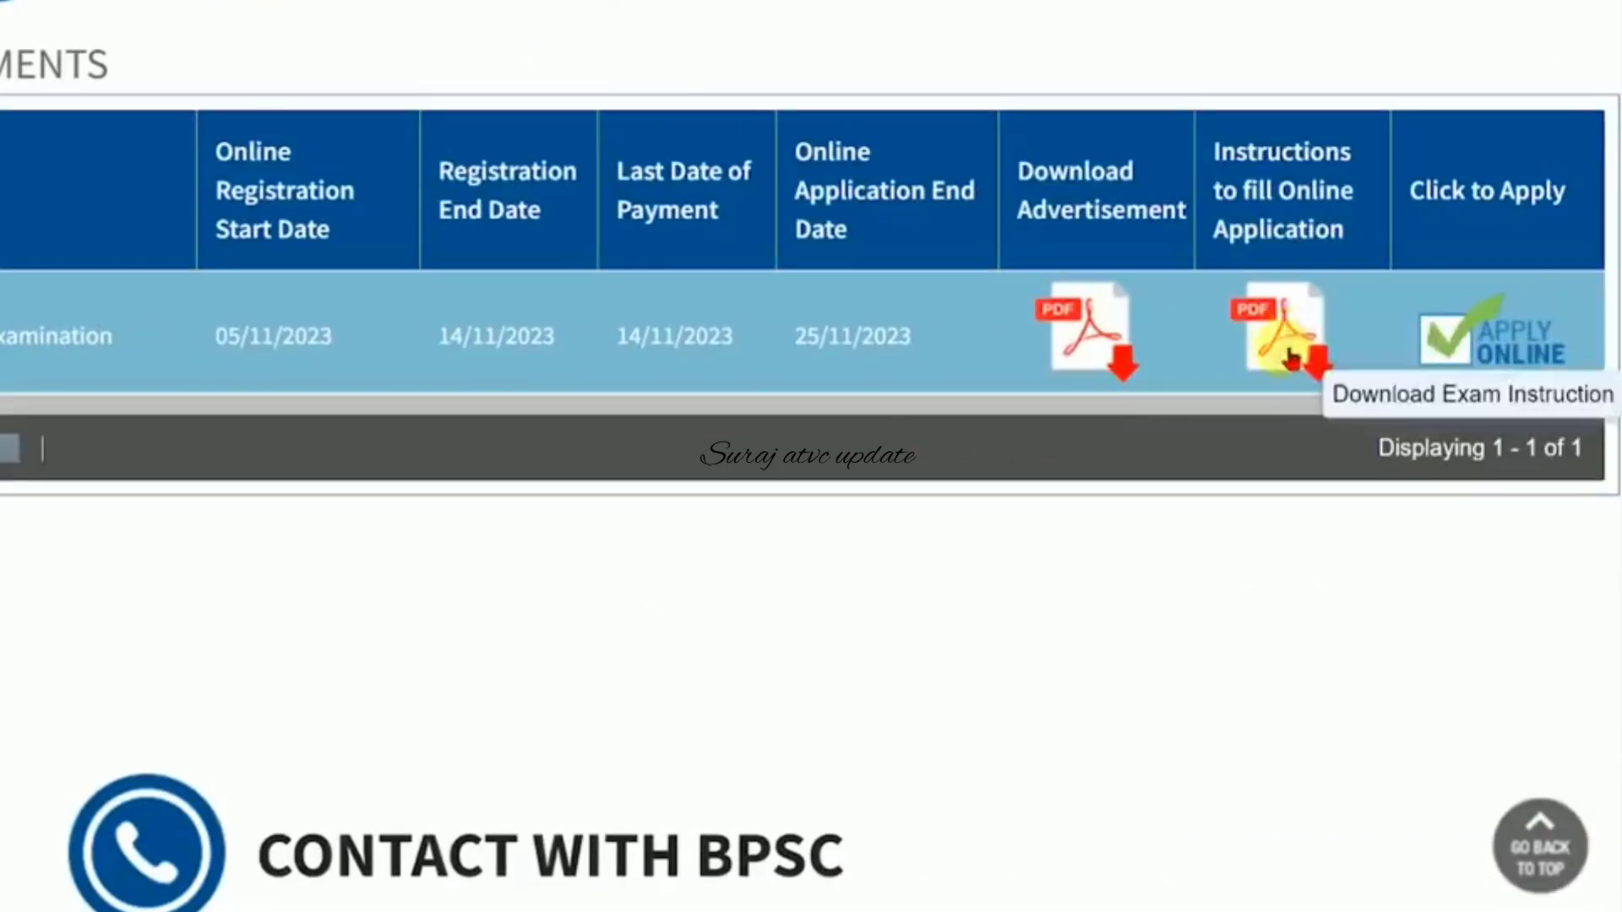
left_click_drag(1191, 401, 699, 423)
- Check the portal's login area and open the registration form for advertisement 27/2023, School Teacher / Headmaster Recruitment Examination
scroll(1078, 482, "up", 10)
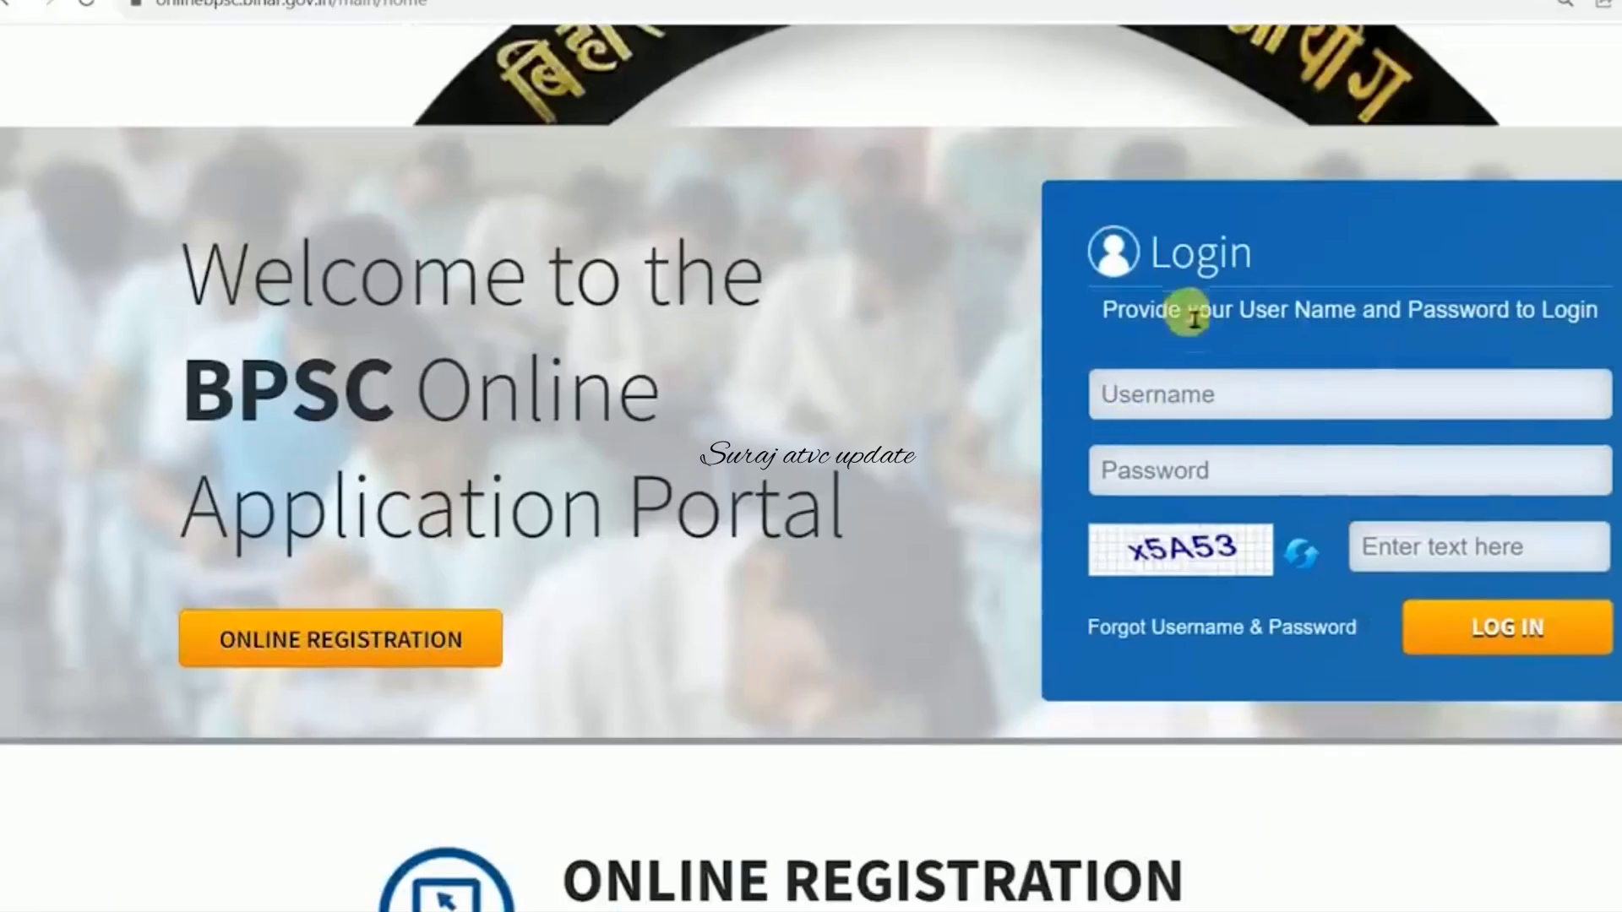
left_click_drag(794, 224, 1089, 218)
left_click(1390, 428)
left_click_drag(1401, 306, 1620, 355)
scroll(1402, 405, "down", 10)
scroll(1571, 448, "up", 6)
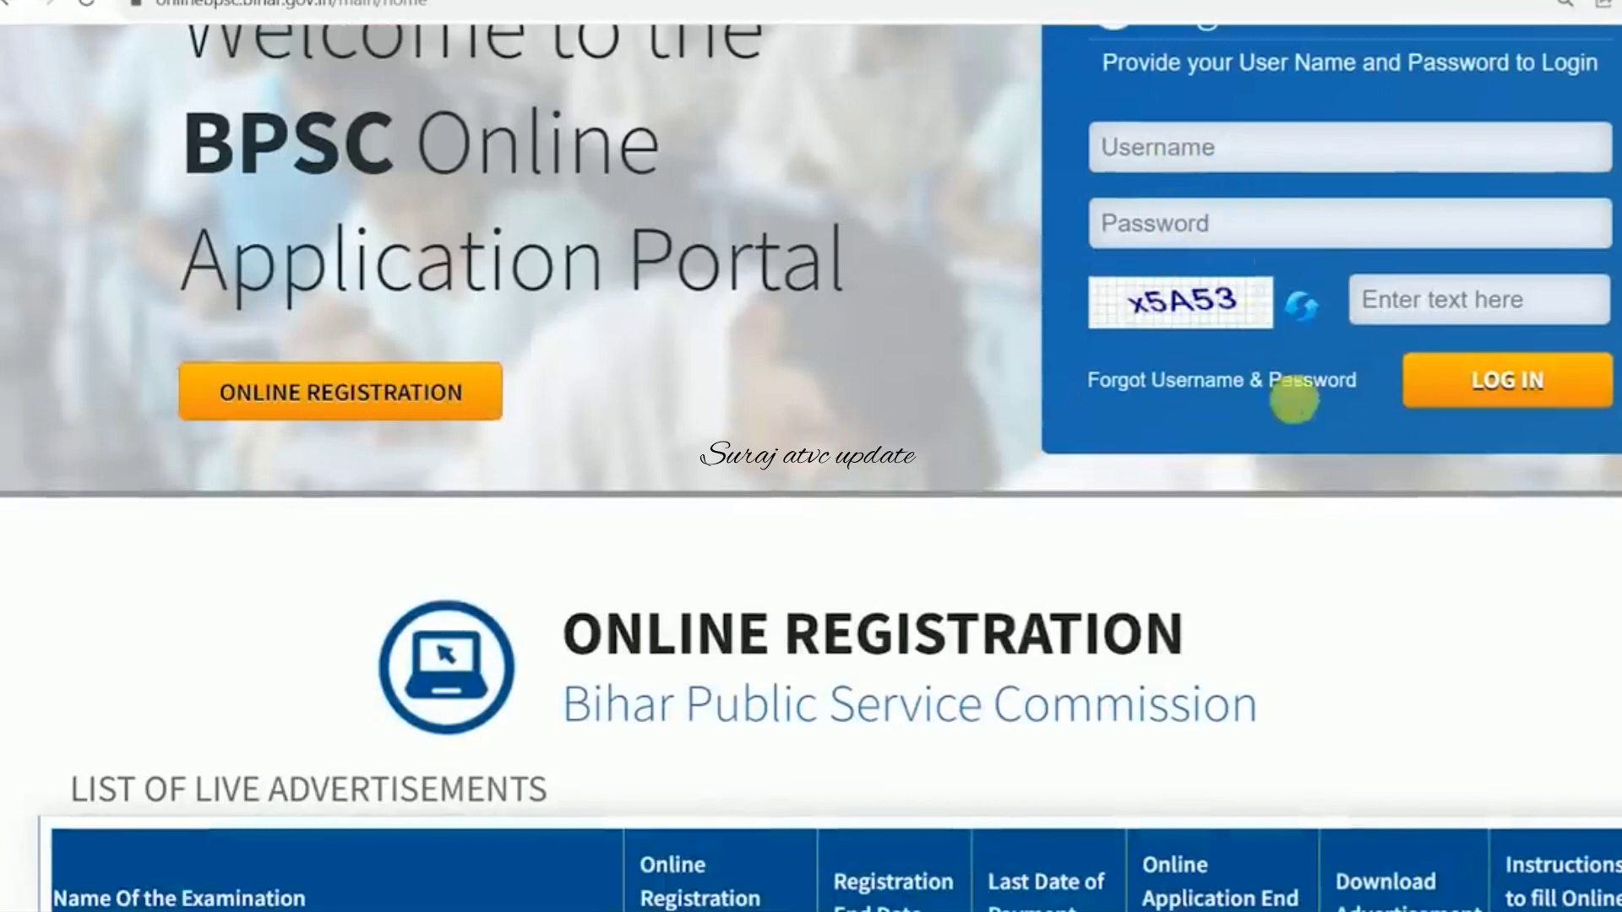
scroll(1305, 405, "down", 5)
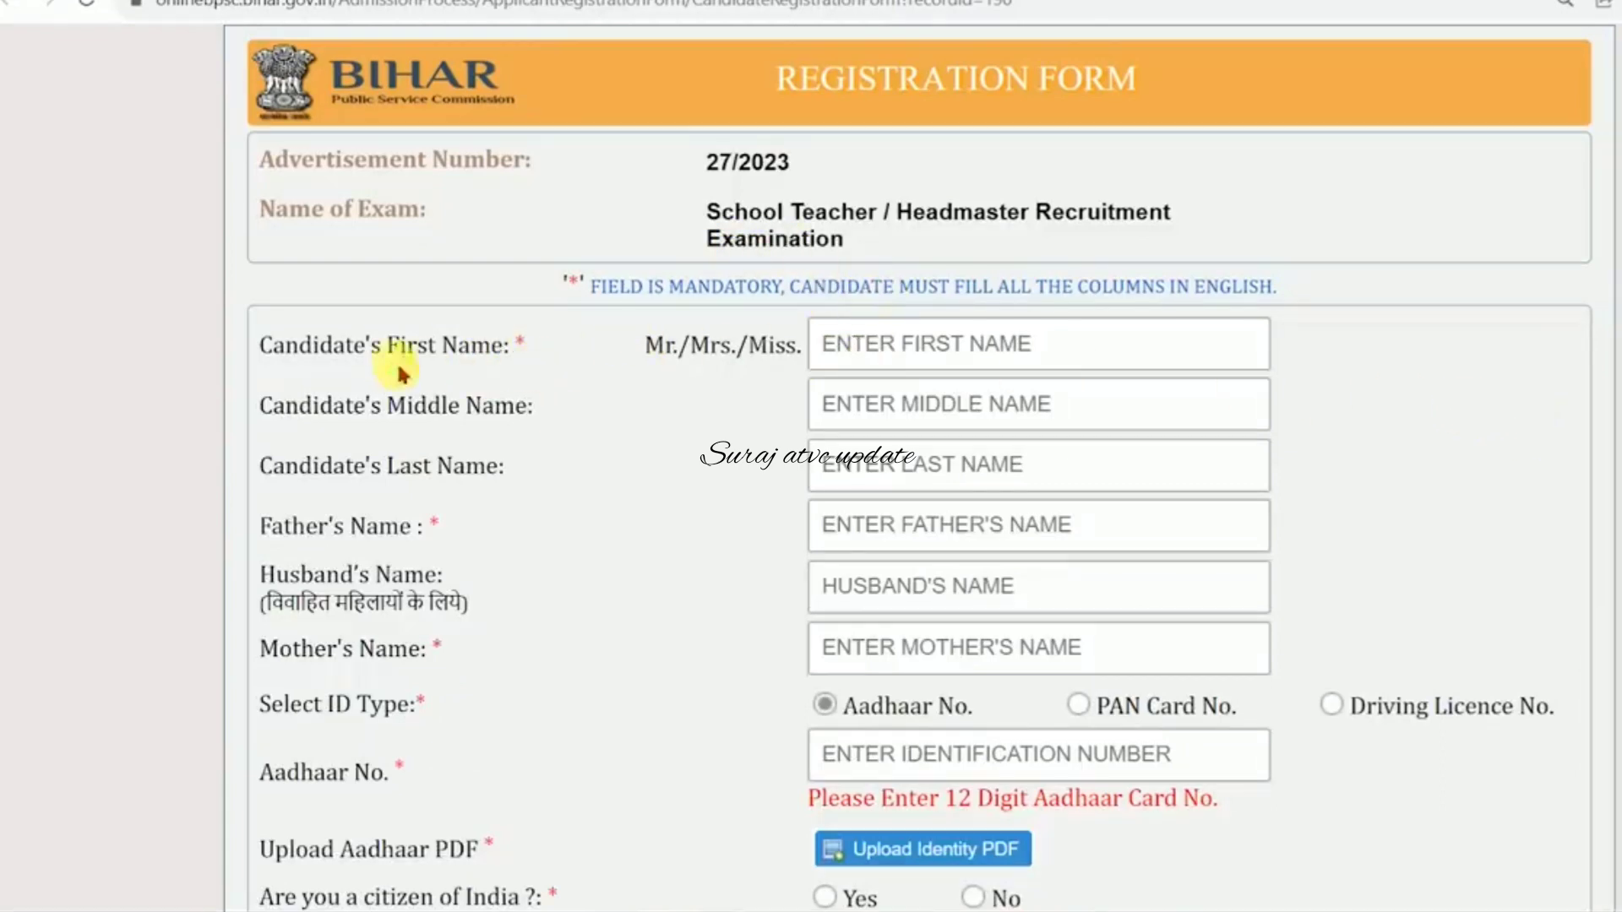
- Review the candidate's first, middle and last name fields and the father's, husband's and mother's name fields
left_click_drag(372, 362, 494, 353)
left_click(913, 337)
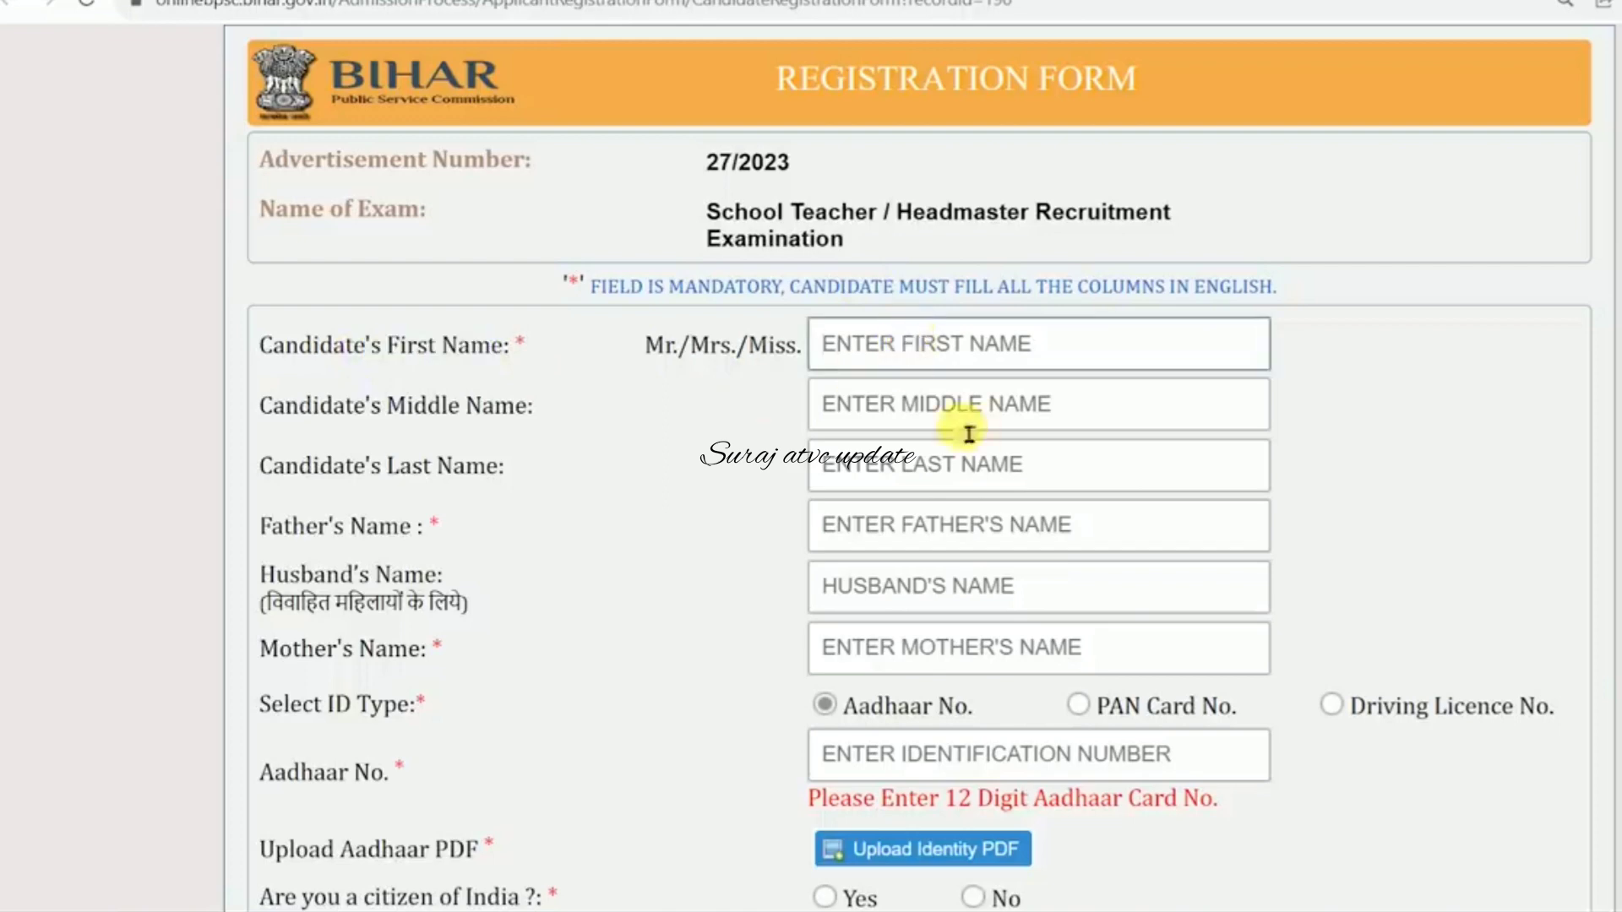
left_click(913, 414)
left_click(918, 467)
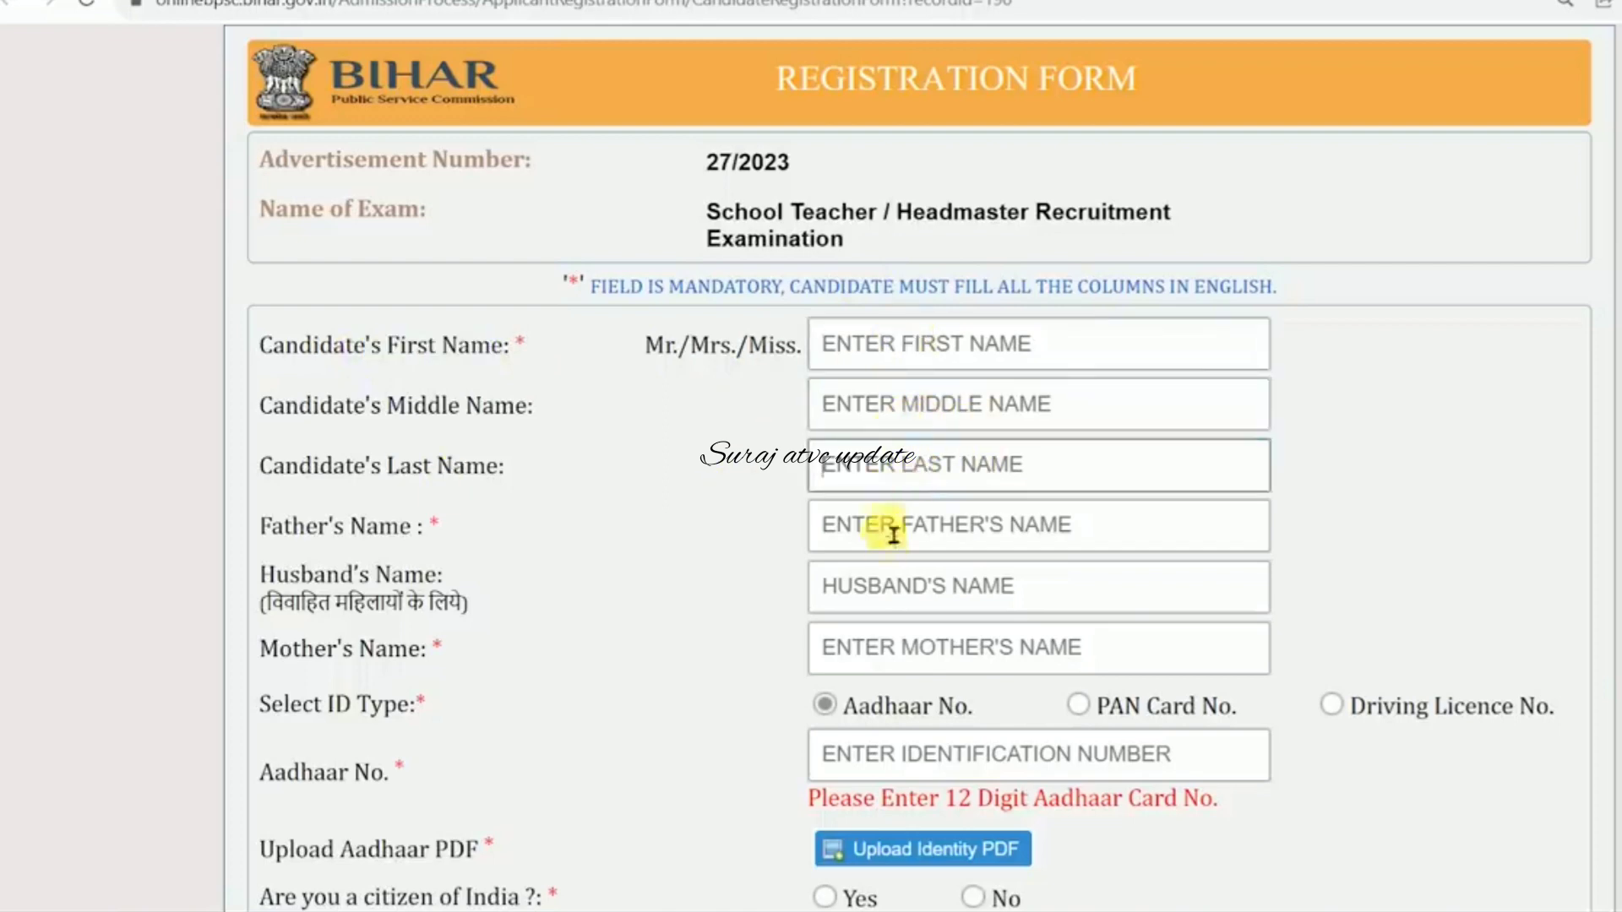
scroll(891, 433, "down", 2)
left_click(869, 398)
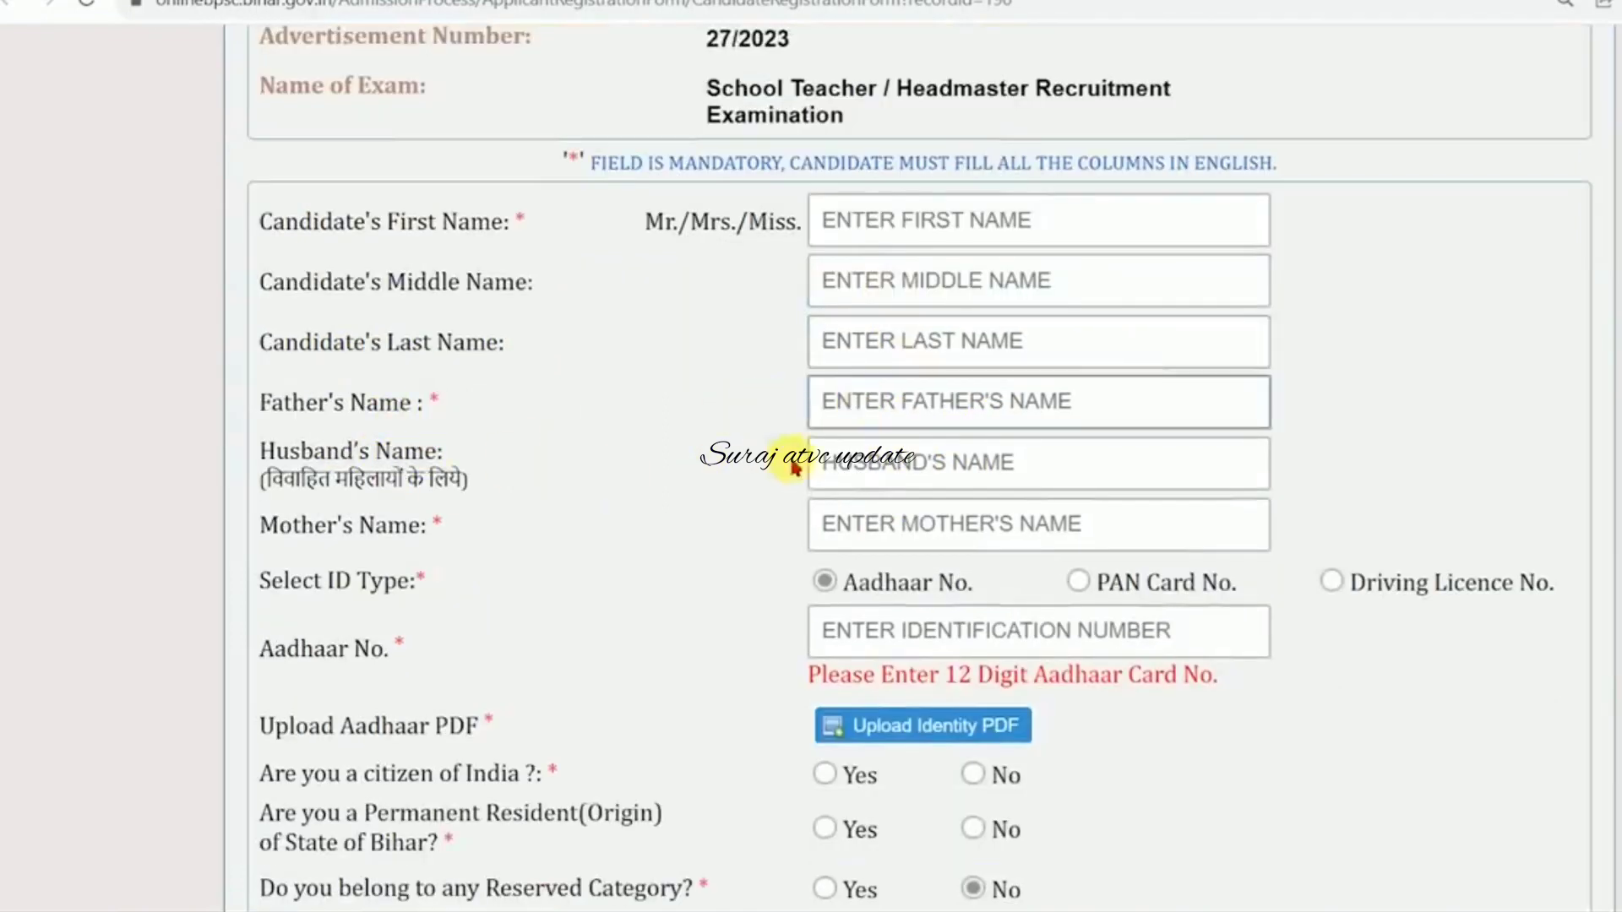
left_click(891, 473)
scroll(761, 431, "down", 2)
left_click(879, 419)
scroll(591, 388, "down", 2)
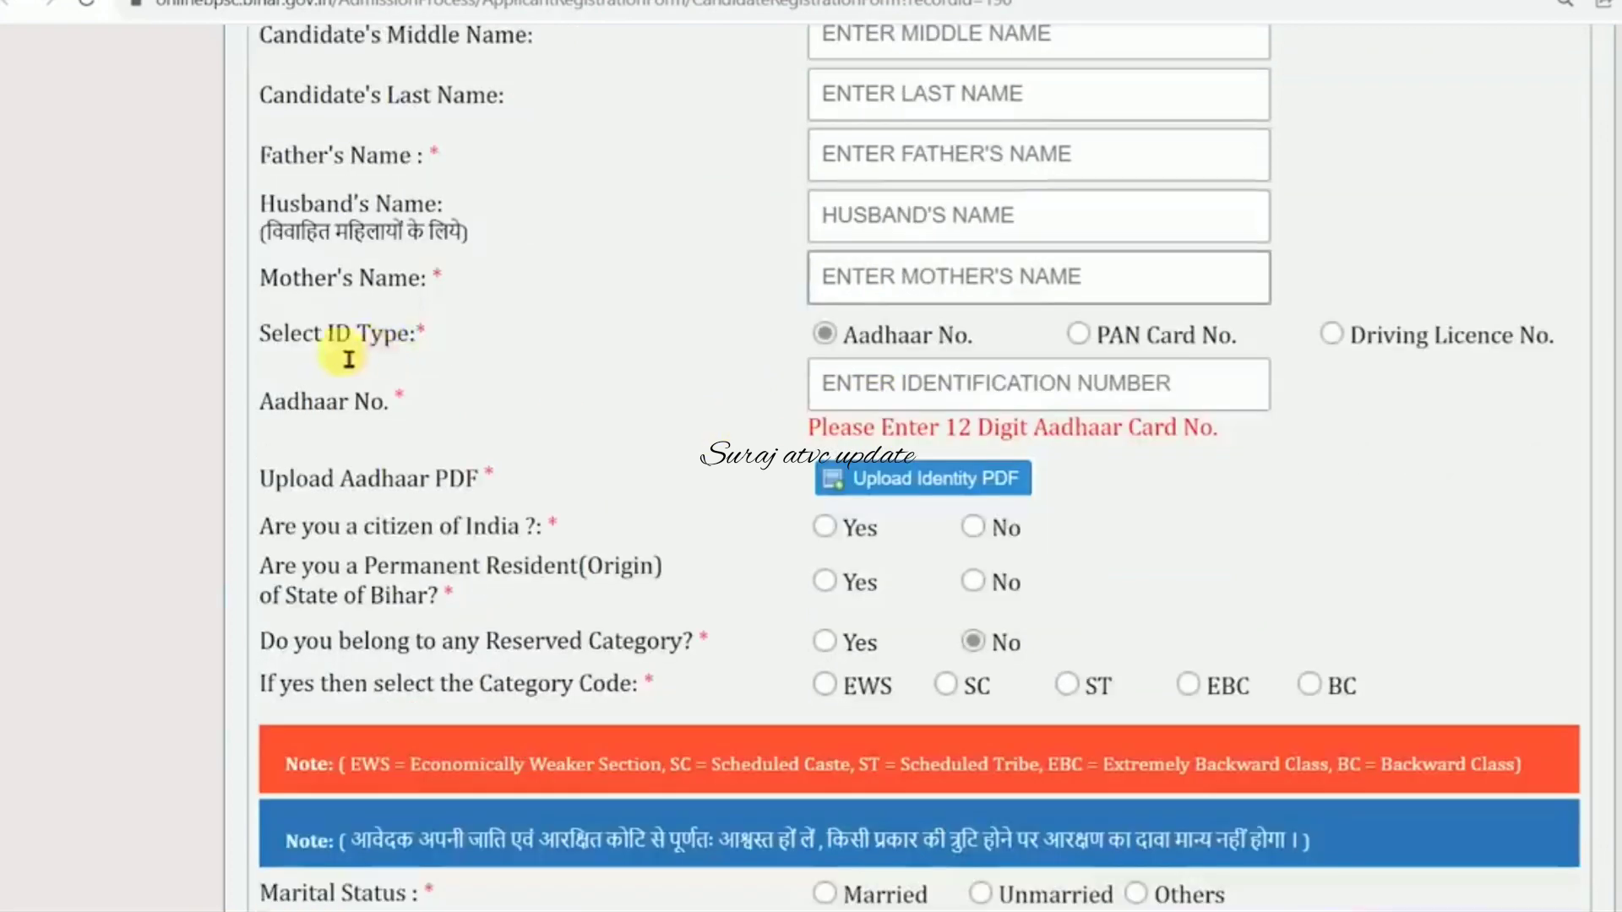
- Try PAN Card No. and Driving Licence No. as the ID type, accepting each fee declaration, and restore Aadhaar No
left_click_drag(336, 353, 416, 353)
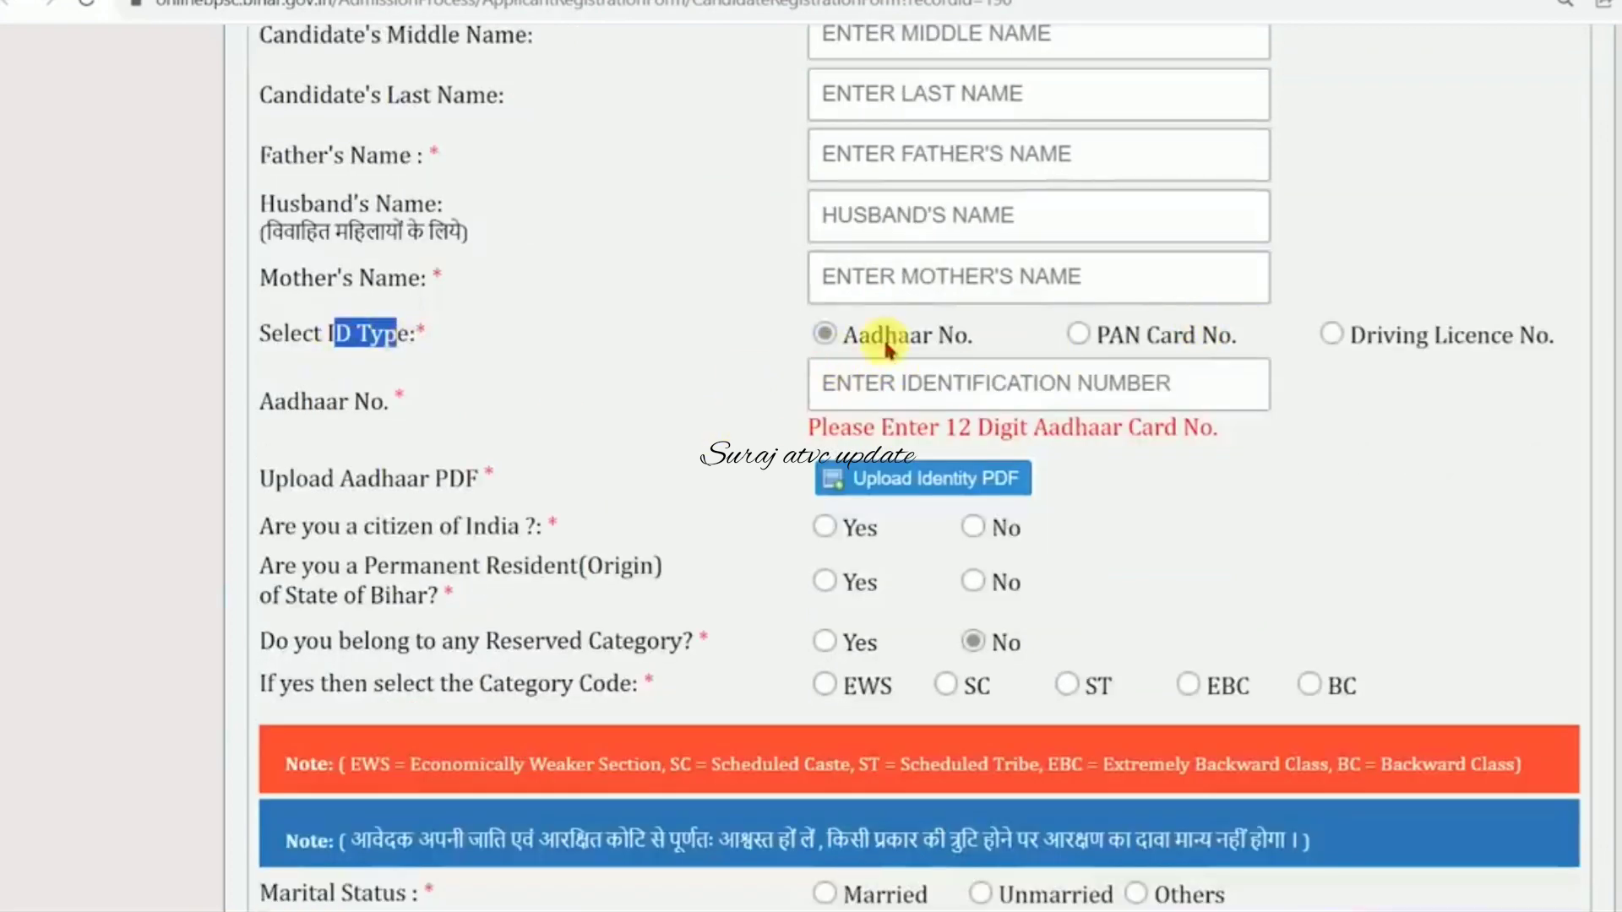
left_click(1081, 335)
left_click_drag(1028, 494, 1179, 500)
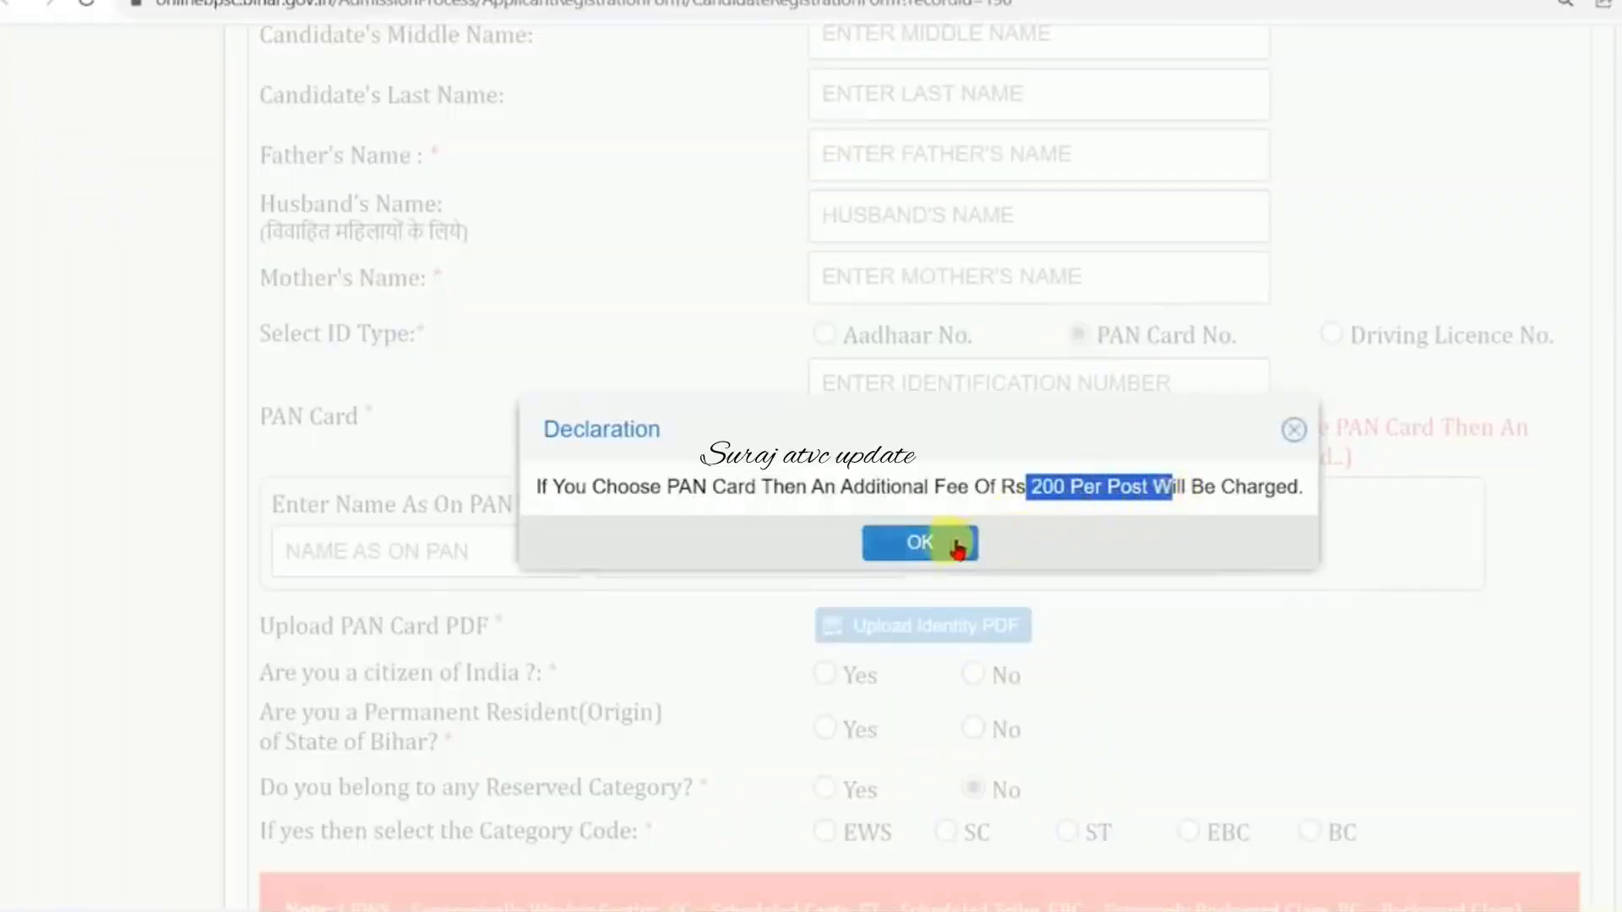
left_click(920, 543)
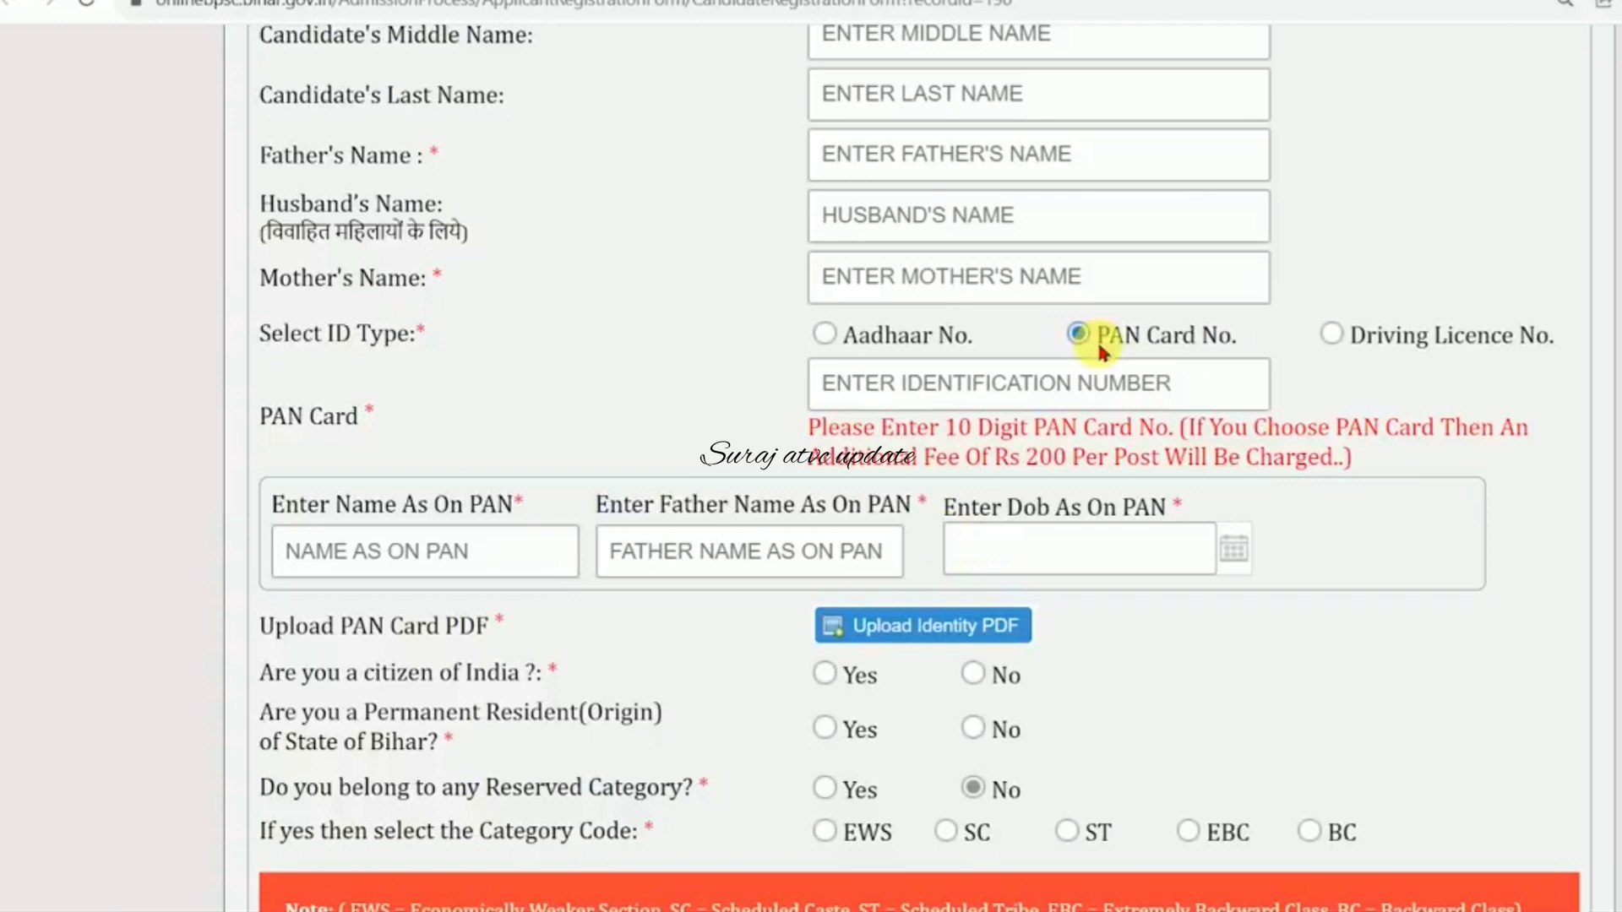
left_click(1333, 336)
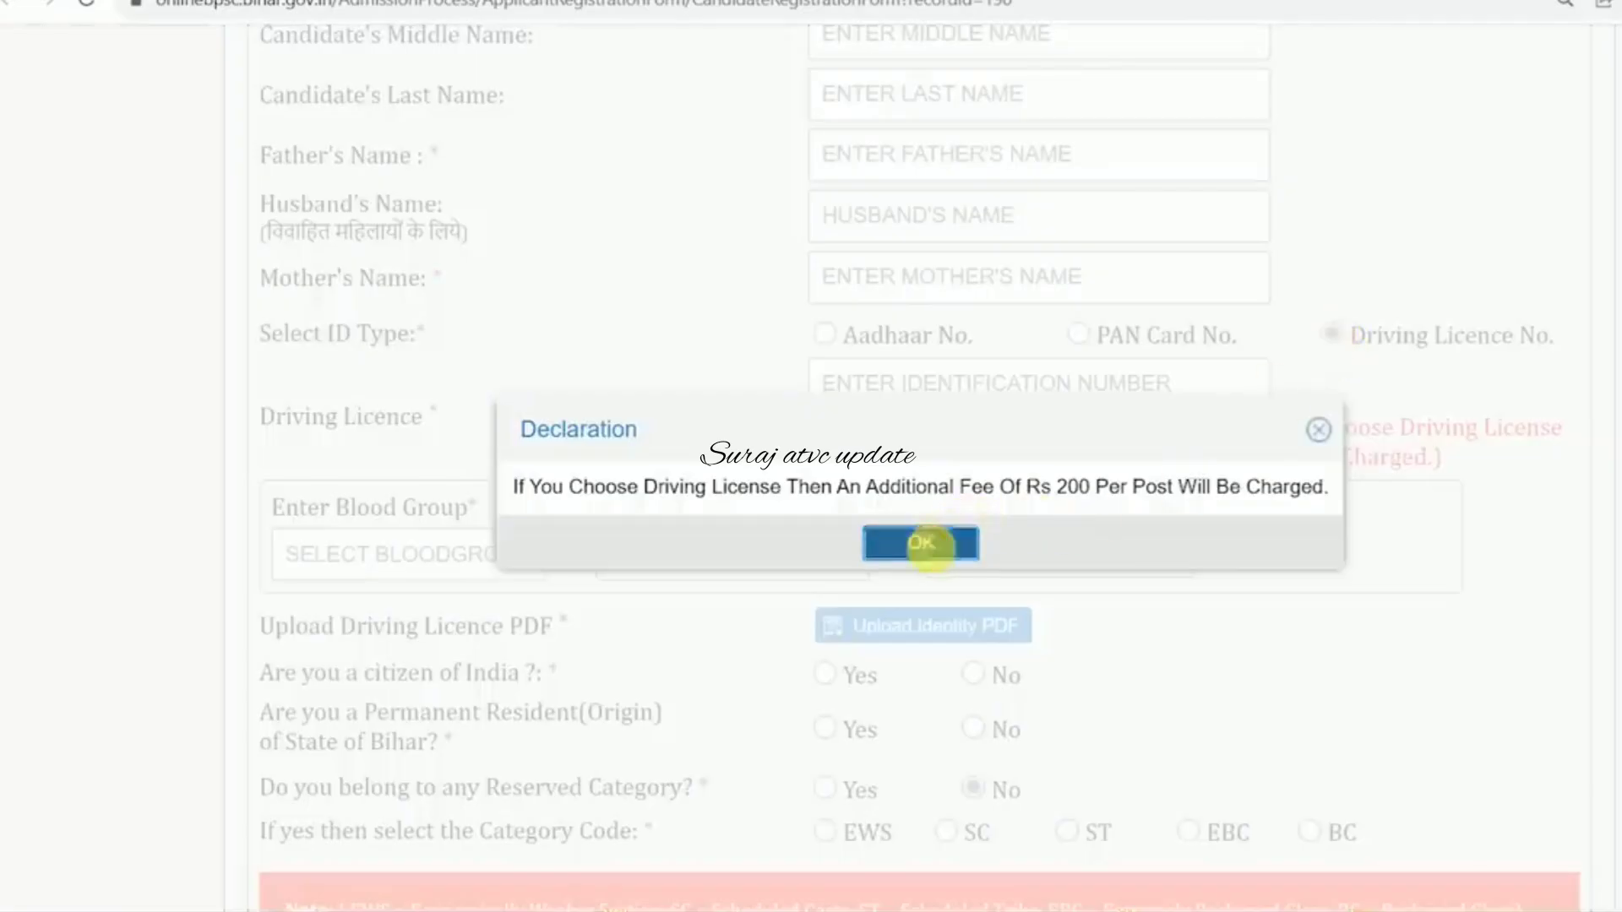
left_click(921, 544)
left_click(824, 334)
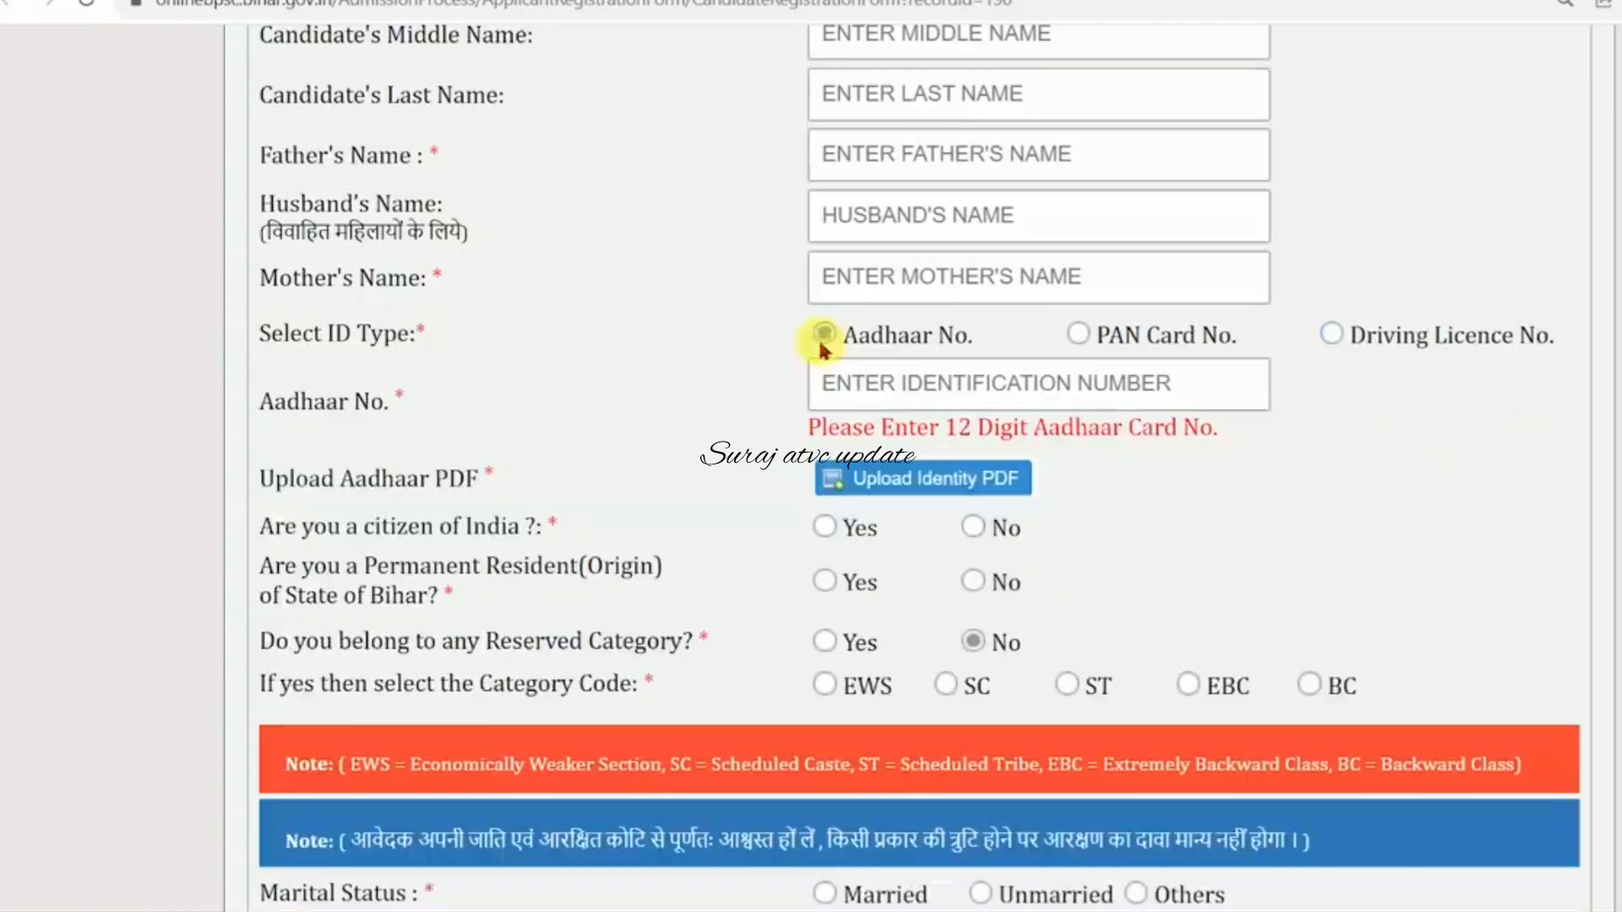
- Examine the Aadhaar number field and the Aadhaar PDF upload, cancelling the file chooser without picking a file
left_click(895, 402)
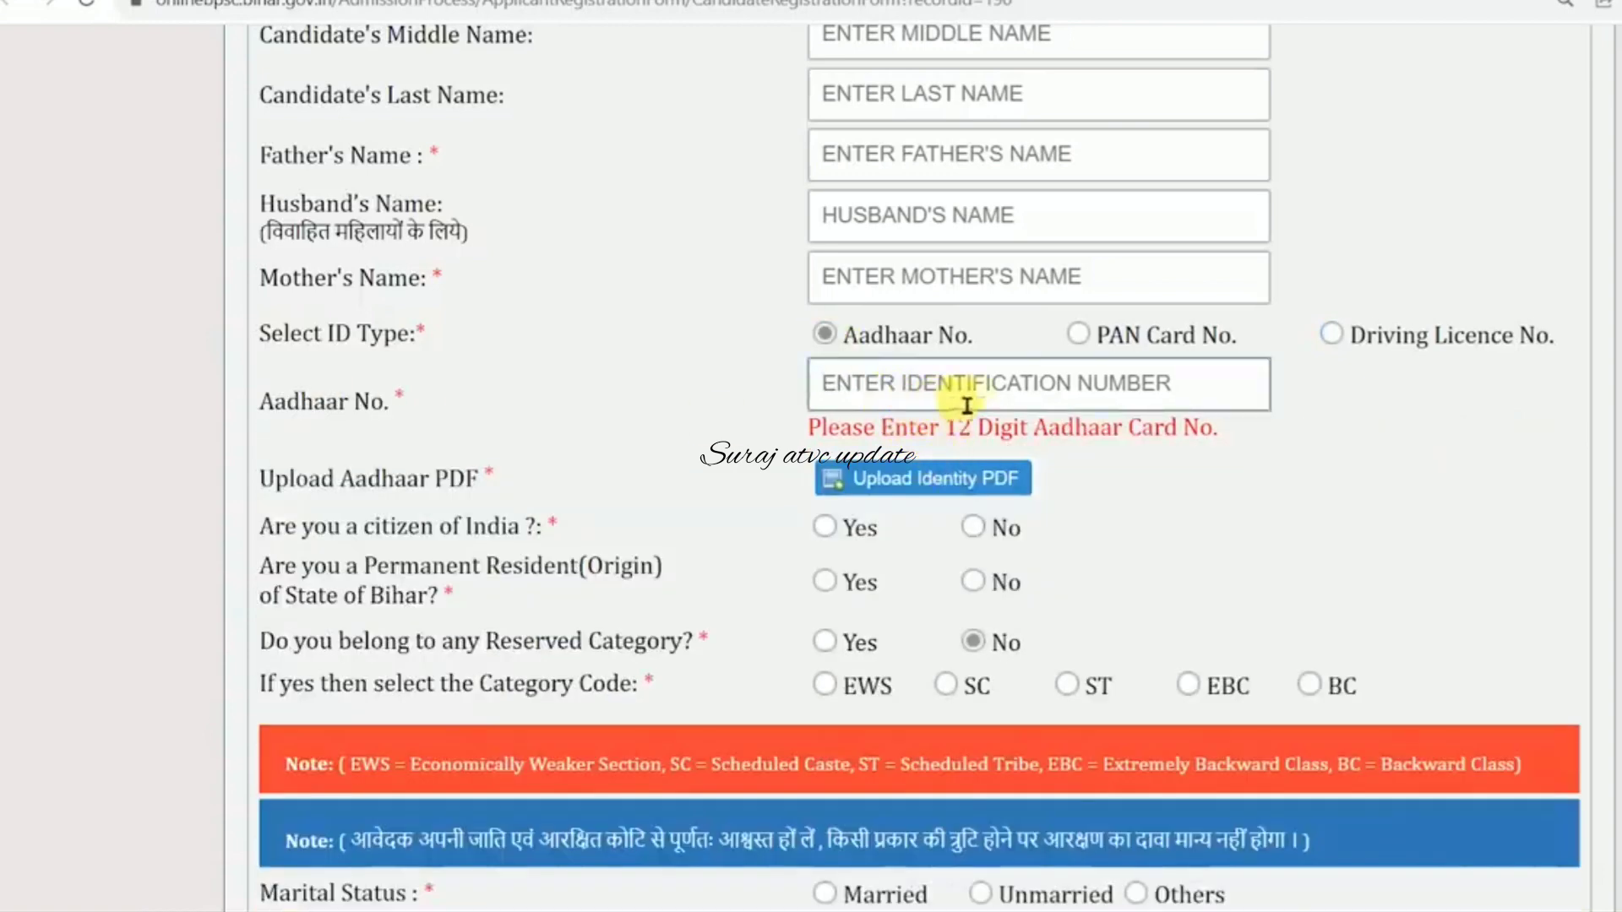
scroll(981, 406, "down", 1)
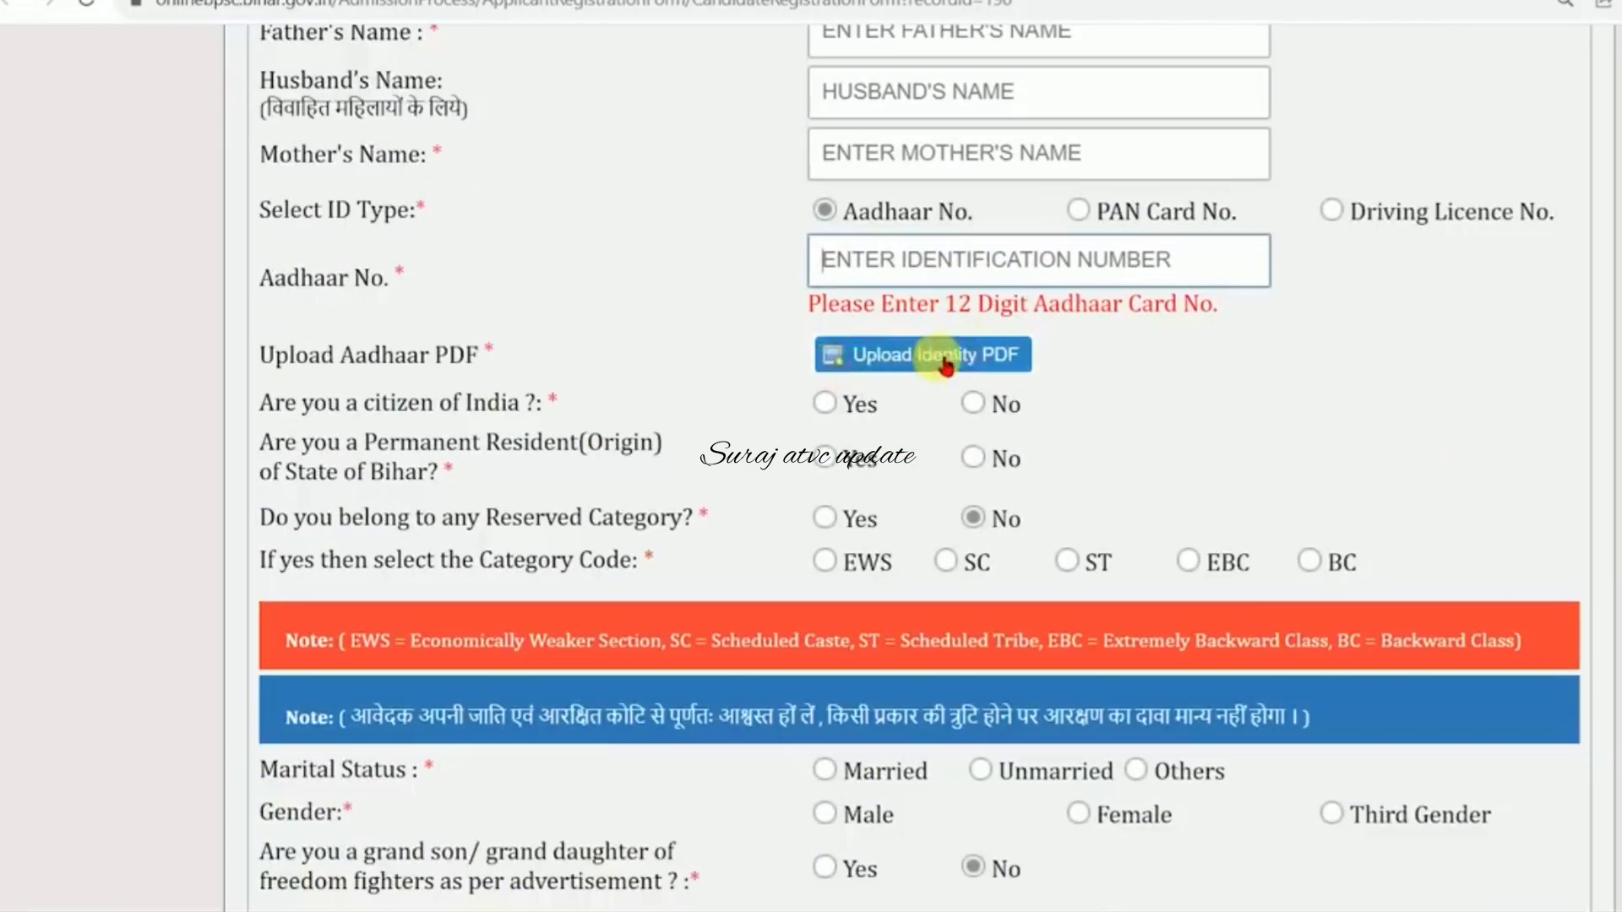
left_click_drag(336, 357, 460, 359)
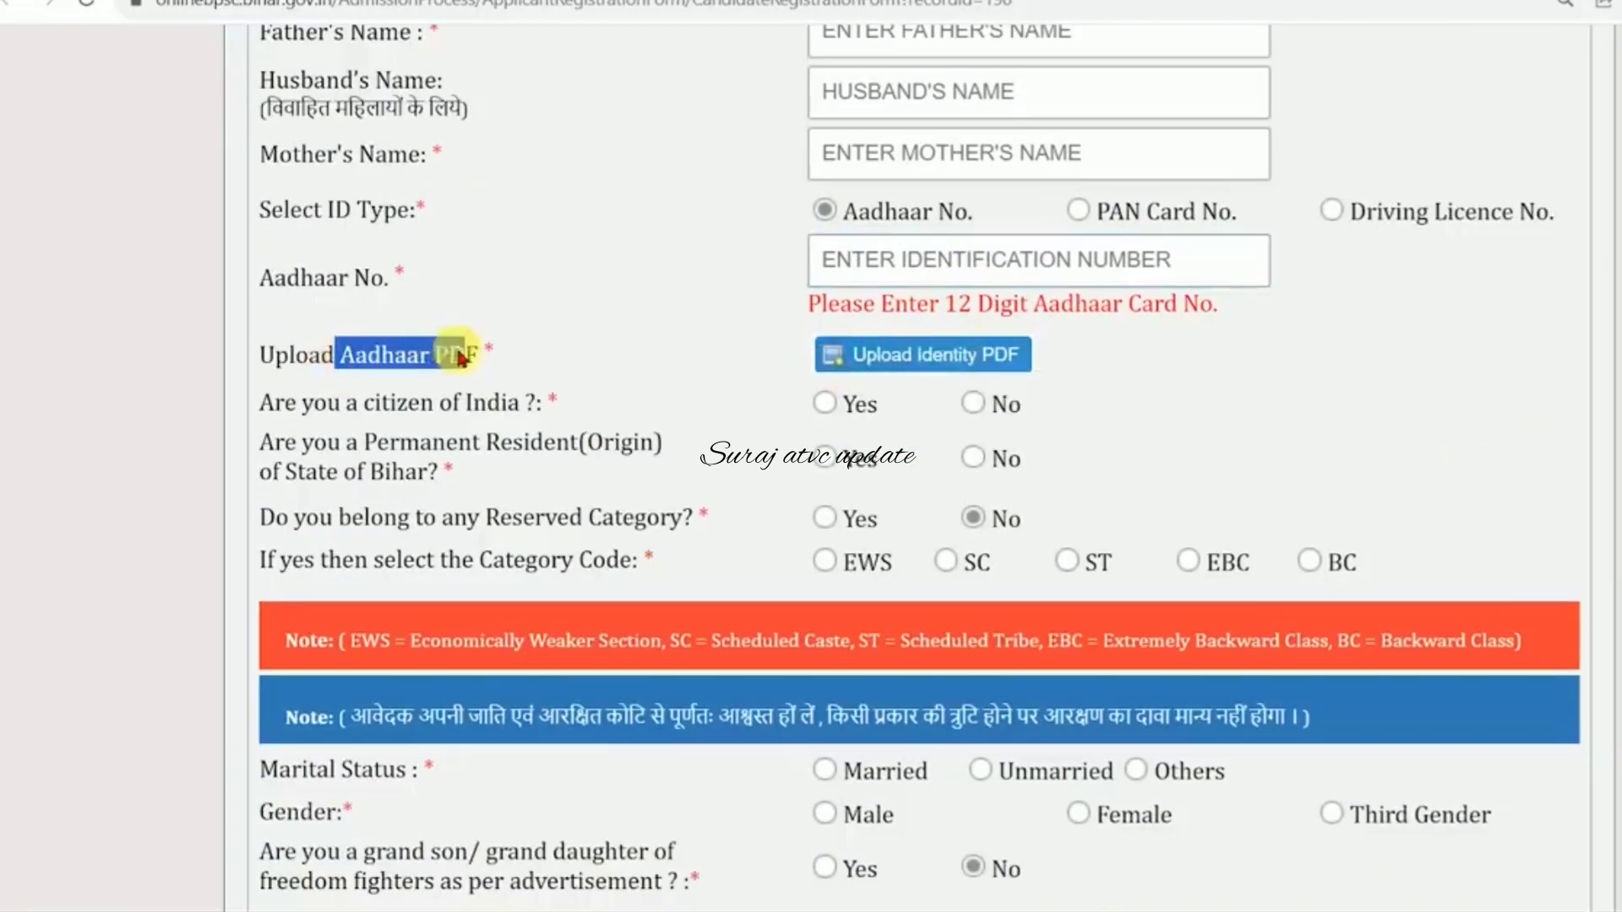
left_click(952, 361)
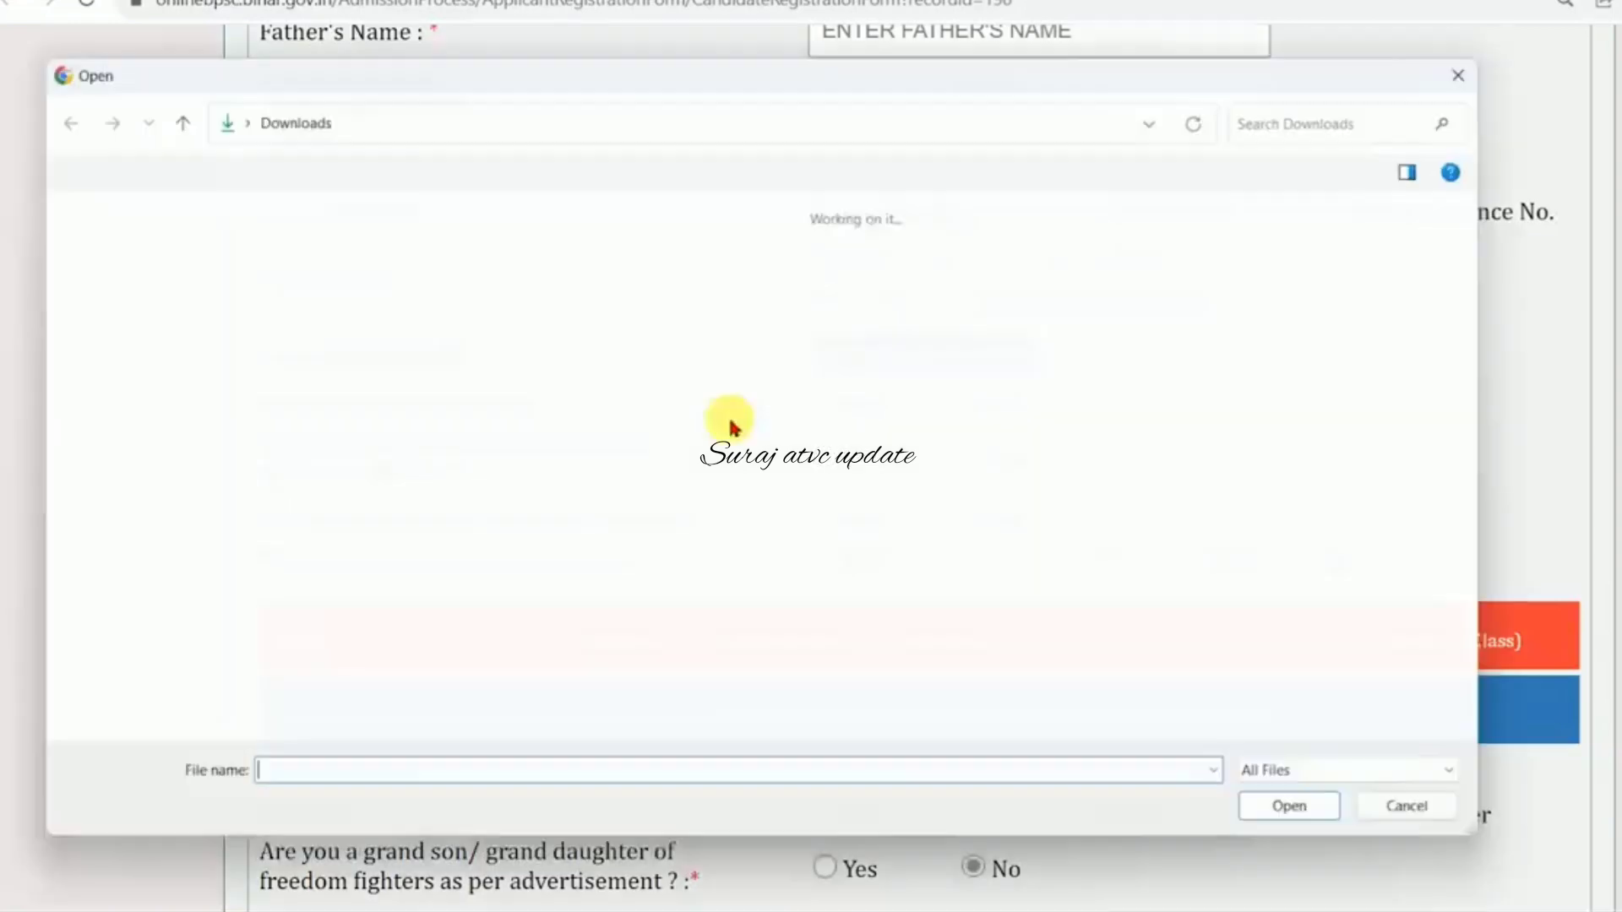
left_click(1436, 829)
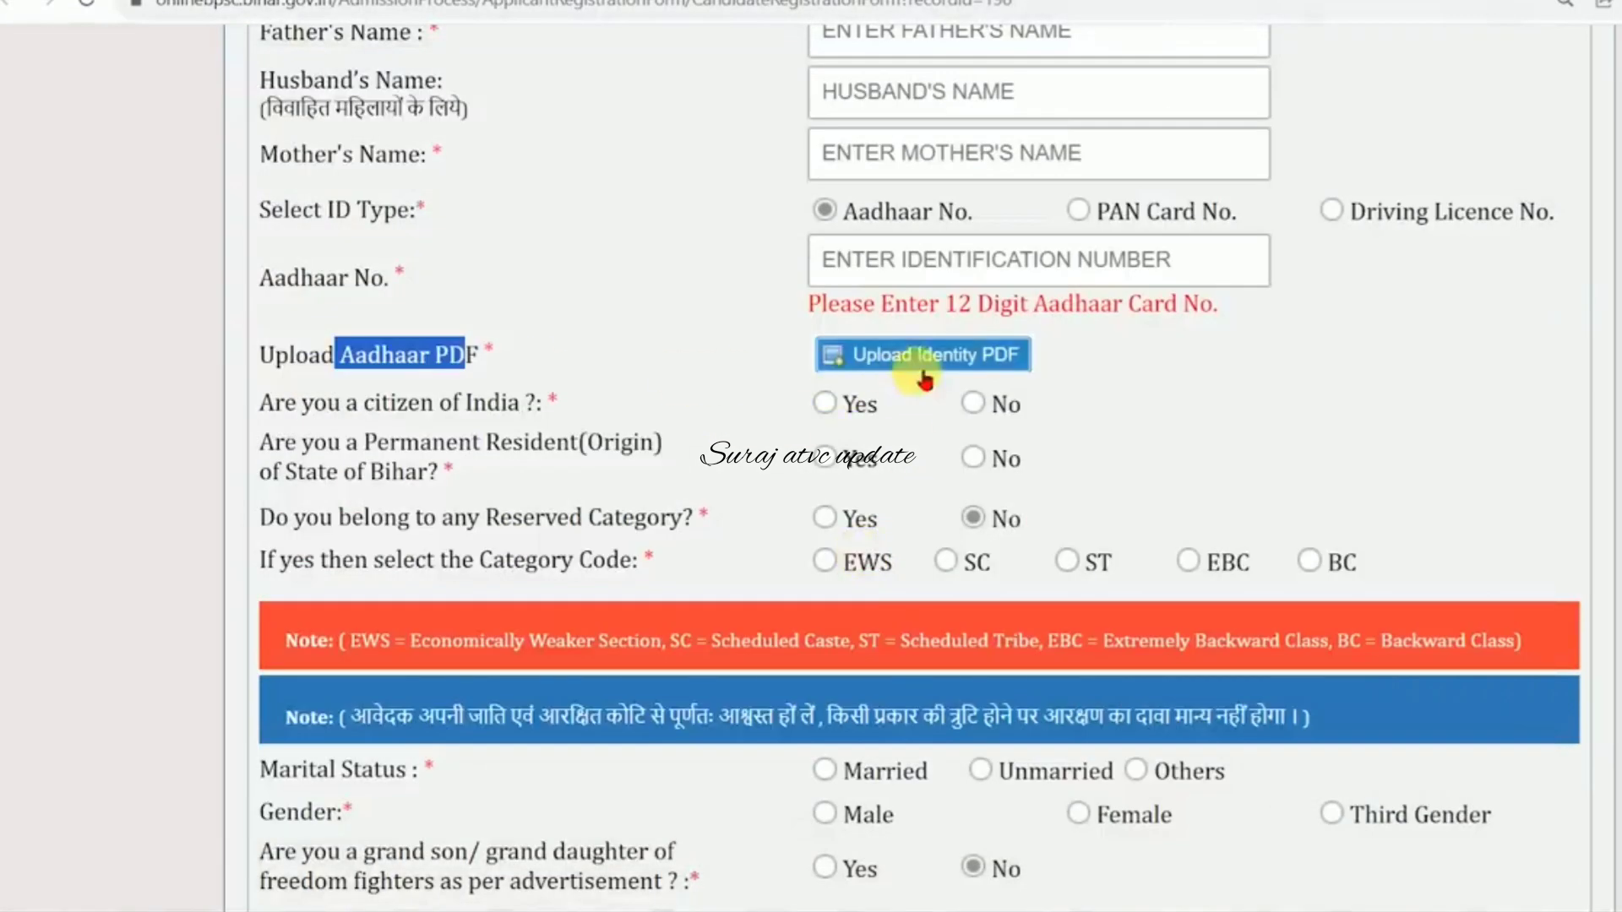
left_click(427, 365)
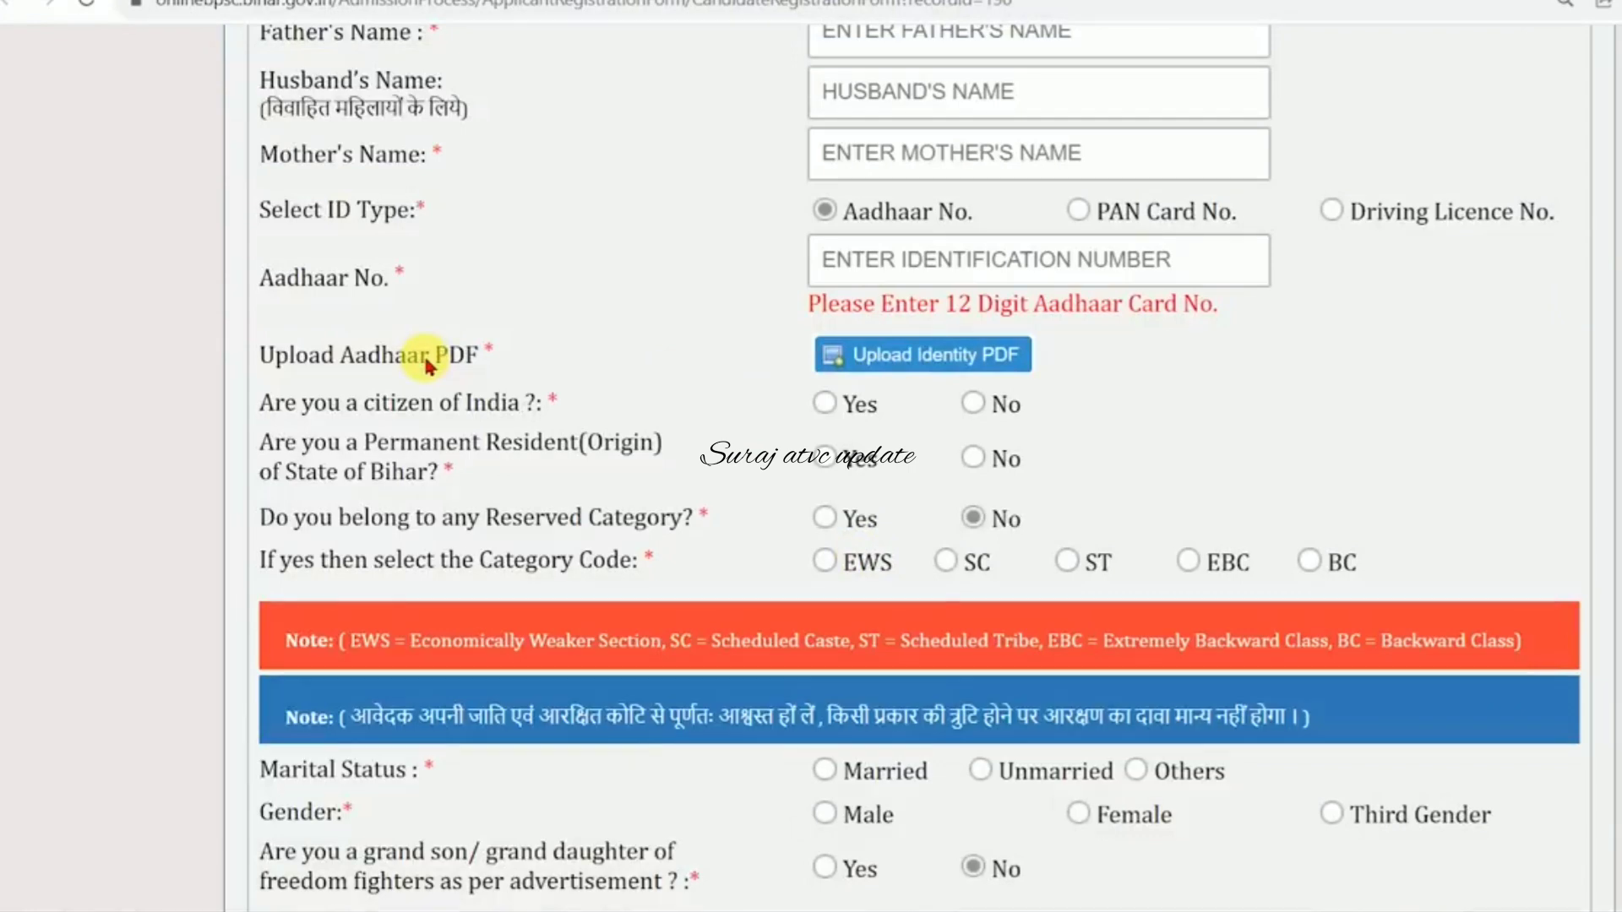
- Answer Yes to being a citizen of India and Yes to being a permanent resident of the State of Bihar
scroll(427, 365, "down", 2)
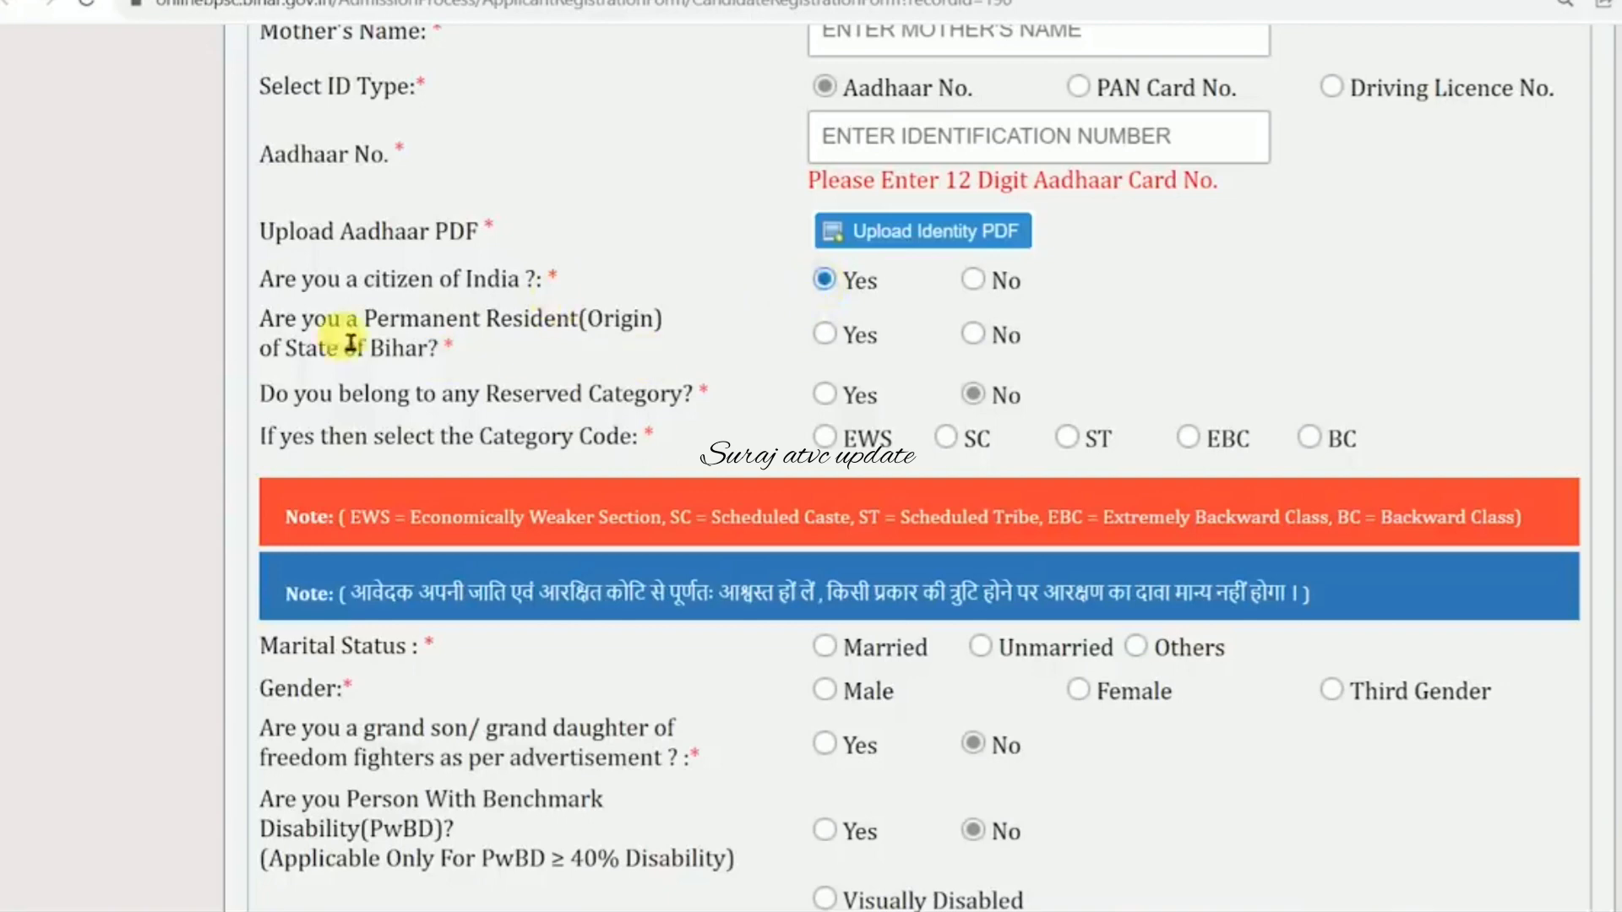
left_click_drag(377, 336, 592, 331)
left_click(592, 331)
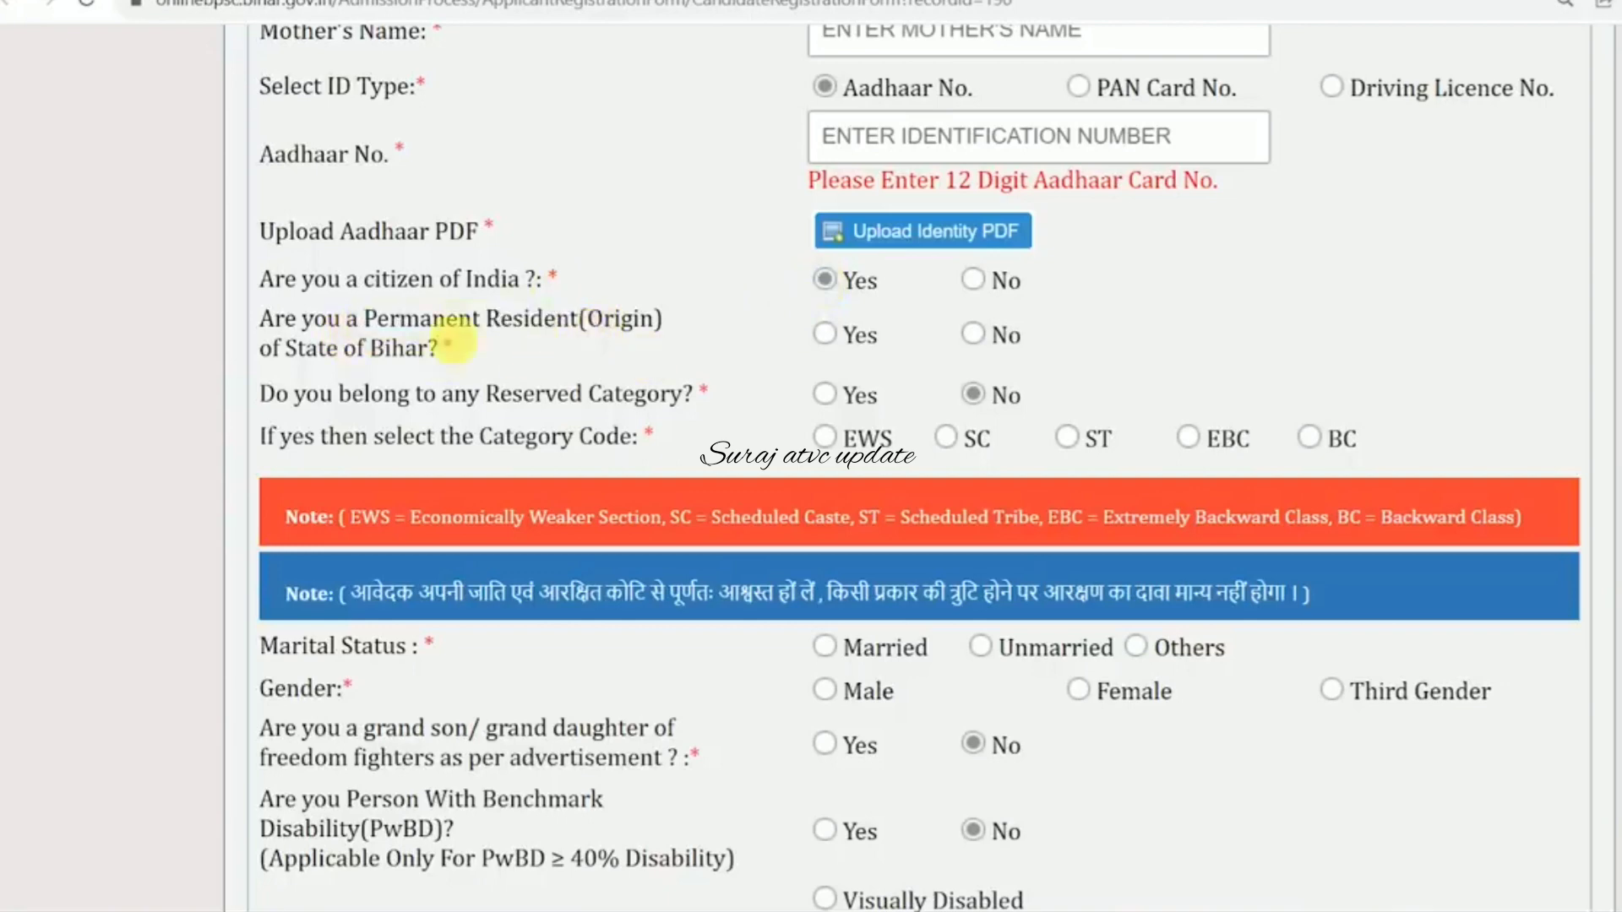
left_click_drag(318, 372, 398, 355)
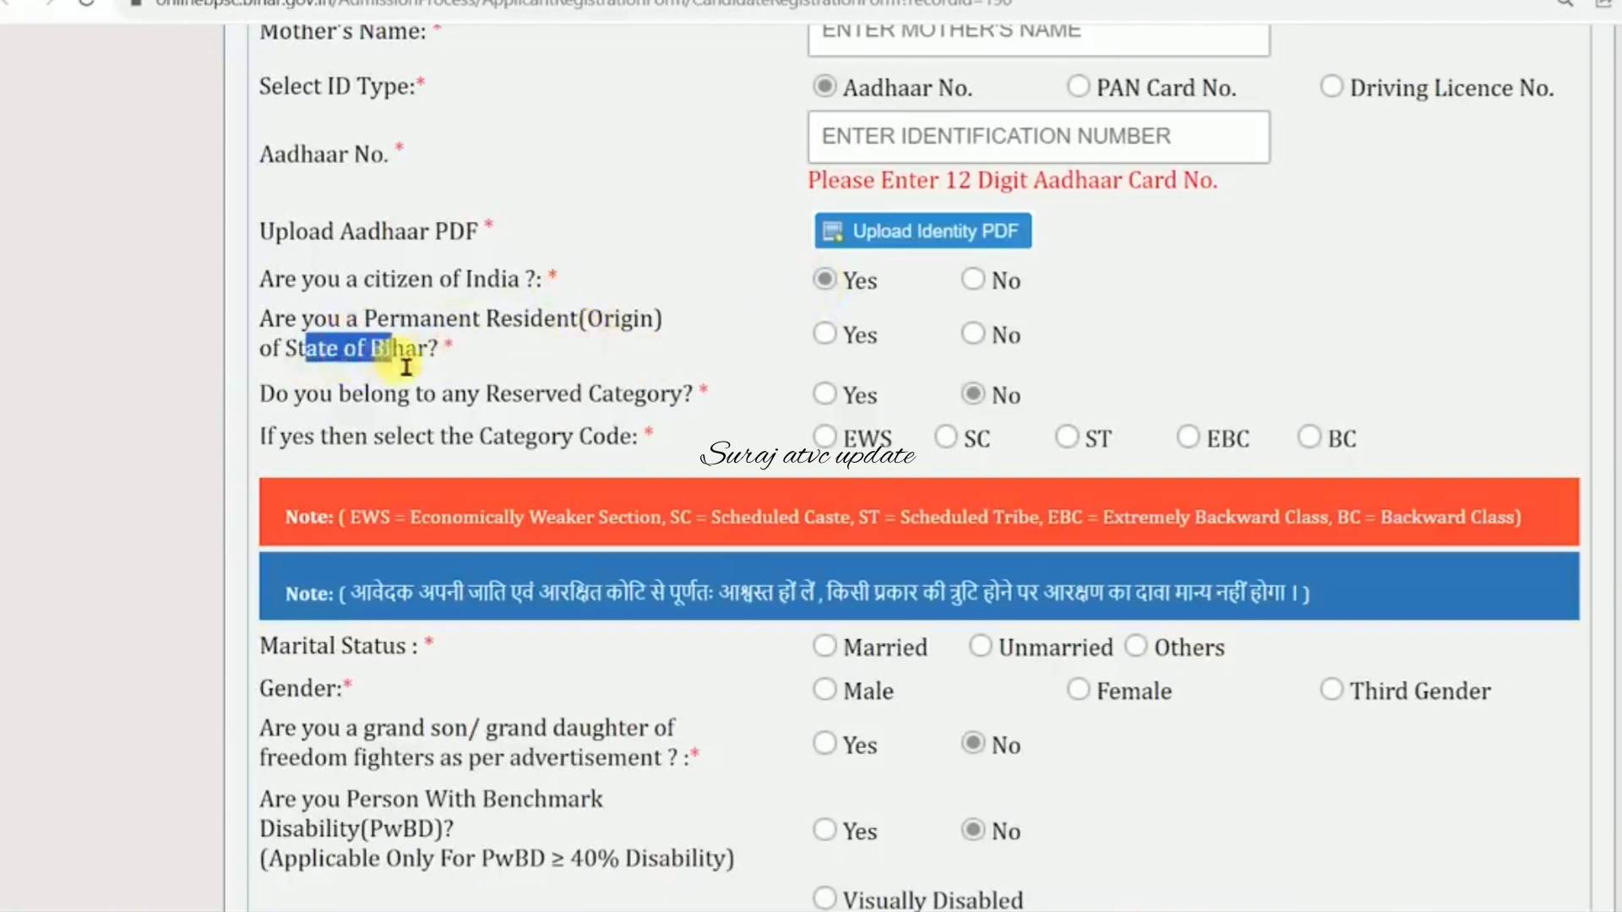
left_click(591, 363)
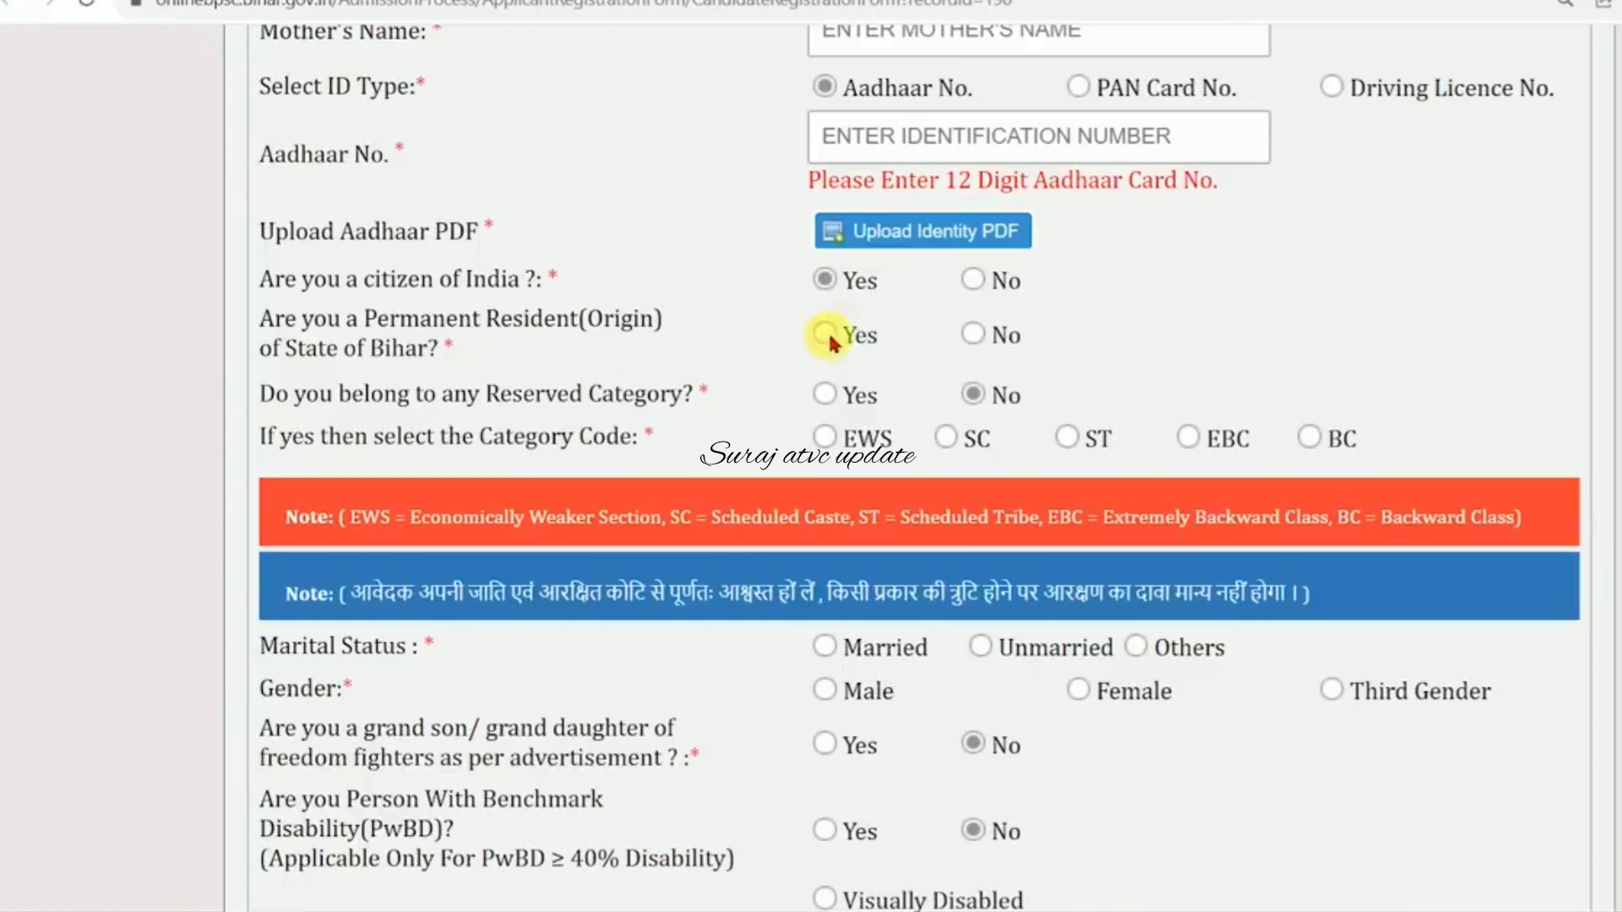
left_click(826, 336)
- Examine the Permanent Residence Certificate details, including the certificate number field
left_click_drag(452, 426, 724, 427)
left_click(888, 420)
left_click_drag(879, 407, 948, 398)
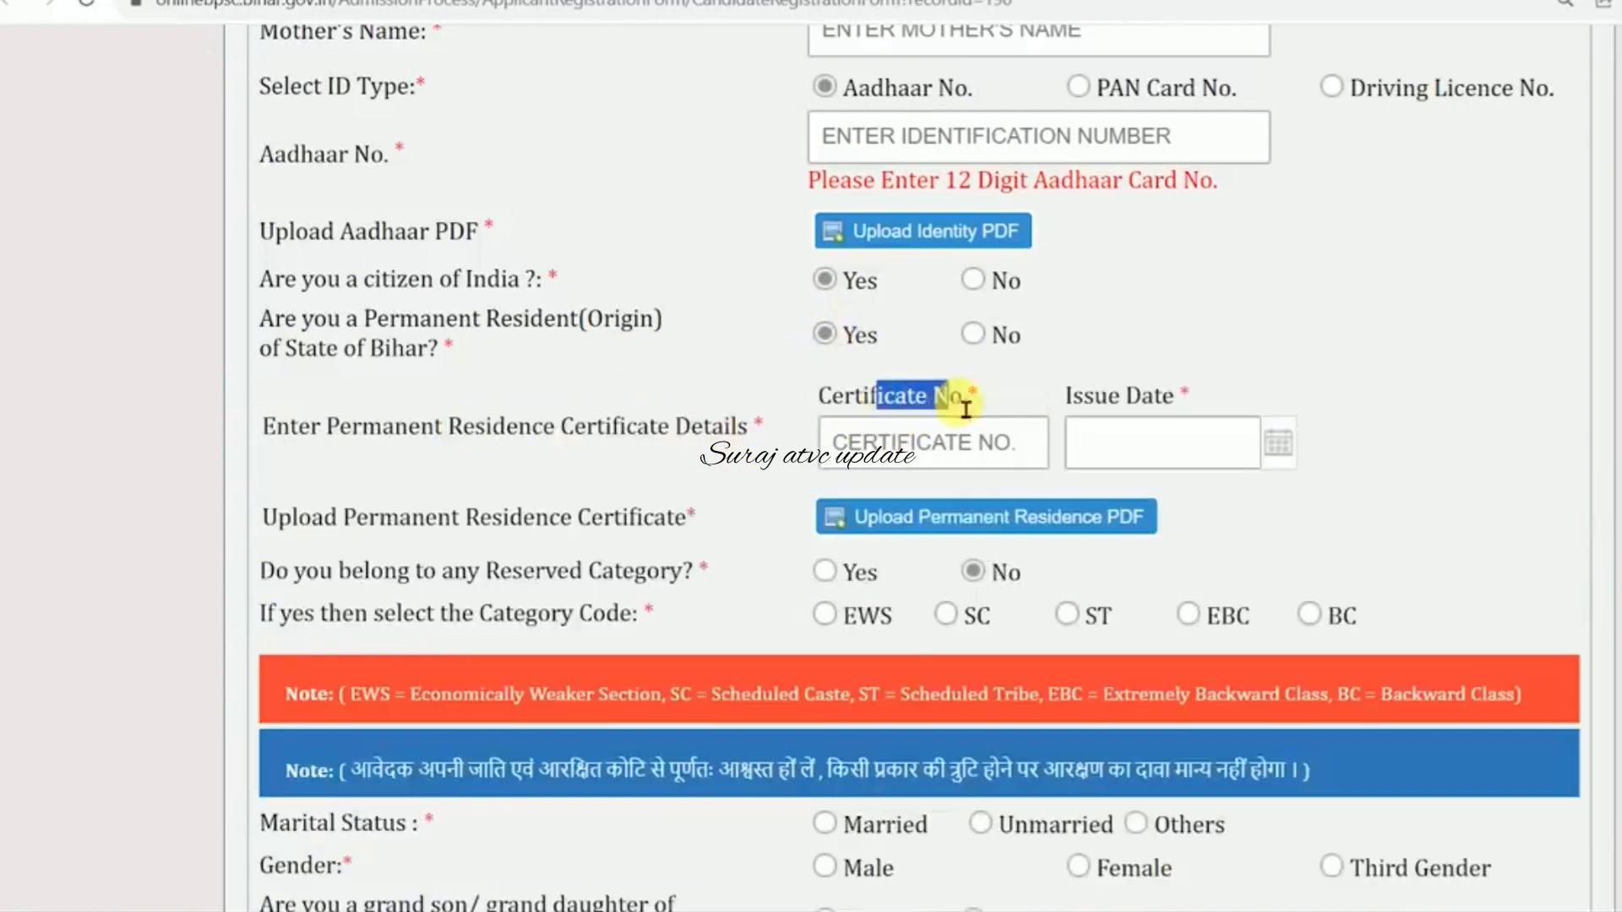
left_click(699, 436)
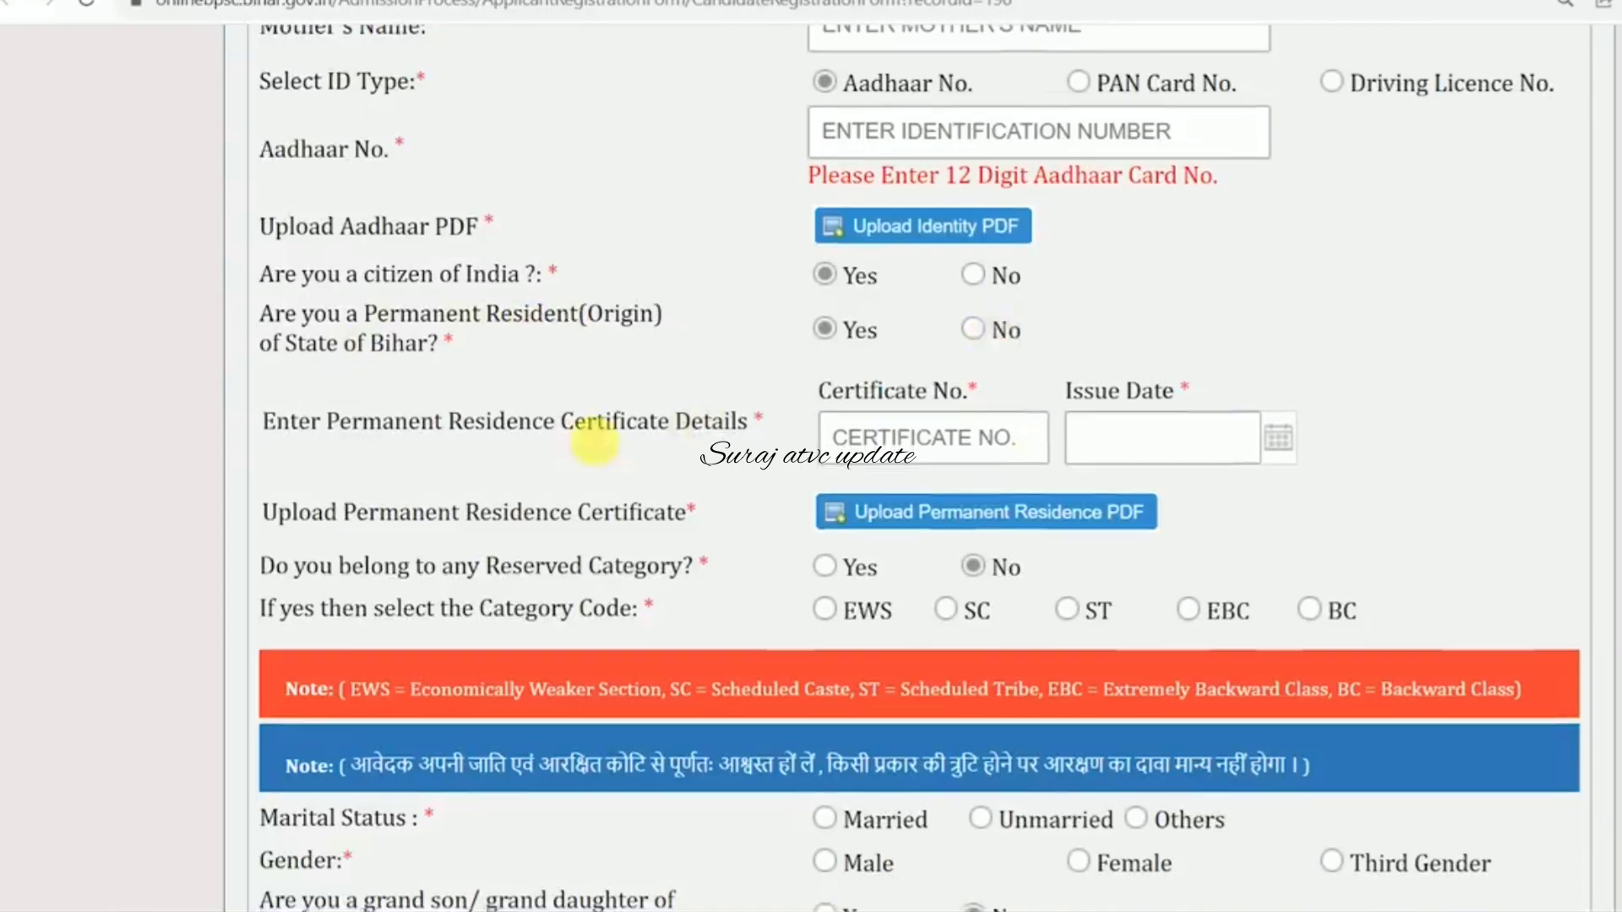
- Examine the Permanent Residence Certificate upload and the question about belonging to a reserved category
scroll(688, 440, "down", 2)
left_click_drag(437, 396, 613, 395)
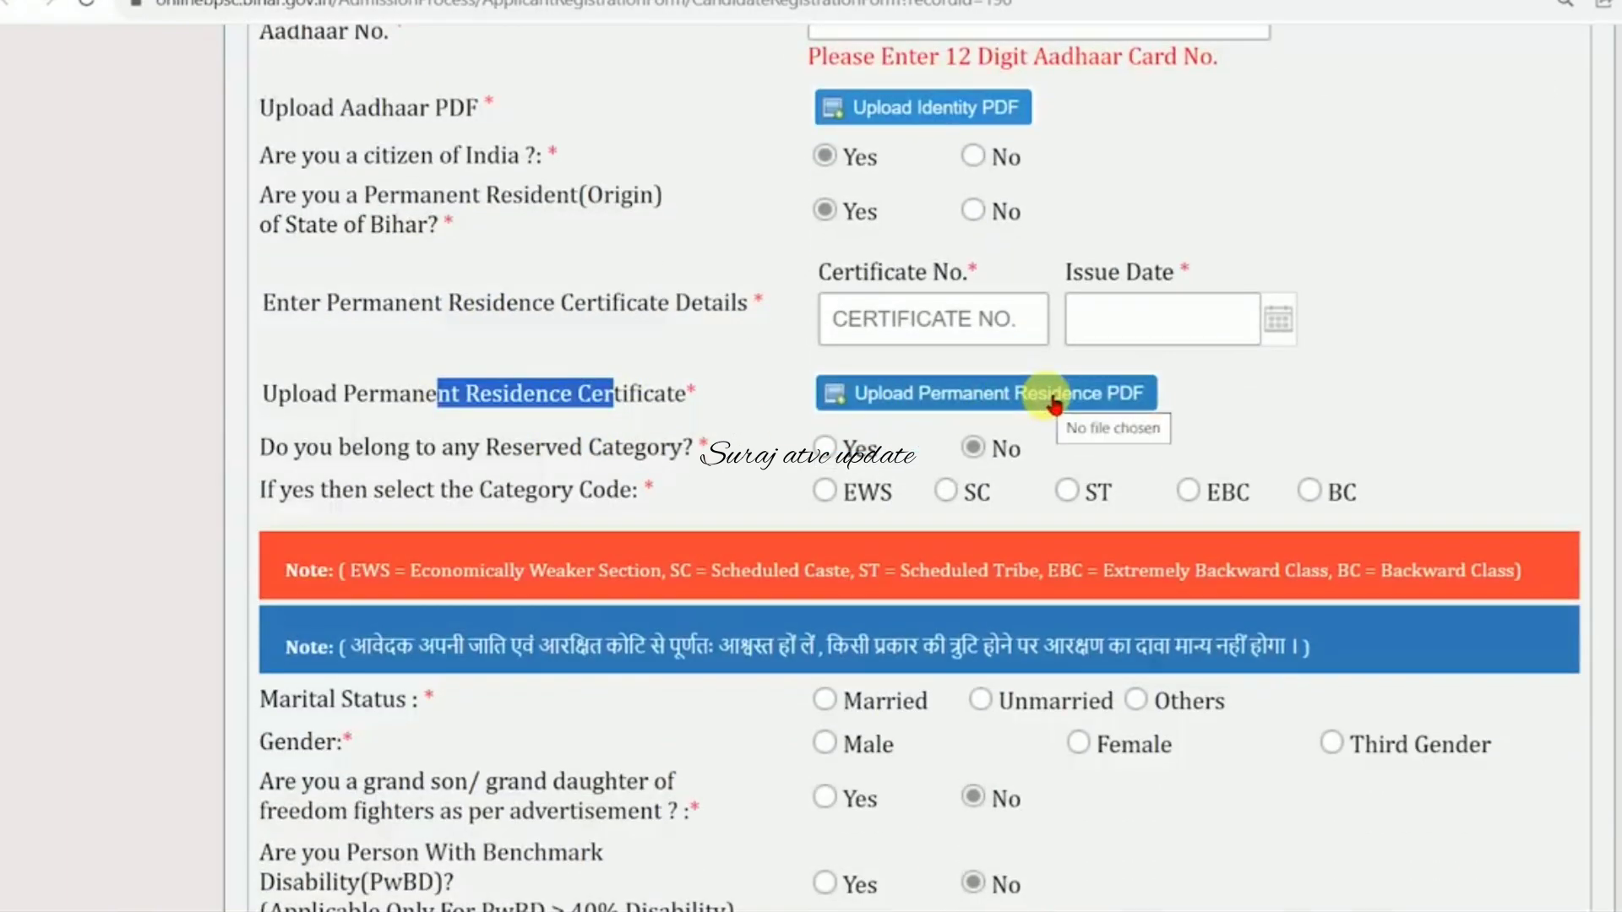
left_click_drag(414, 460, 656, 462)
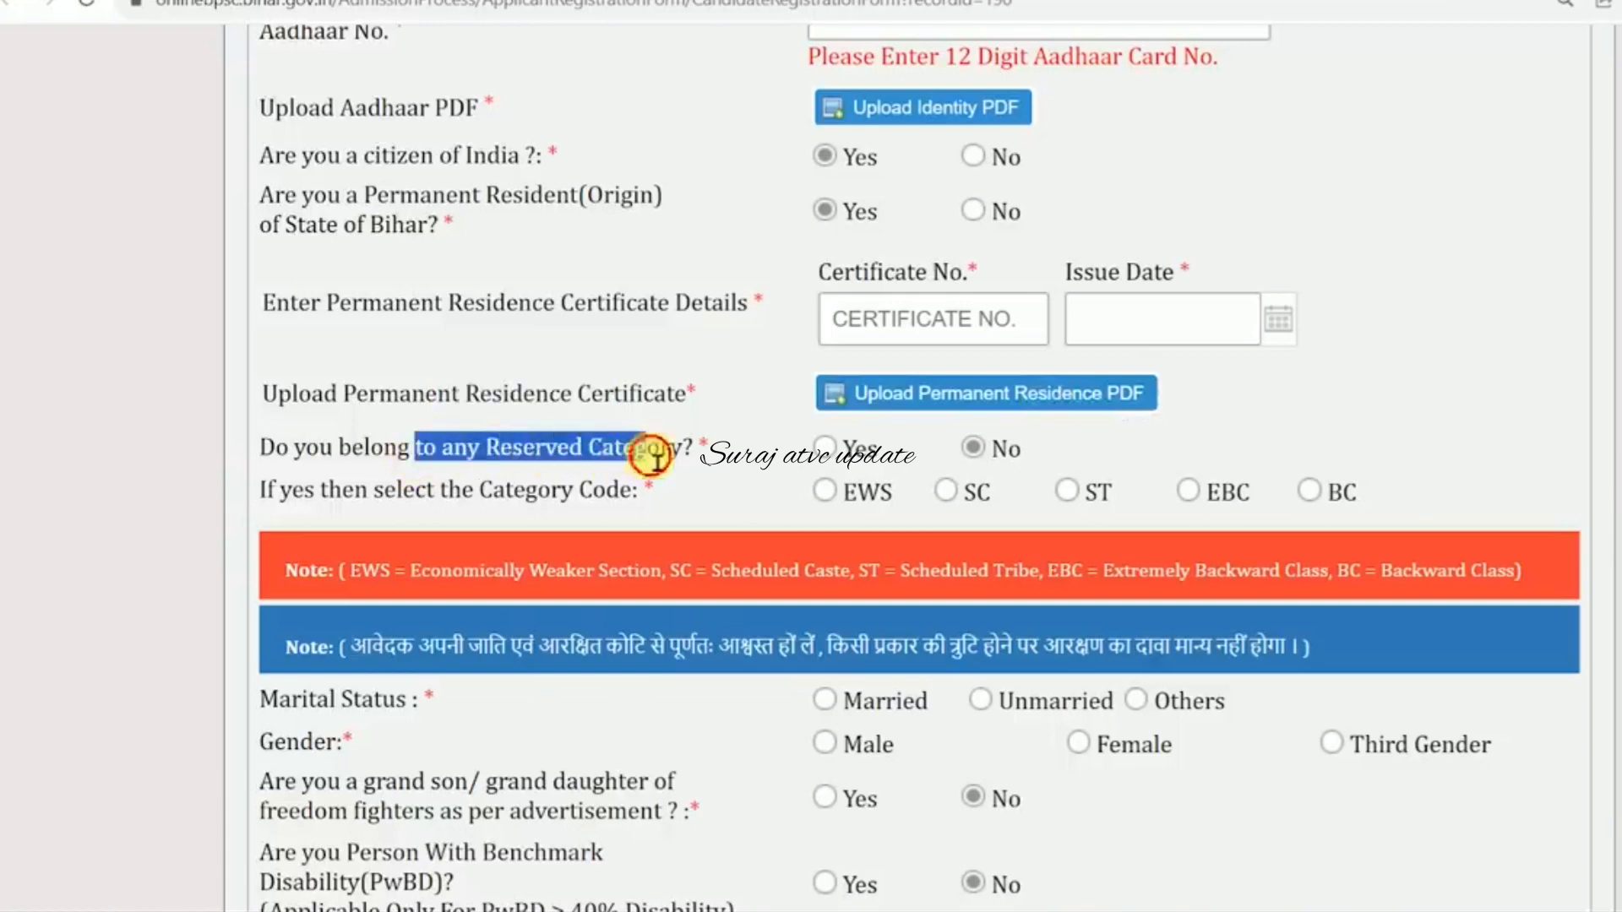
left_click(653, 456)
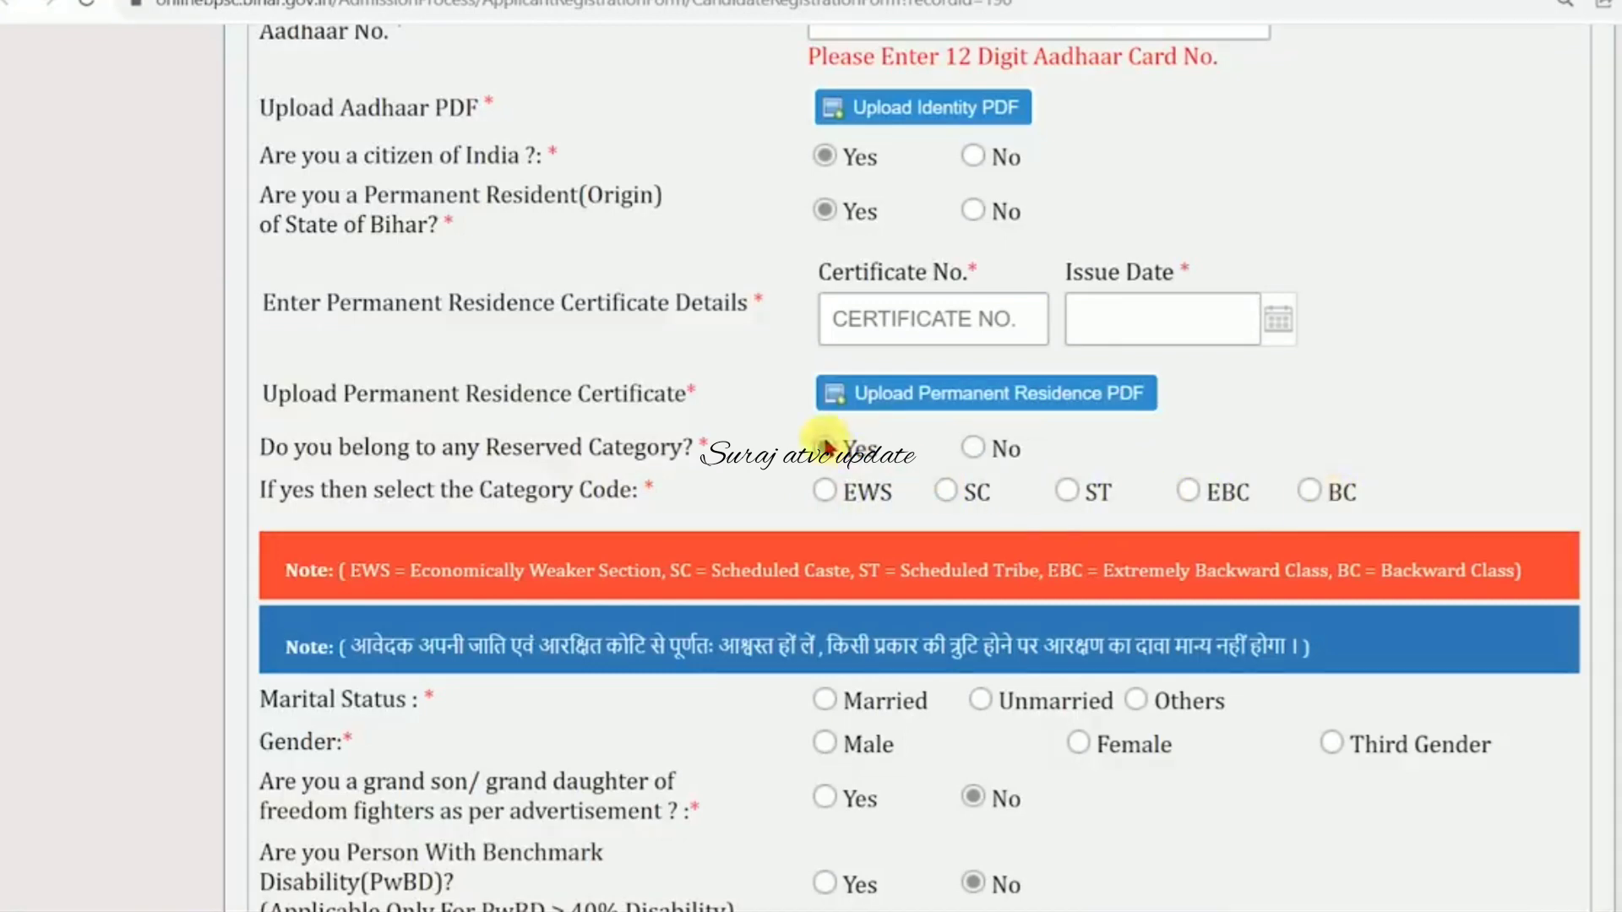
- Answer Yes to the reserved category question, try the EWS, SC and EBC category codes, and reset the answer to No
left_click(826, 491)
left_click(947, 490)
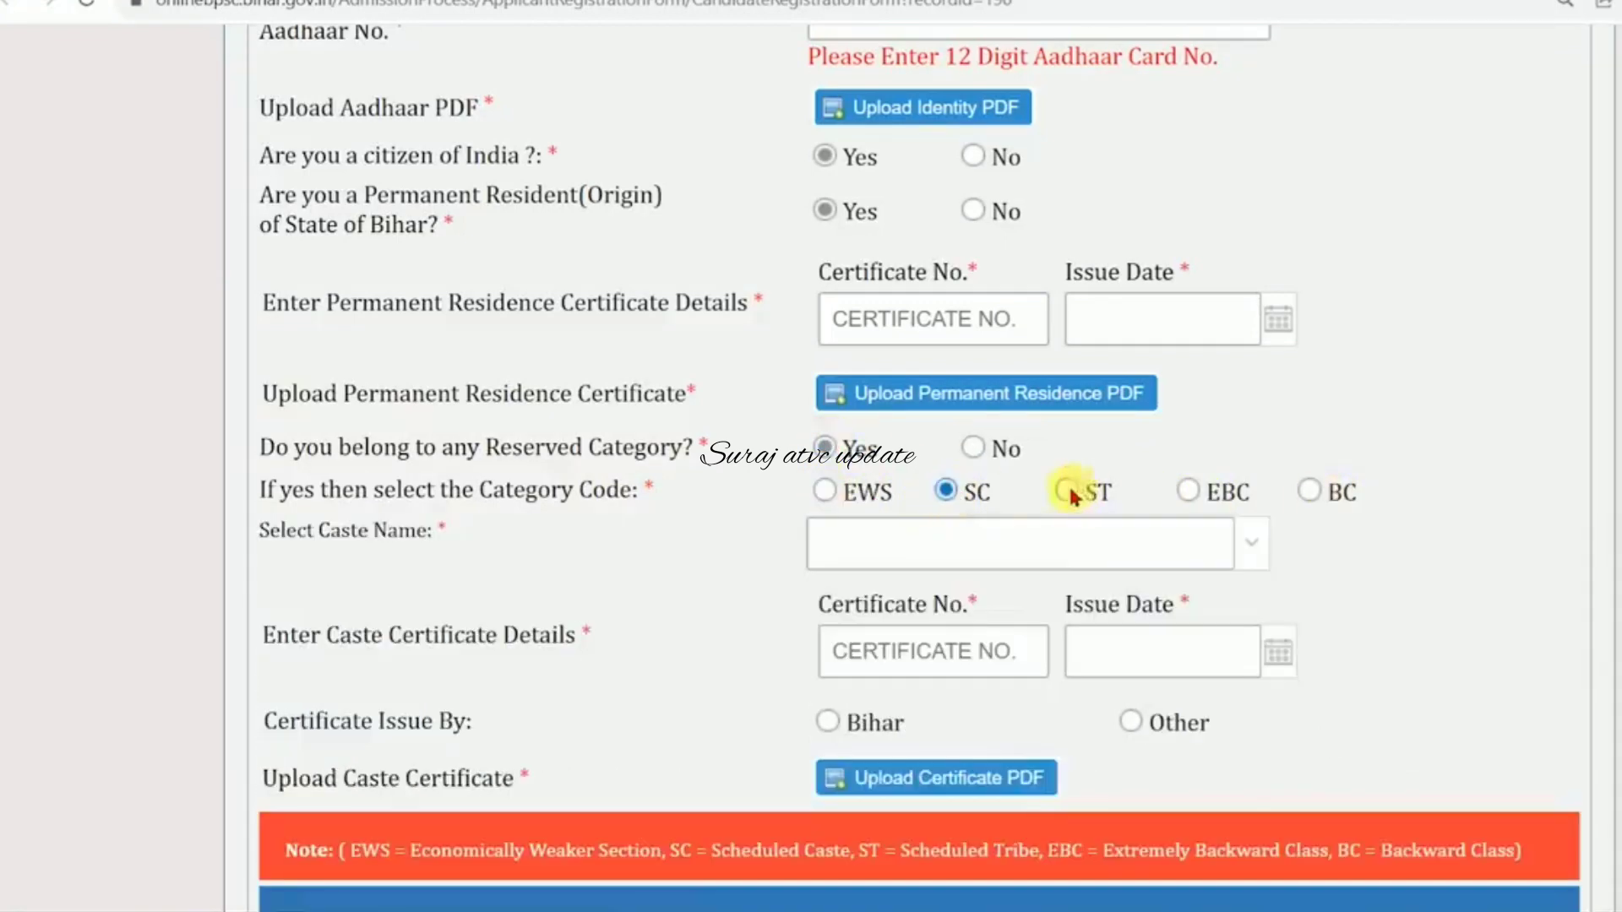
left_click(1187, 490)
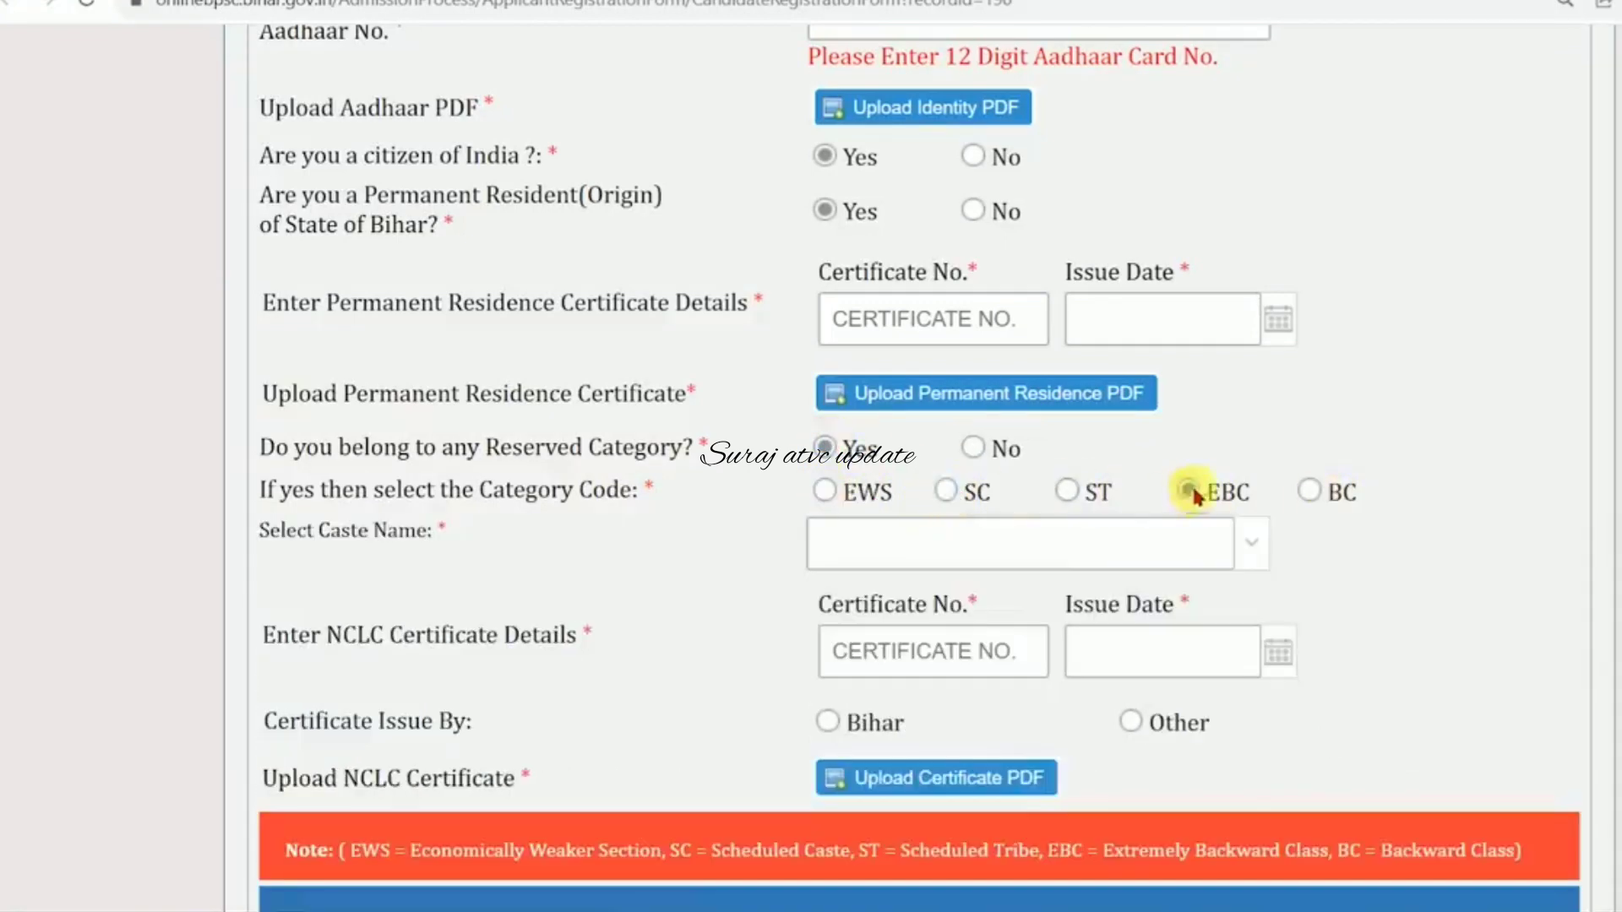
left_click(973, 448)
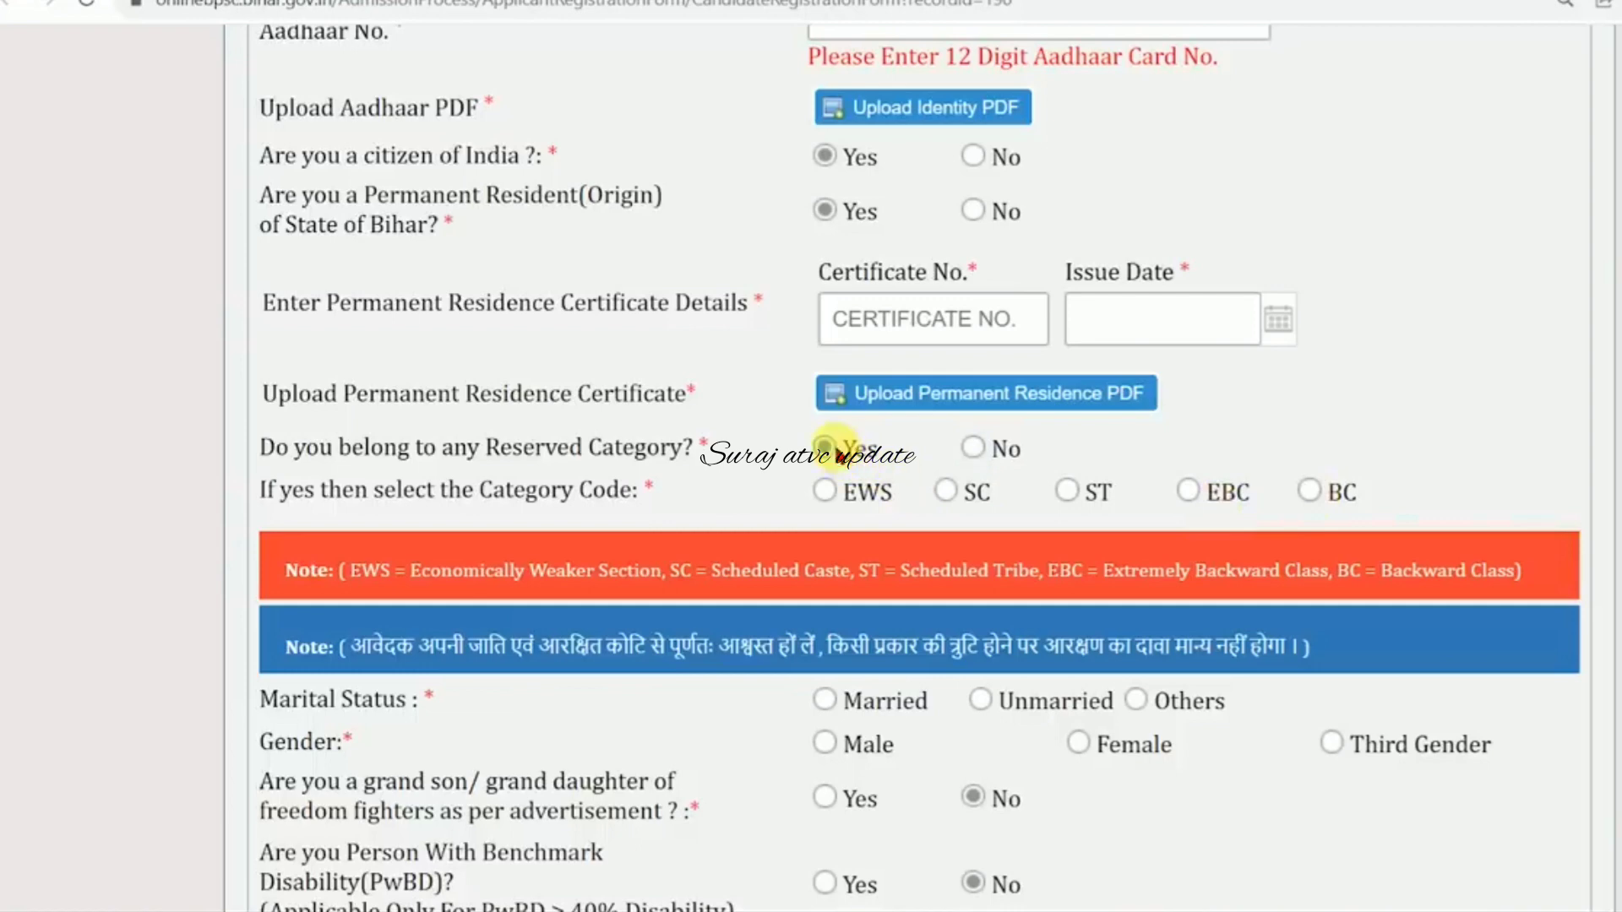
- Answer Yes to belonging to a reserved category and go through the EWS, SC, ST, EBC and BC codes, returning to EWS
left_click(828, 499)
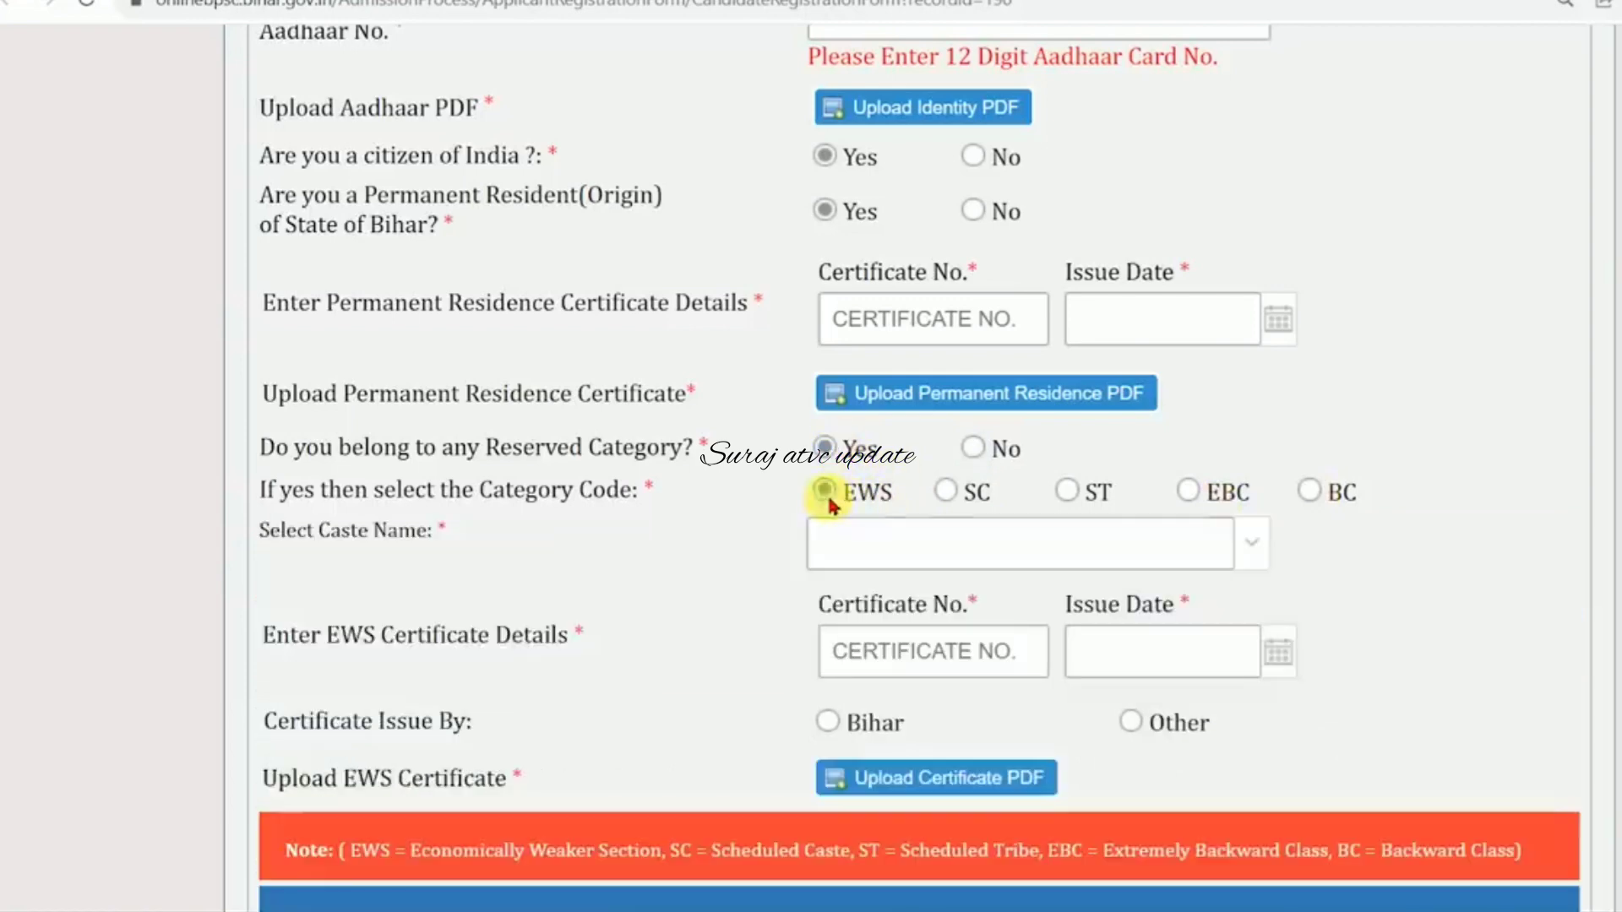
left_click(946, 494)
left_click(1066, 491)
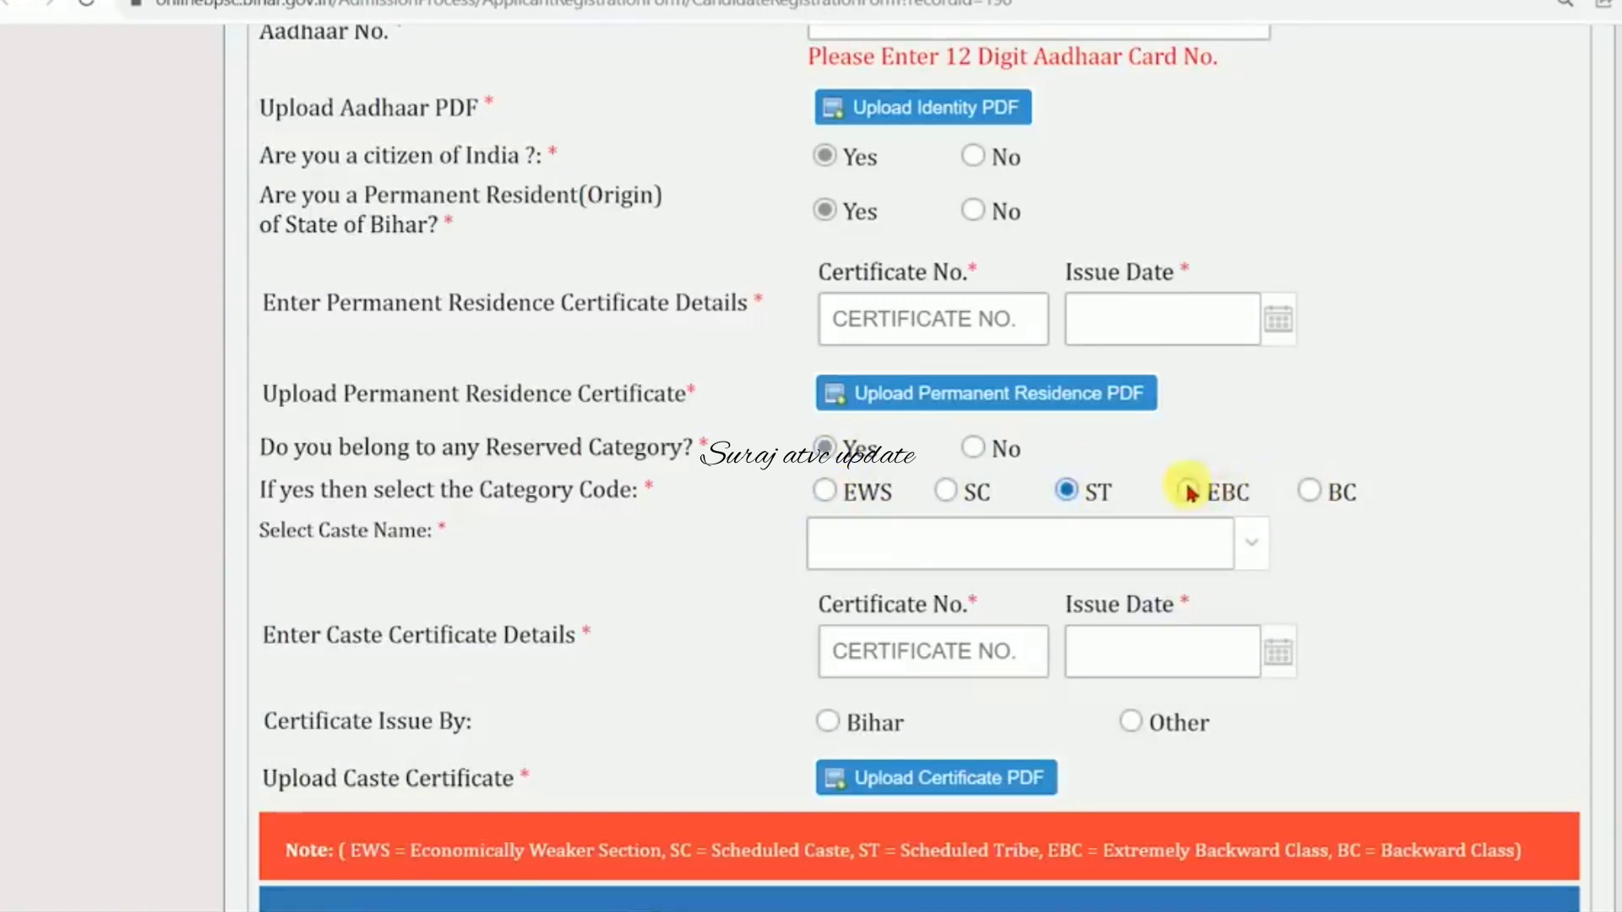
left_click(1188, 492)
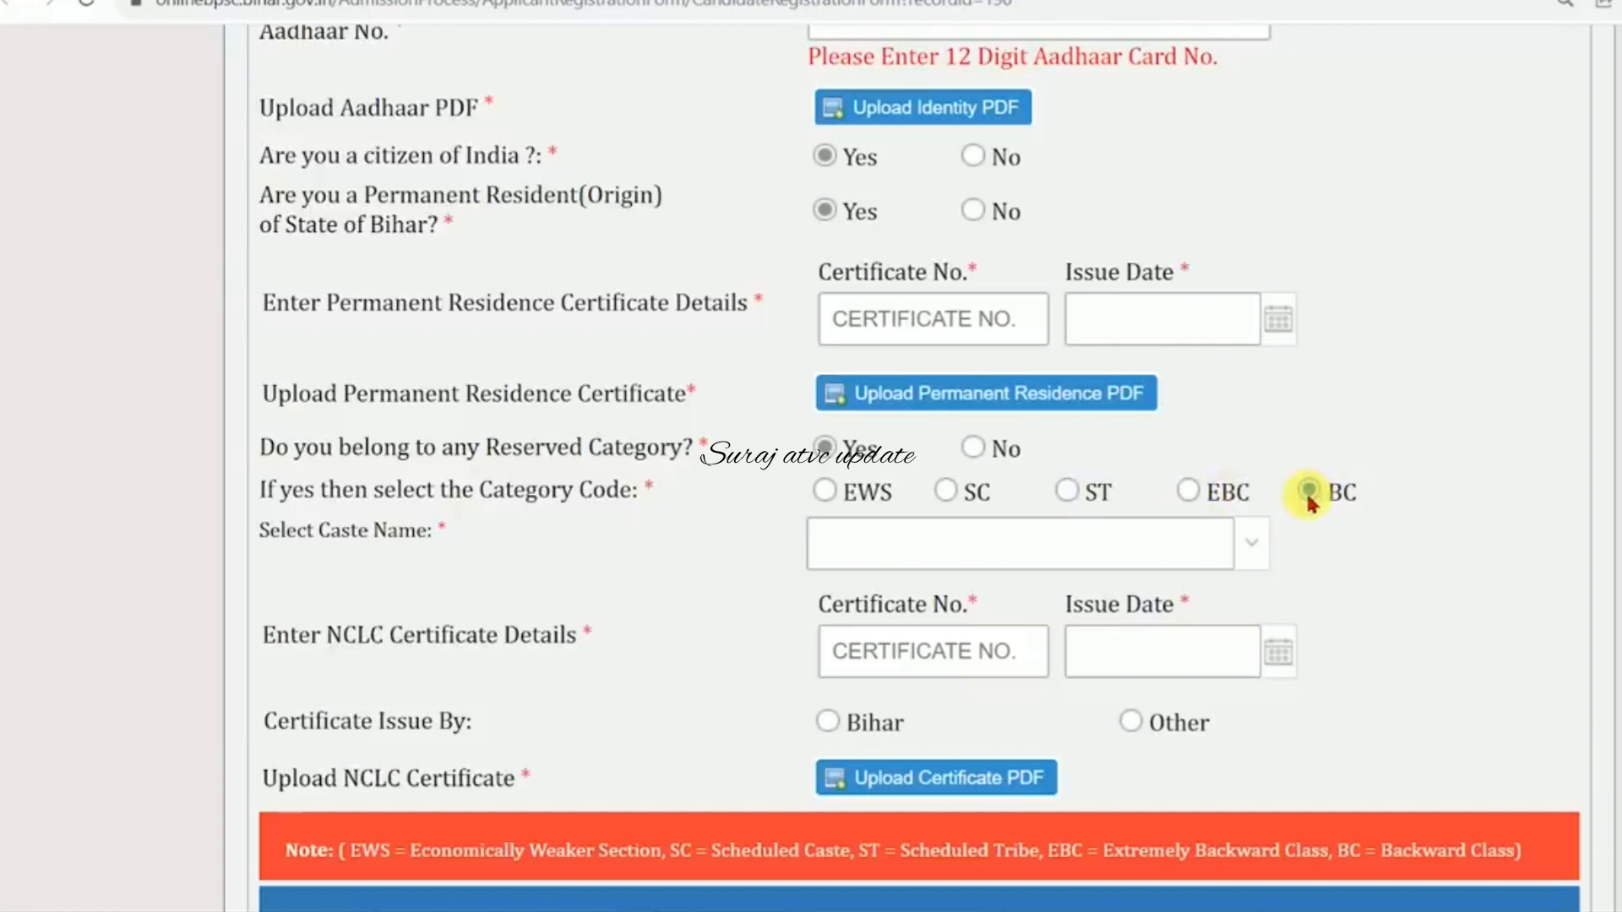
left_click(825, 491)
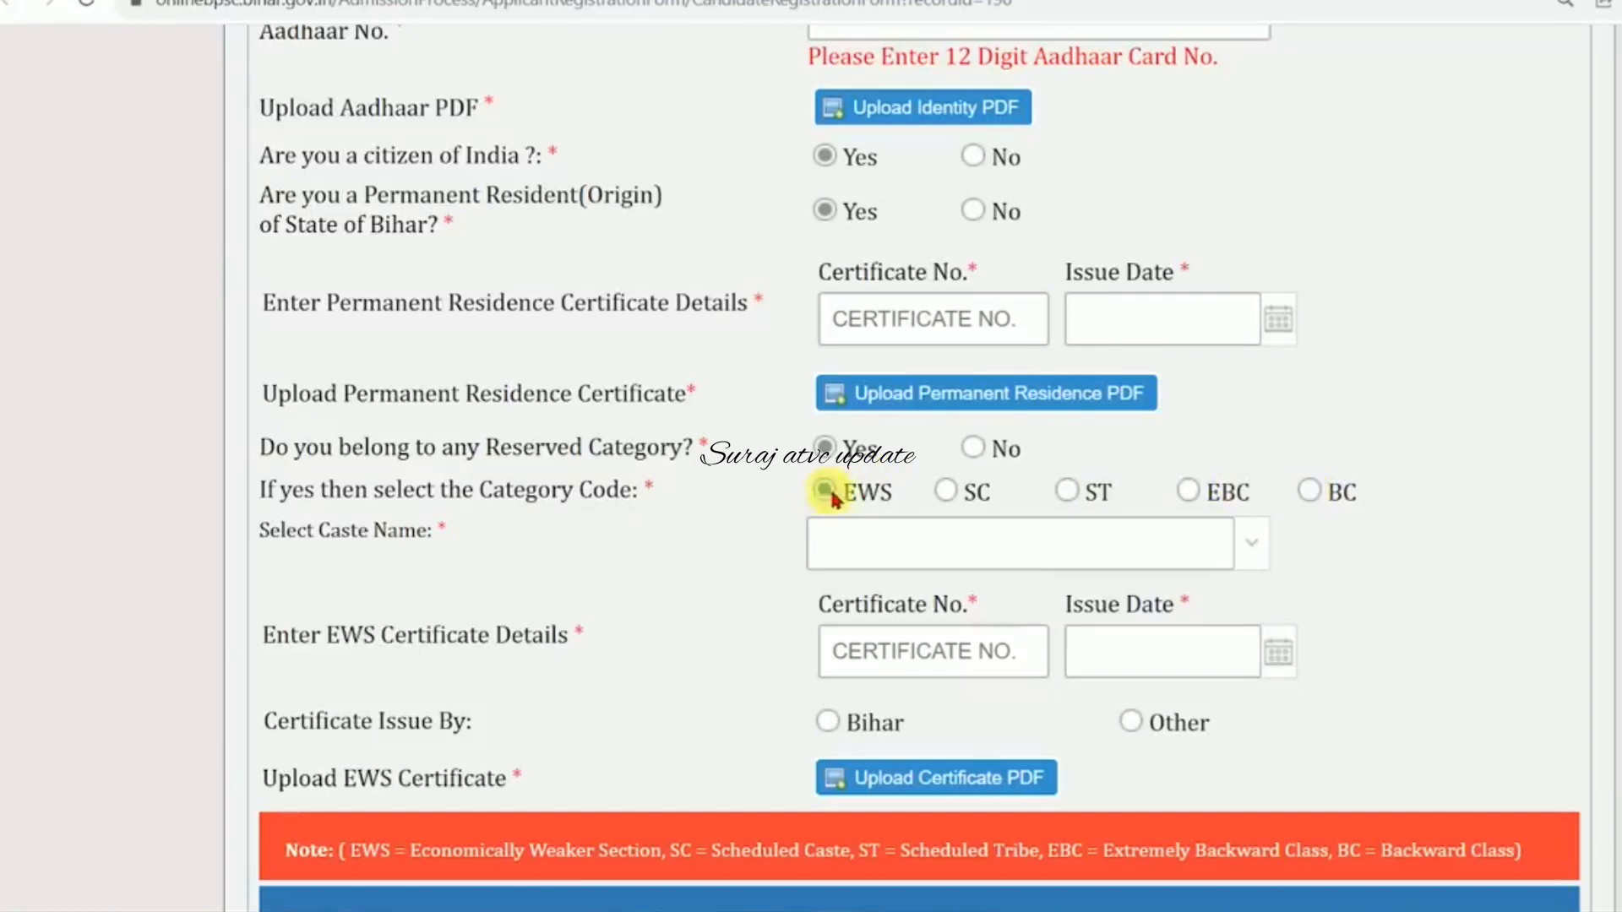
- Examine the caste names offered for the EWS category without choosing one
left_click_drag(362, 533, 420, 542)
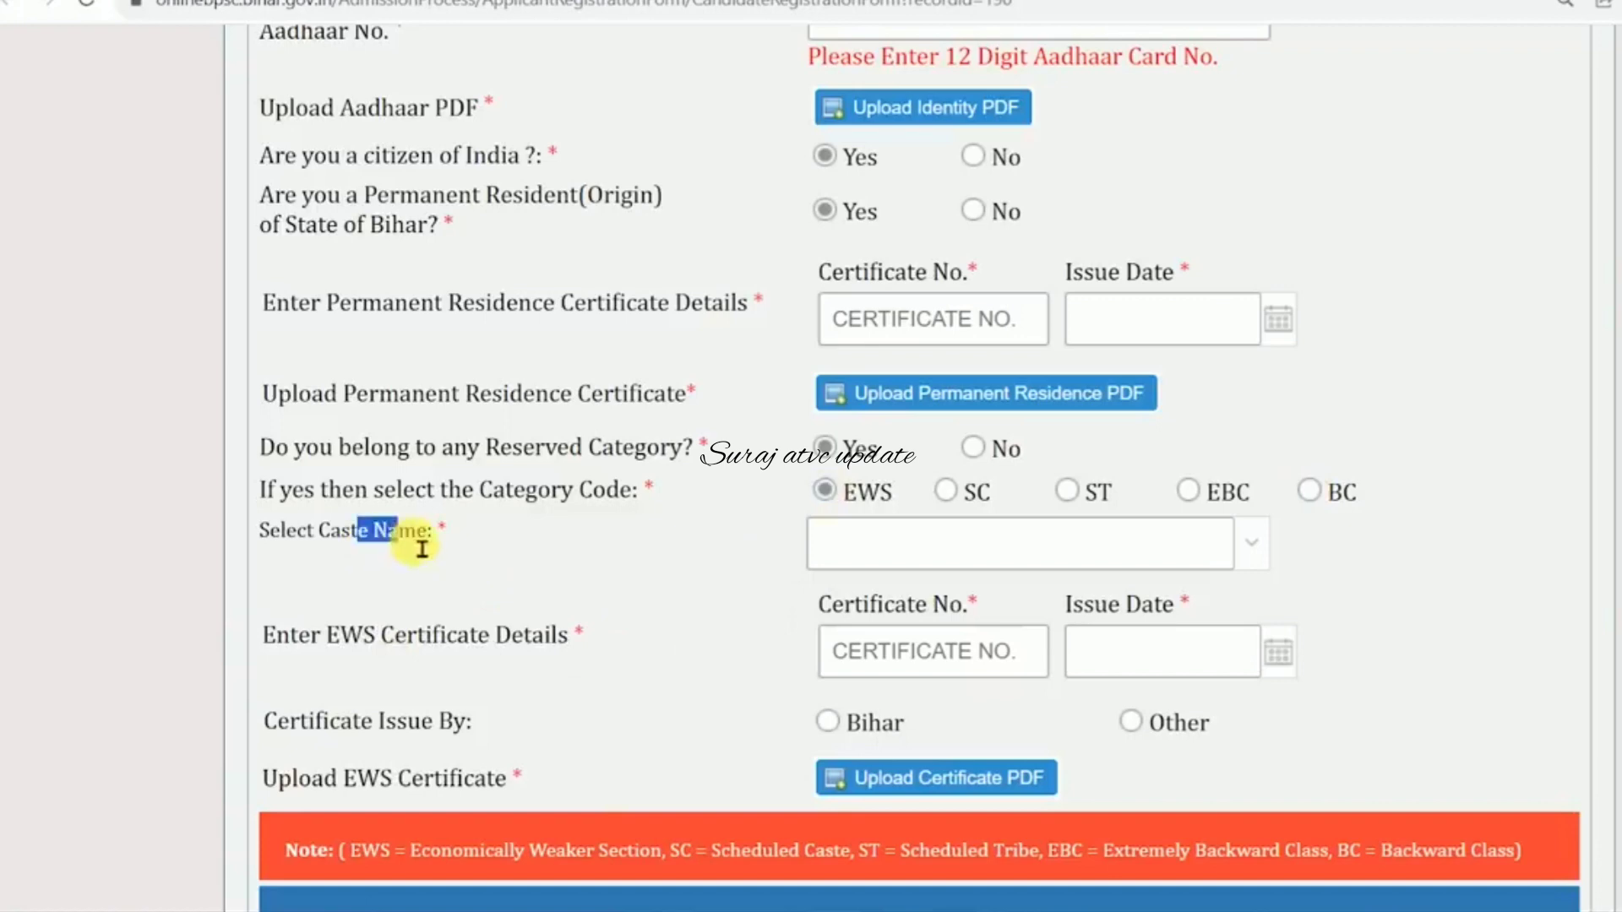
left_click(1250, 544)
scroll(941, 750, "down", 4)
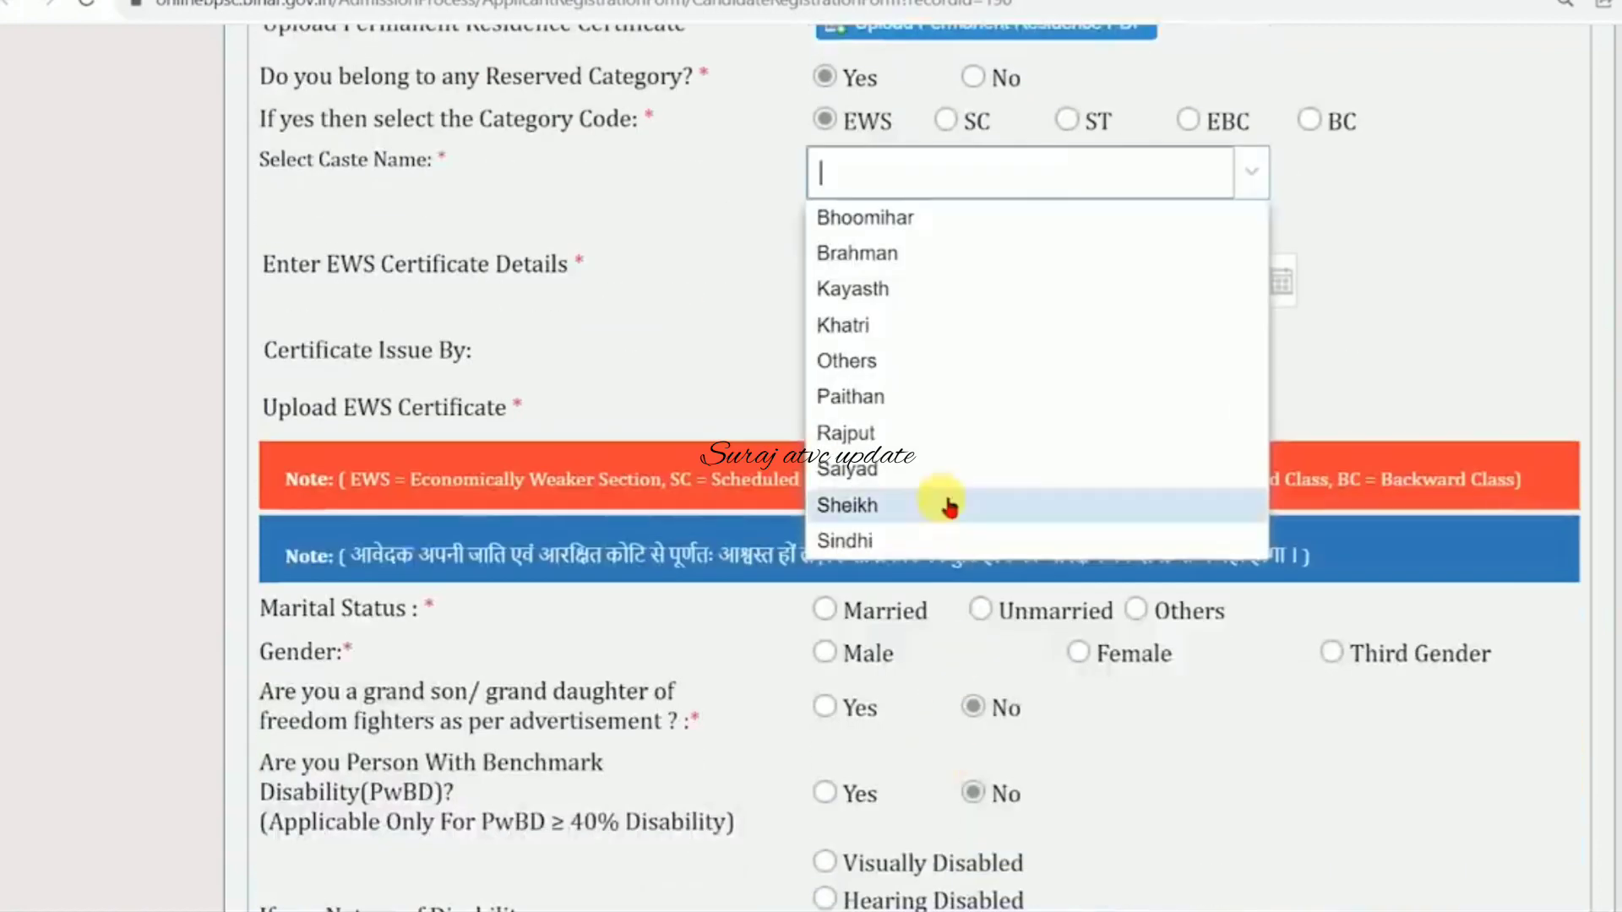
scroll(941, 499, "up", 2)
left_click(748, 289)
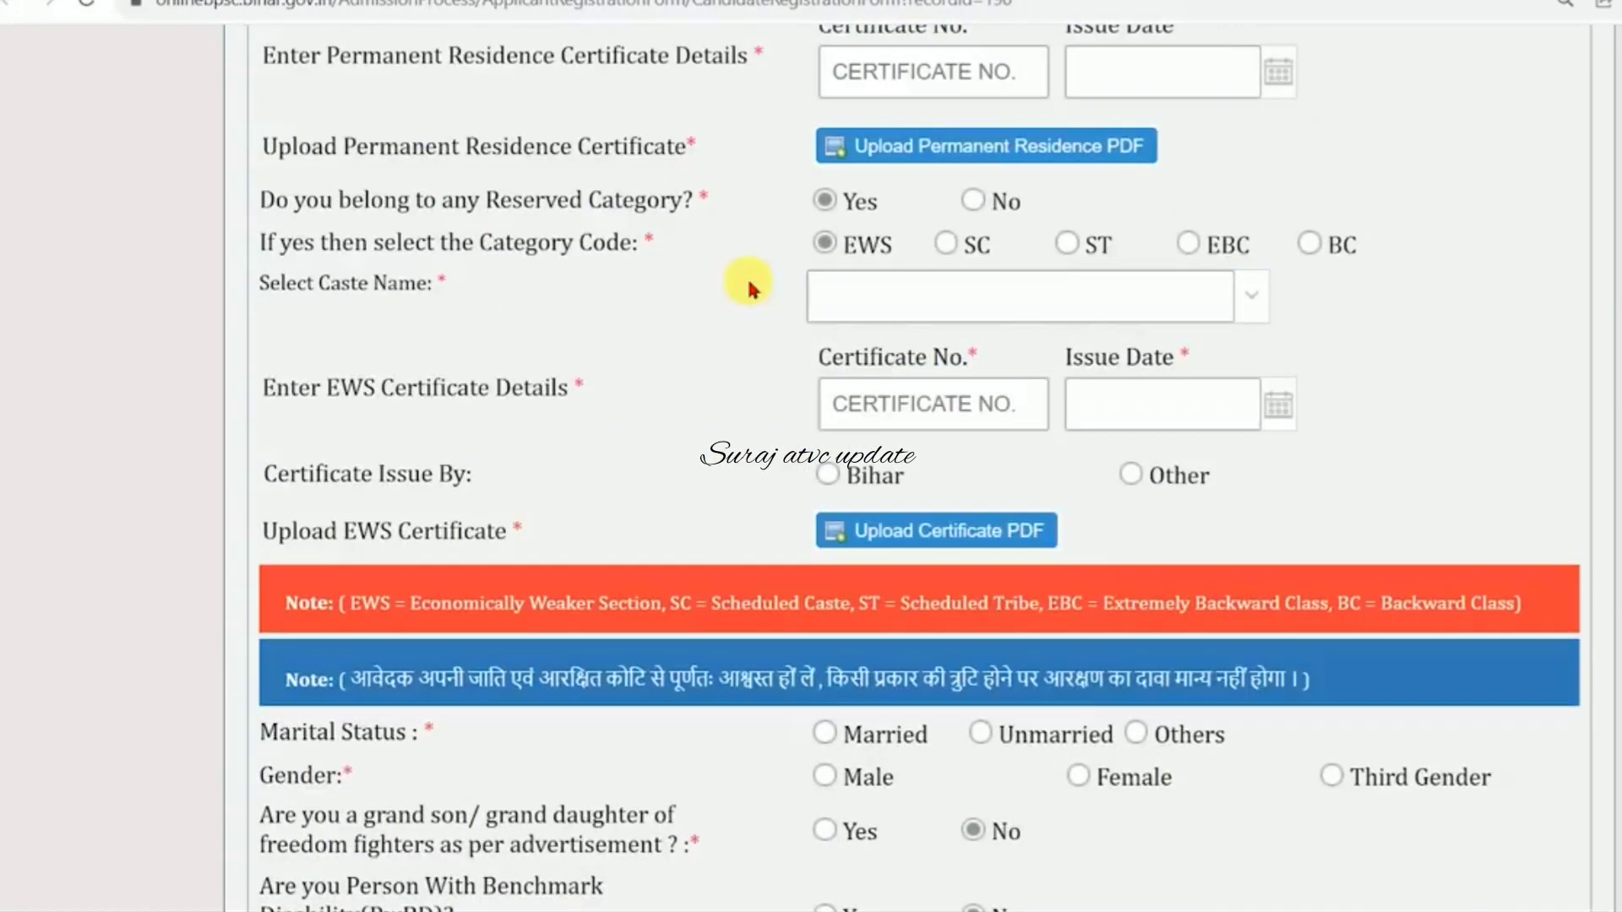
left_click_drag(344, 295, 401, 296)
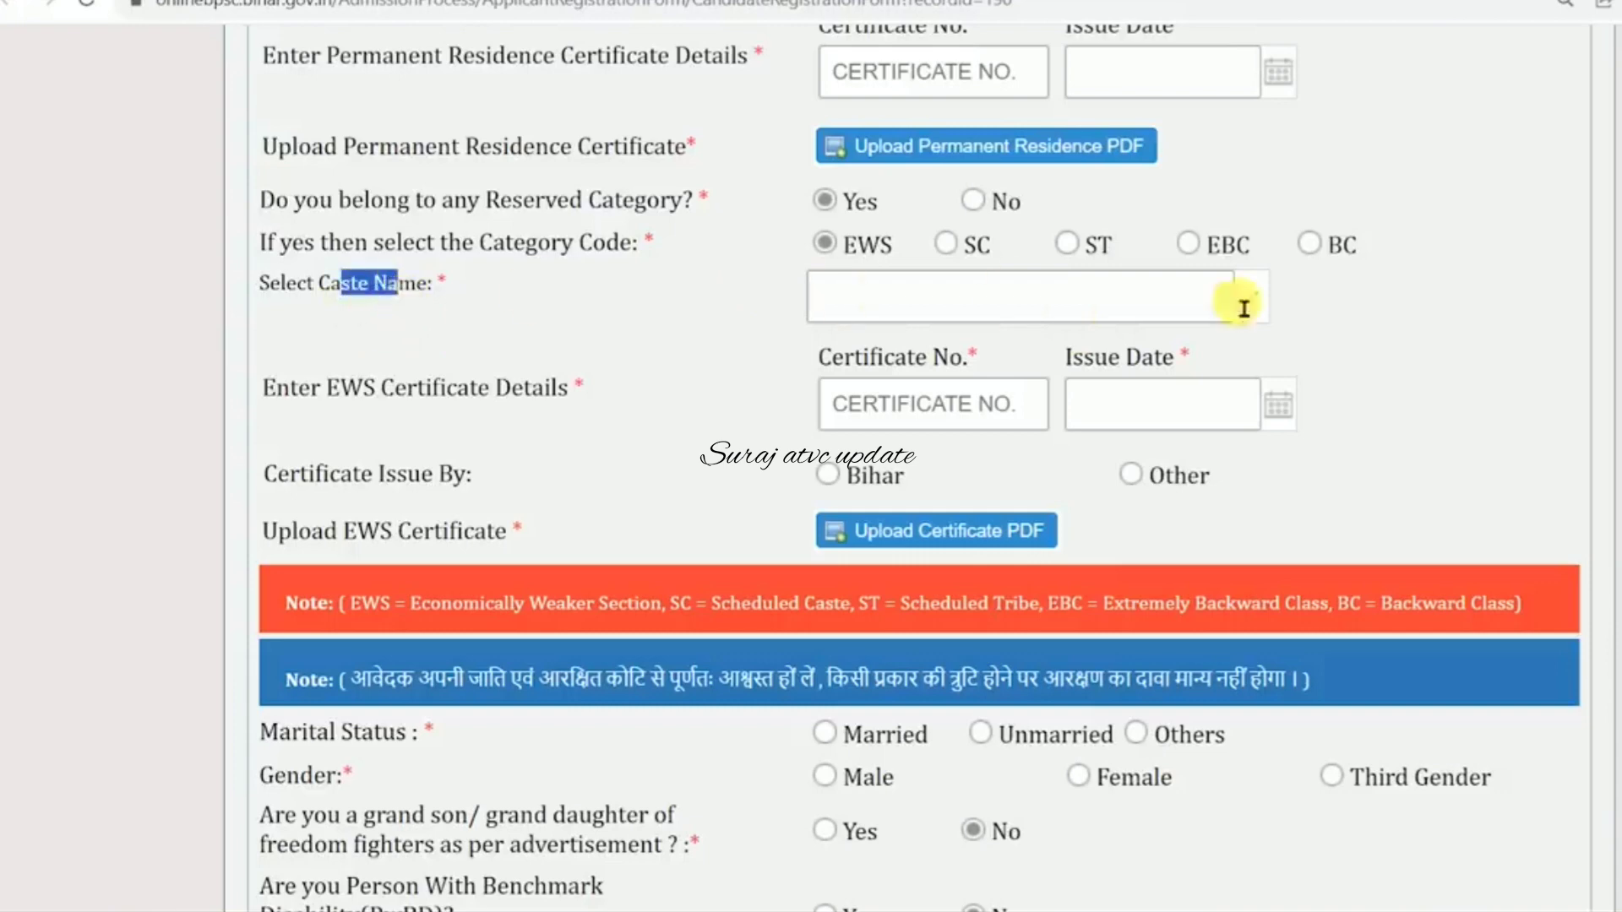
left_click(1254, 297)
left_click(588, 381)
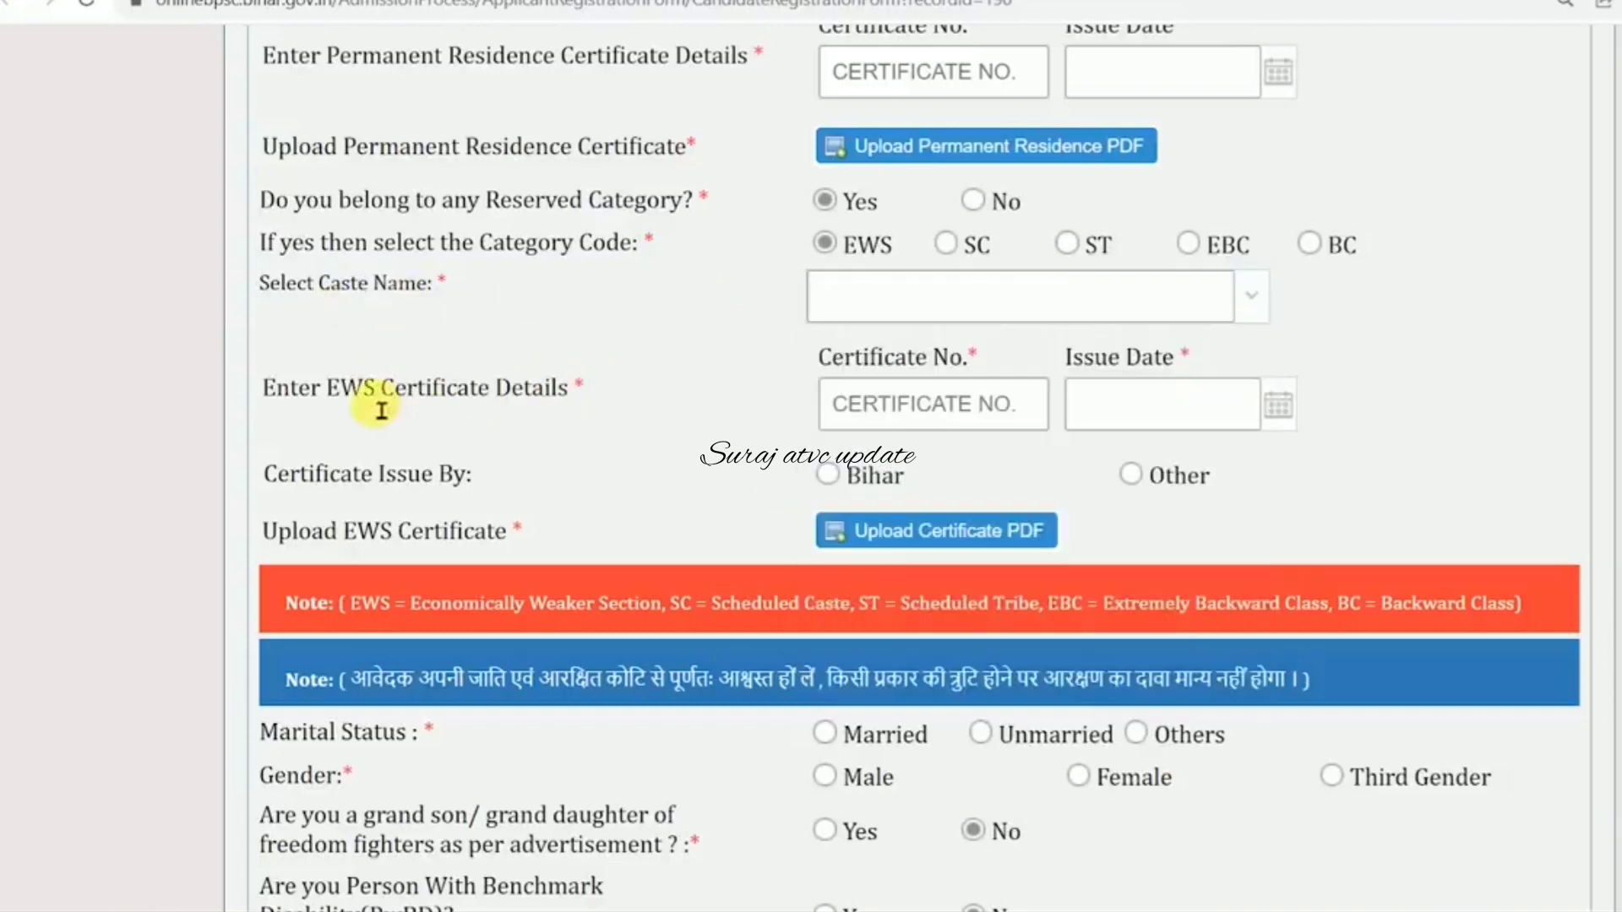
- Examine the certificate number and issue date fields of the EWS certificate details
left_click_drag(382, 411, 498, 403)
left_click(980, 403)
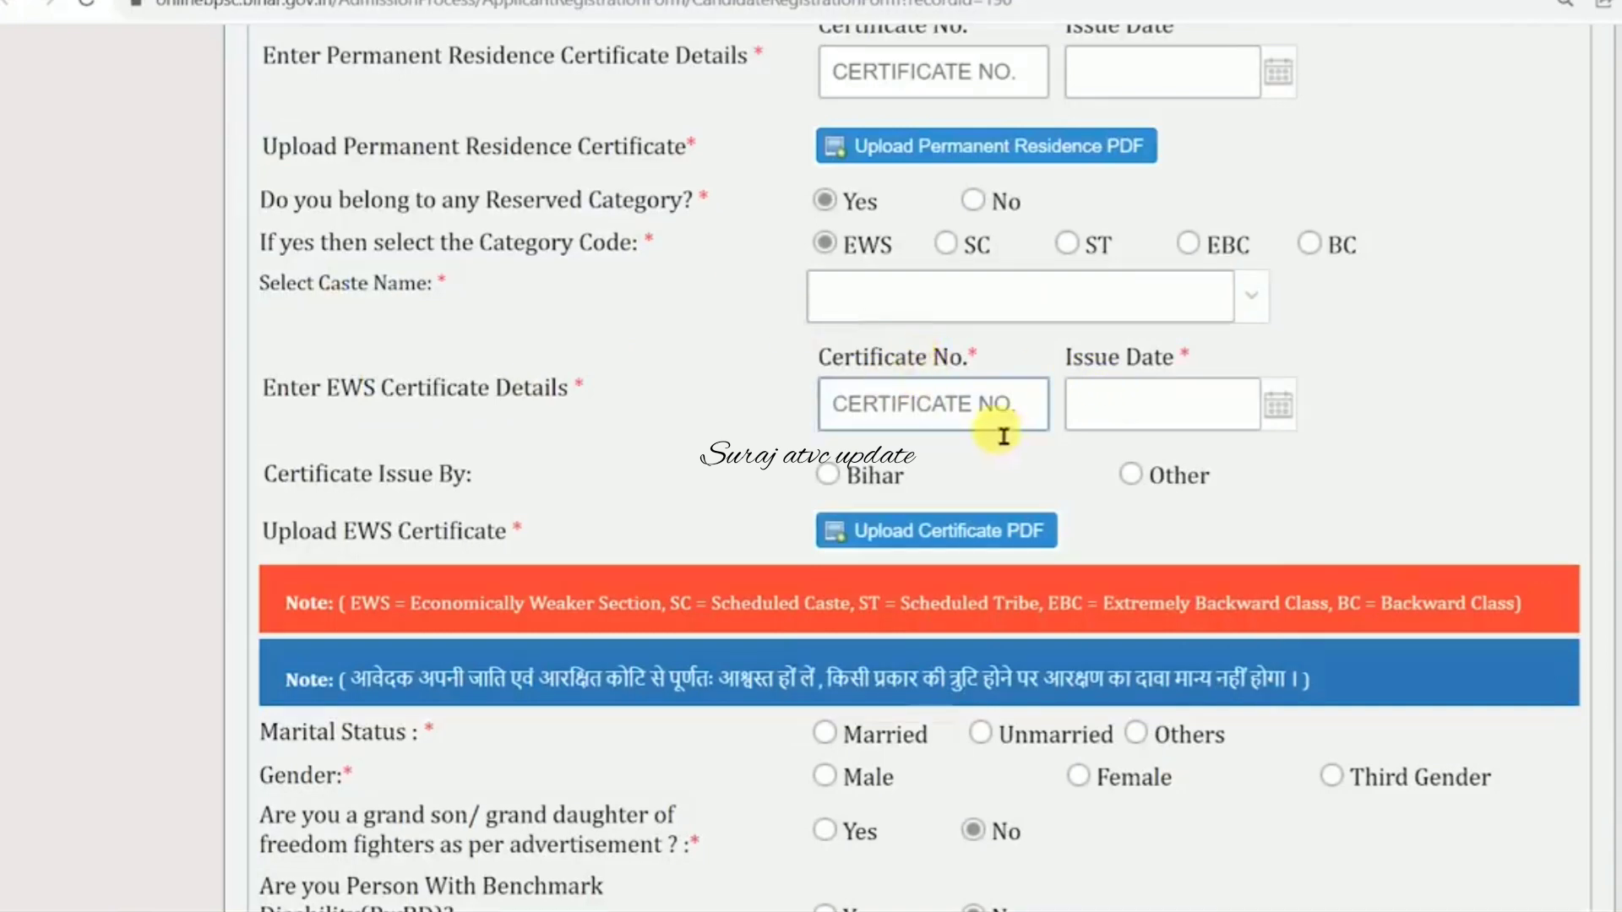
left_click(1258, 407)
left_click(676, 463)
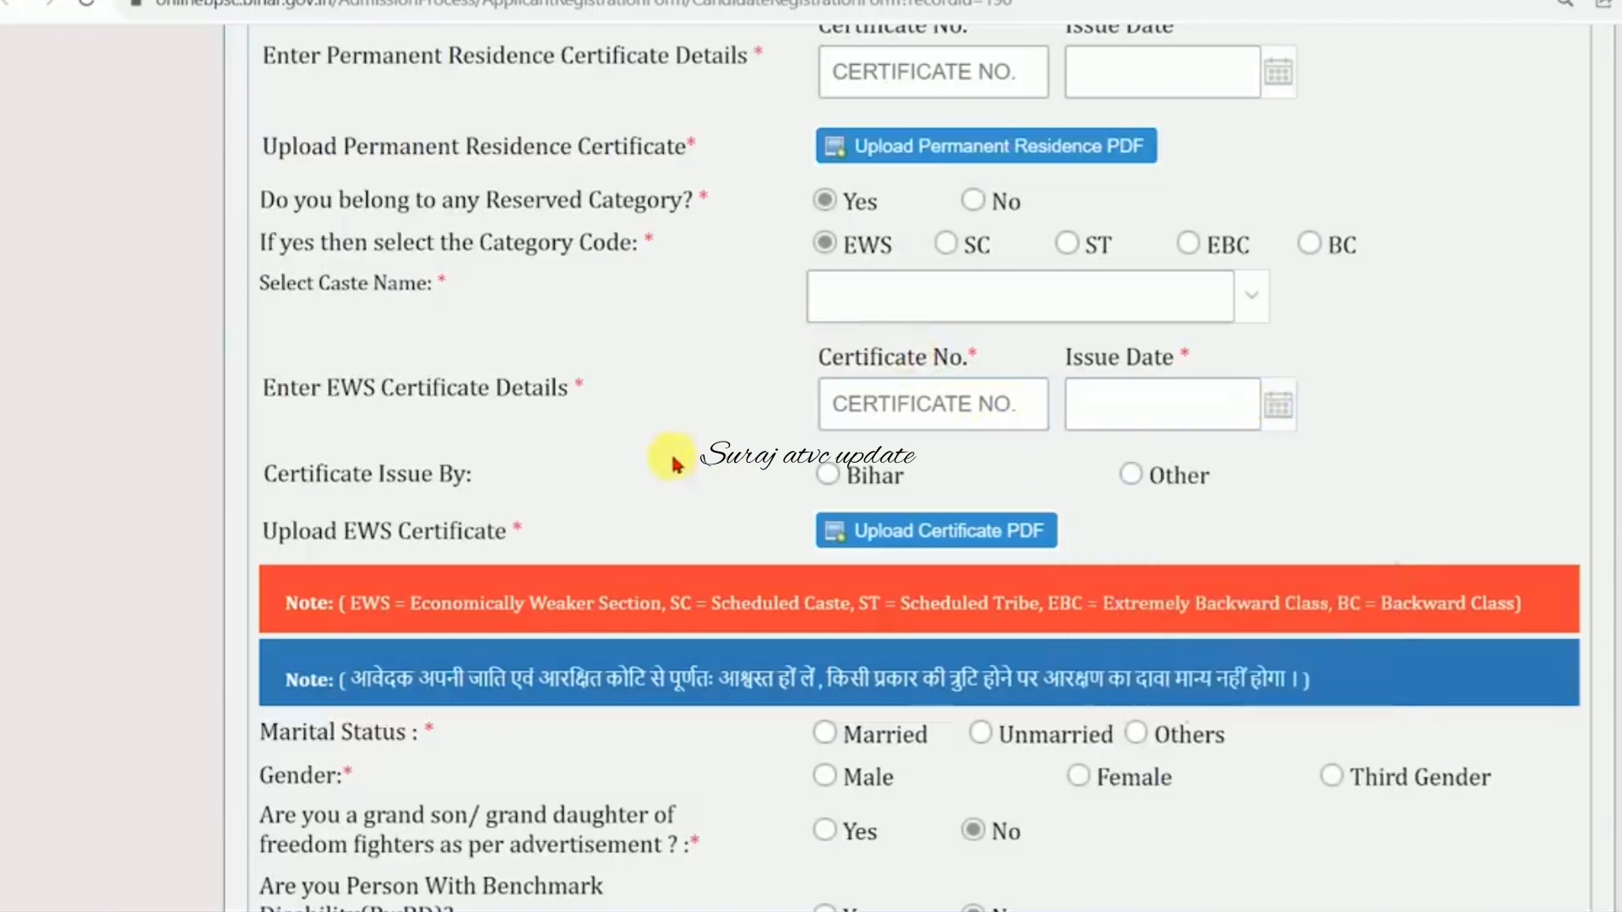
- Set the certificate's issuer to Bihar and examine the EWS certificate upload
left_click_drag(352, 475, 439, 475)
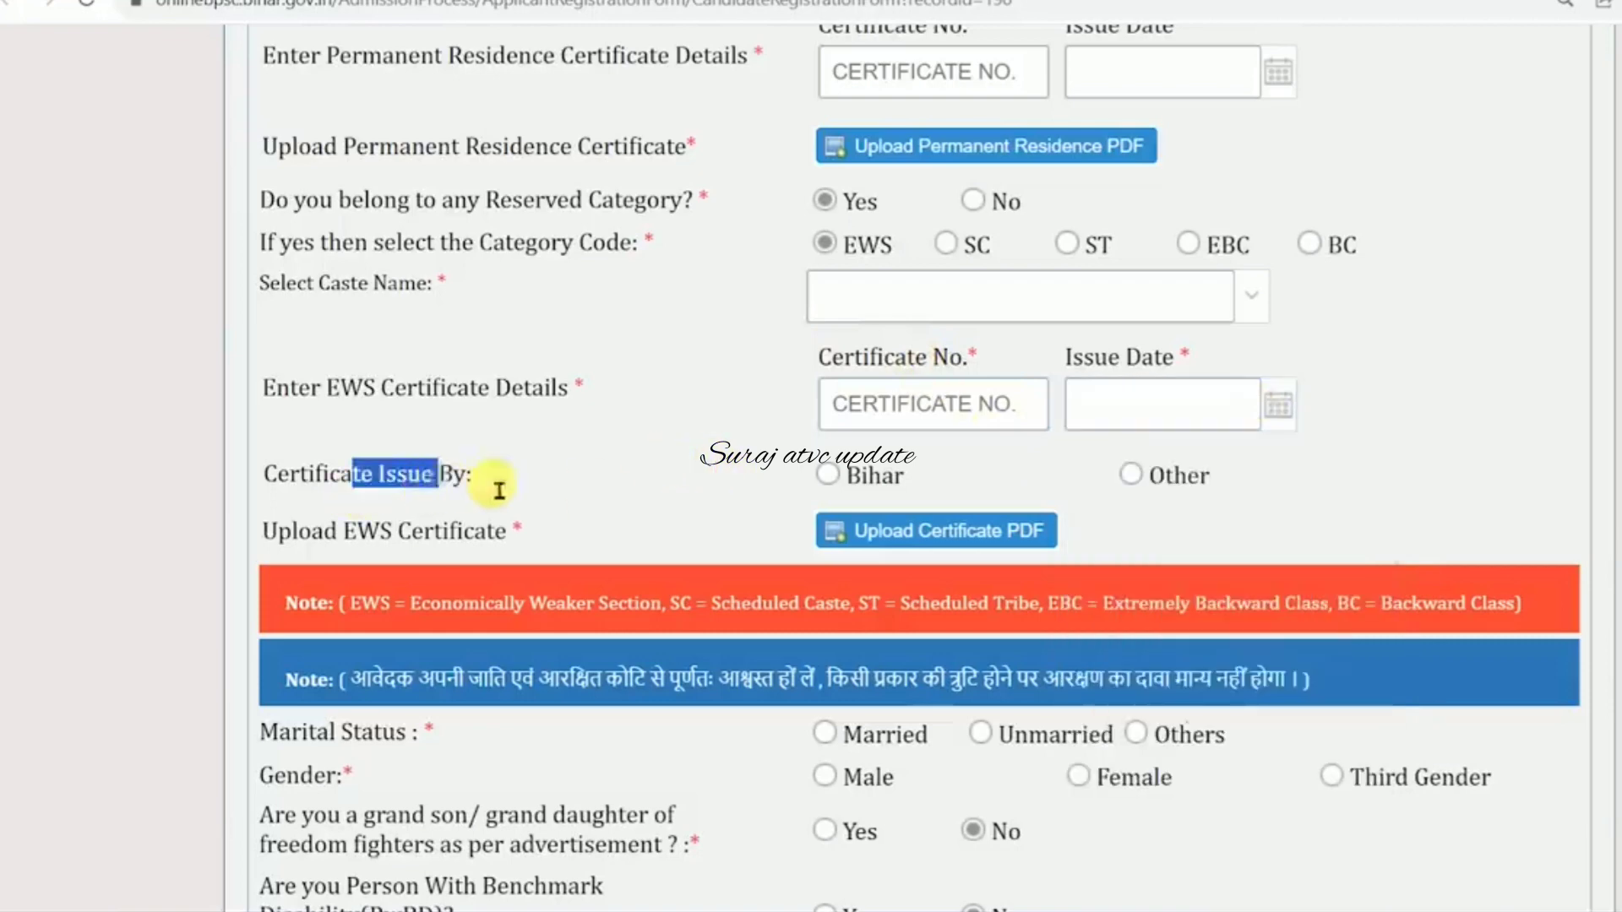
left_click(828, 477)
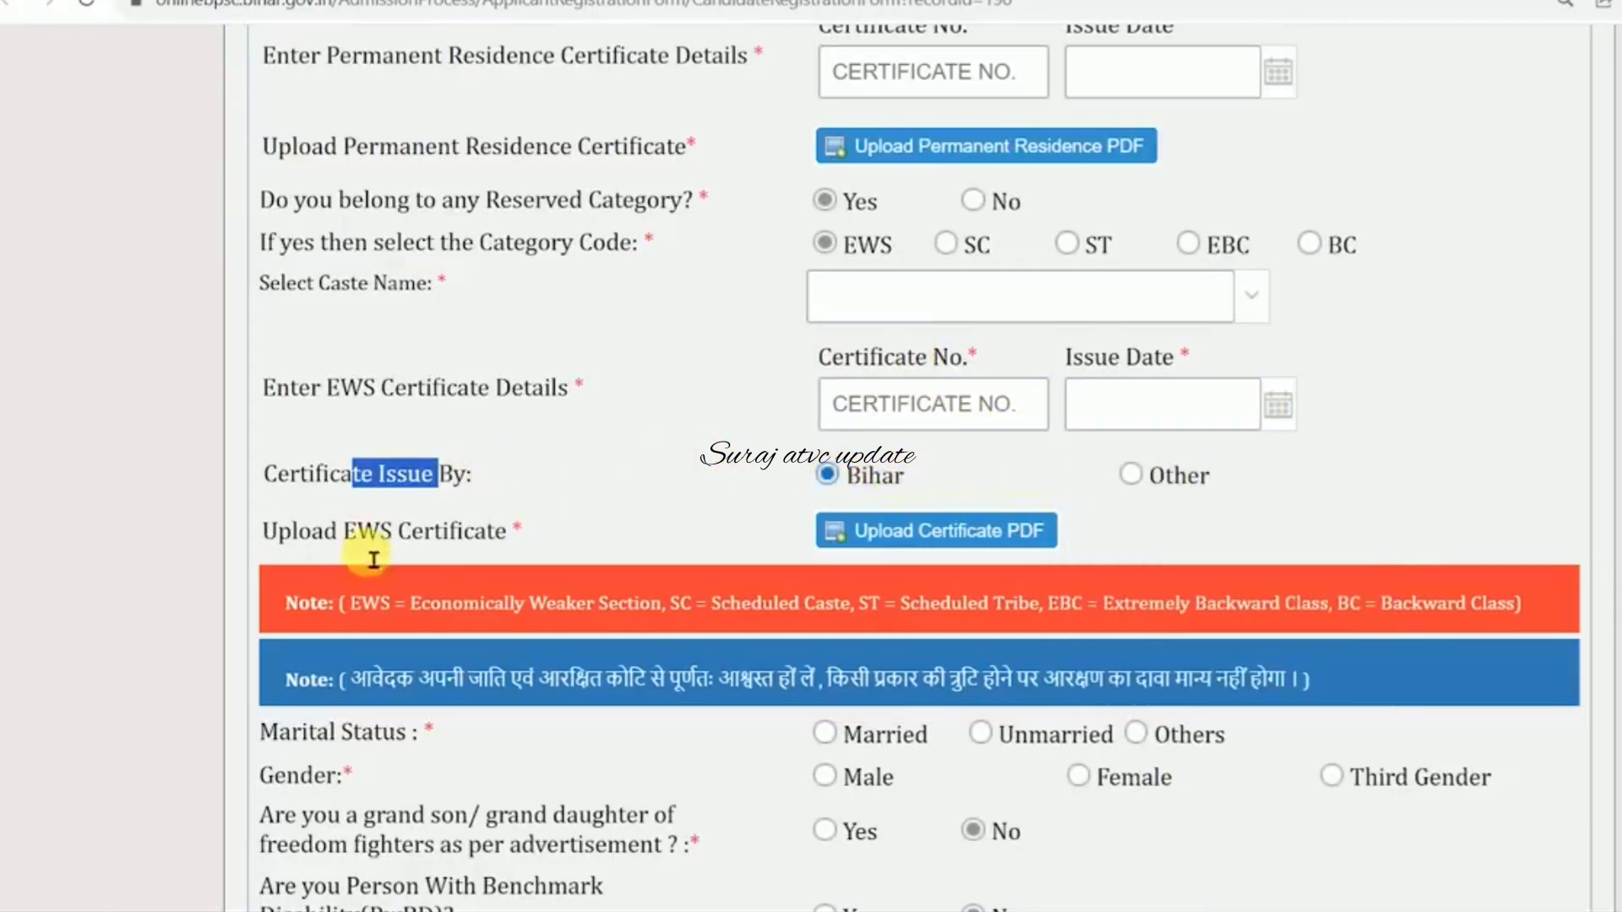
left_click_drag(358, 539, 490, 557)
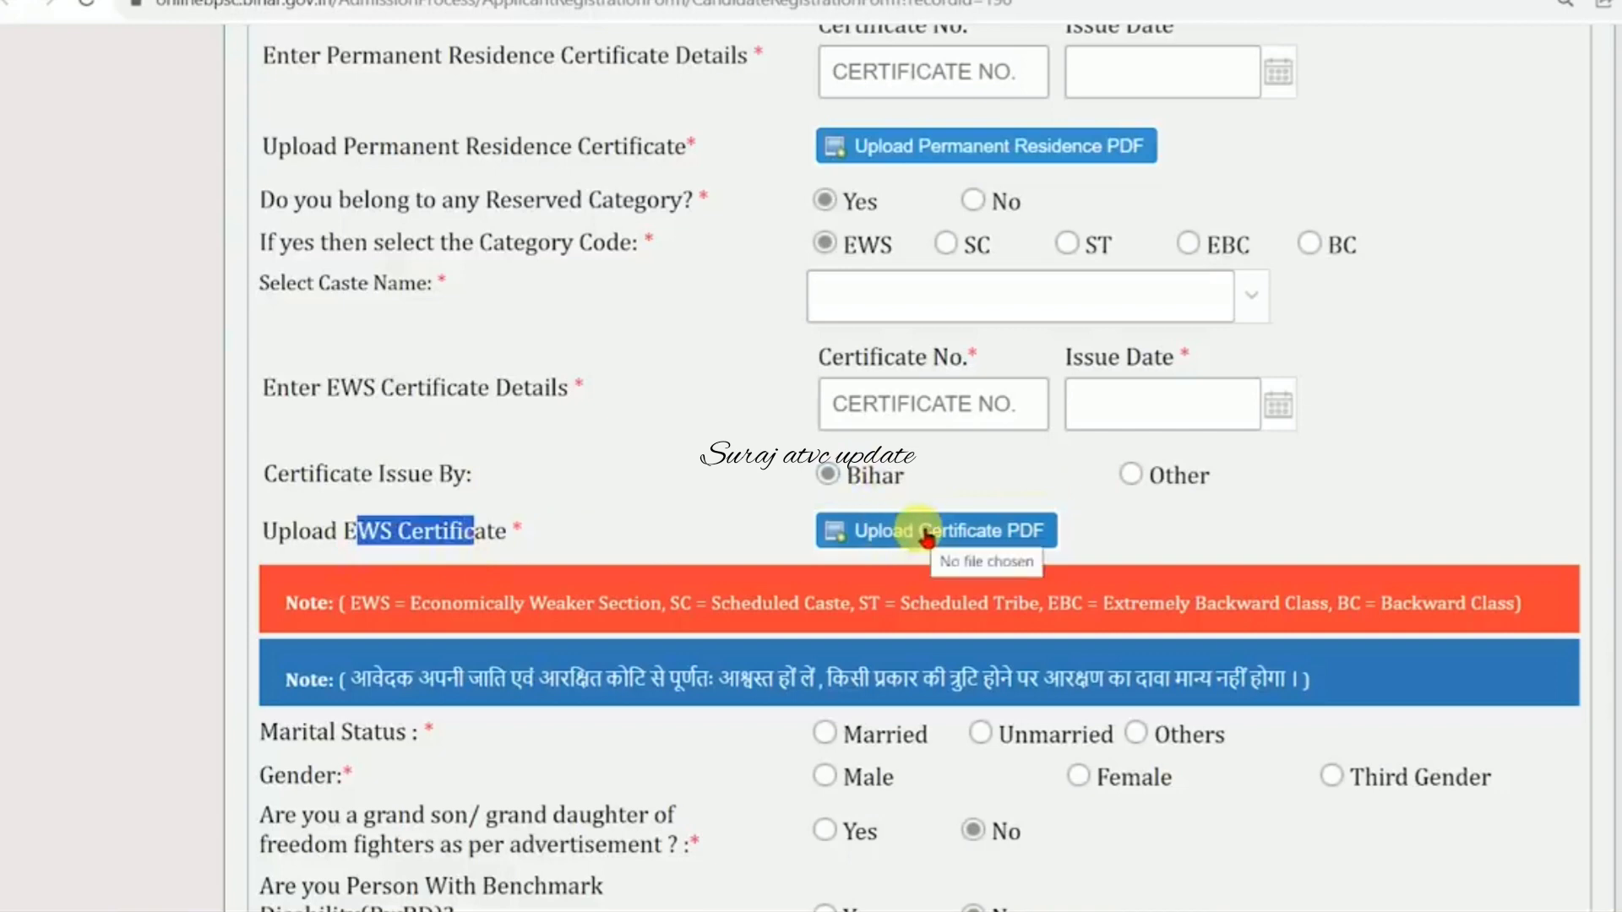
- Try the SC and ST category codes to examine the caste certificate details they require
left_click(946, 244)
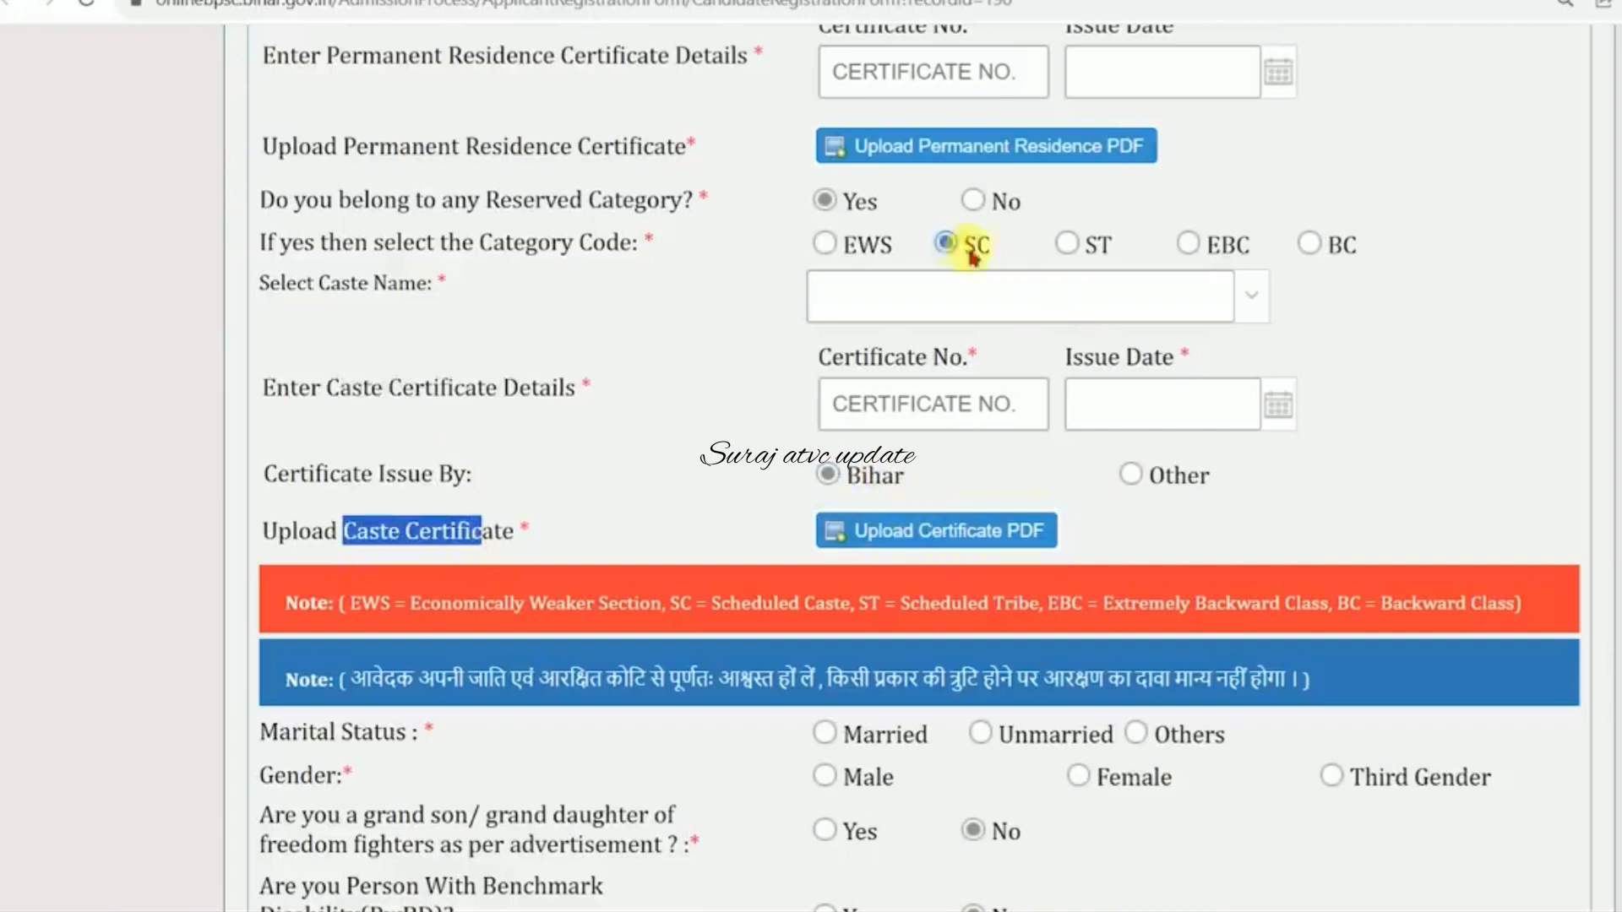
left_click_drag(328, 388, 523, 395)
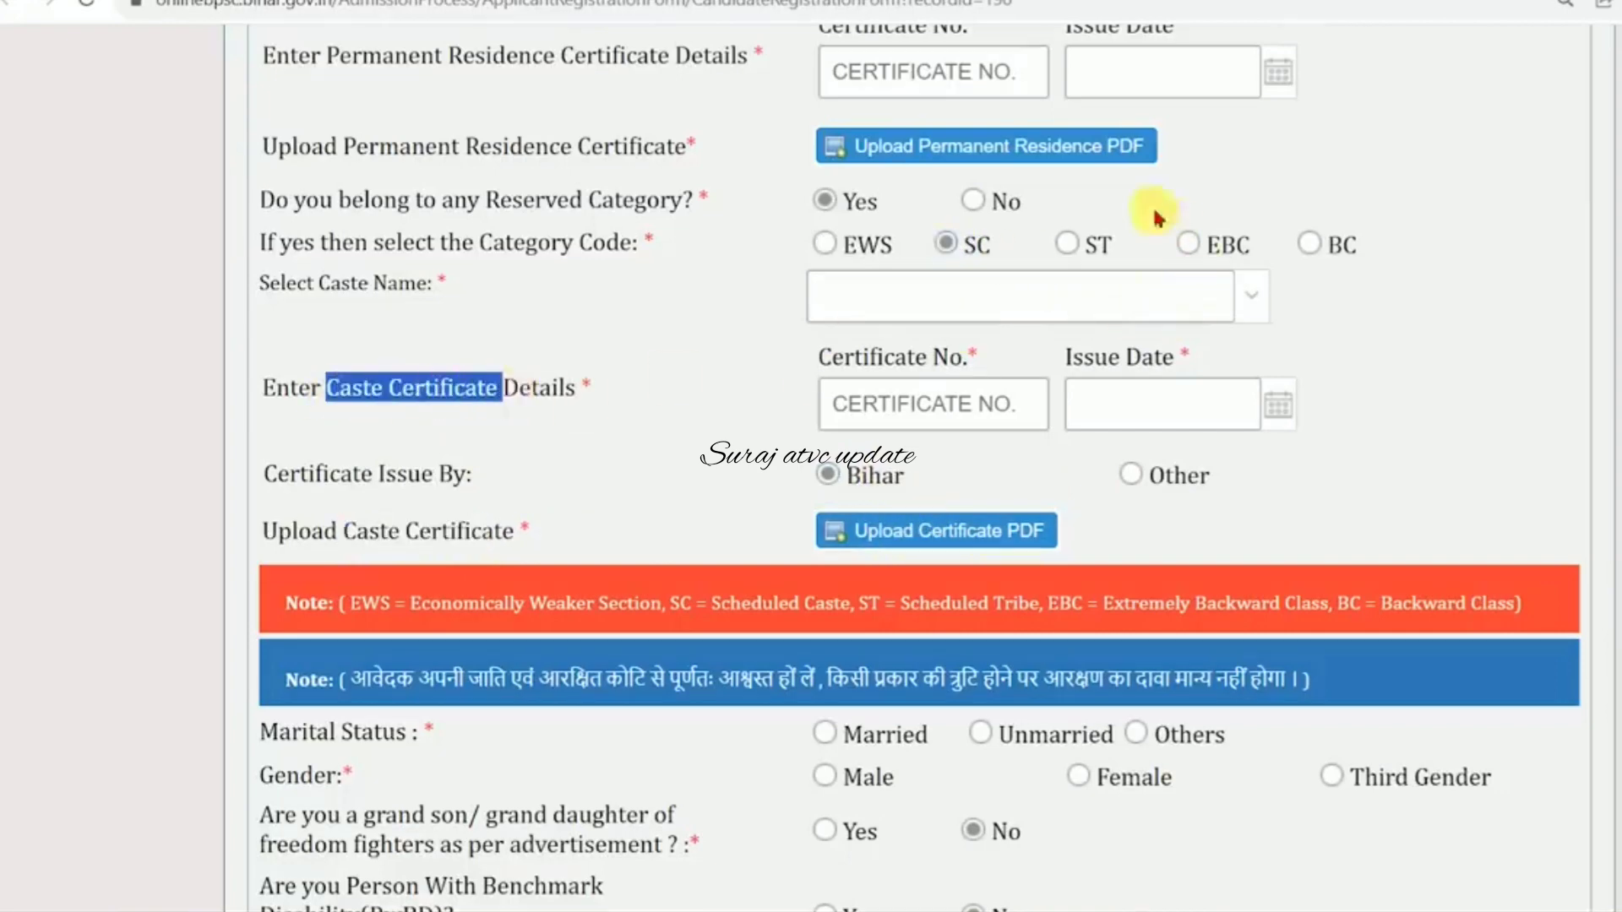
left_click(529, 413)
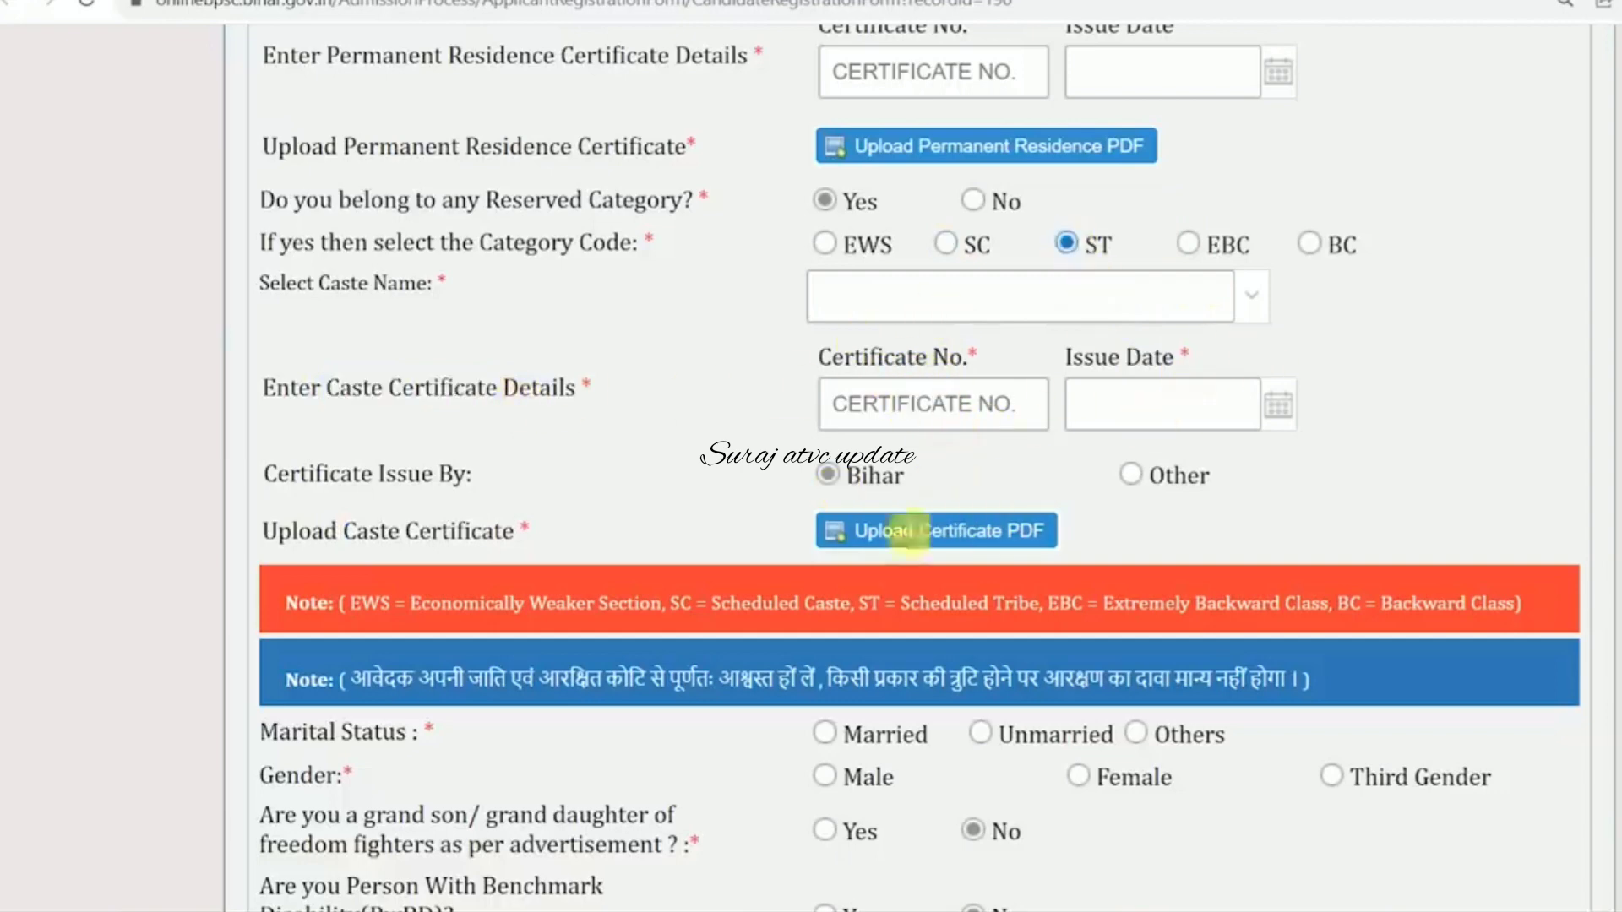
- Try the EBC category code to examine the NCLC certificate details it requires
left_click(1188, 244)
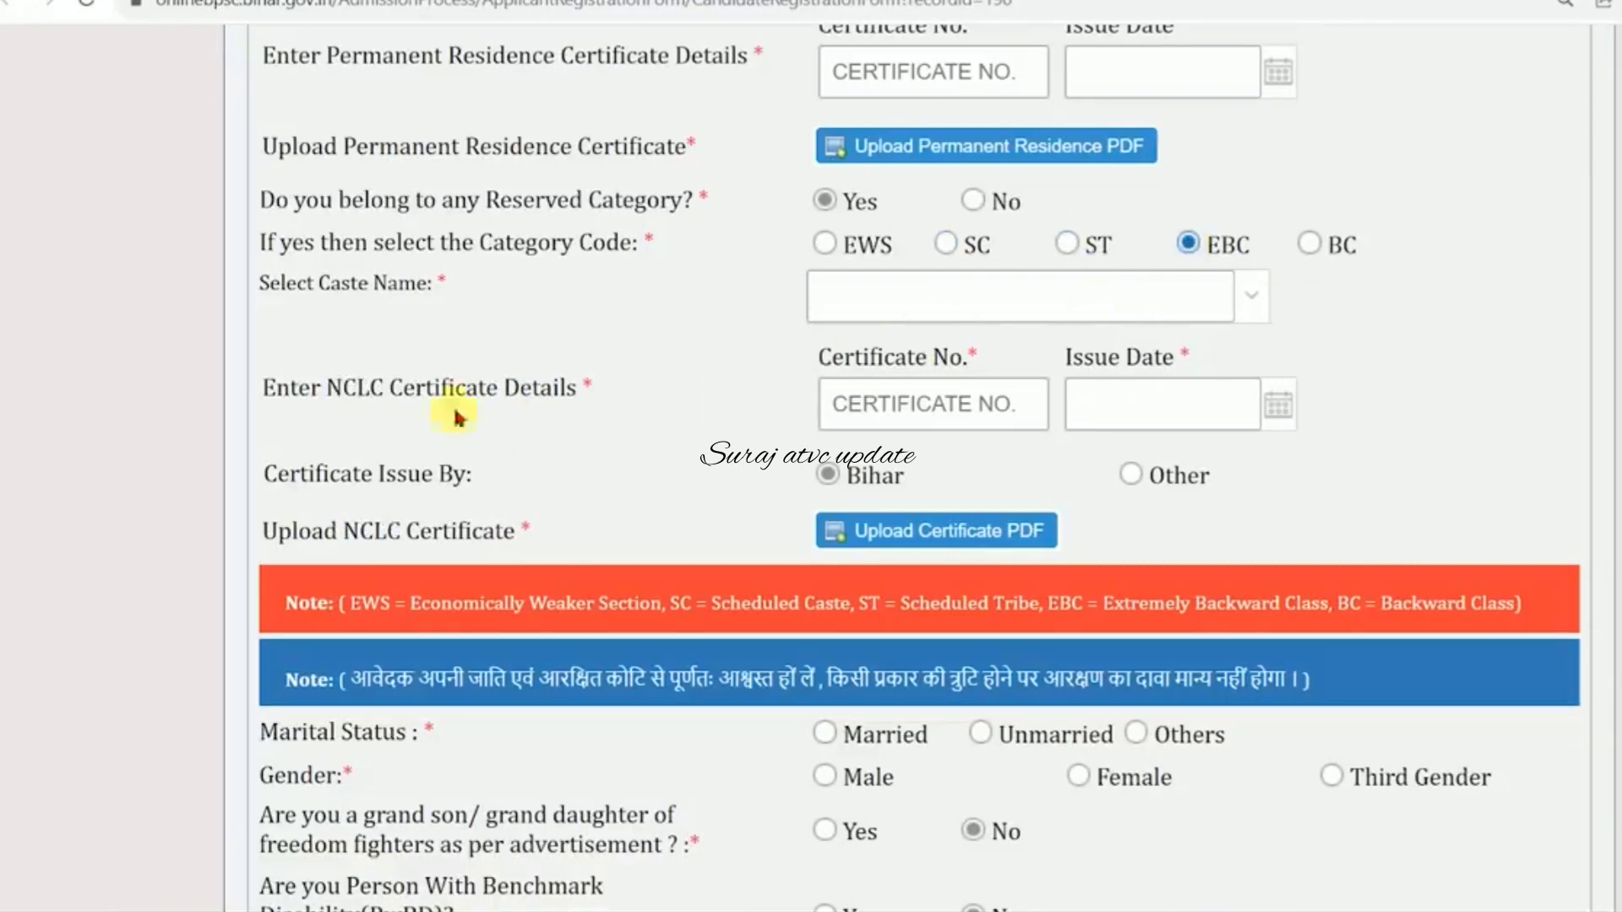
left_click_drag(338, 397, 405, 393)
left_click(427, 399)
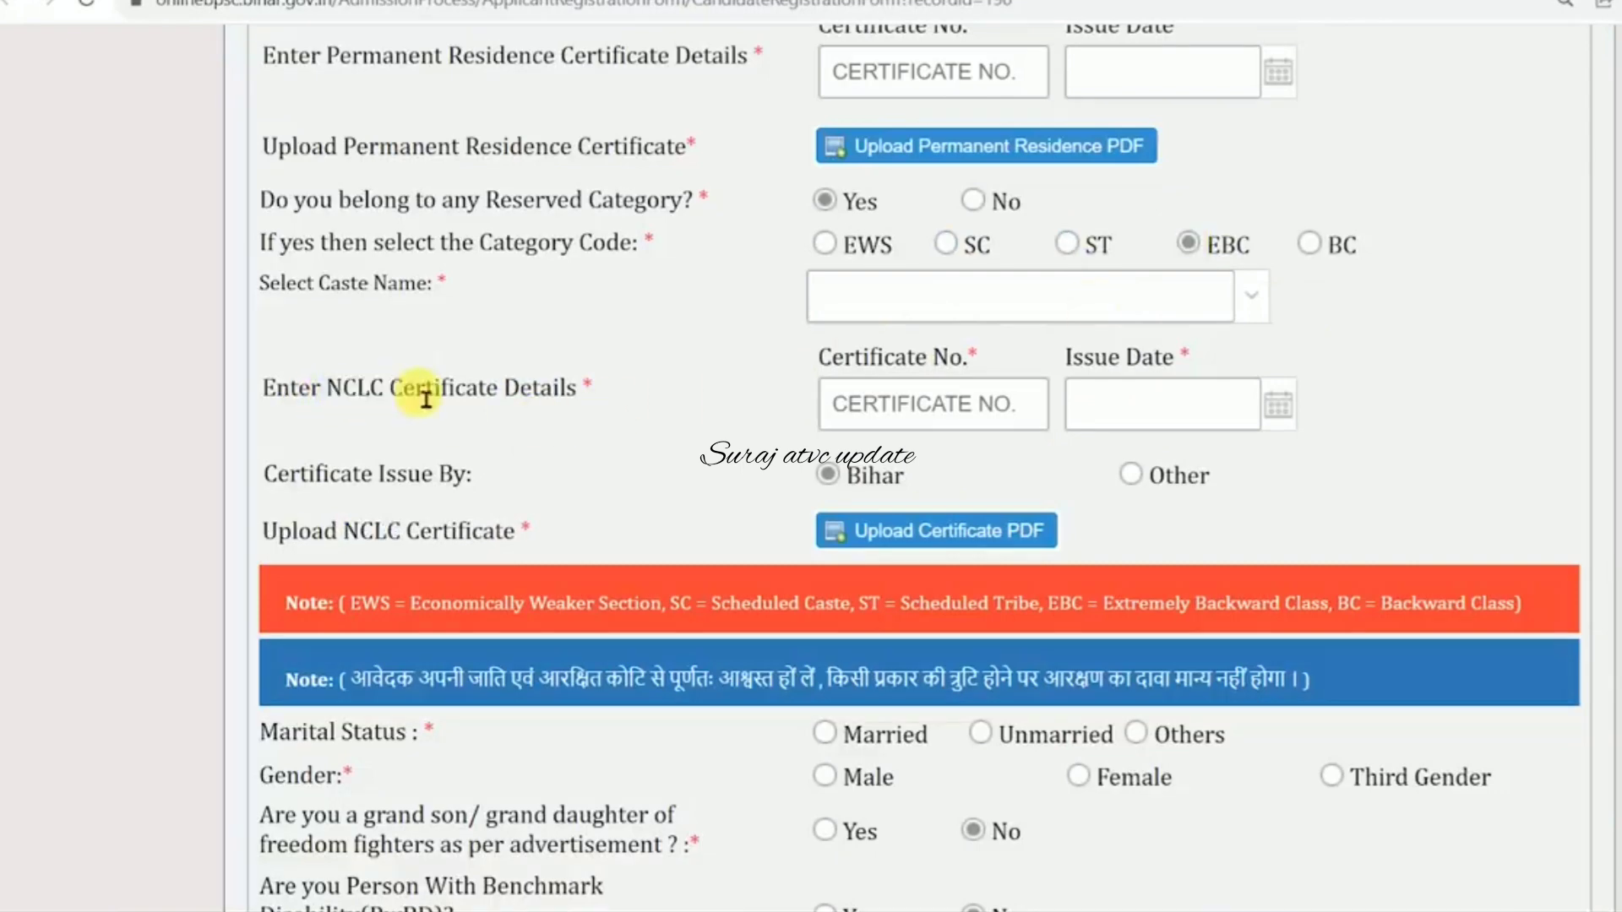
left_click_drag(343, 404, 387, 406)
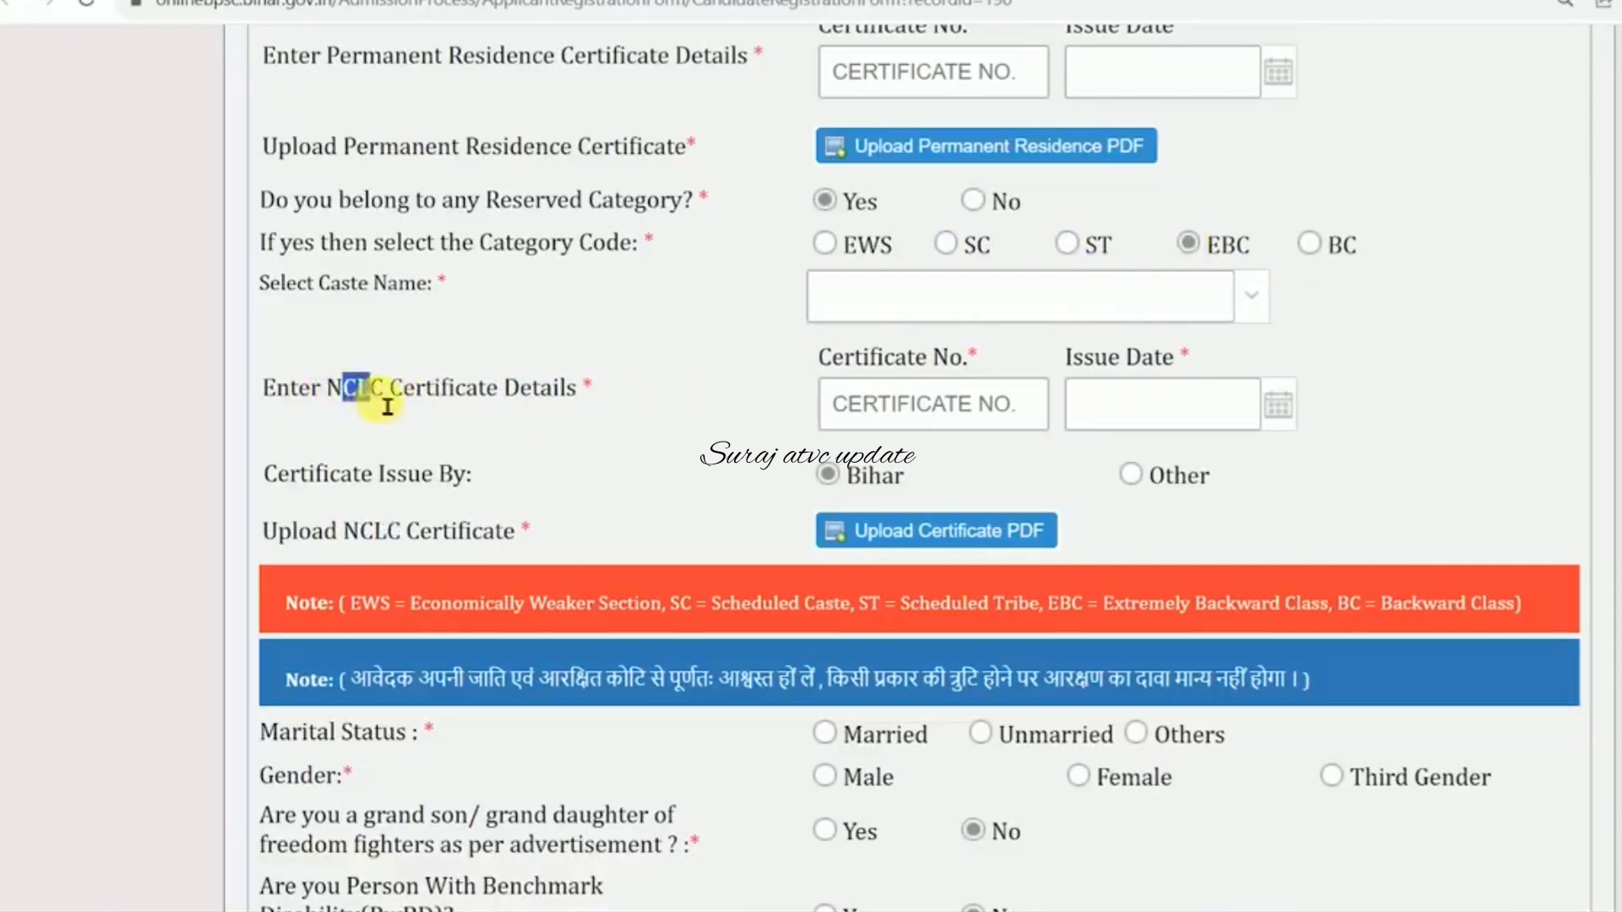
left_click(397, 405)
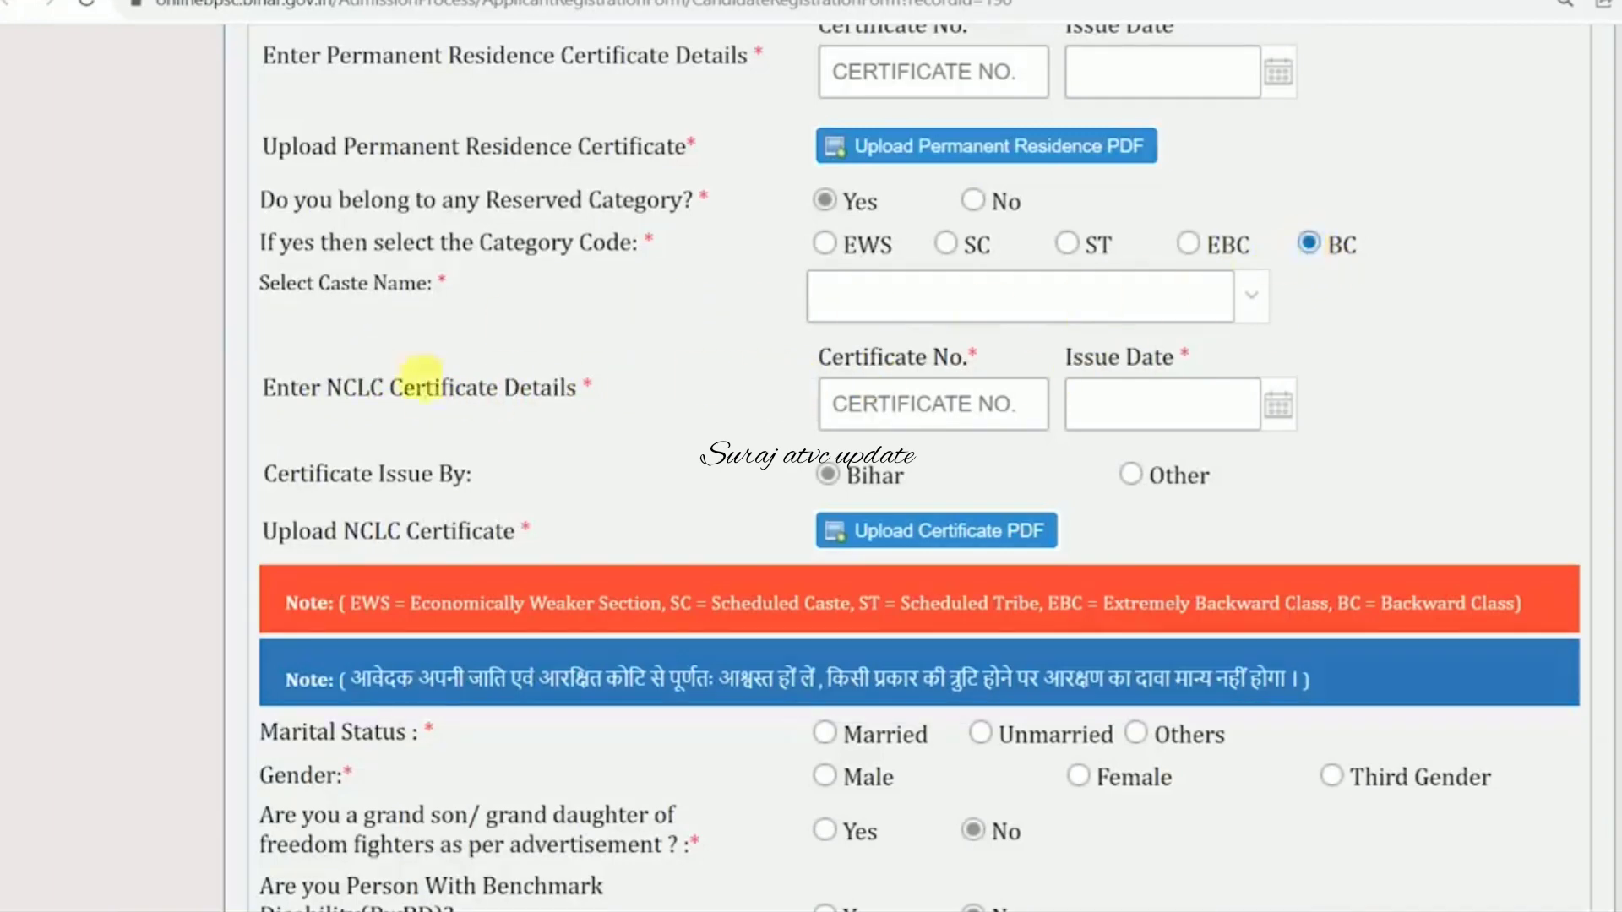
- Browse the caste name lists of the EBC and BC categories, leaving BC as the category code
left_click(1222, 294)
left_click(1188, 243)
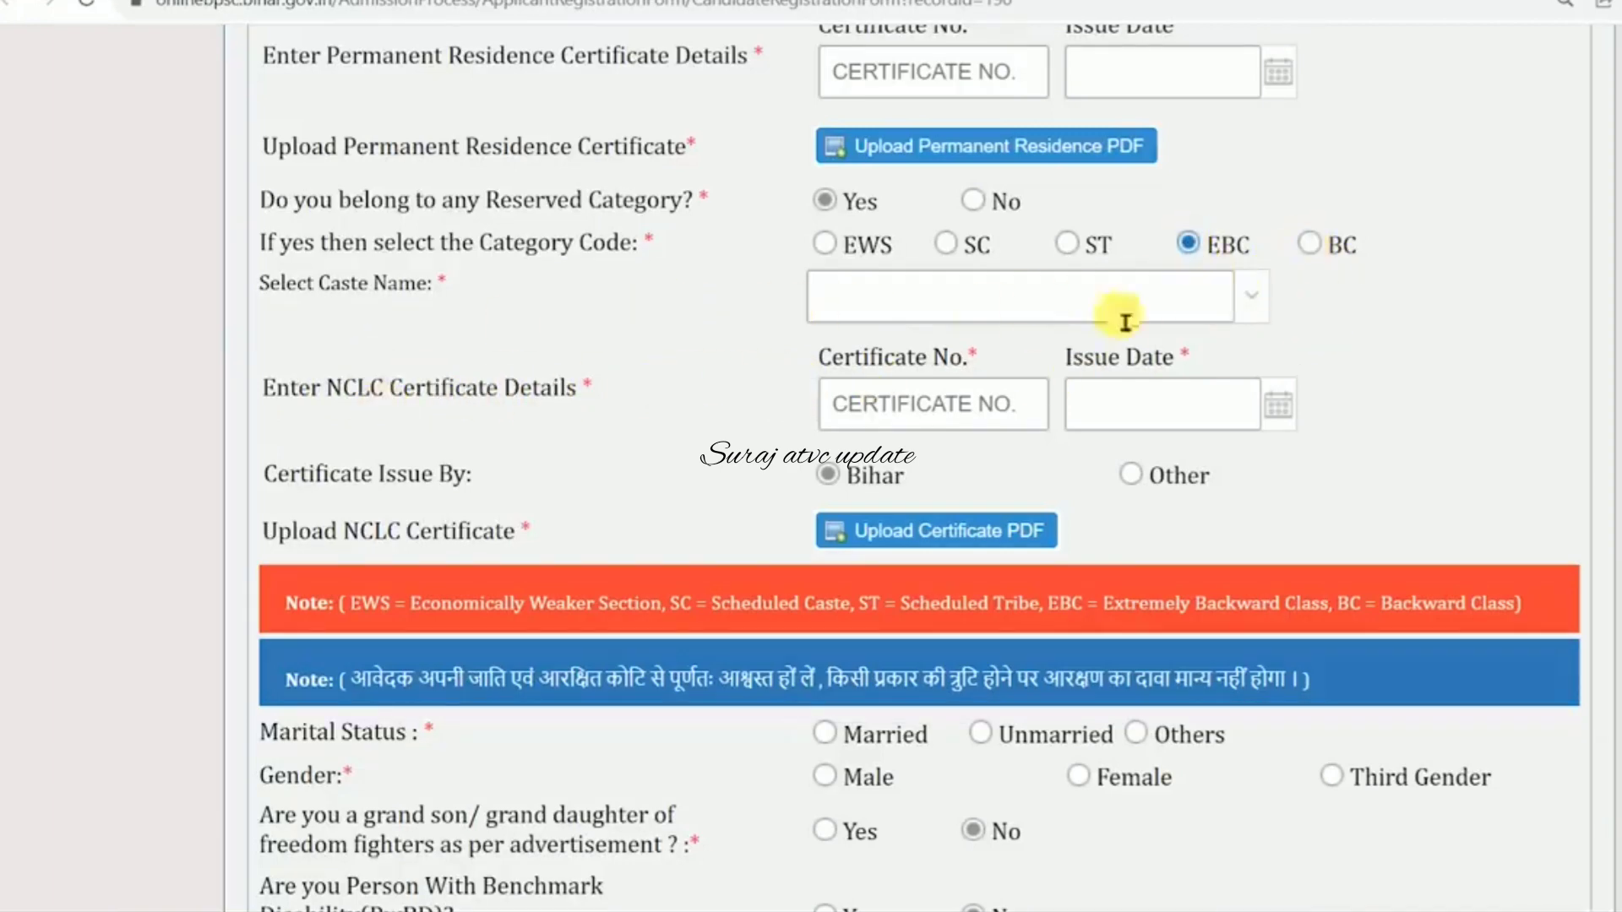
left_click(1245, 295)
left_click_drag(1256, 403, 1246, 608)
left_click(1309, 244)
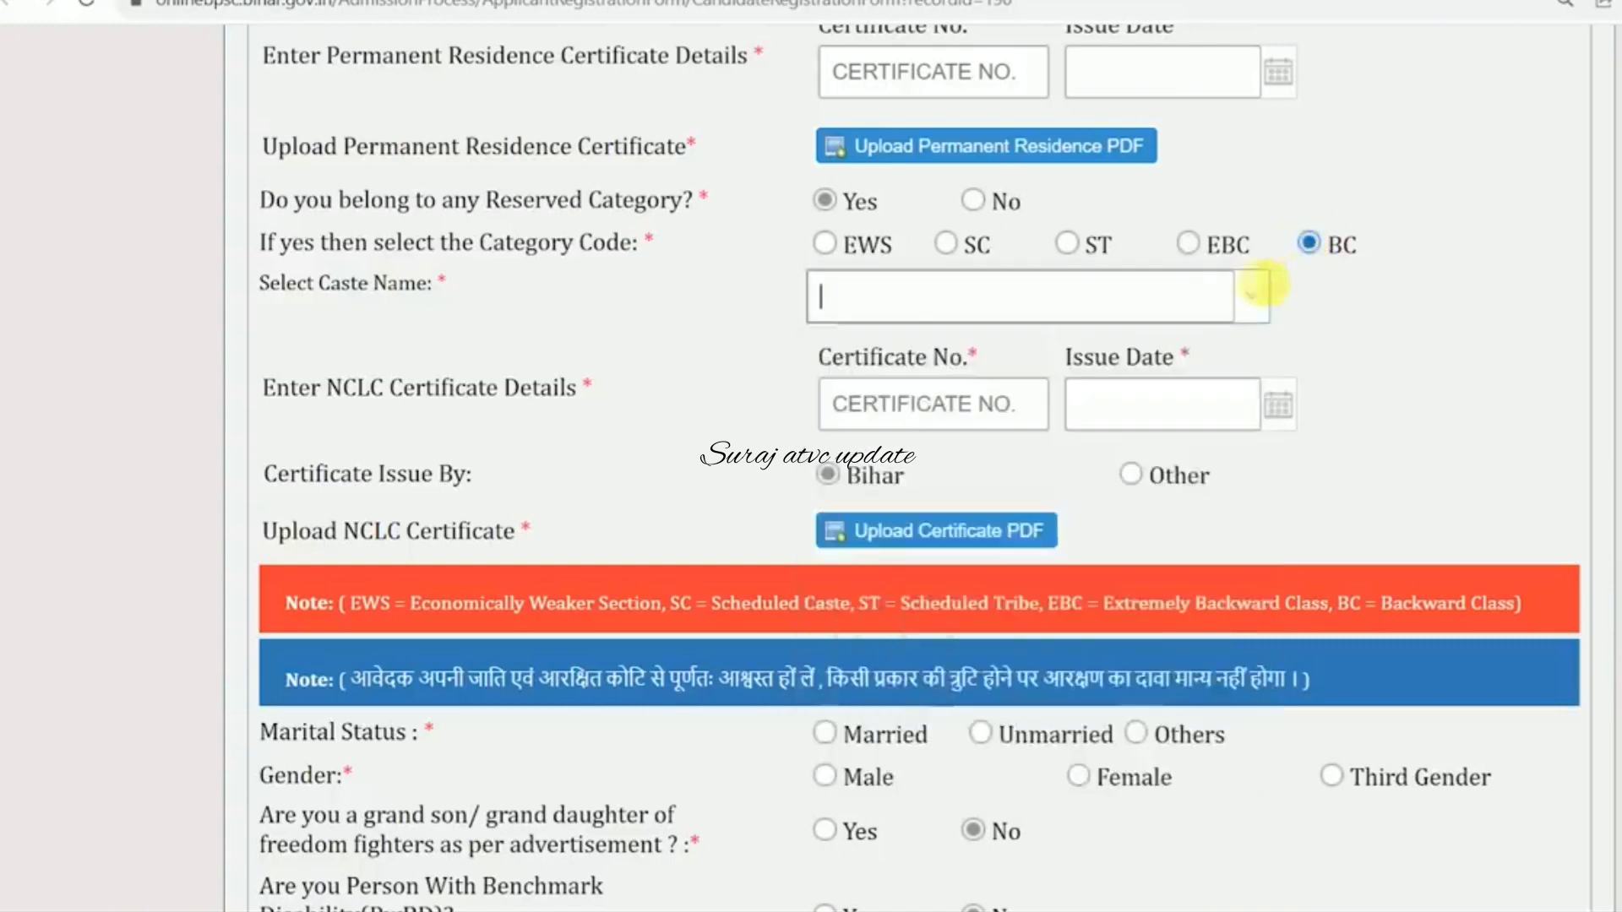
left_click(1248, 297)
mouse_move(1261, 393)
left_mouse_down()
mouse_move(1254, 695)
mouse_move(1256, 384)
left_mouse_up()
left_click(642, 328)
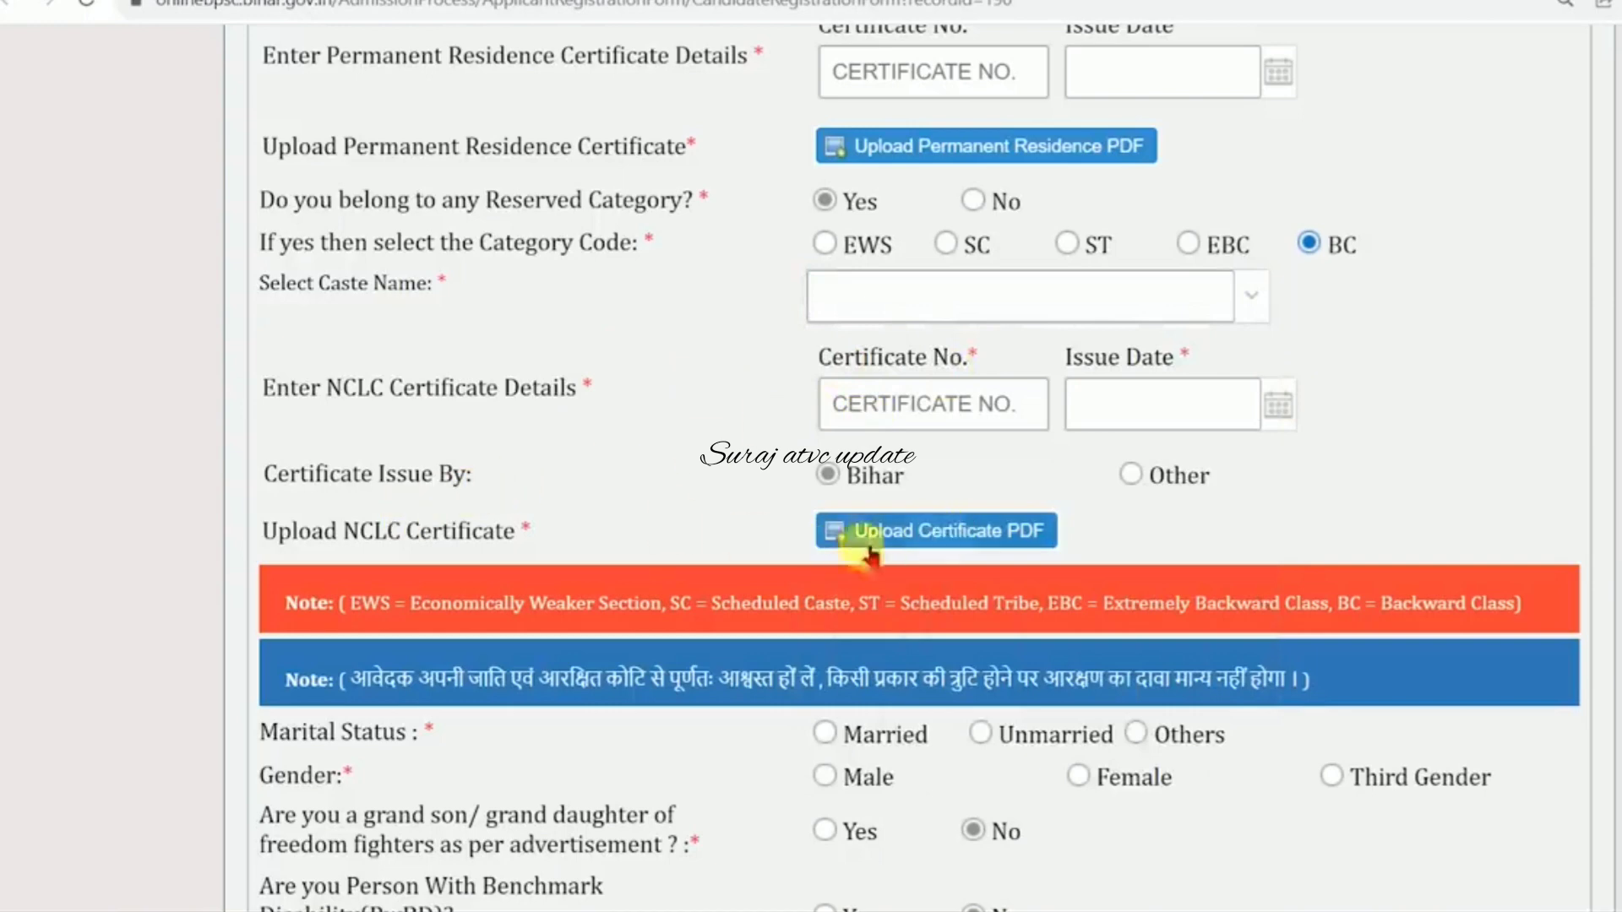
- Set the marital status to Unmarried and the gender to Male
scroll(625, 556, "down", 3)
scroll(639, 562, "down", 1)
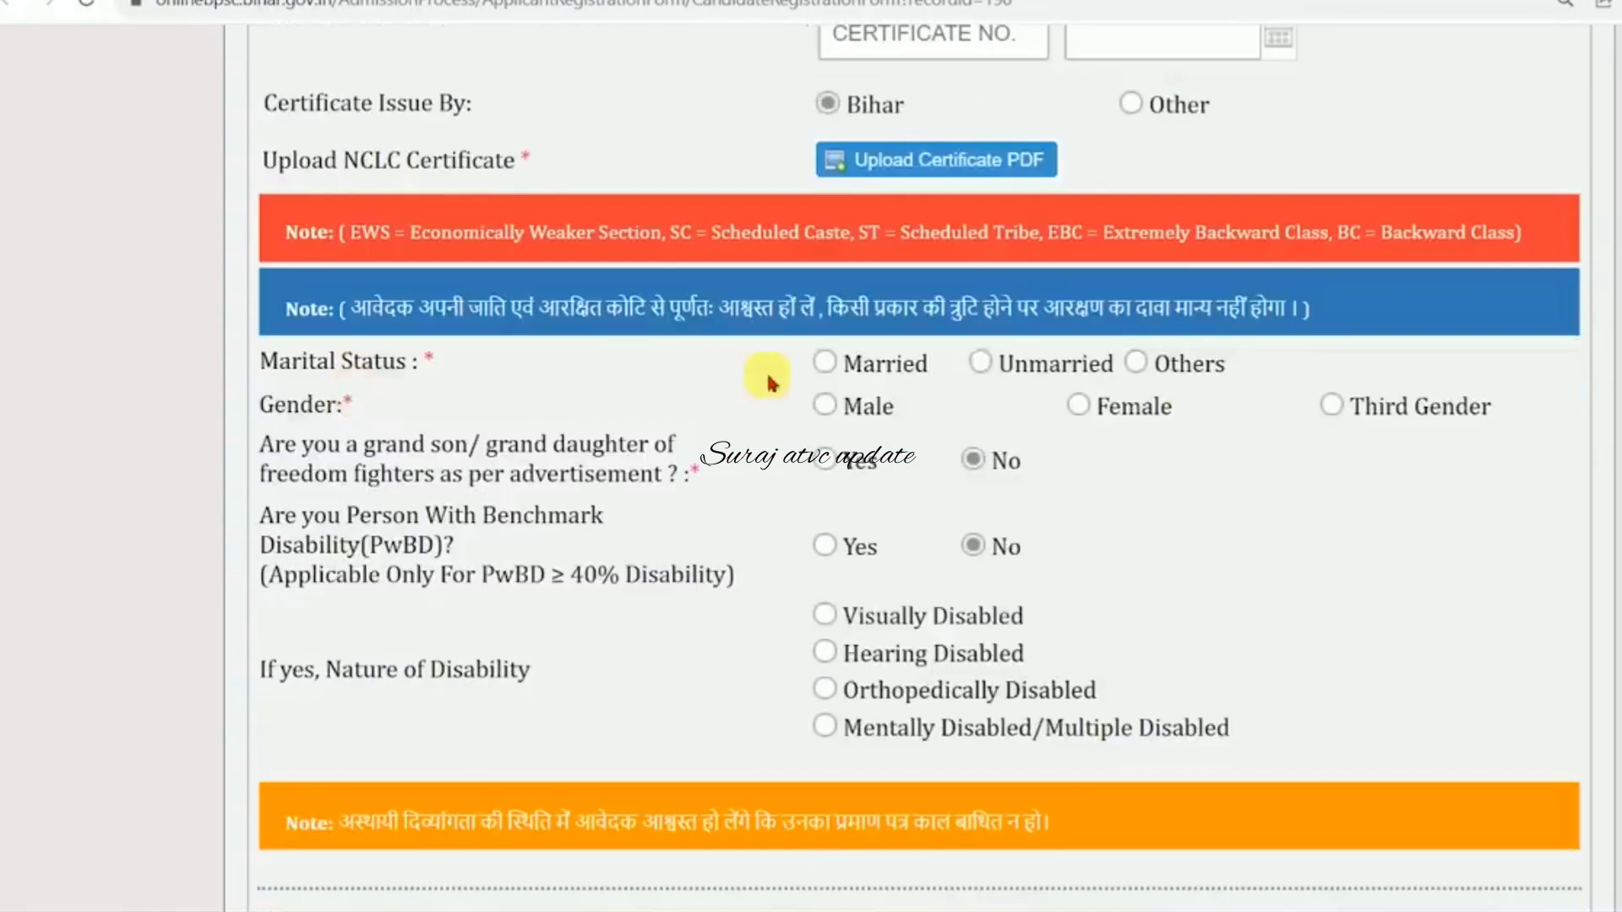
left_click(984, 365)
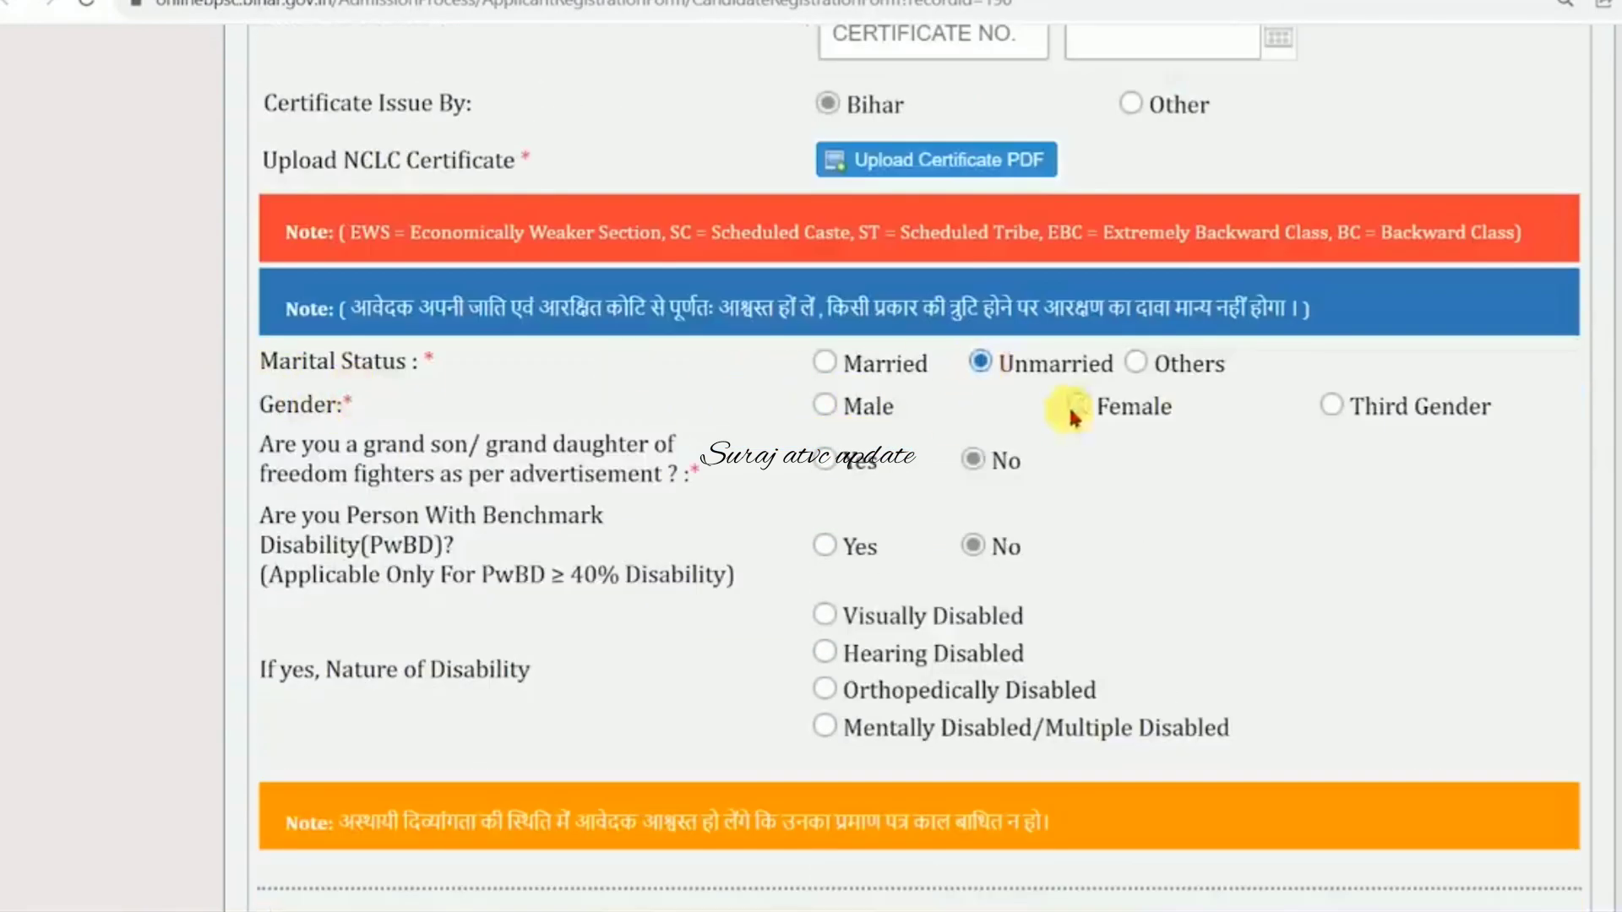
left_click(852, 423)
- Answer Yes to being a grandson or granddaughter of freedom fighters as per the advertisement
scroll(844, 418, "down", 2)
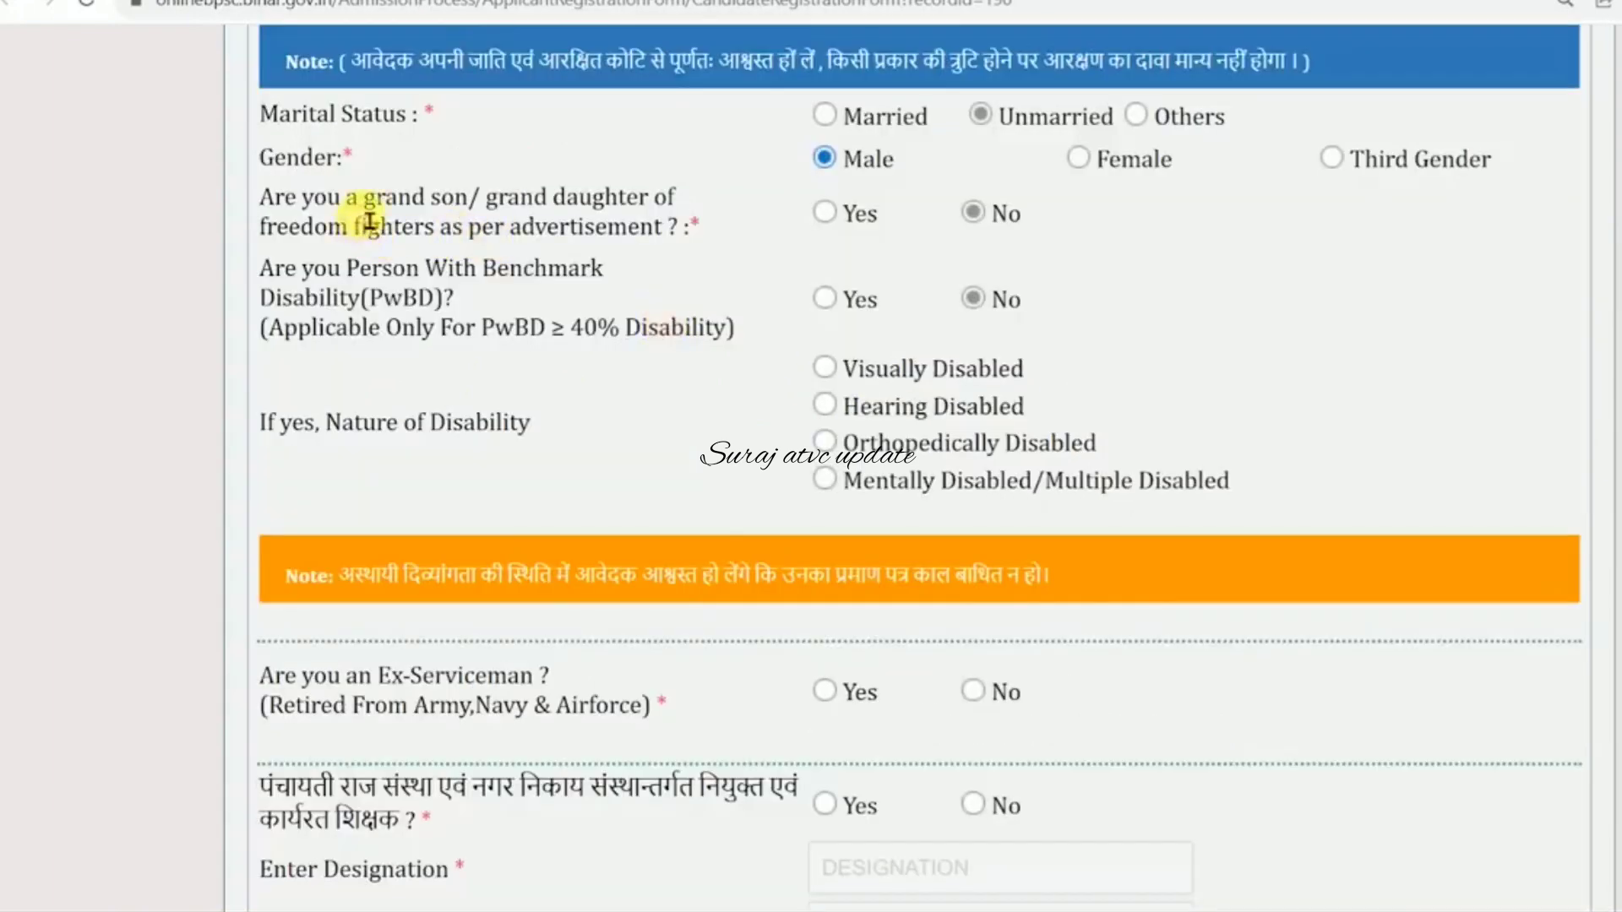
left_click_drag(348, 229, 486, 245)
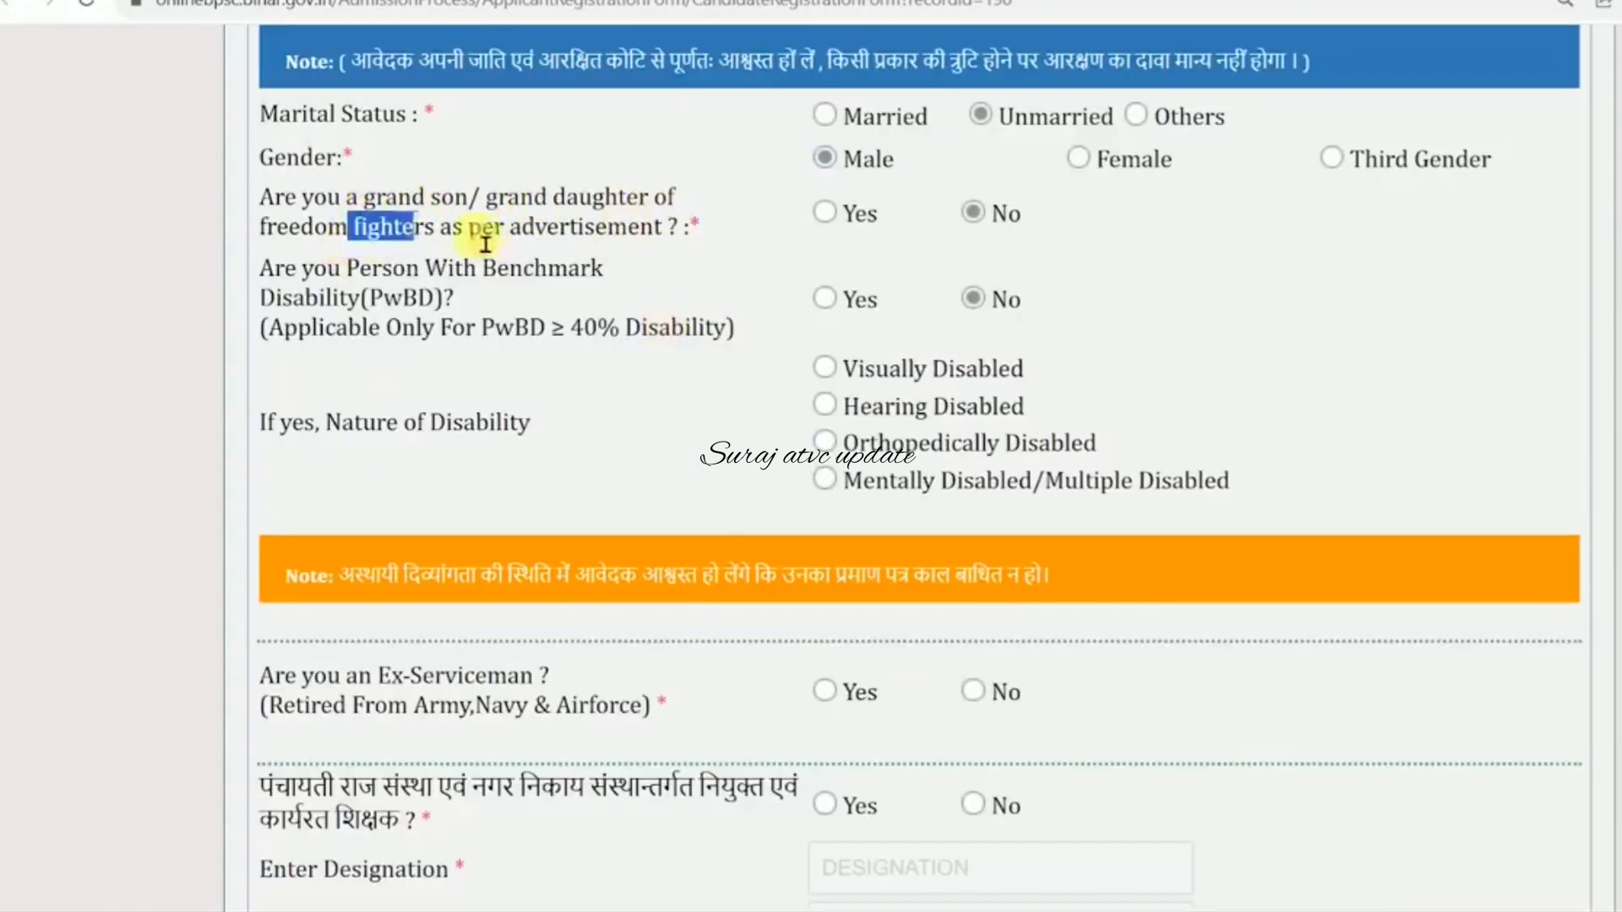
left_click(825, 212)
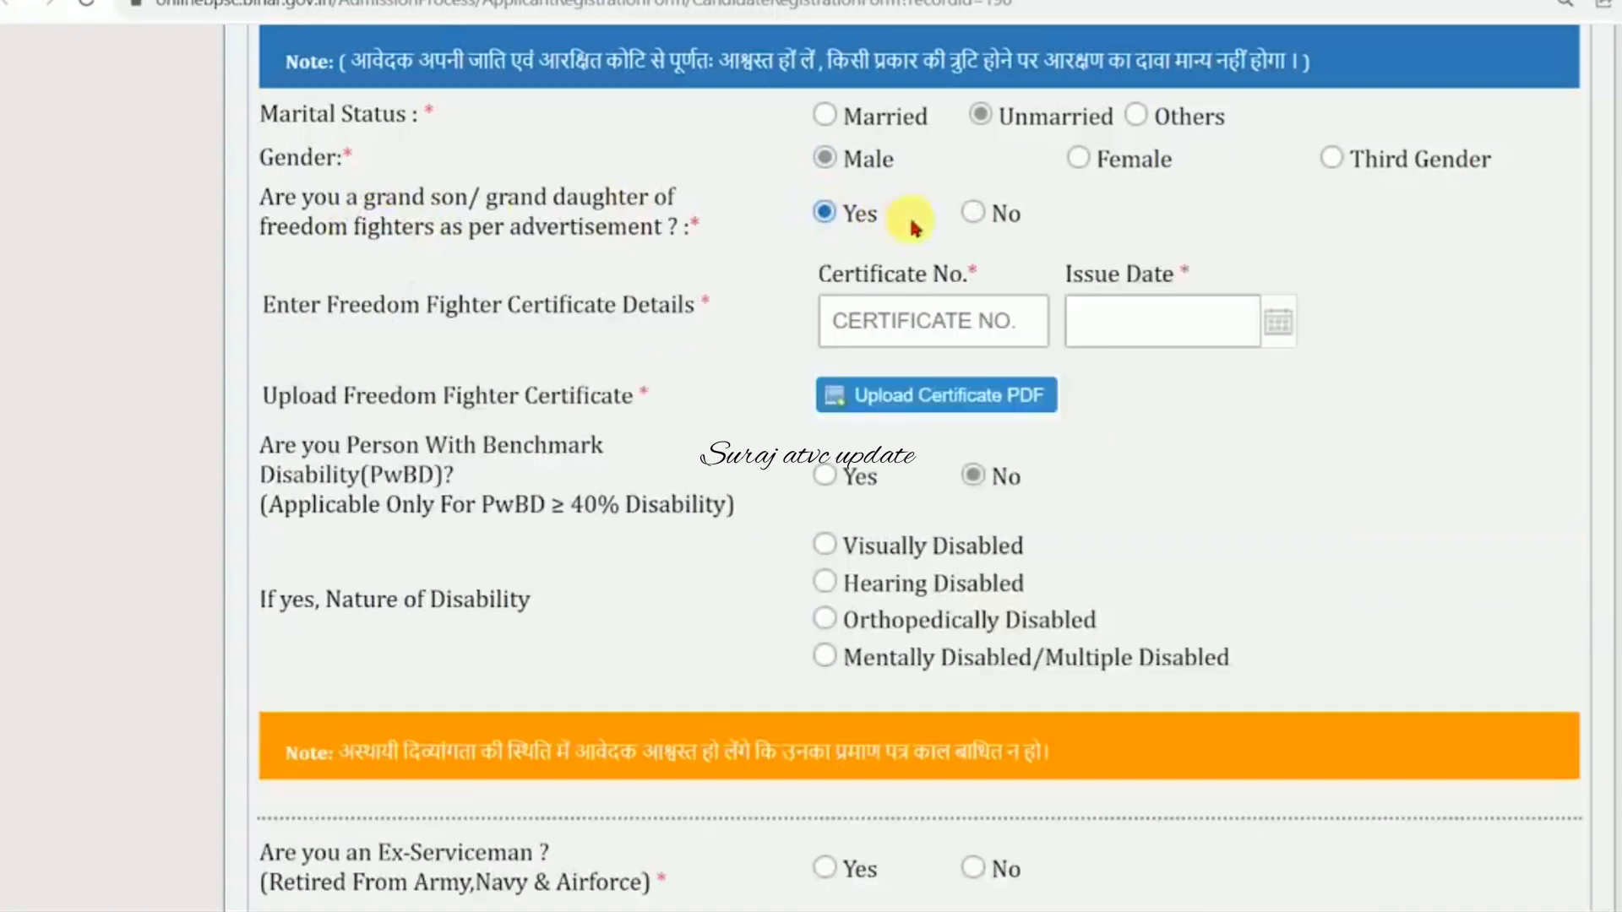
- Check the freedom fighter certificate number and issue date fields, and answer No to being a grandson or granddaughter of freedom fighters
left_click(974, 214)
left_click(824, 214)
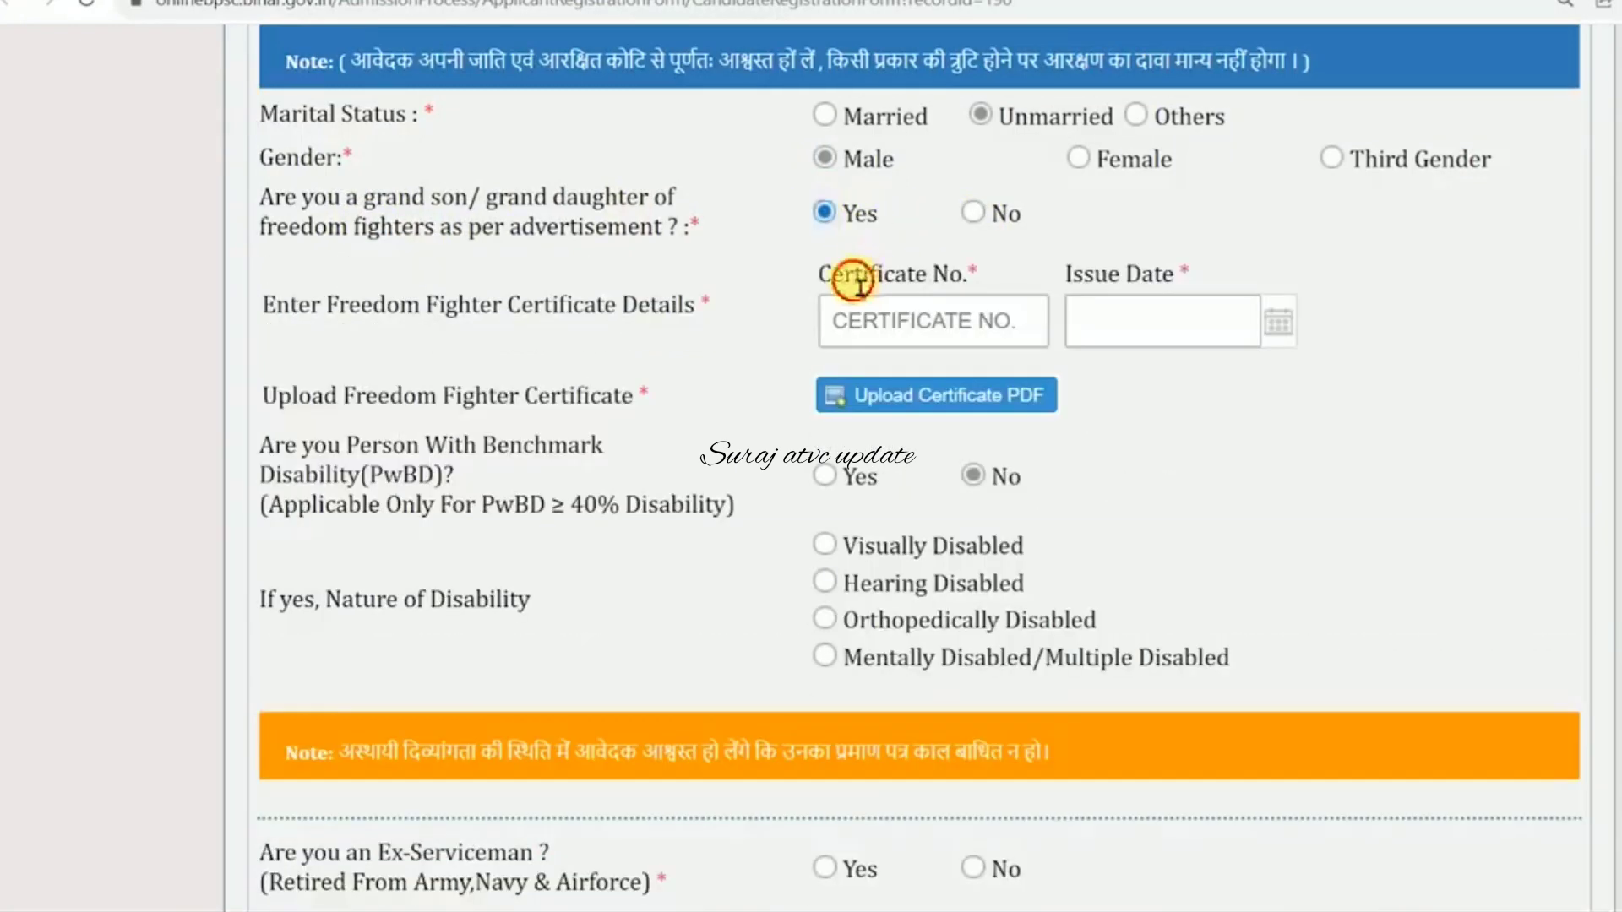
left_click_drag(860, 283, 906, 277)
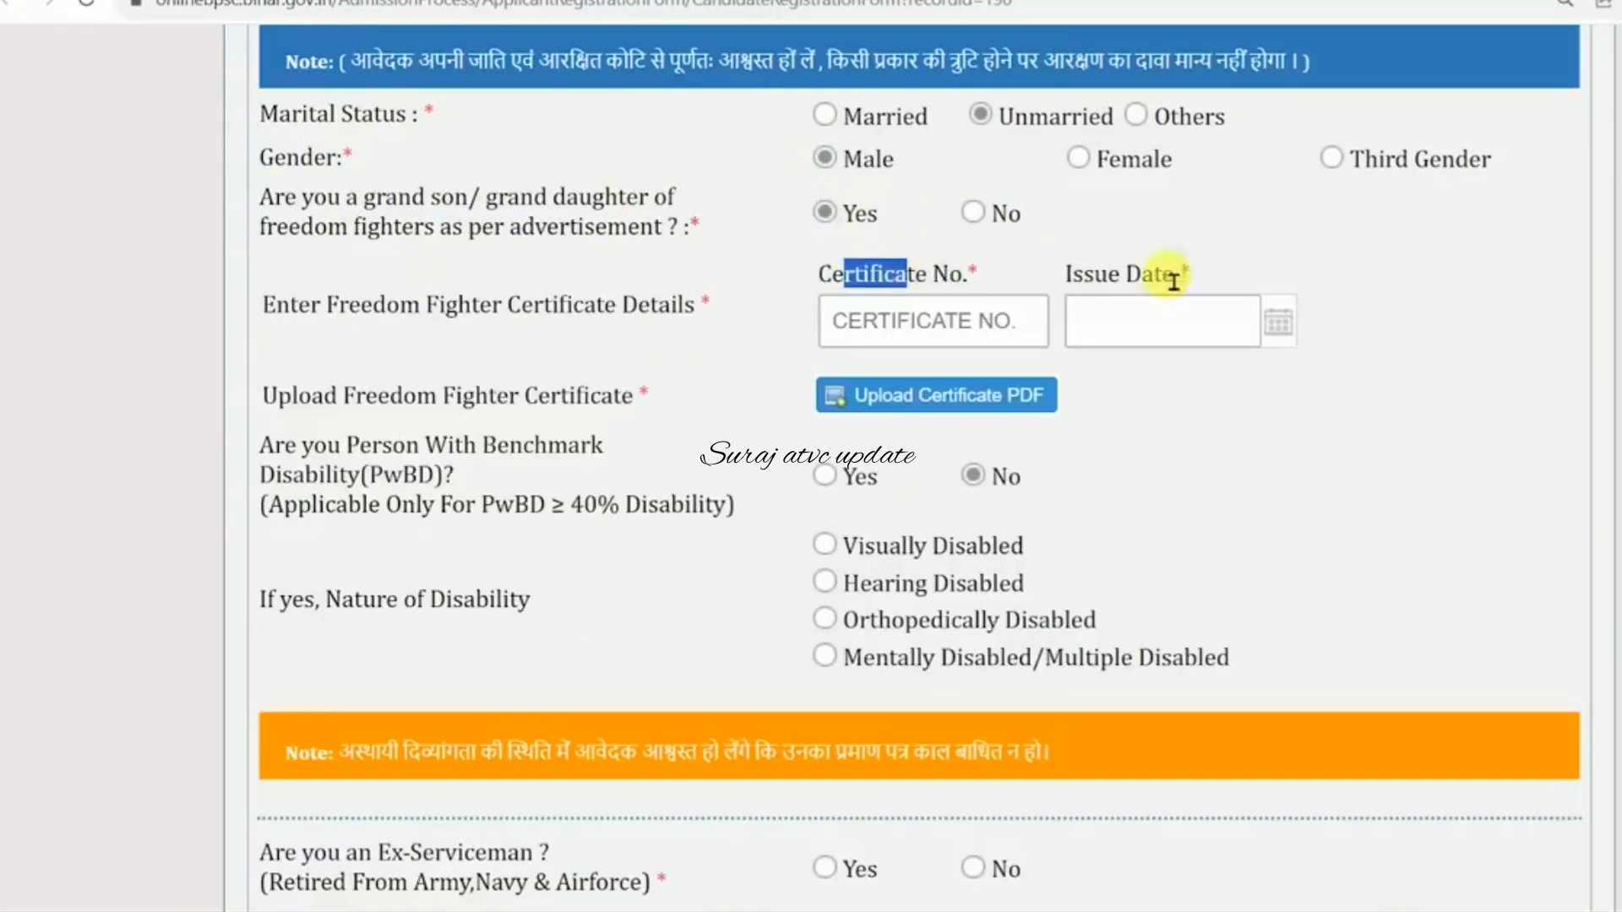
left_click(974, 214)
- Try answering Yes to benchmark disability (PwBD) to examine the required certificate details and the list of issuing medical colleges
left_click_drag(313, 270, 626, 272)
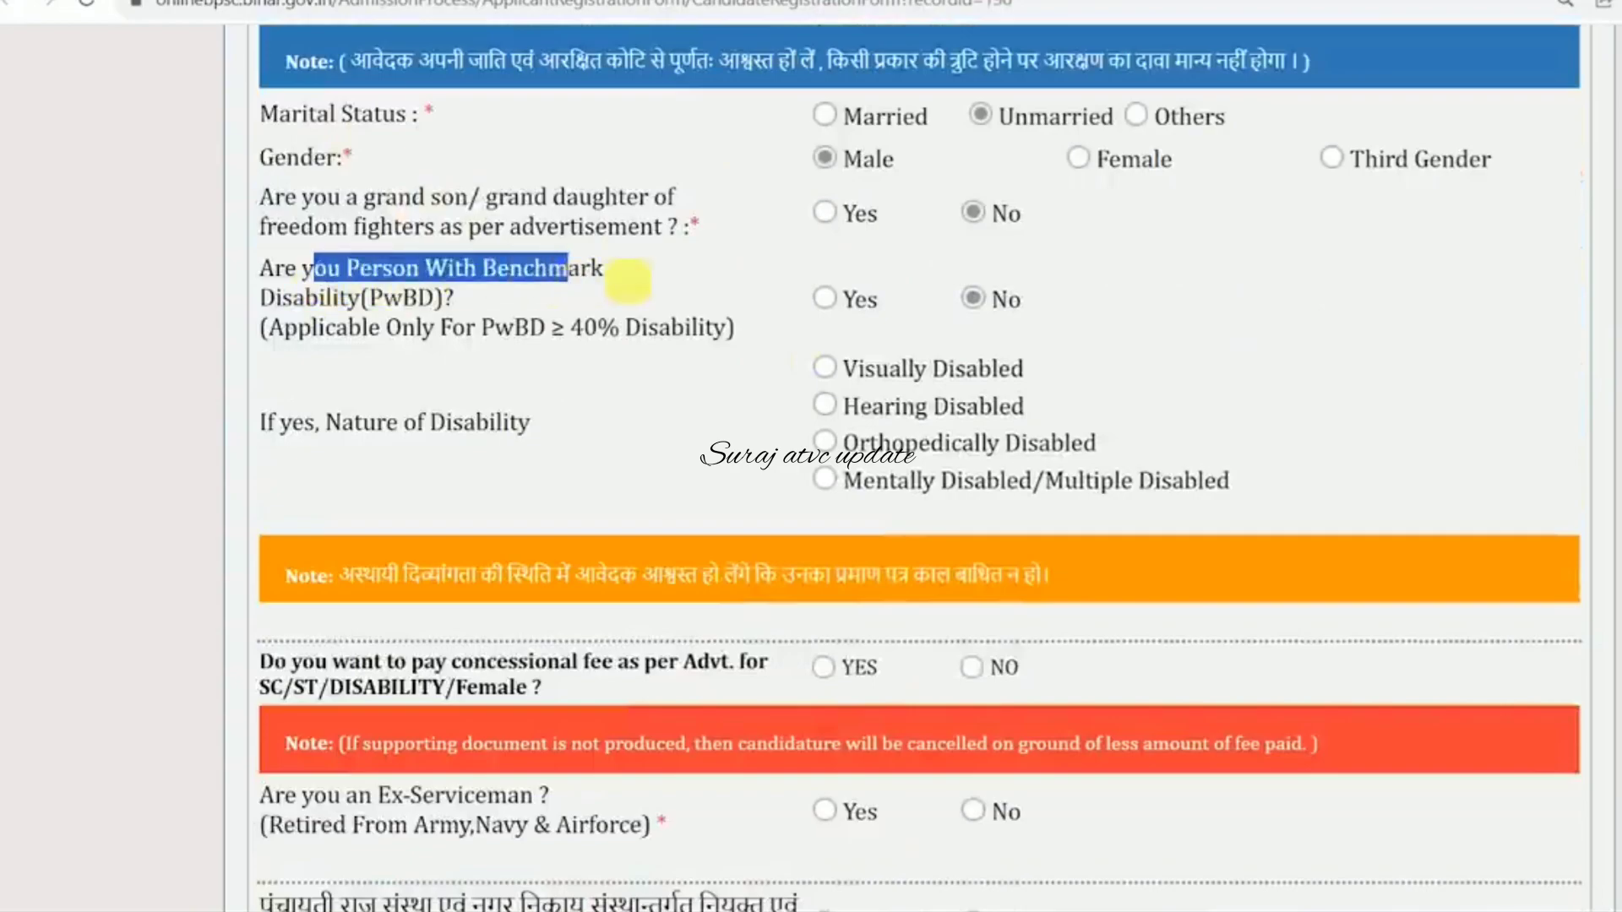
left_click(825, 299)
key("Return")
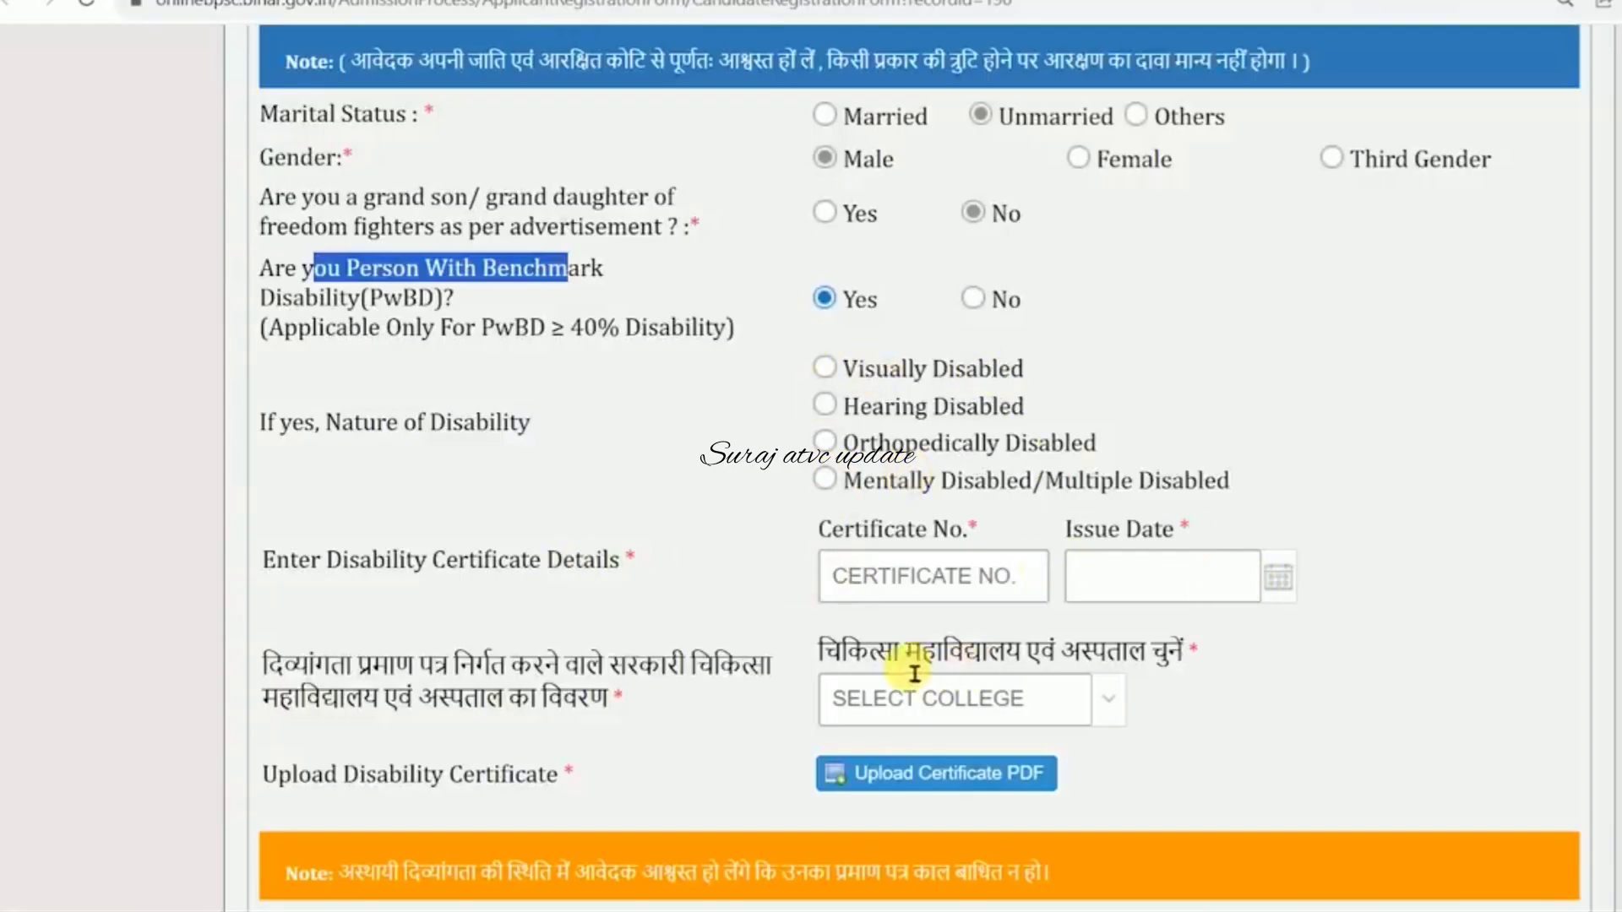
left_click_drag(901, 669, 1188, 666)
left_click(1113, 693)
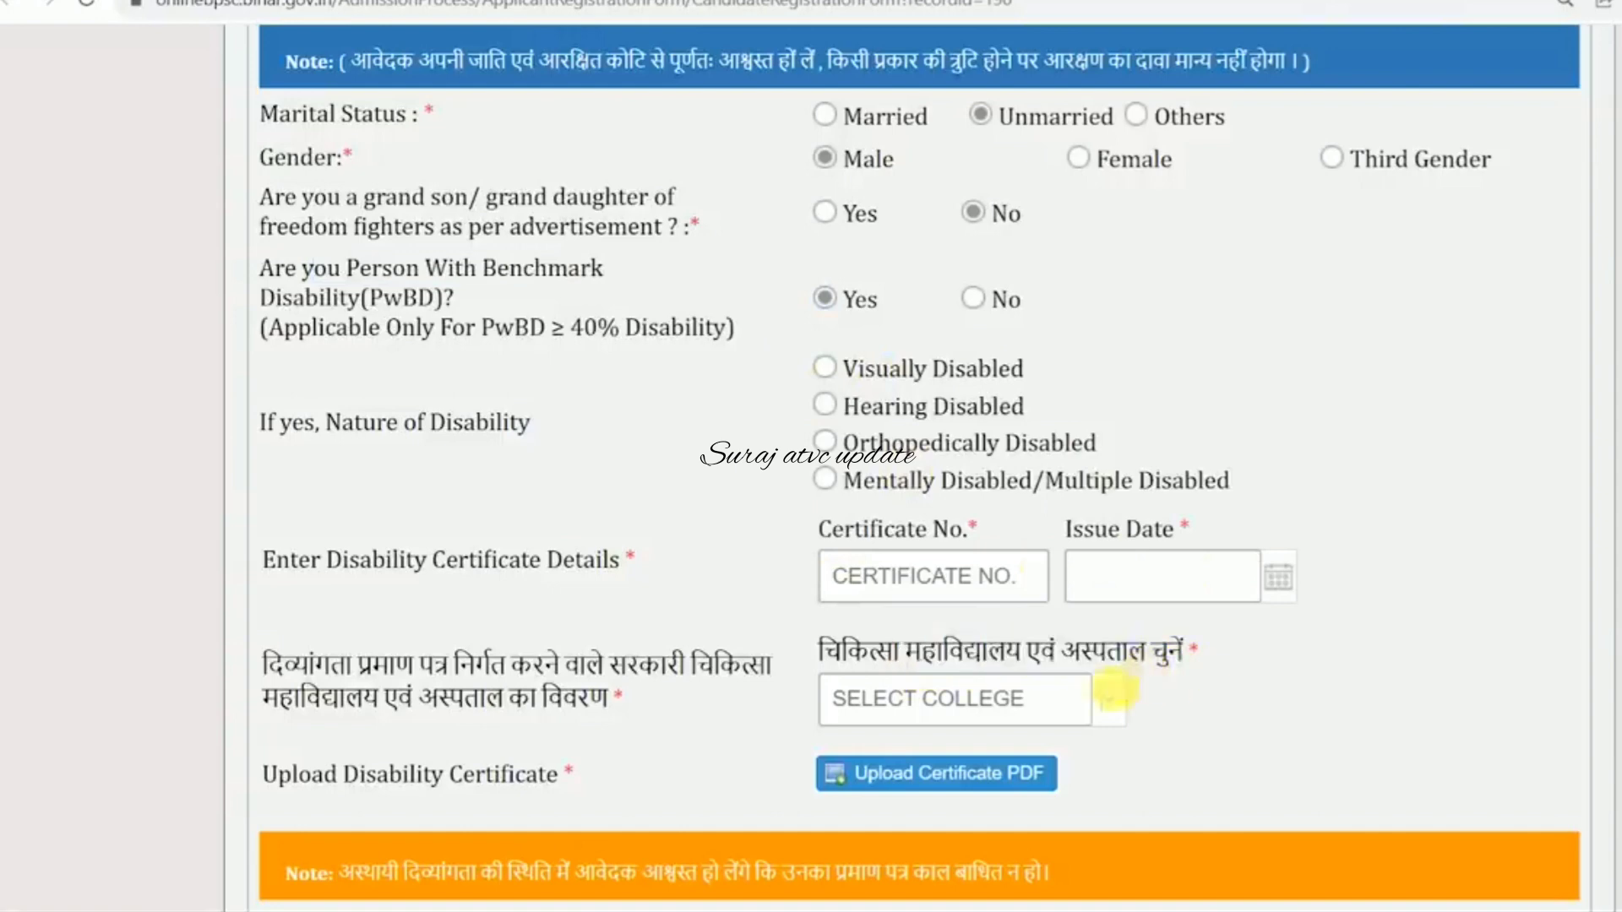
left_click(1113, 693)
left_click_drag(1122, 271, 1105, 549)
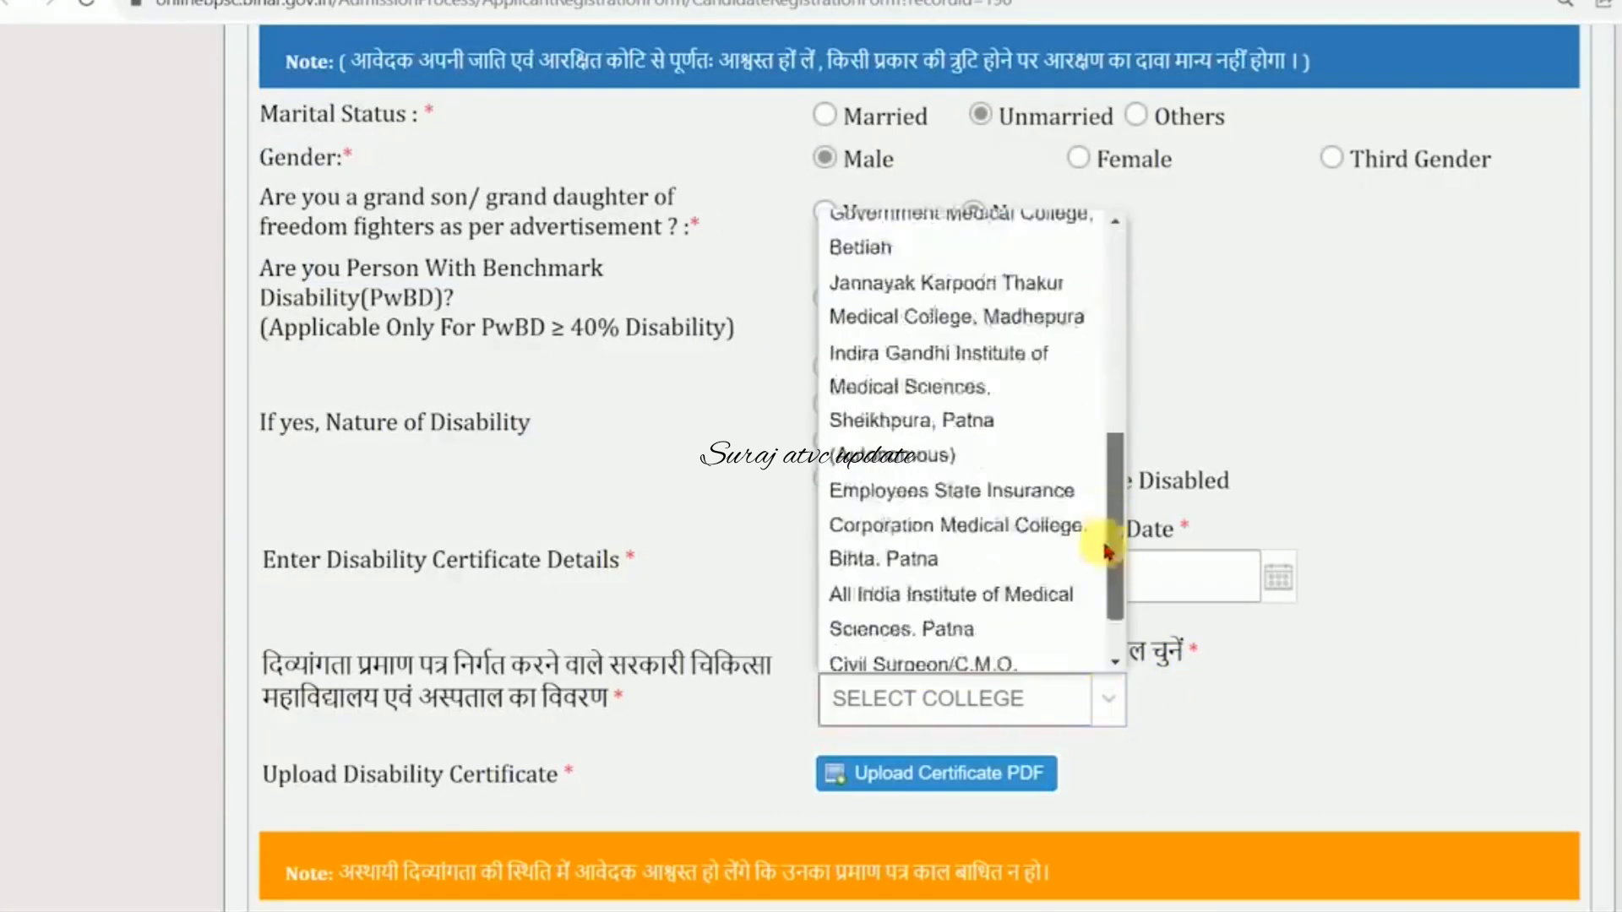
left_click(558, 617)
left_click_drag(453, 664, 606, 690)
left_click(448, 706)
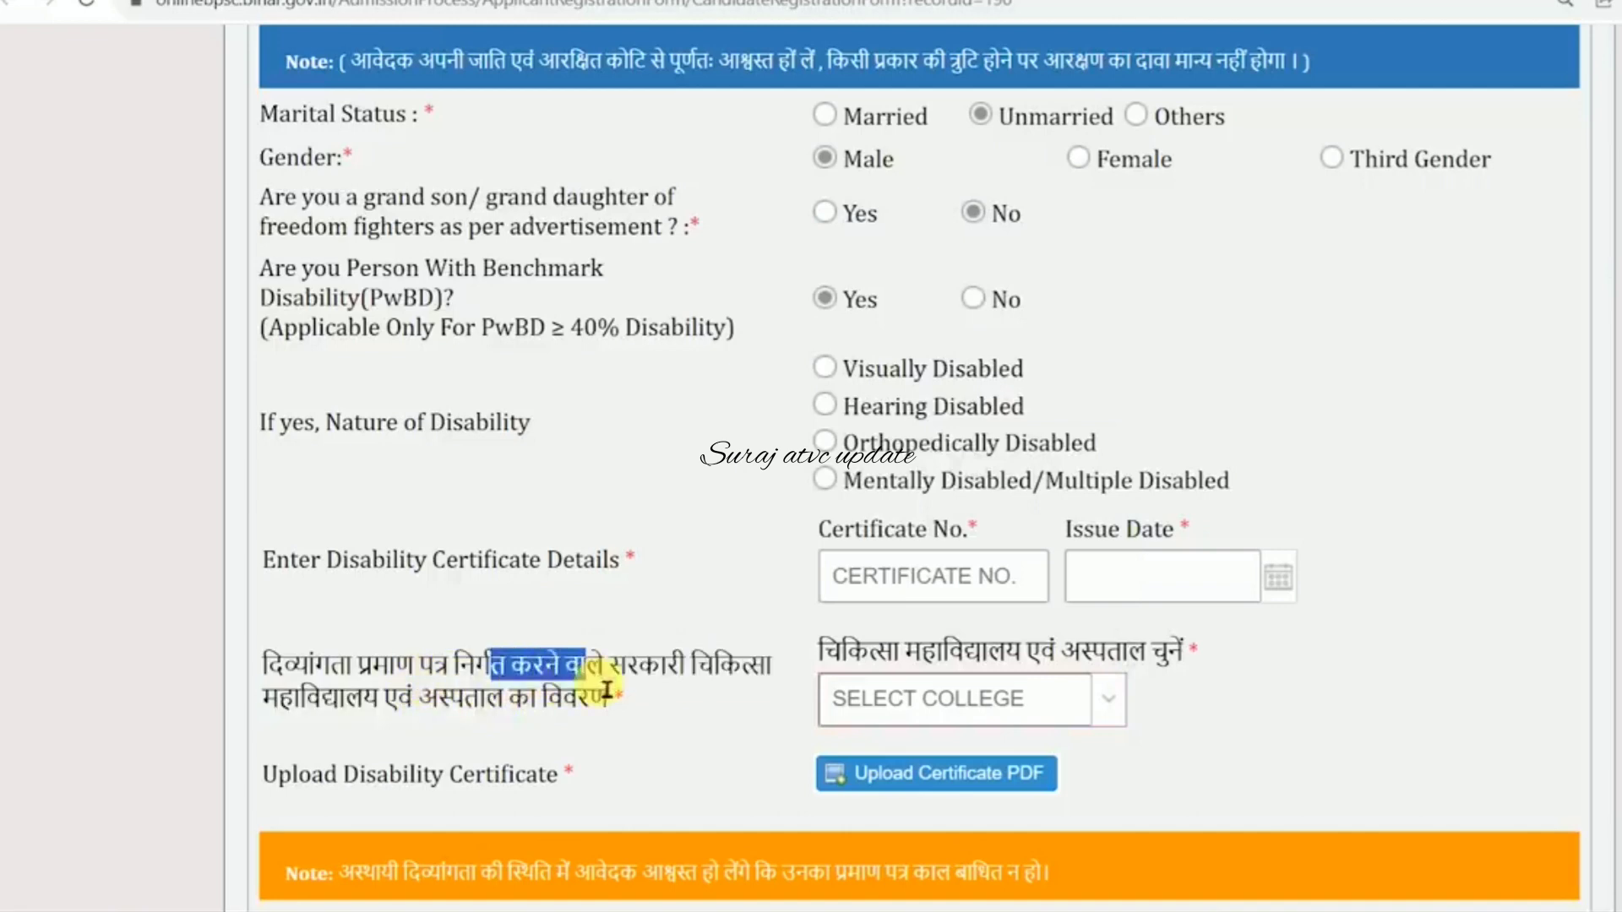
left_click(602, 688)
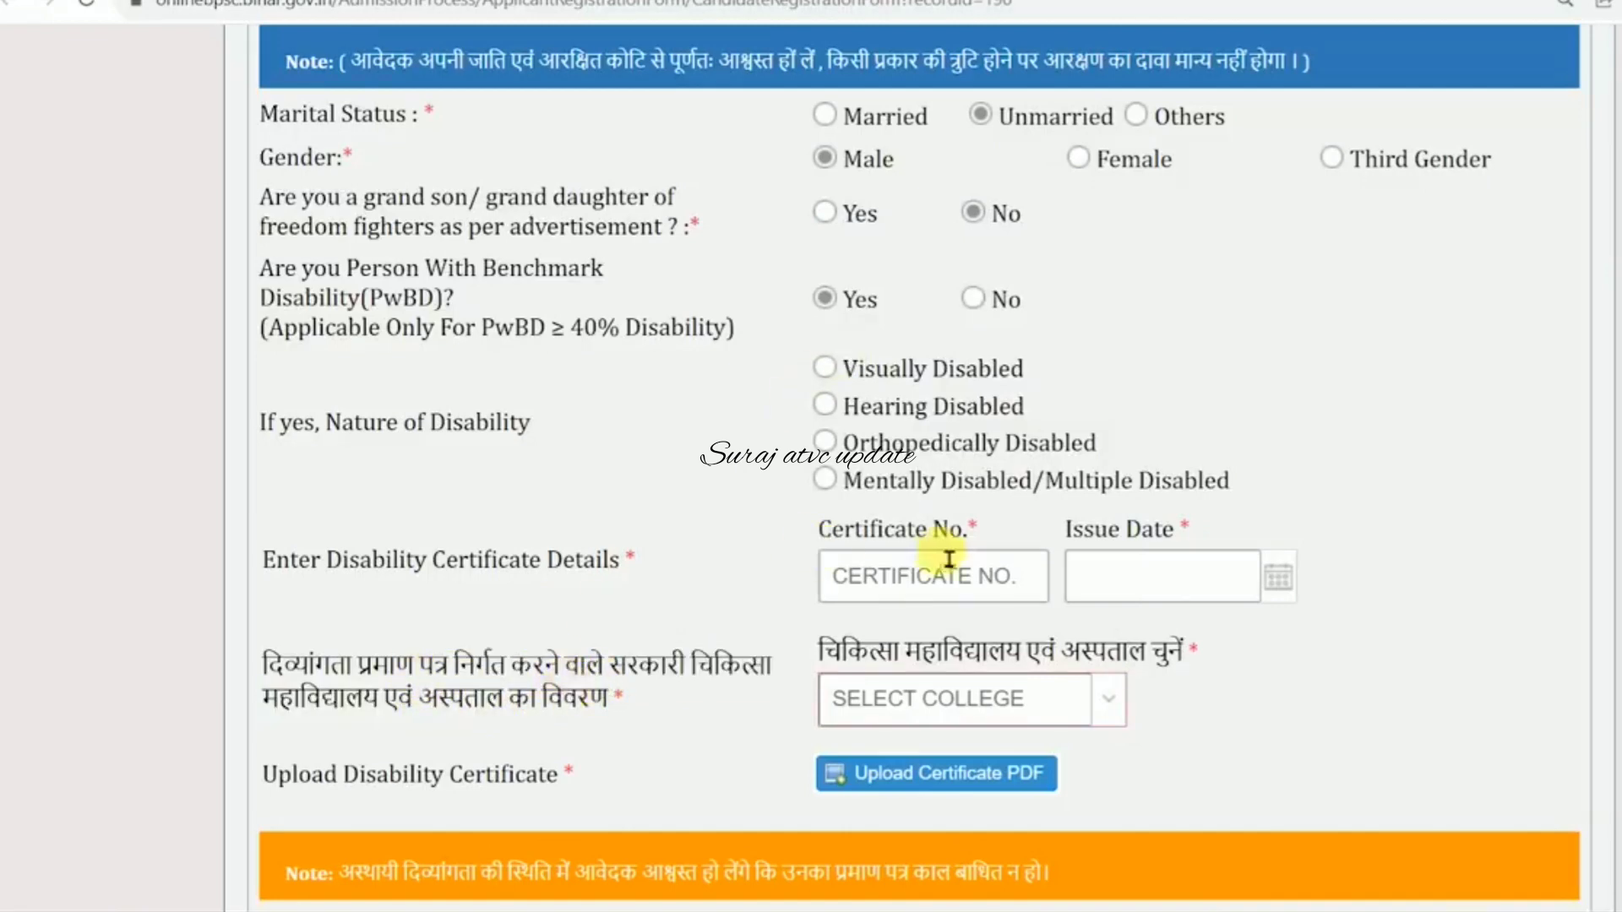
- Answer No to the benchmark disability (PwBD) question and check the nature of disability options
left_click(973, 299)
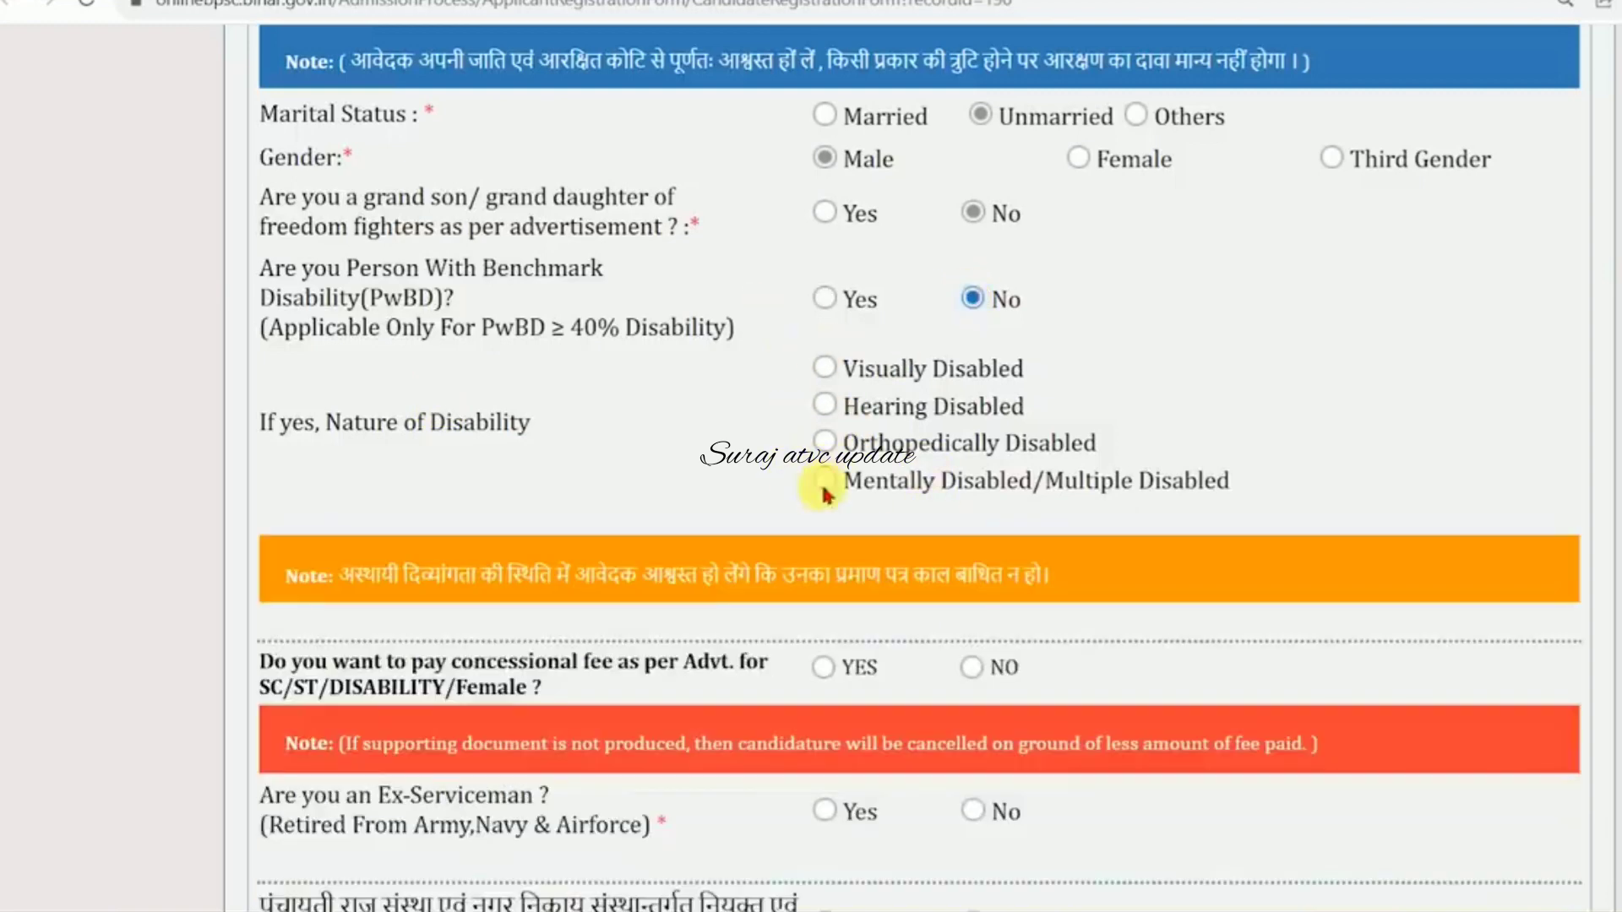
left_click_drag(316, 426, 508, 429)
left_click(831, 409)
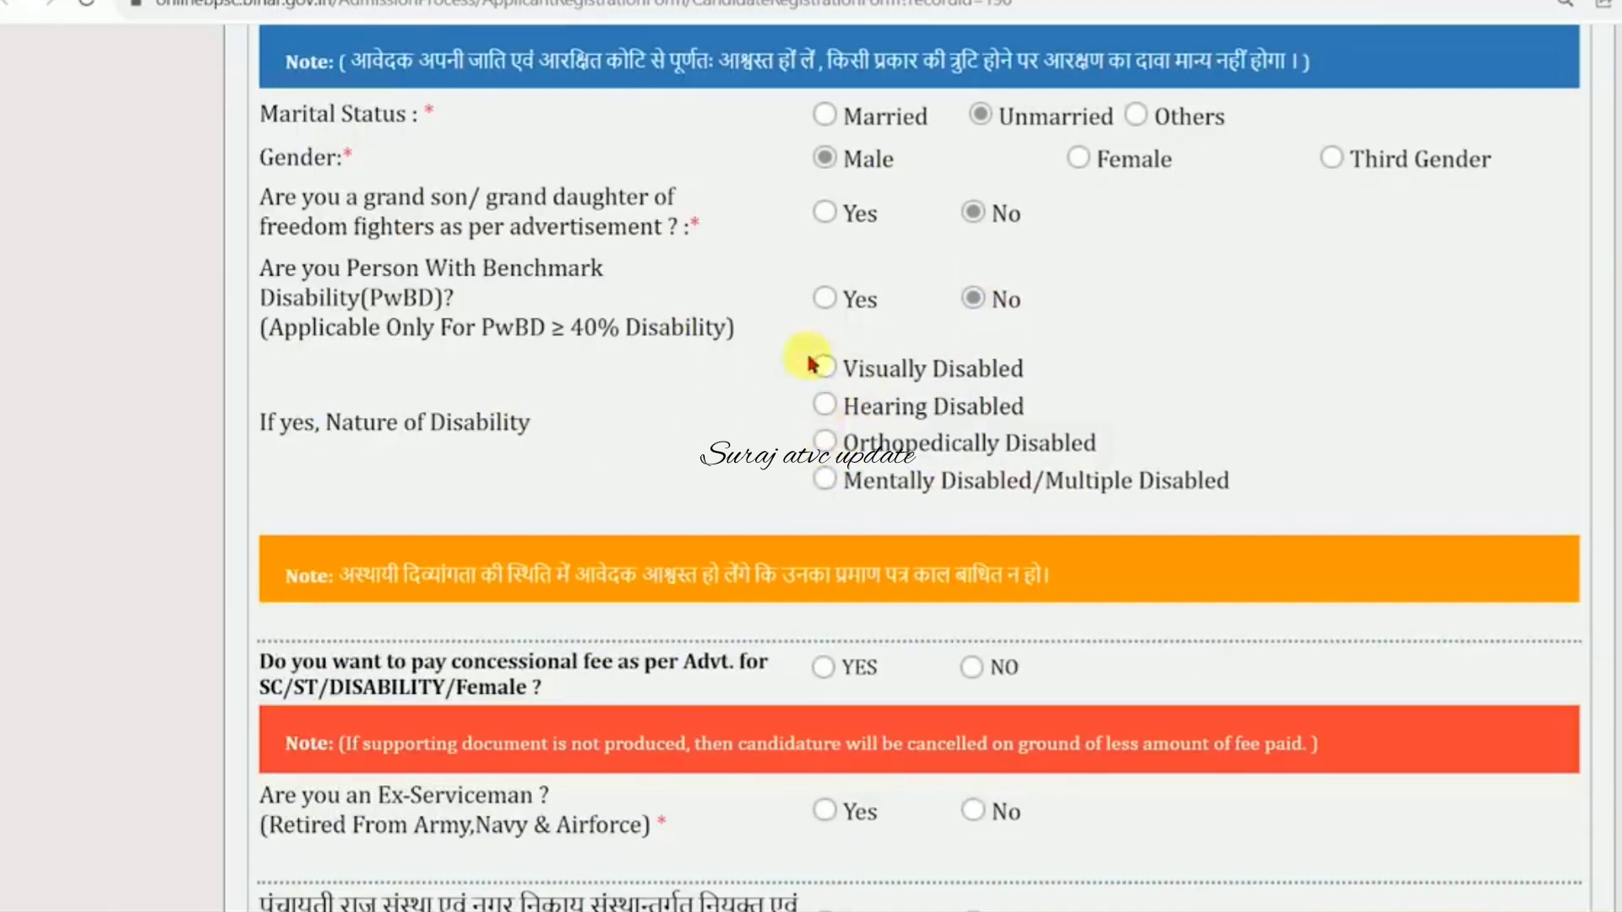
- Compare both answers to the concessional fee question for SC/ST/Disability/Female and set it to YES
scroll(596, 564, "down", 3)
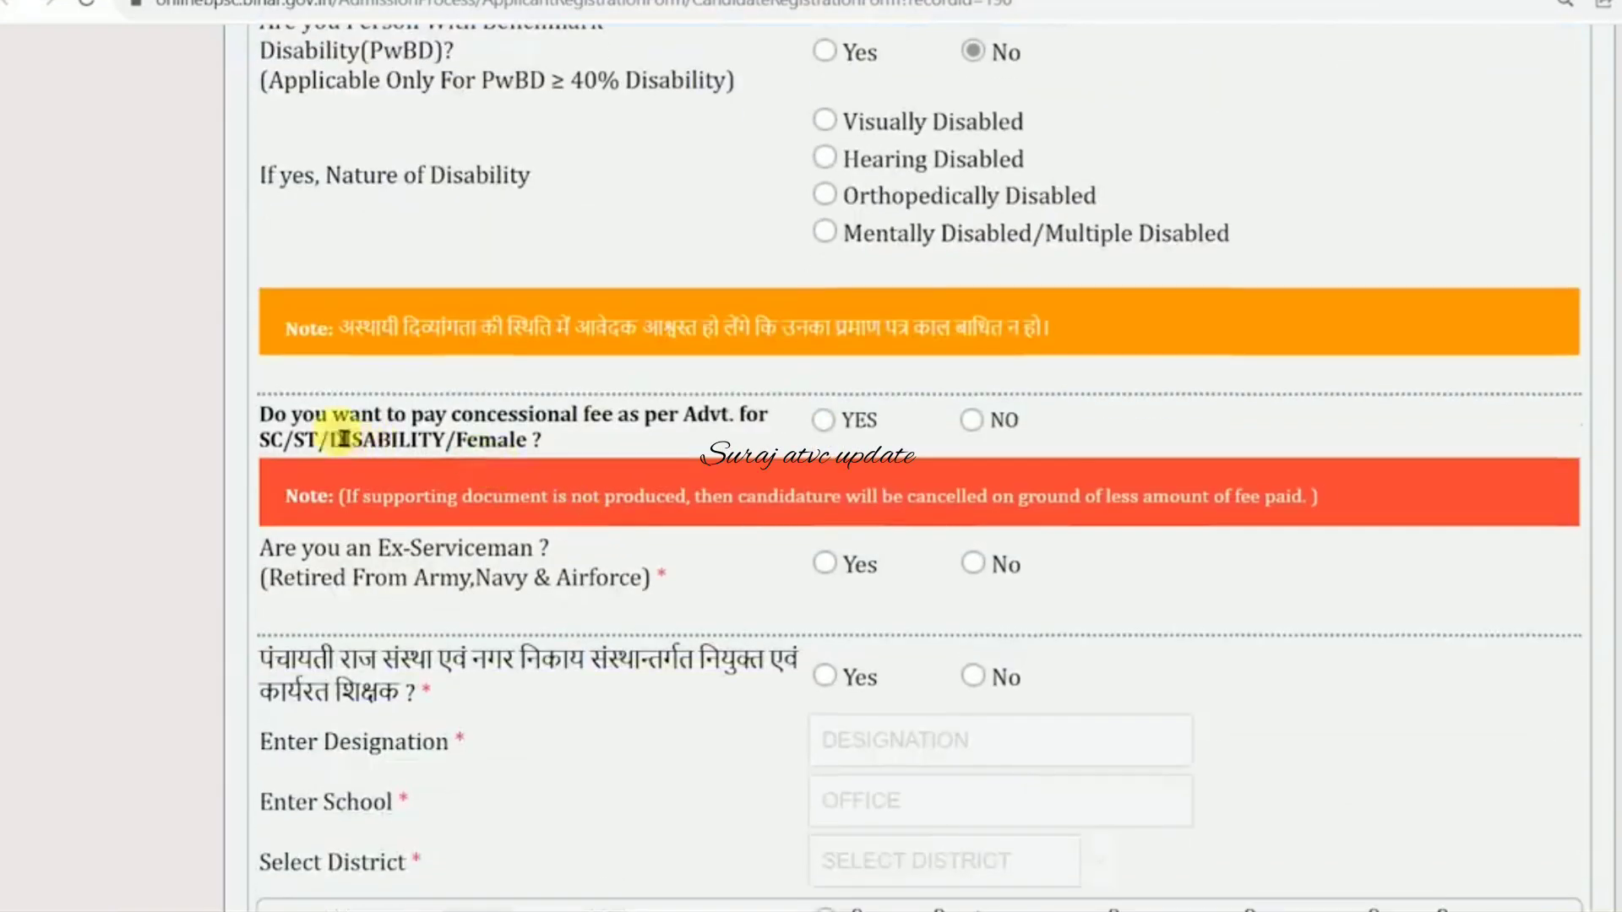
left_click_drag(334, 416, 674, 428)
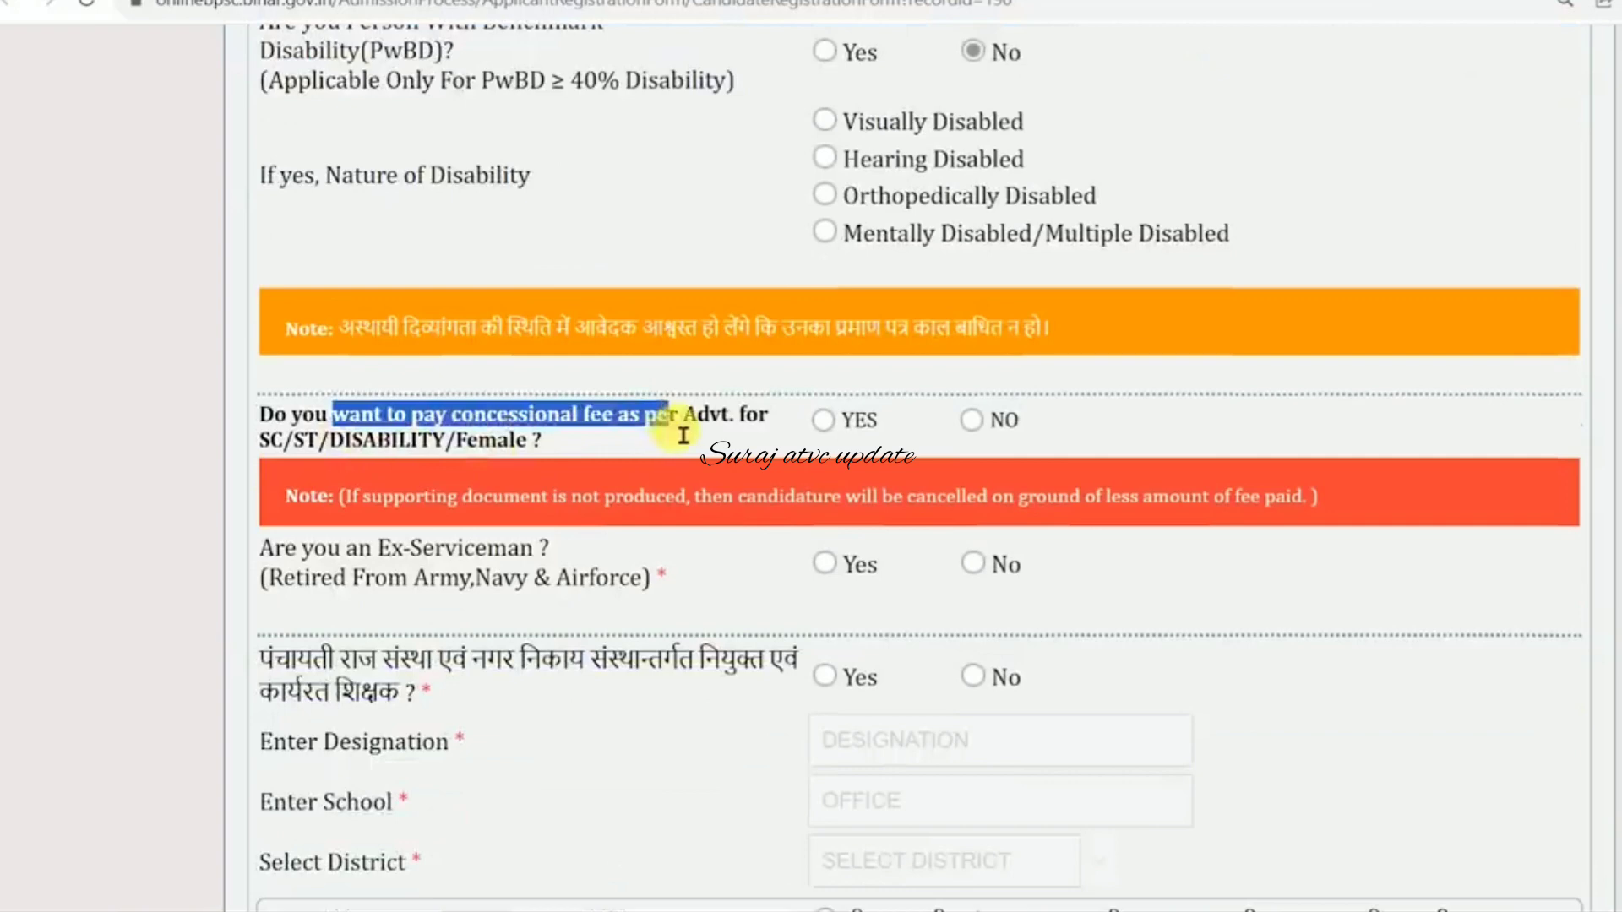
left_click(682, 435)
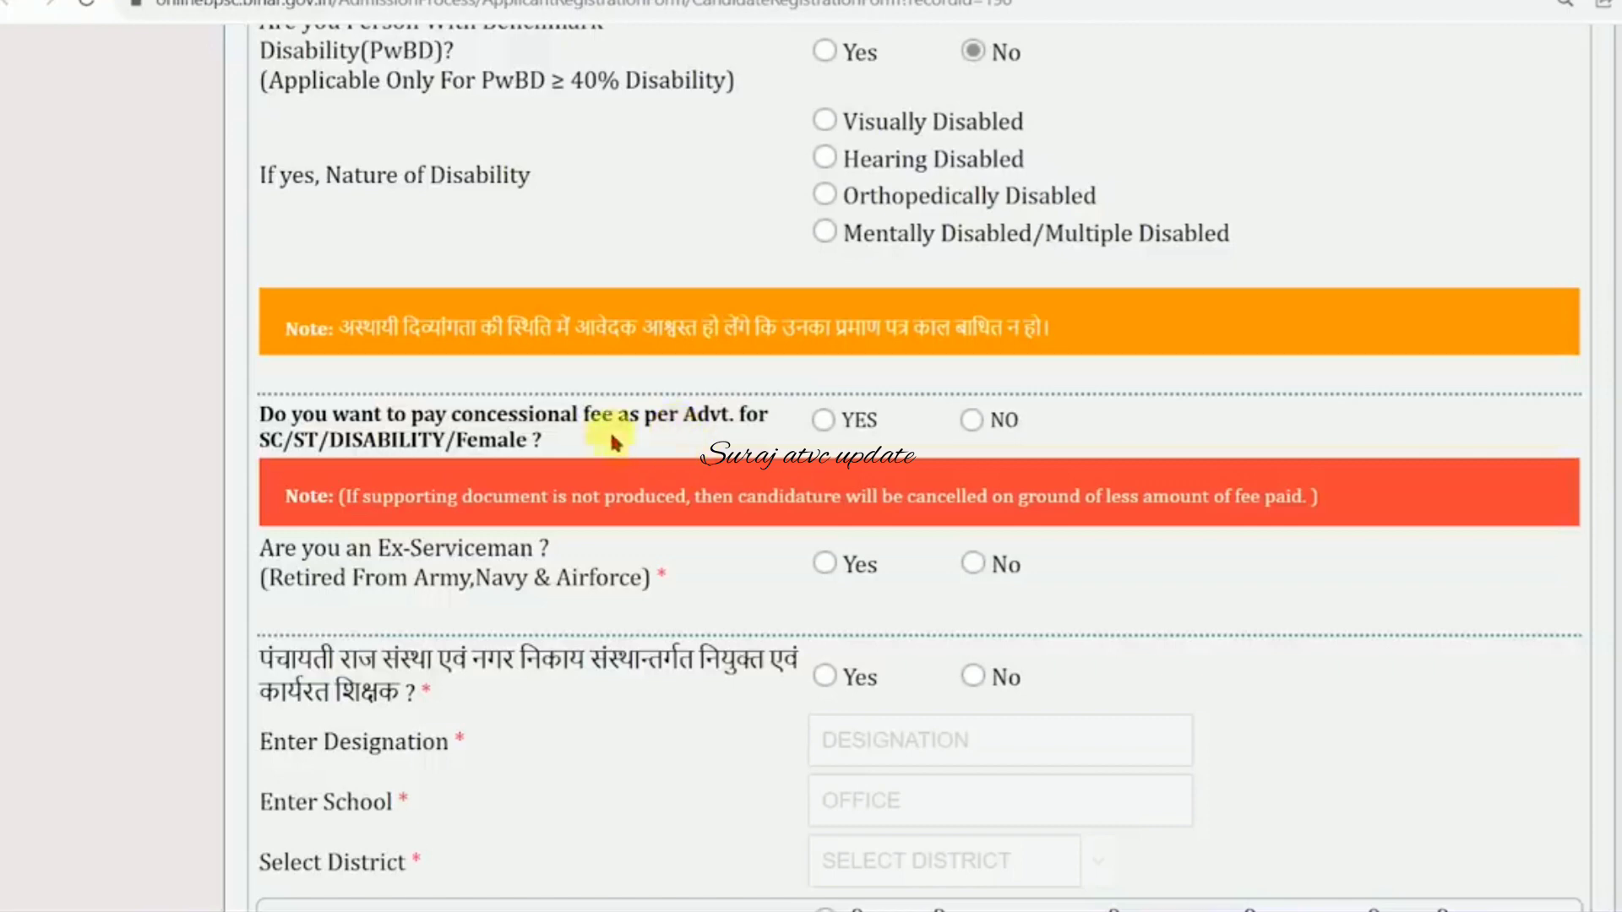
left_click(825, 421)
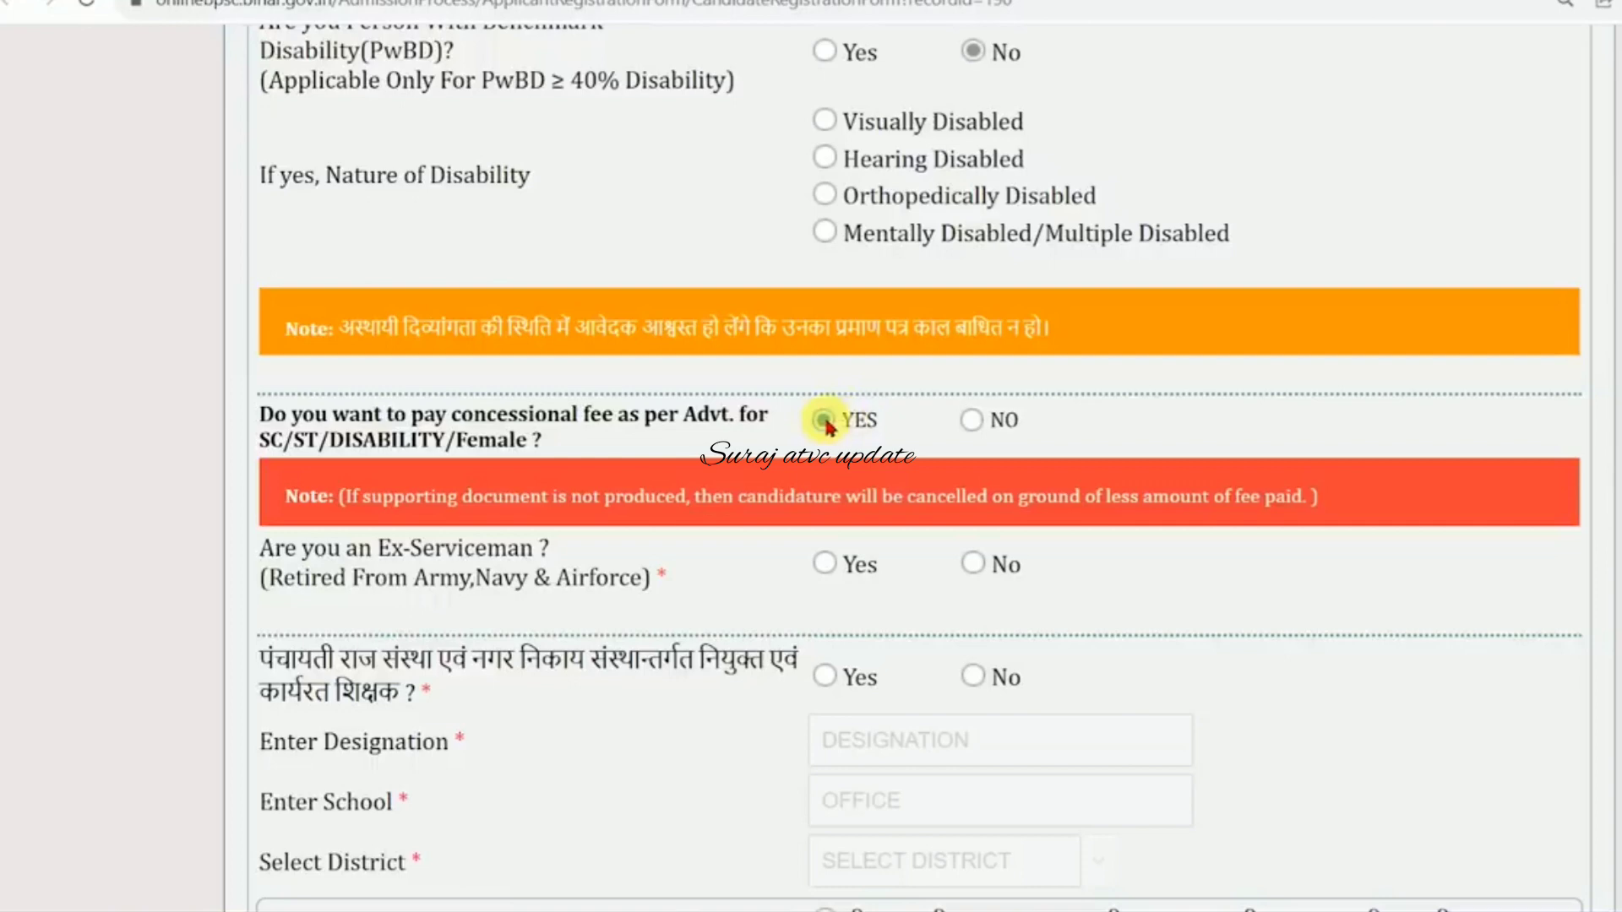
left_click(972, 421)
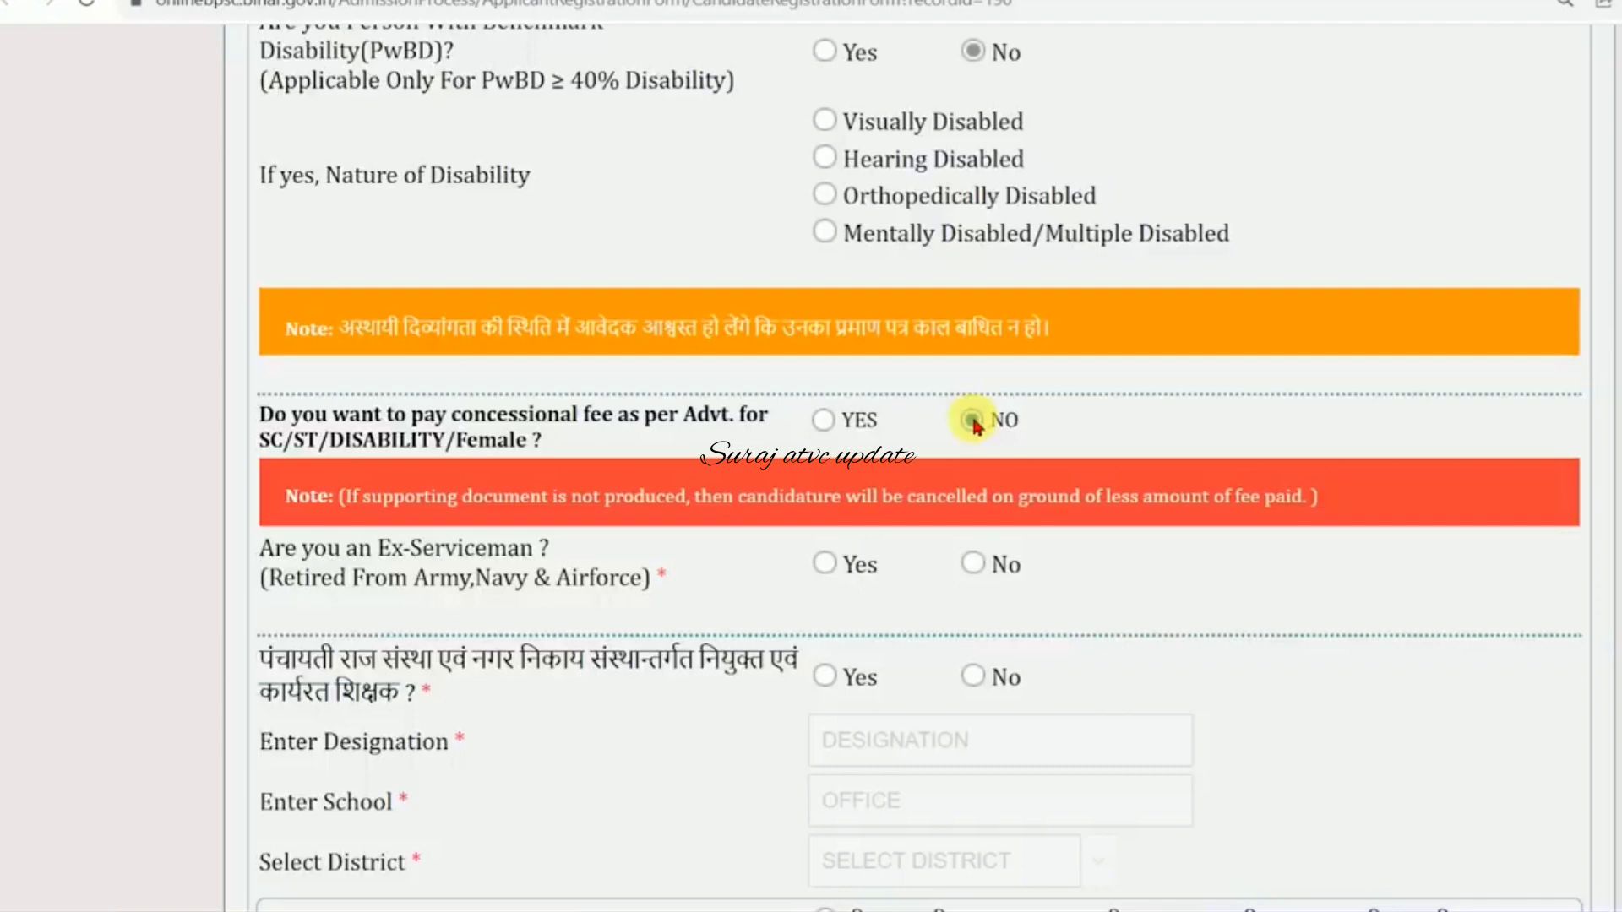
left_click_drag(306, 448, 496, 454)
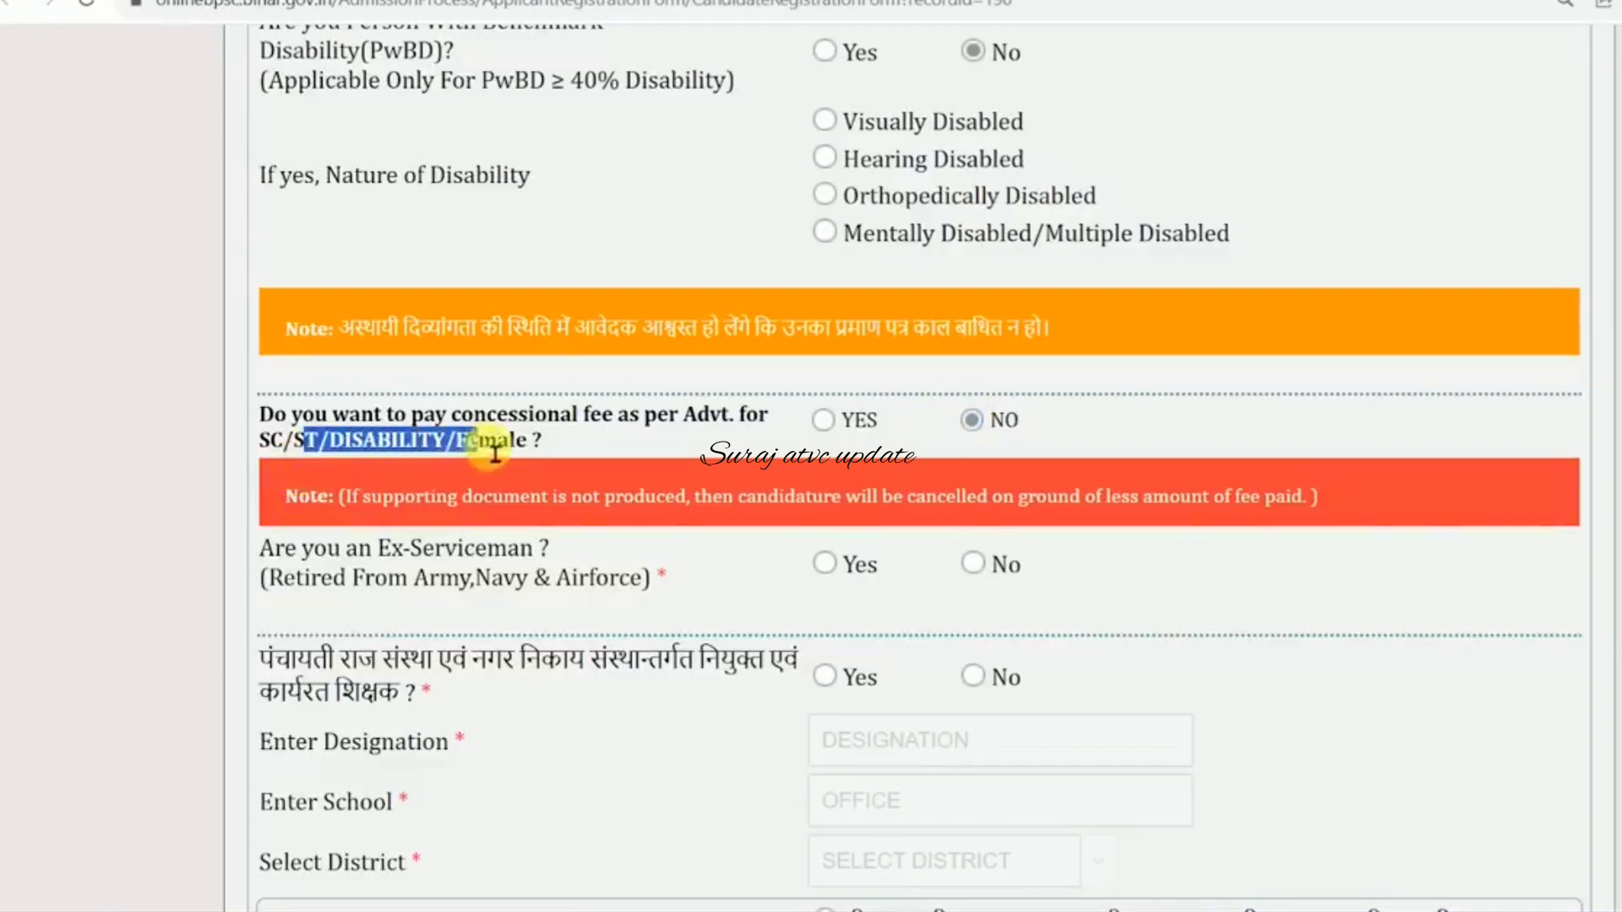
left_click(495, 453)
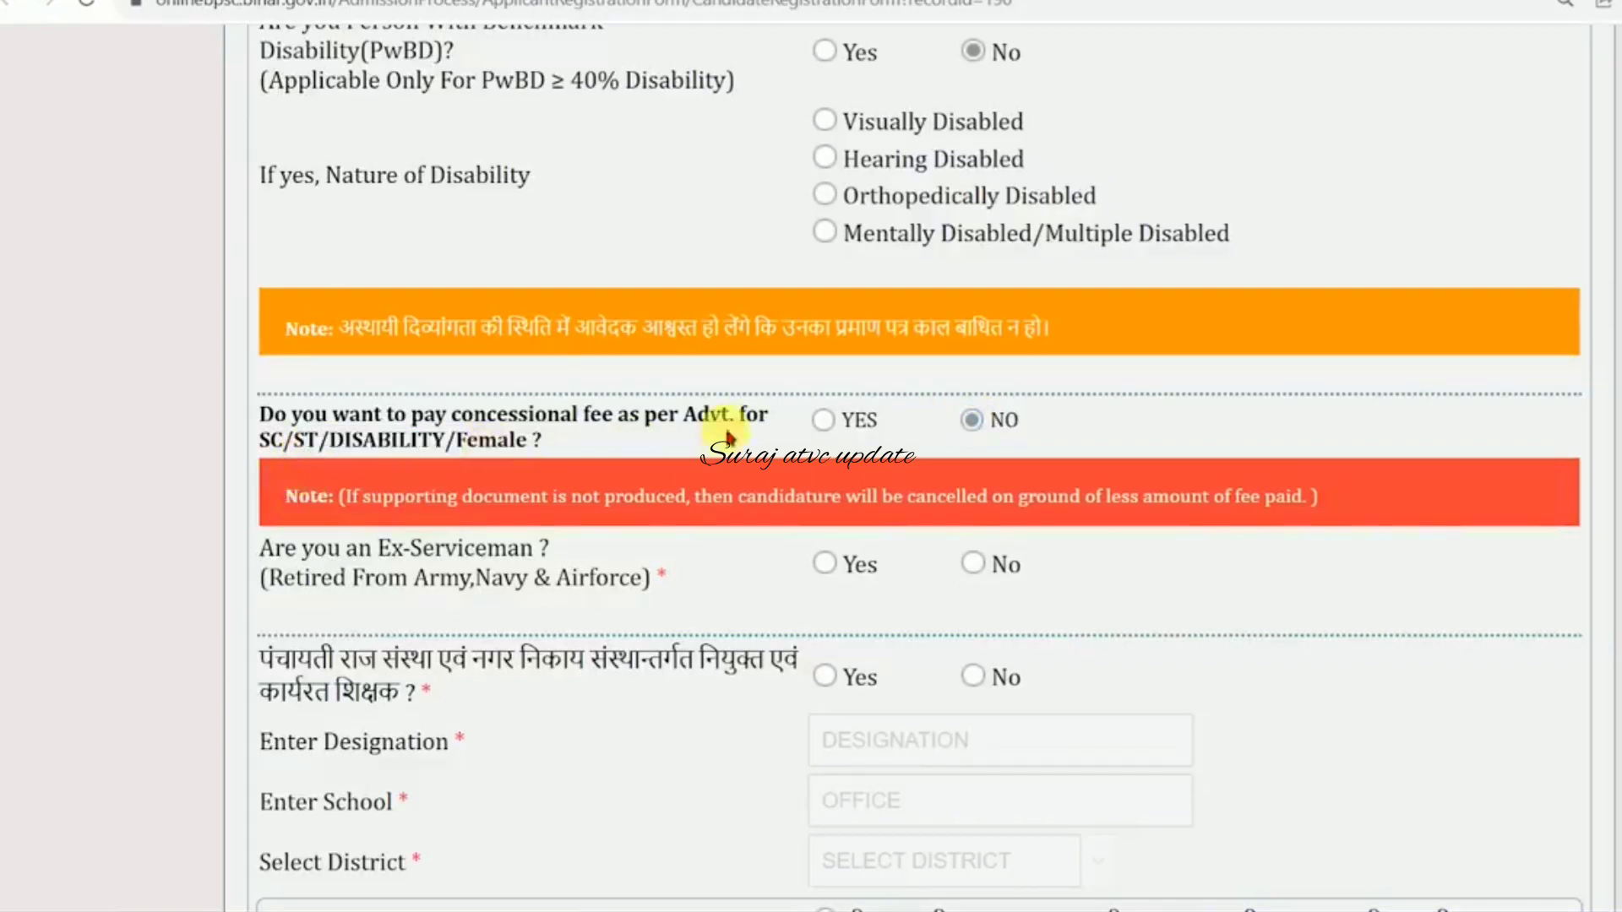
left_click(822, 421)
- Try Yes for the Ex-Serviceman question to see its certificate fields, and set the answer to No
scroll(811, 409, "down", 3)
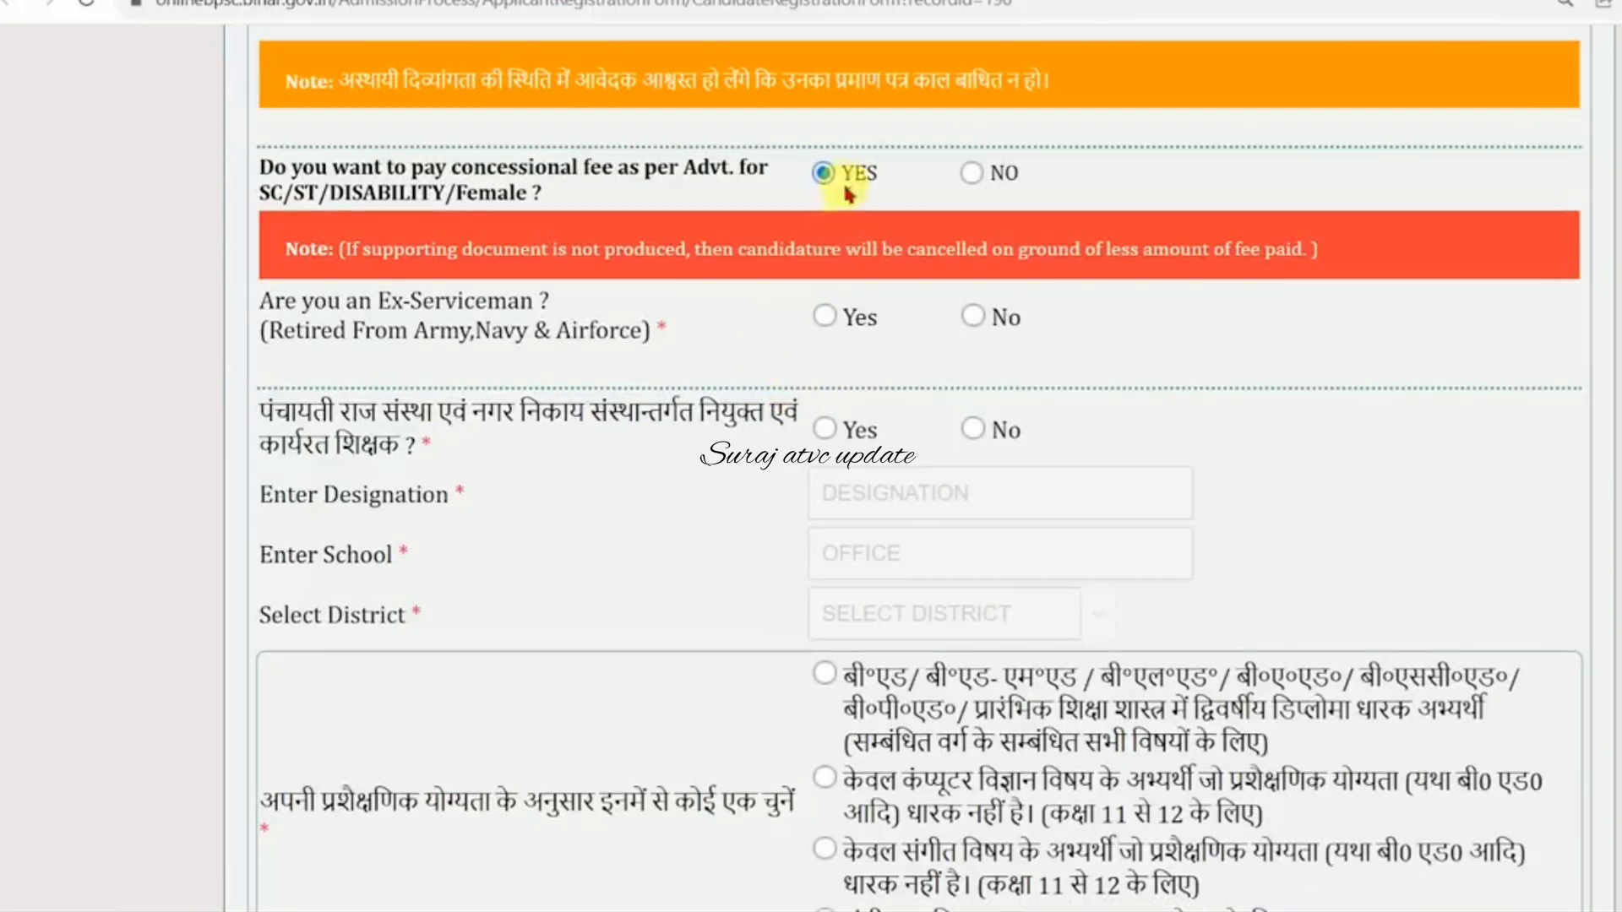
left_click_drag(353, 317, 471, 308)
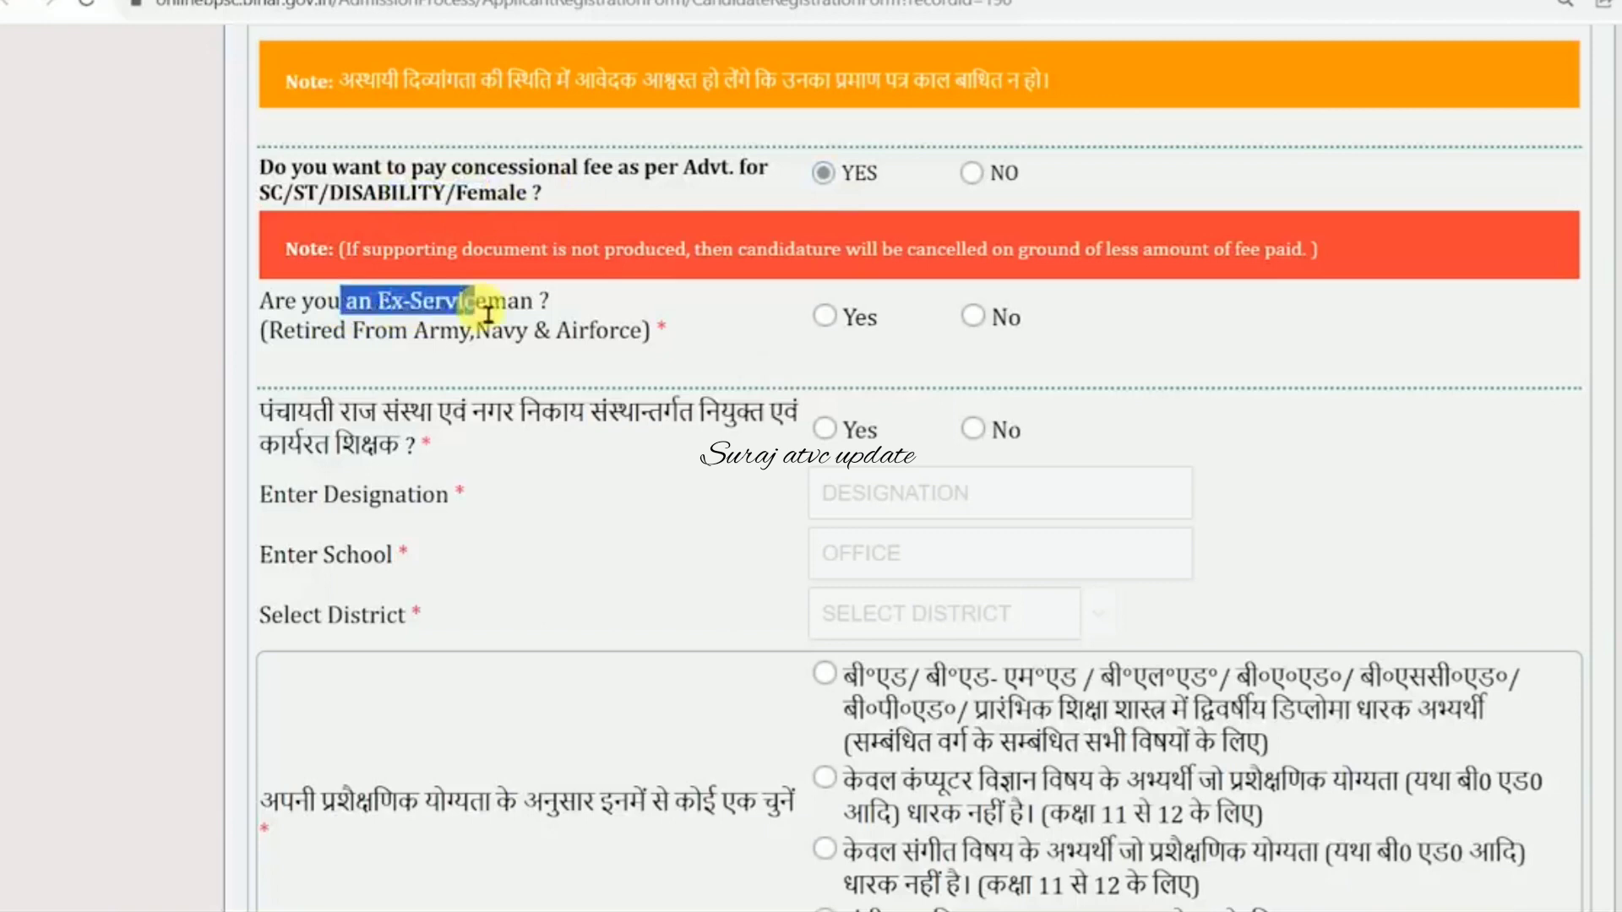
left_click(824, 316)
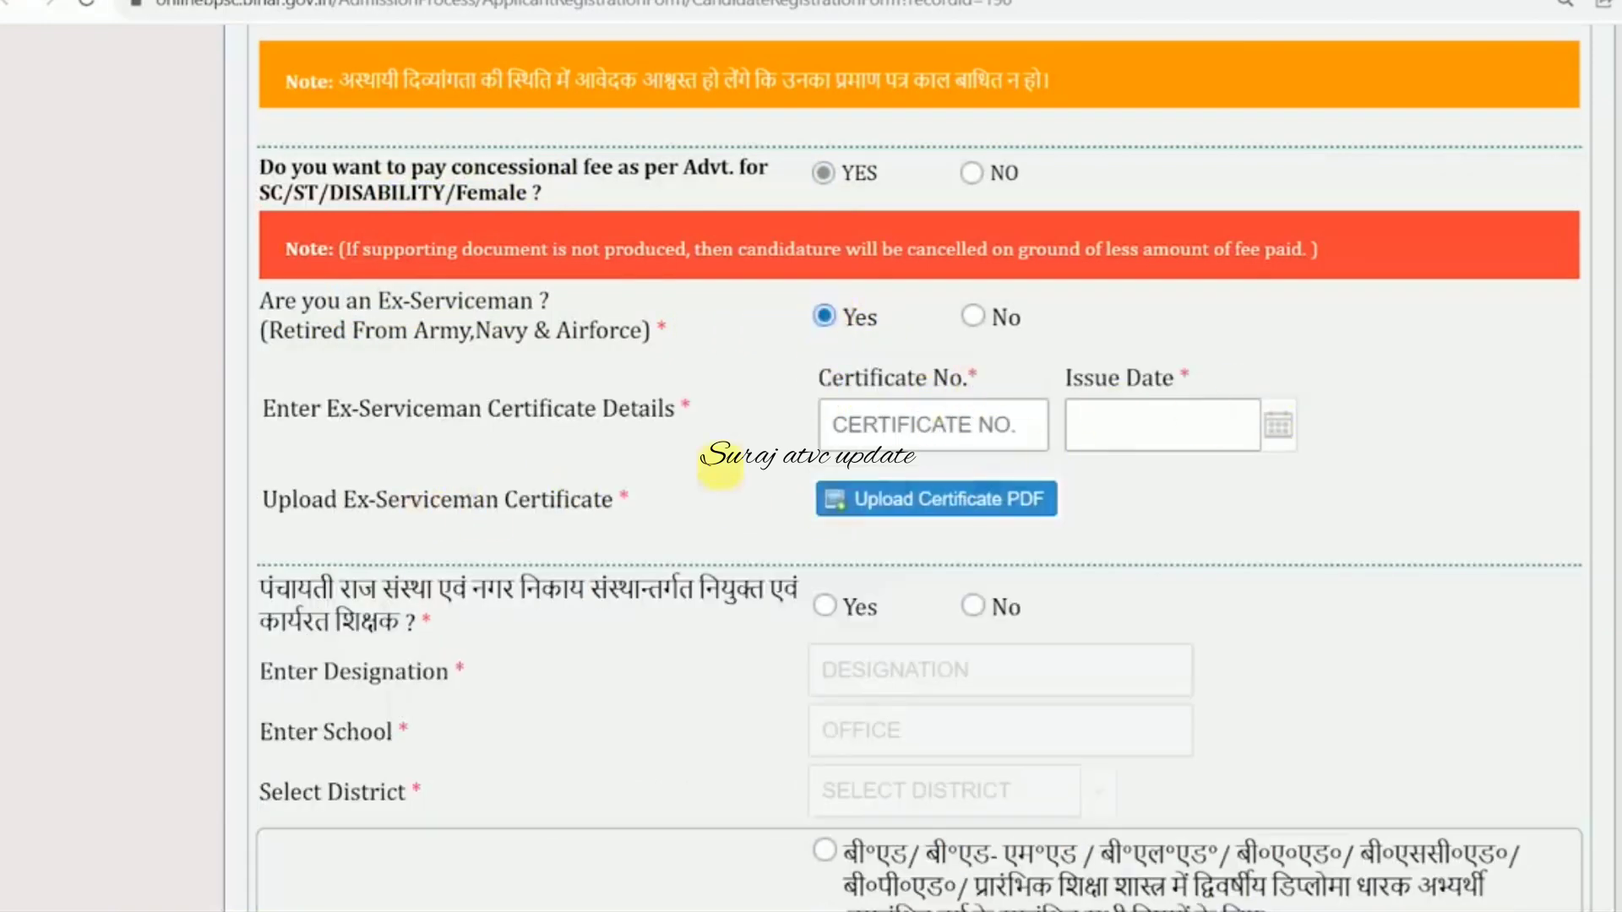
left_click(971, 318)
- Try answering Yes to being a working teacher under Panchayati Raj or municipal bodies, examining the designation, school and district fields
scroll(393, 306, "down", 1)
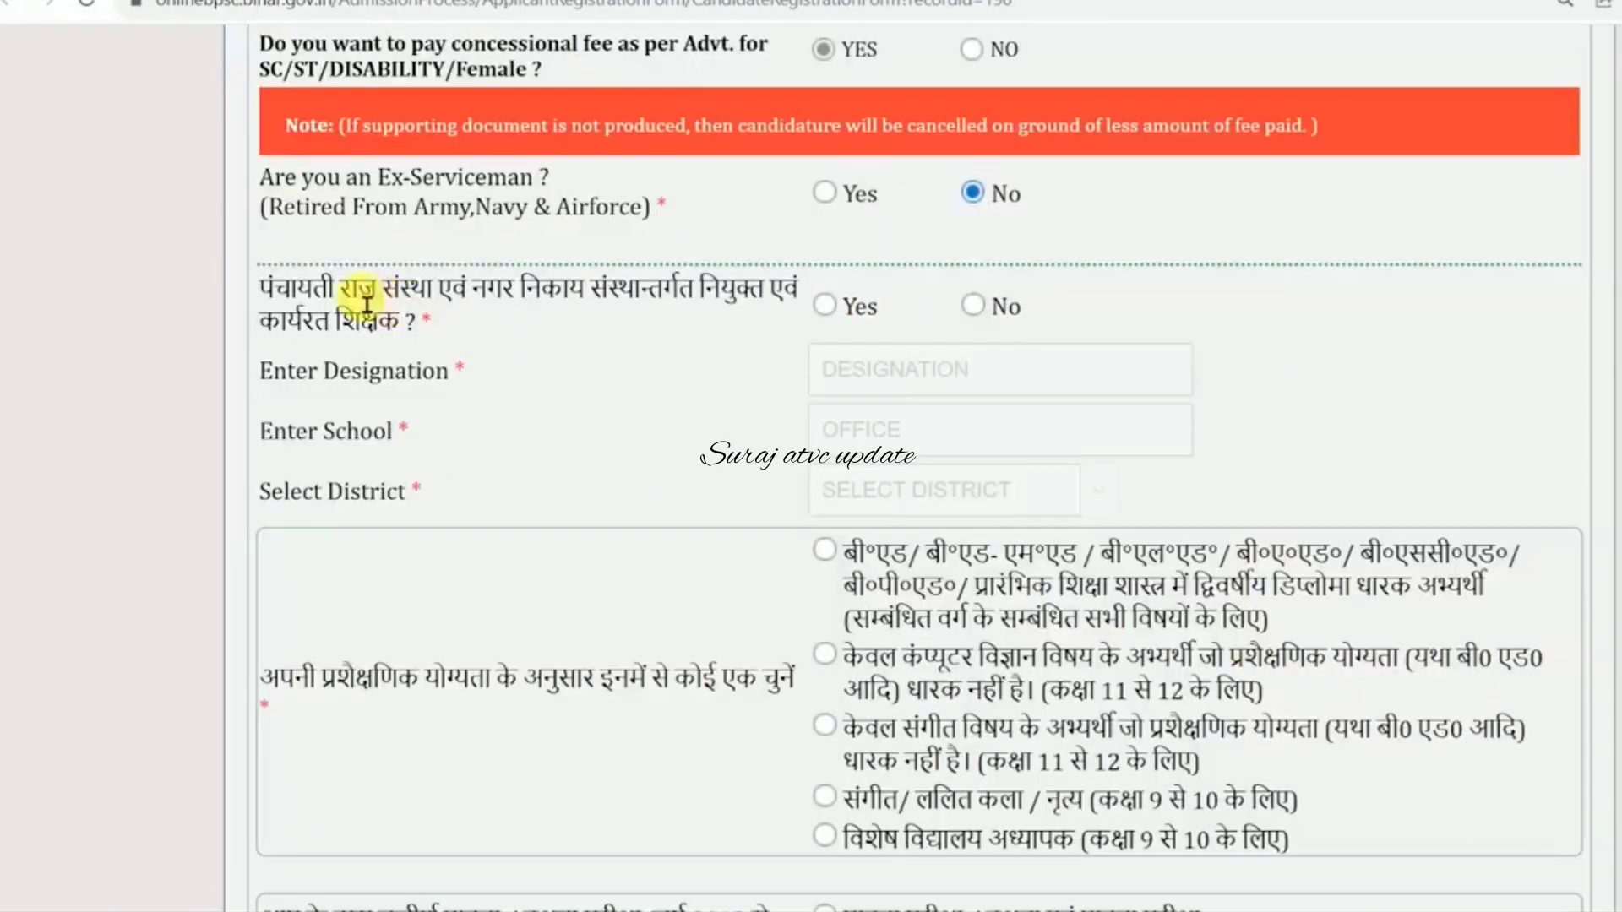
left_click_drag(340, 295, 799, 301)
left_click(799, 302)
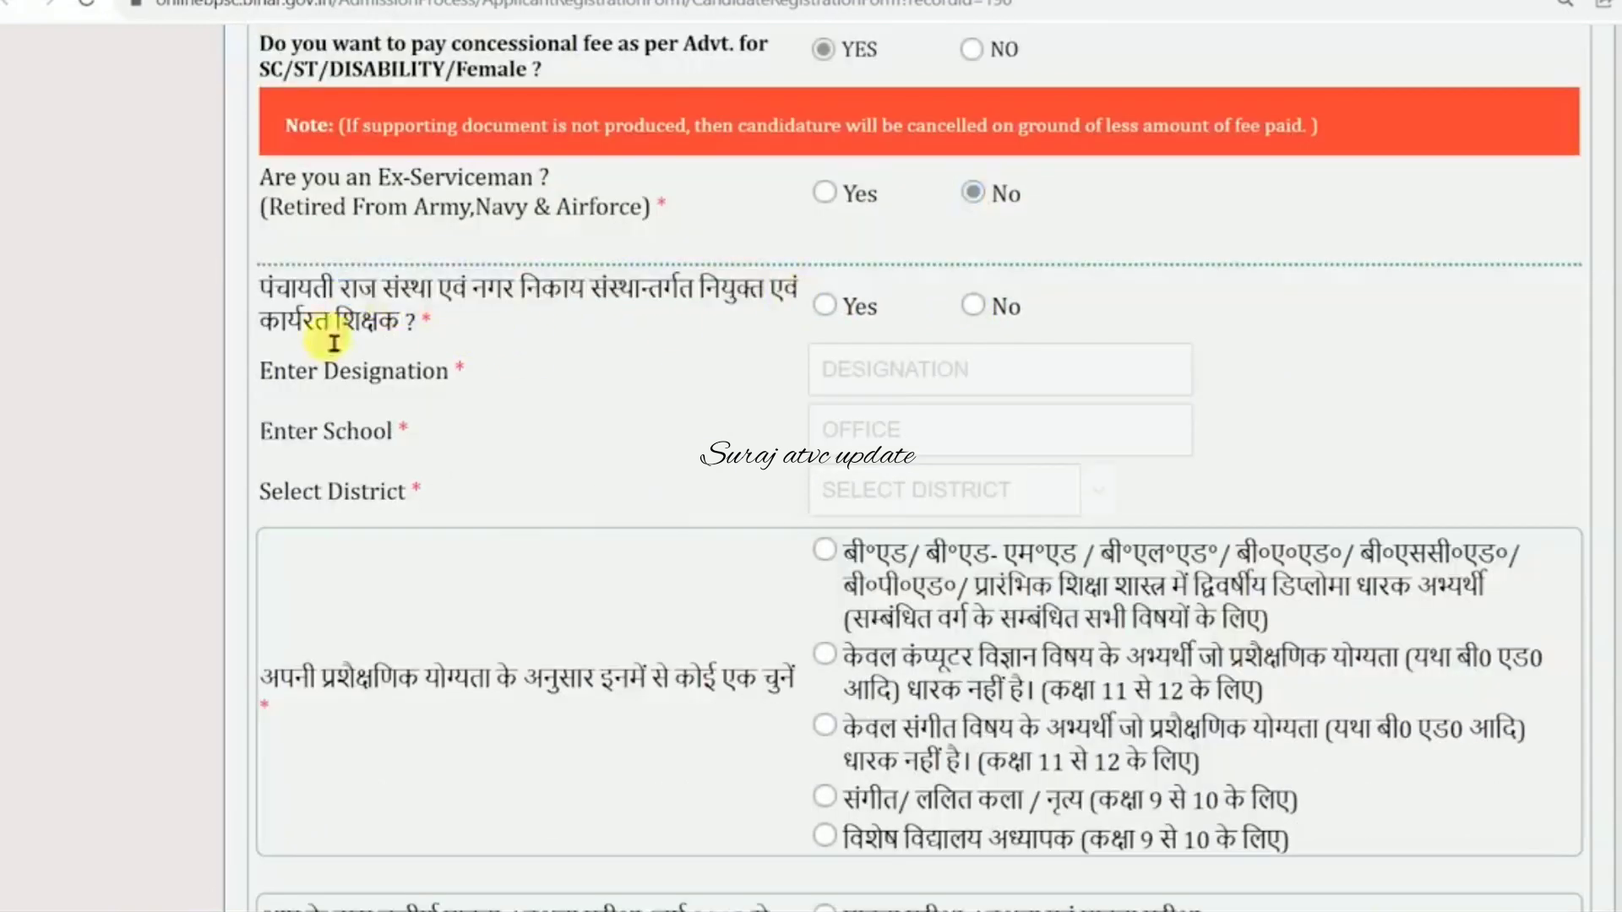
left_click_drag(326, 335, 394, 333)
left_click(392, 332)
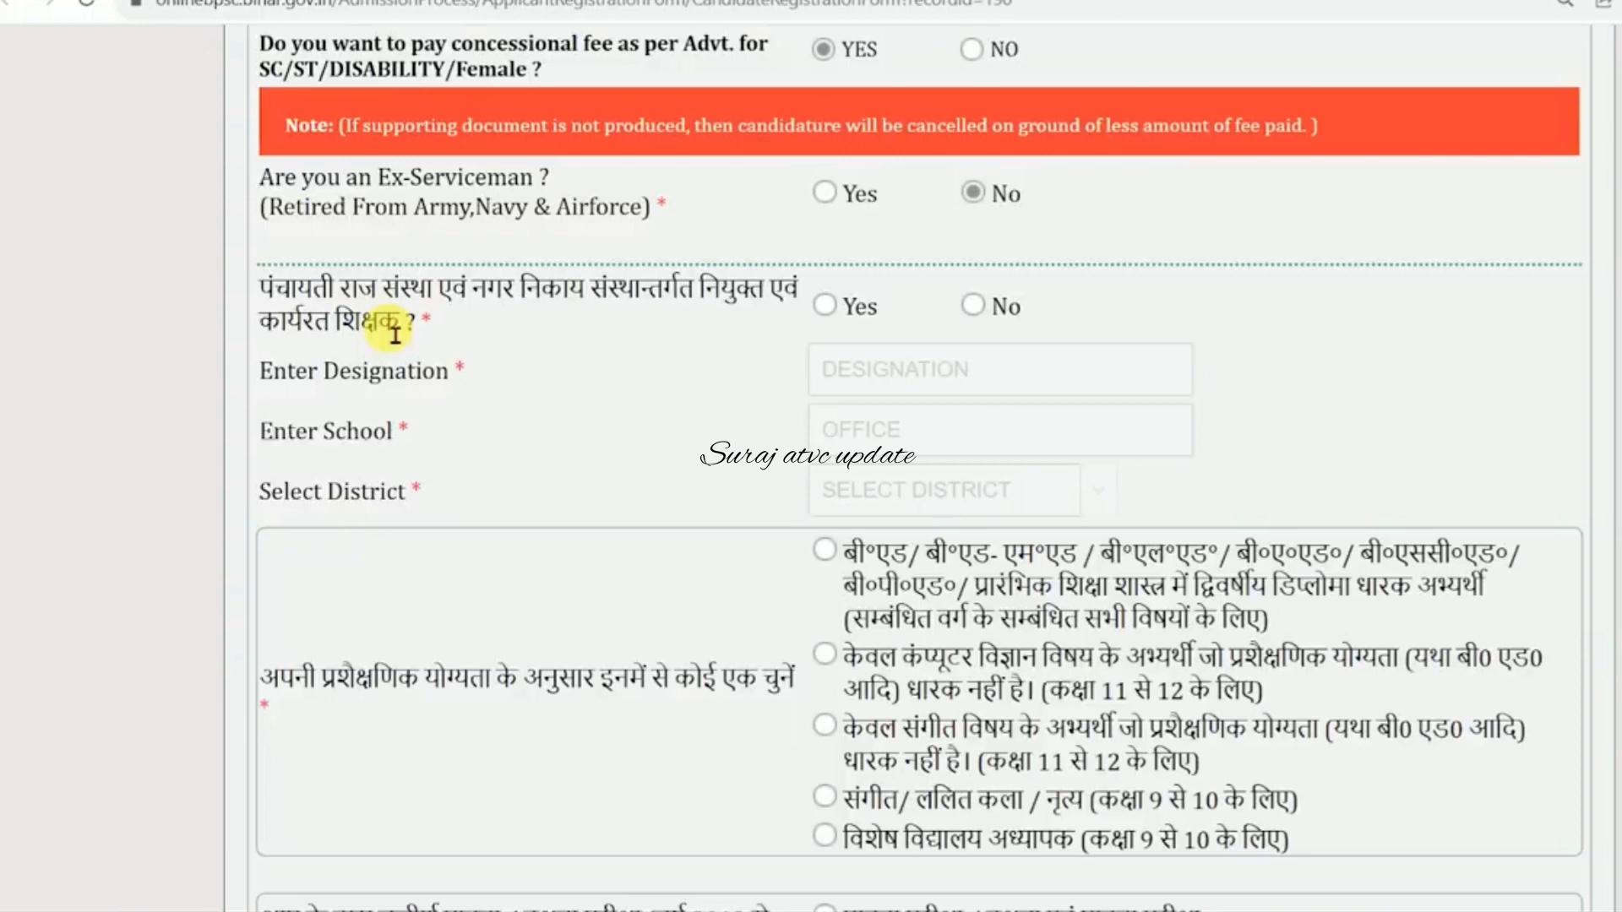
left_click(825, 306)
left_click_drag(308, 372, 431, 384)
left_click(431, 384)
left_click(927, 382)
left_click(912, 448)
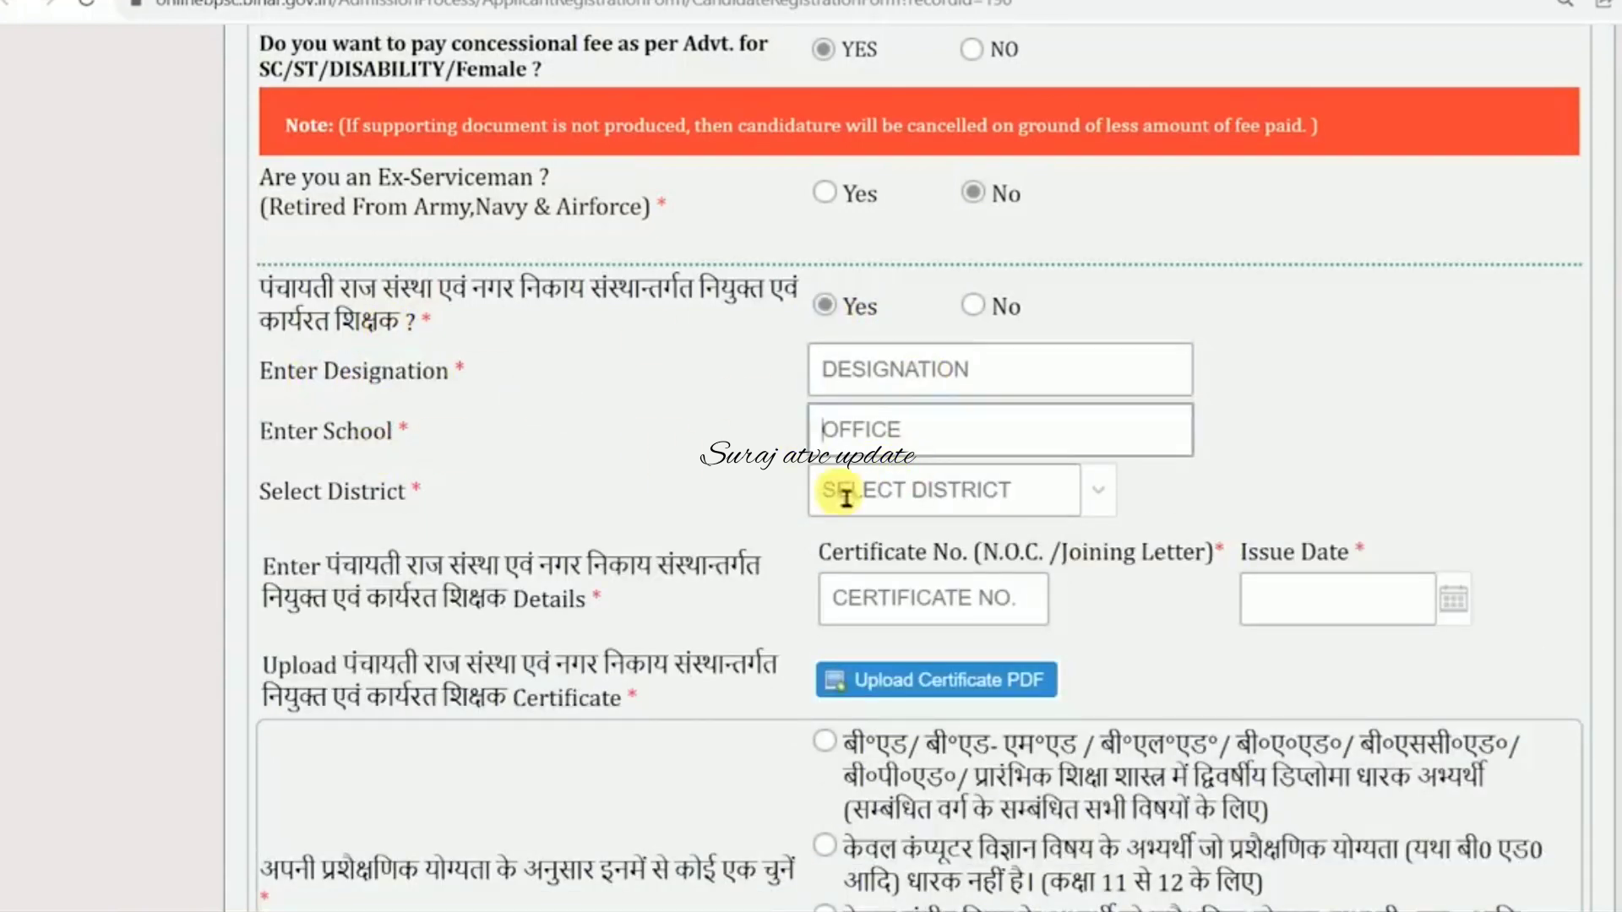
left_click(1101, 494)
left_click(629, 390)
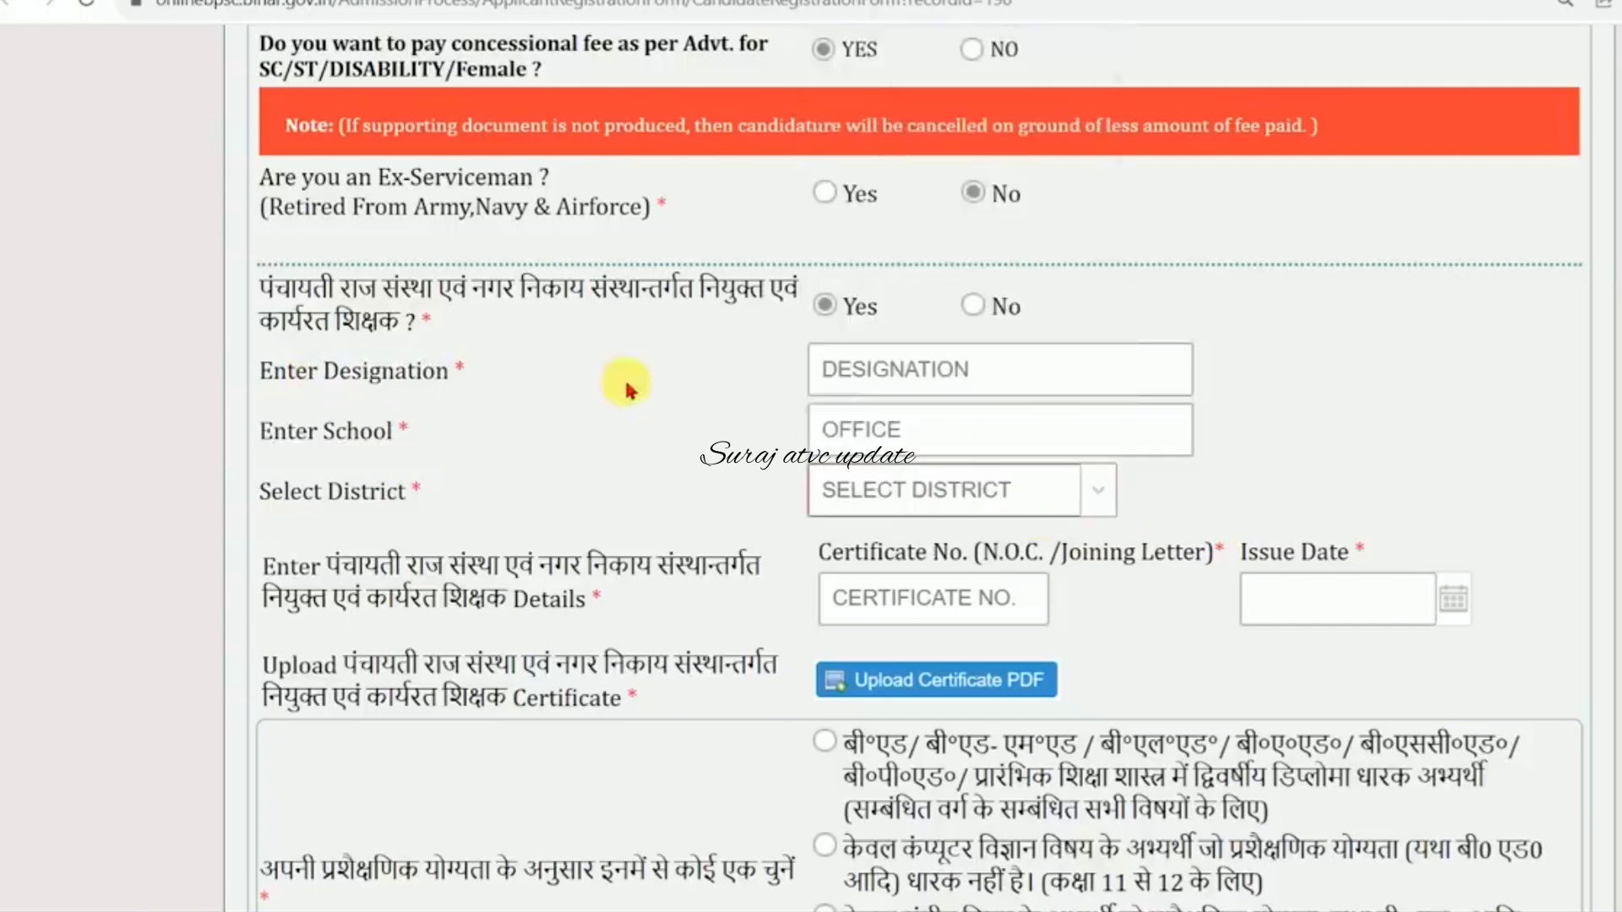
- Review the N.O.C./Joining Letter certificate number and issue date fields, and answer No to being a Panchayati Raj or municipal body teacher
scroll(616, 470, "down", 1)
left_click_drag(365, 442, 710, 456)
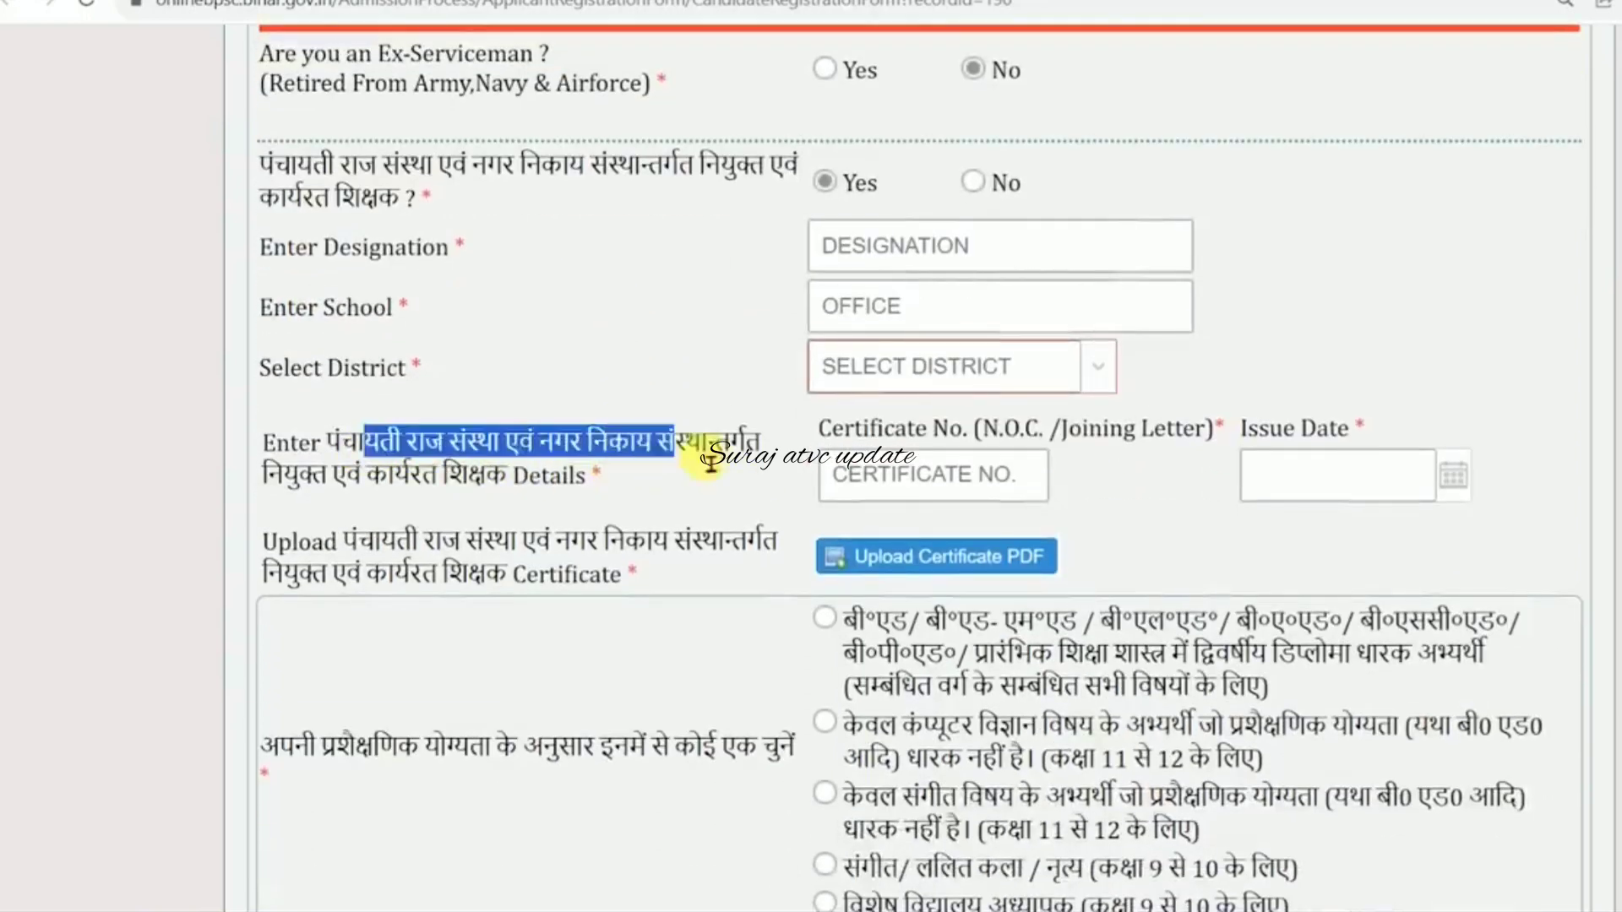
left_click(711, 456)
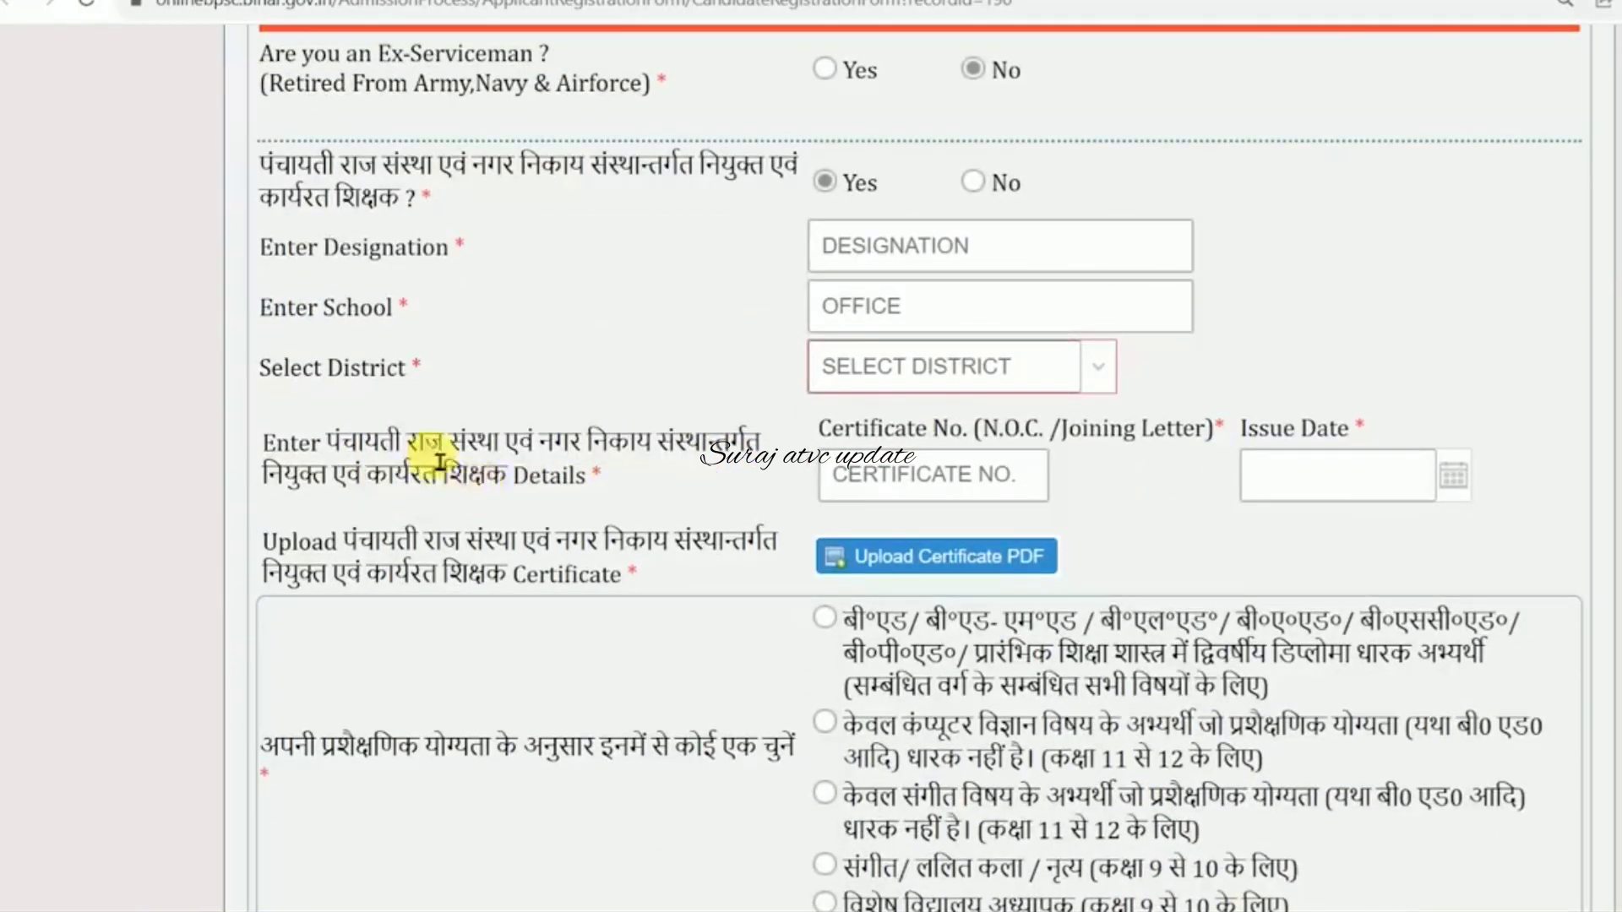
left_click_drag(915, 452, 1106, 447)
left_click(1186, 445)
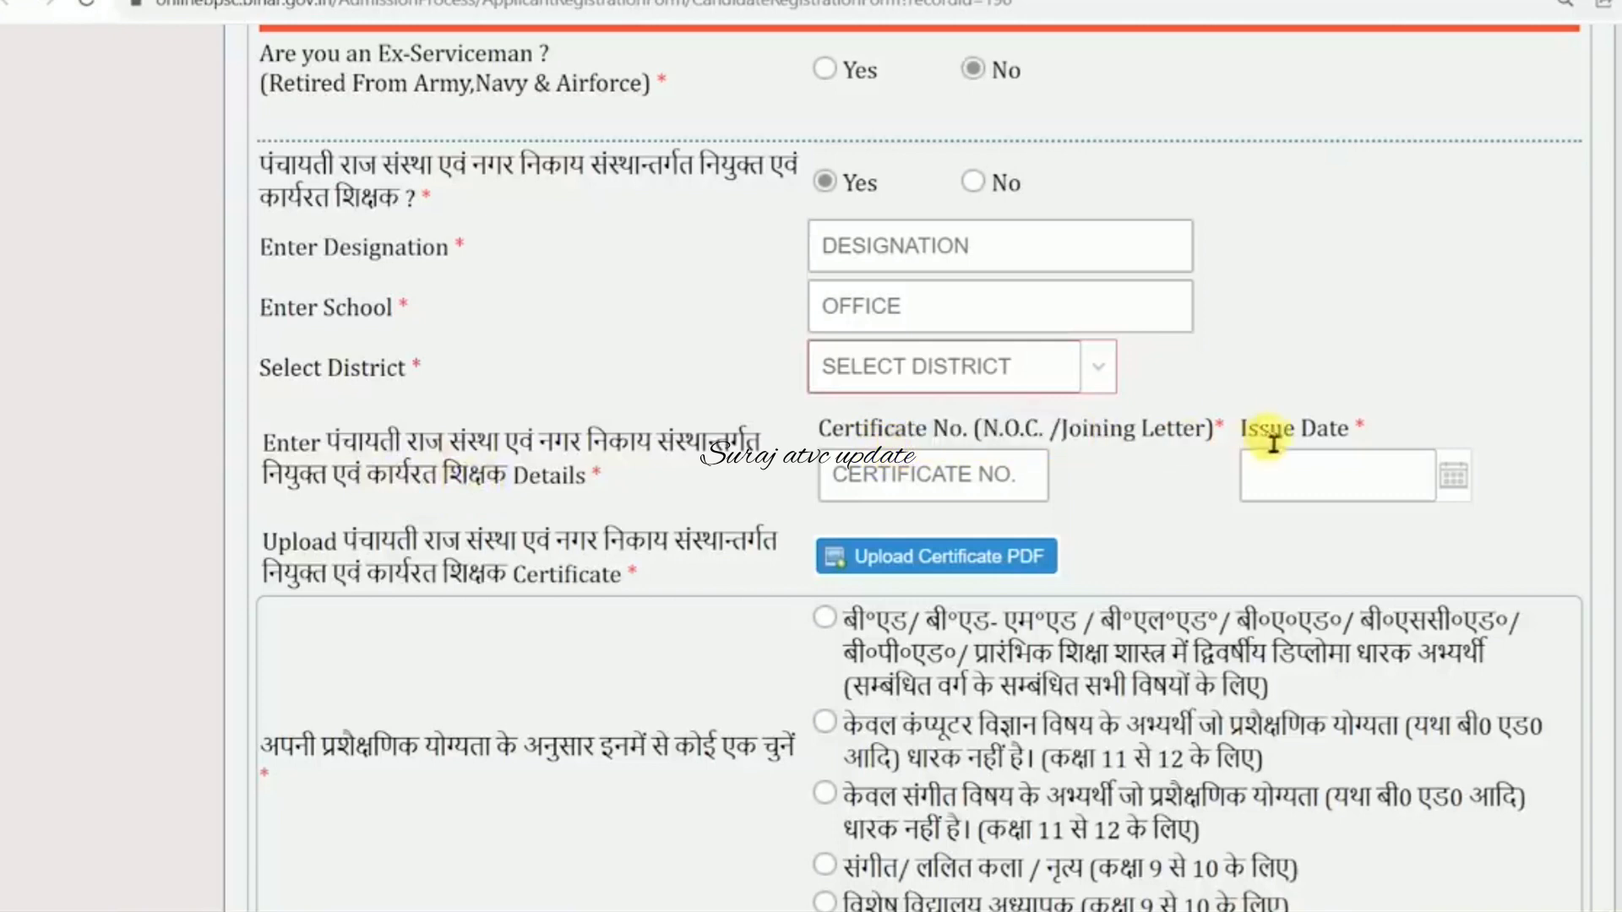
left_click(929, 478)
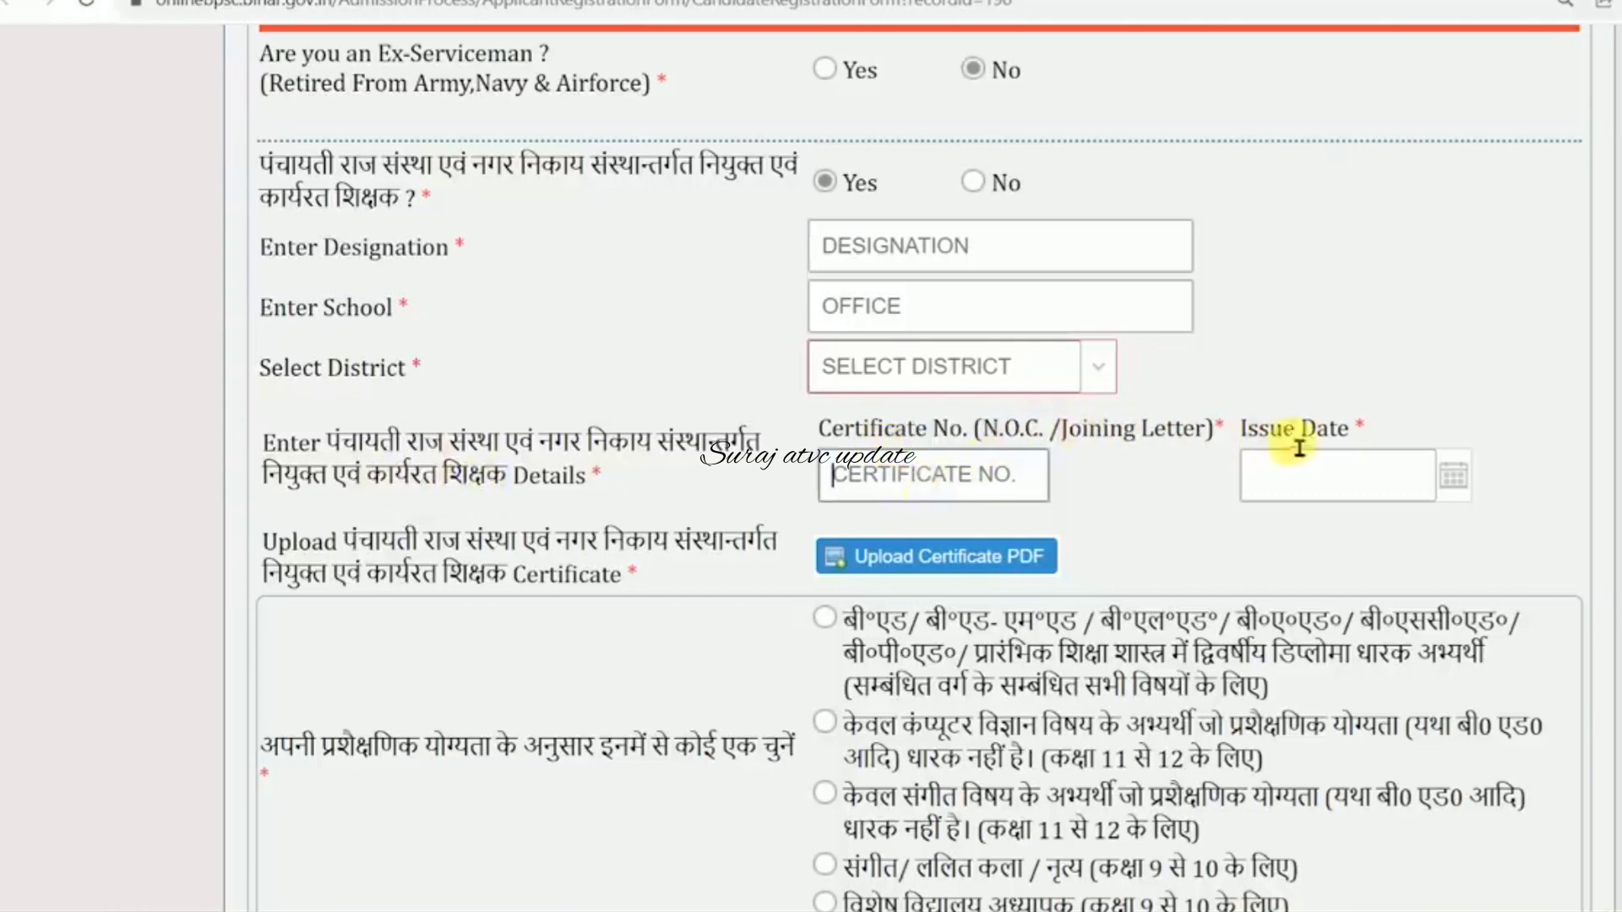
left_click_drag(1299, 446, 1284, 446)
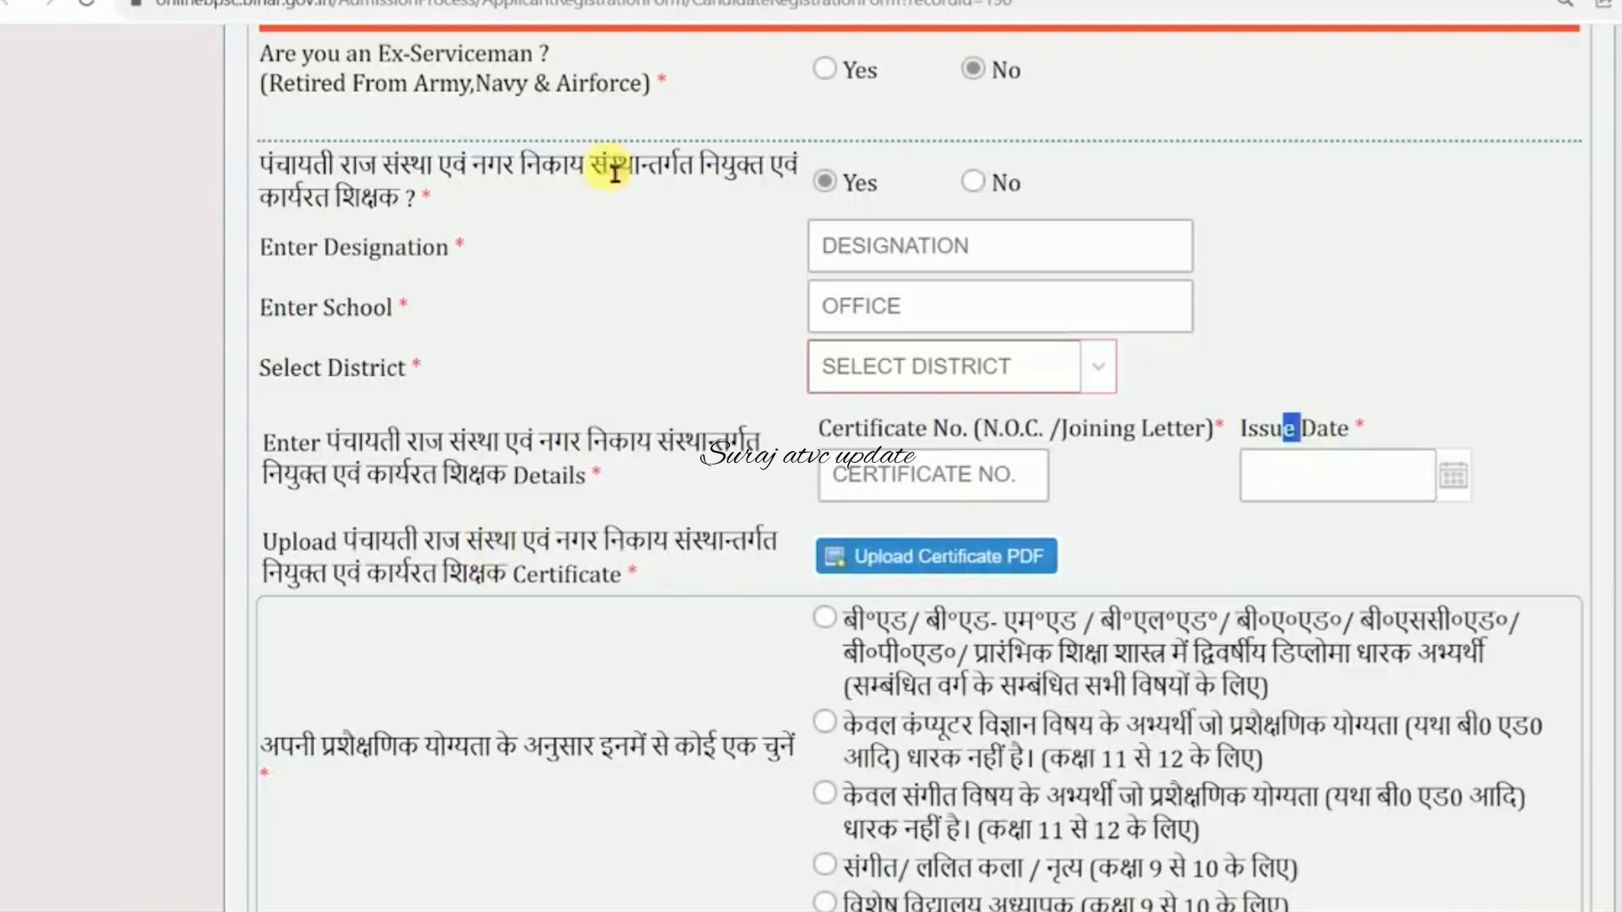
left_click_drag(382, 165, 589, 169)
left_click(971, 182)
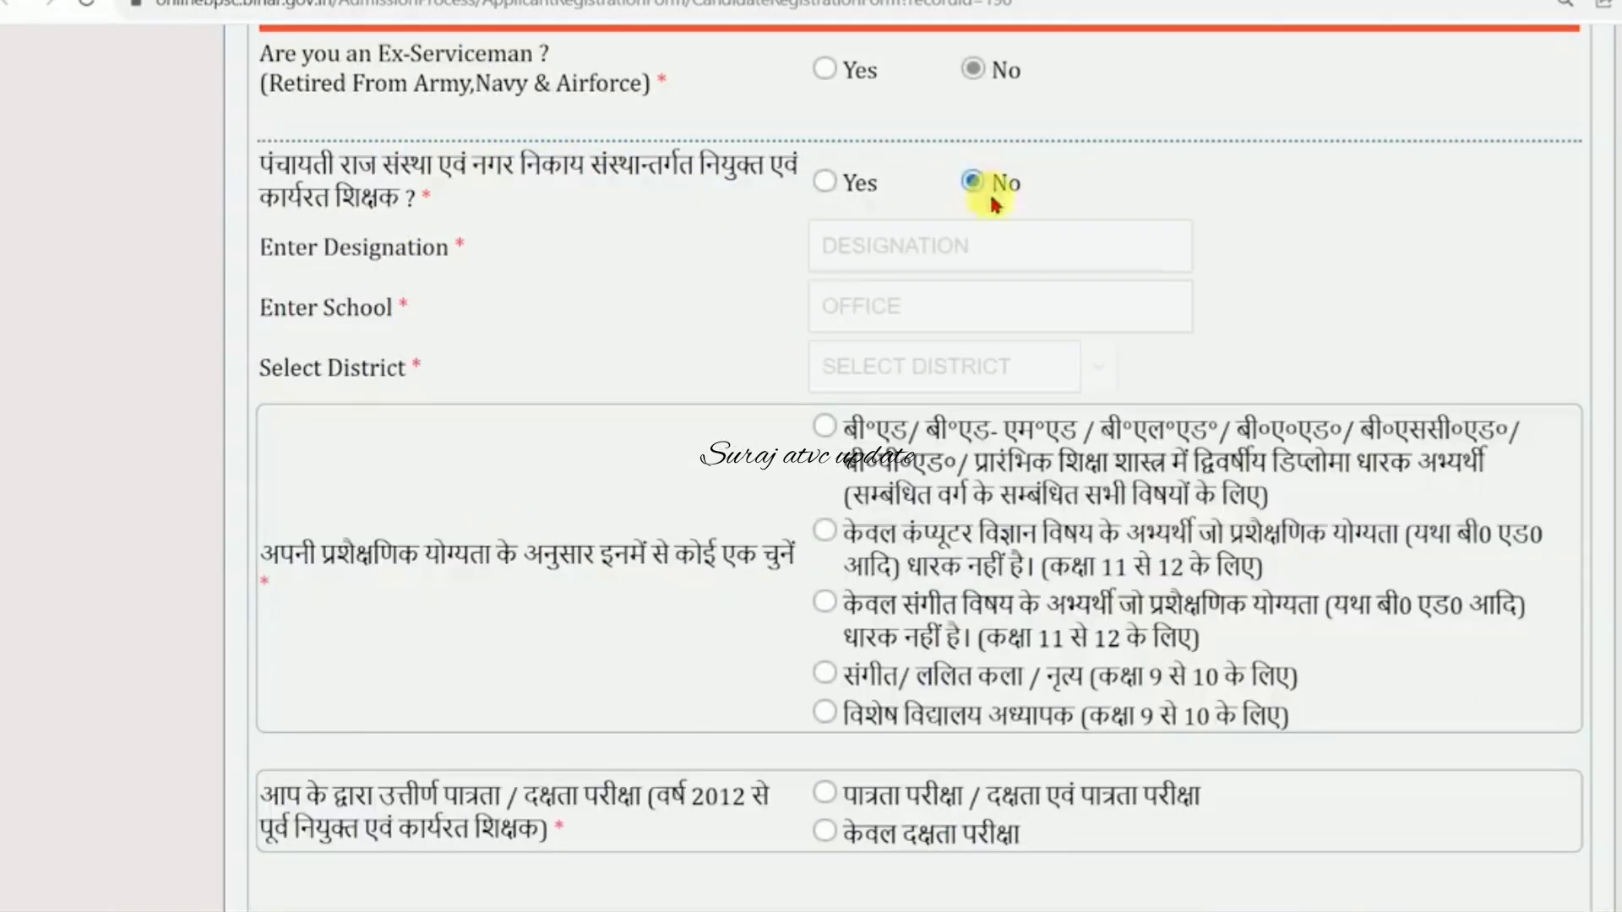
- Select the training qualification option for Computer Science candidates of classes 11 to 12 who hold no training qualification such as B.Ed
scroll(487, 475, "down", 3)
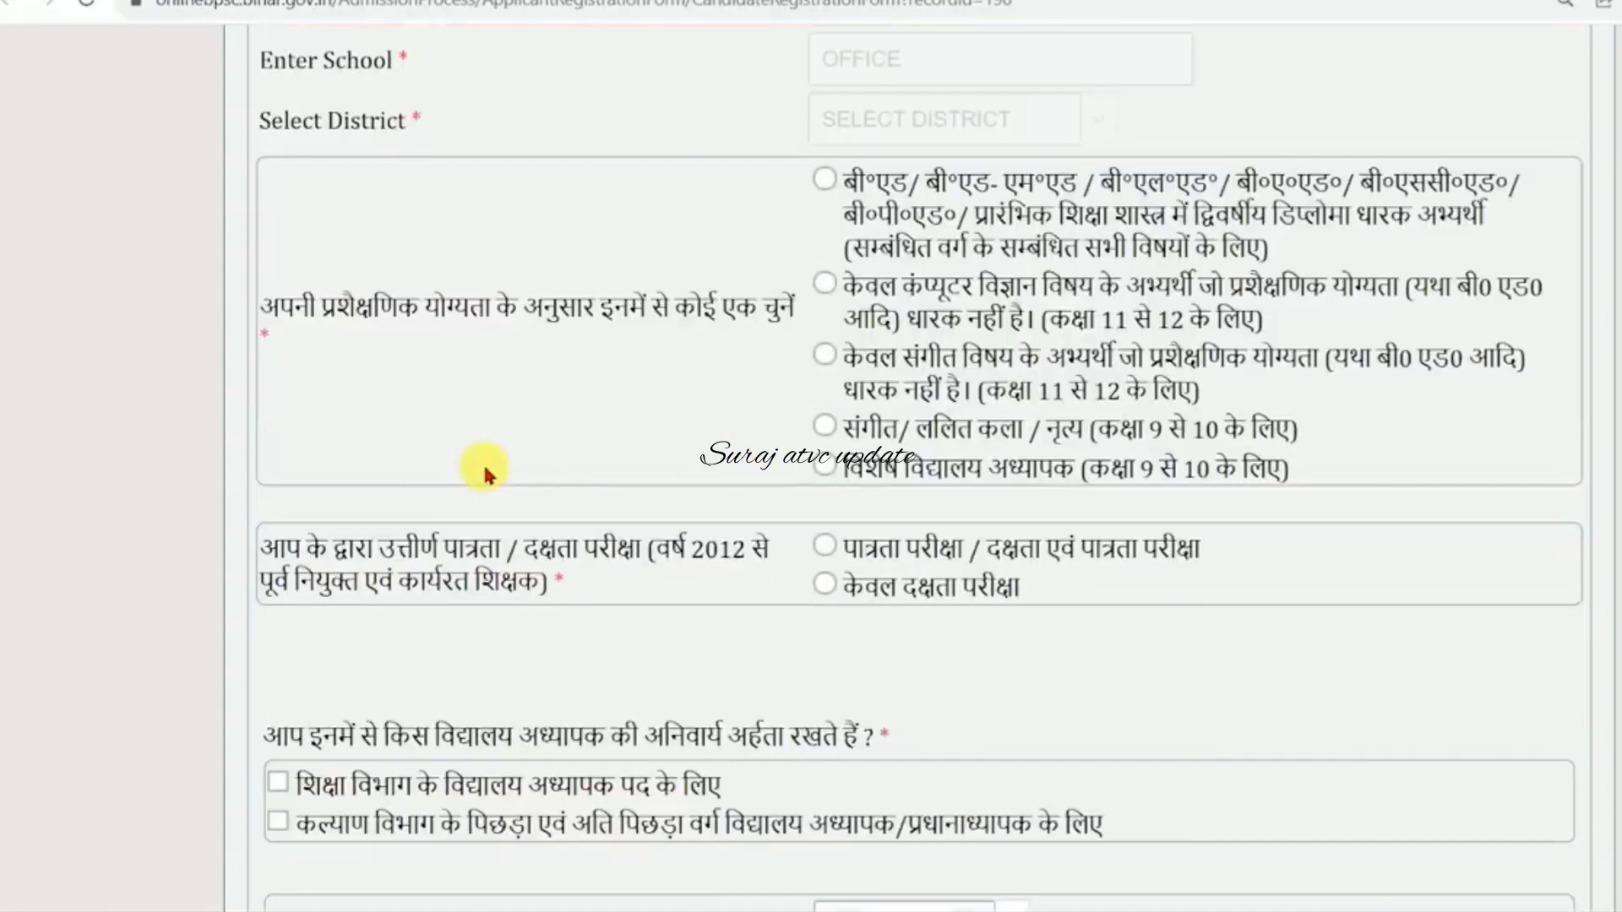
scroll(487, 475, "down", 1)
scroll(658, 459, "up", 1)
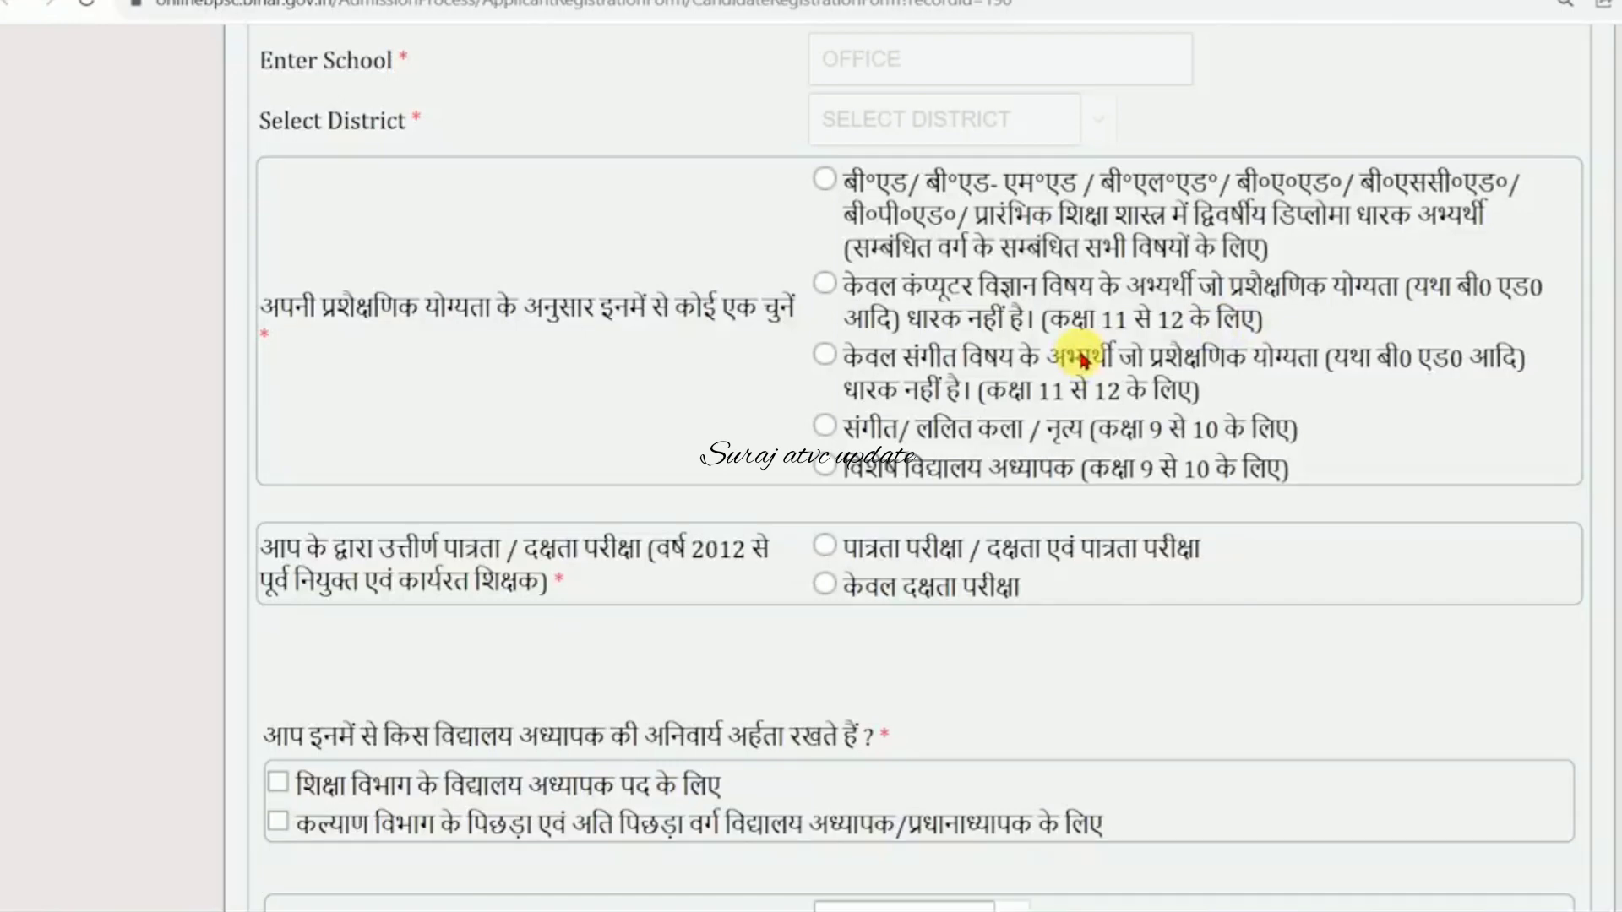
left_click(823, 283)
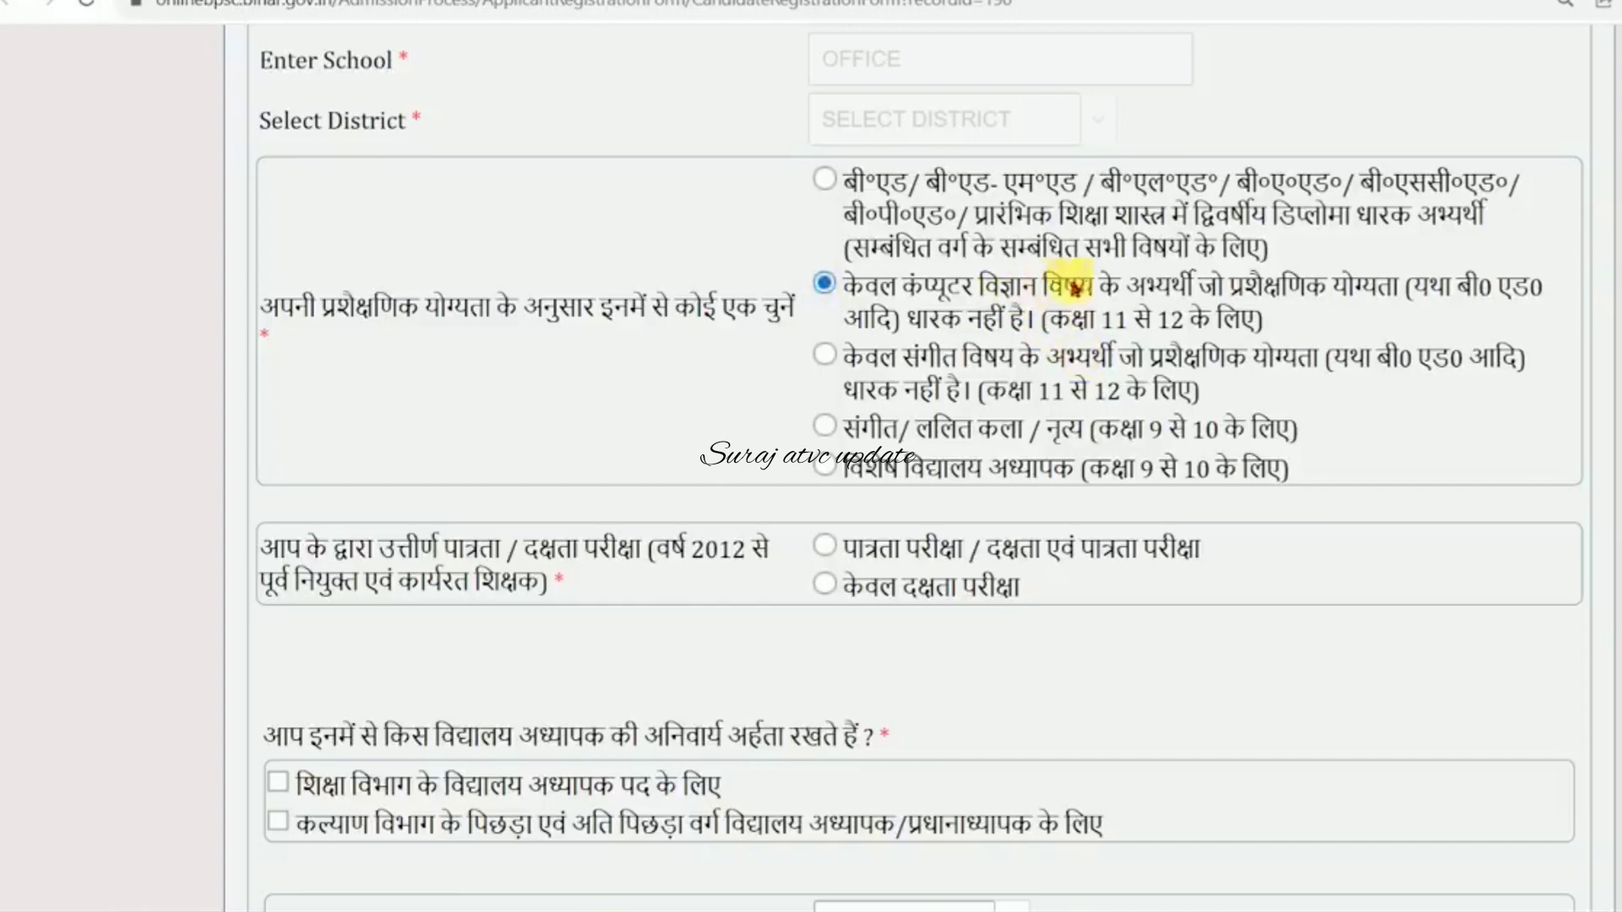
left_click_drag(1223, 287, 1496, 289)
left_click(1496, 288)
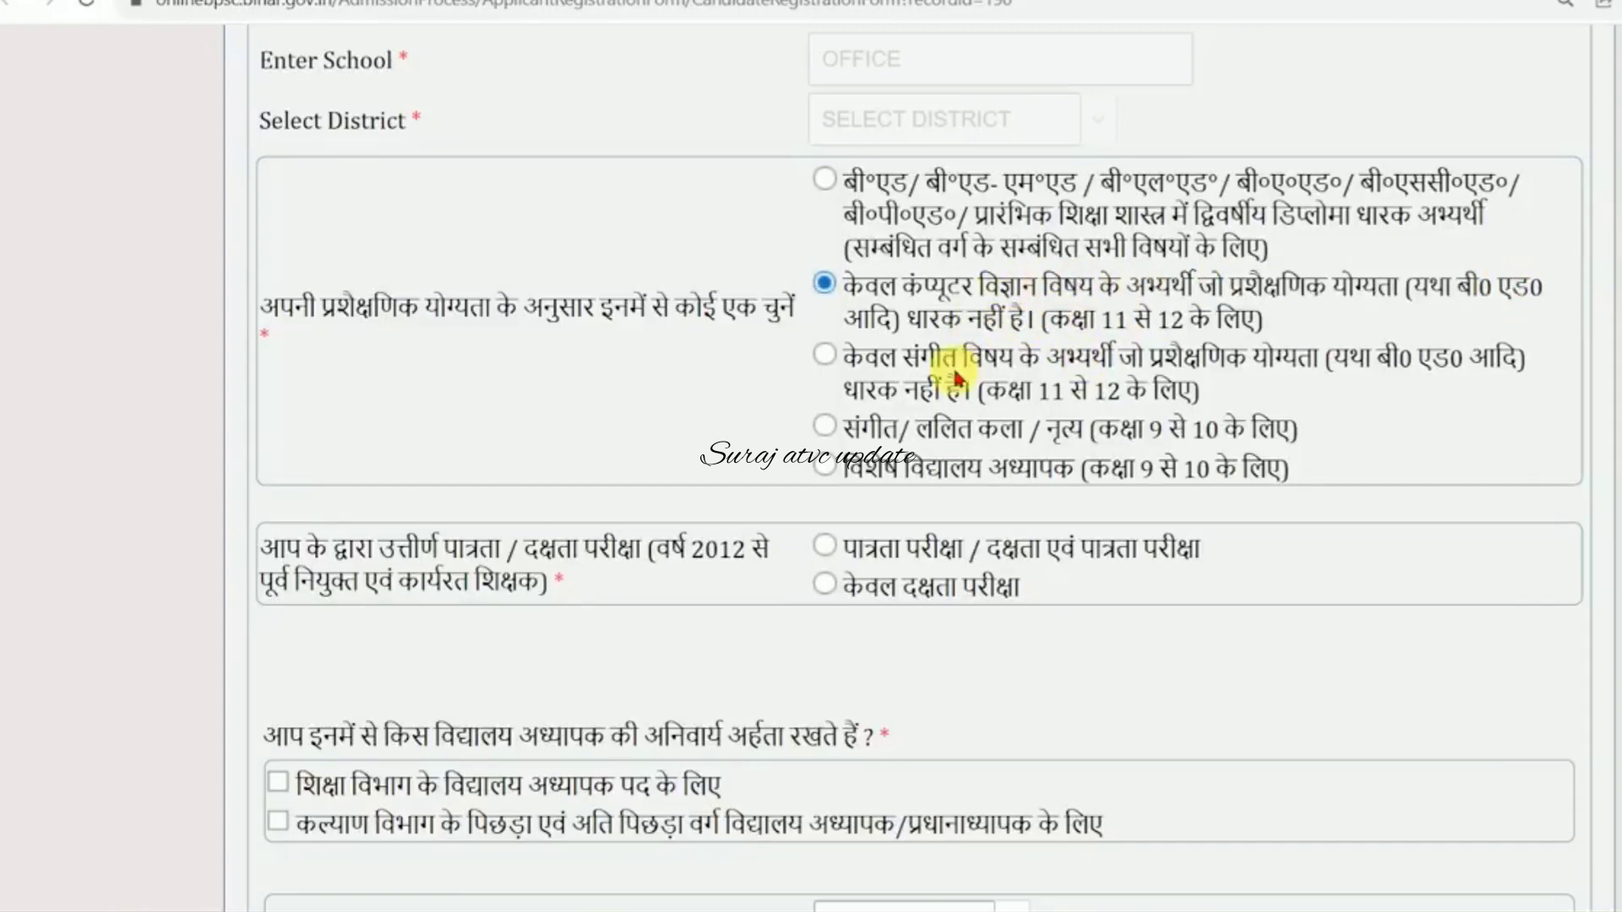
- Try the music, fine arts/dance and special school training qualification options, and select the B.Ed./two-year elementary education diploma holder option
left_click_drag(1013, 357, 1333, 359)
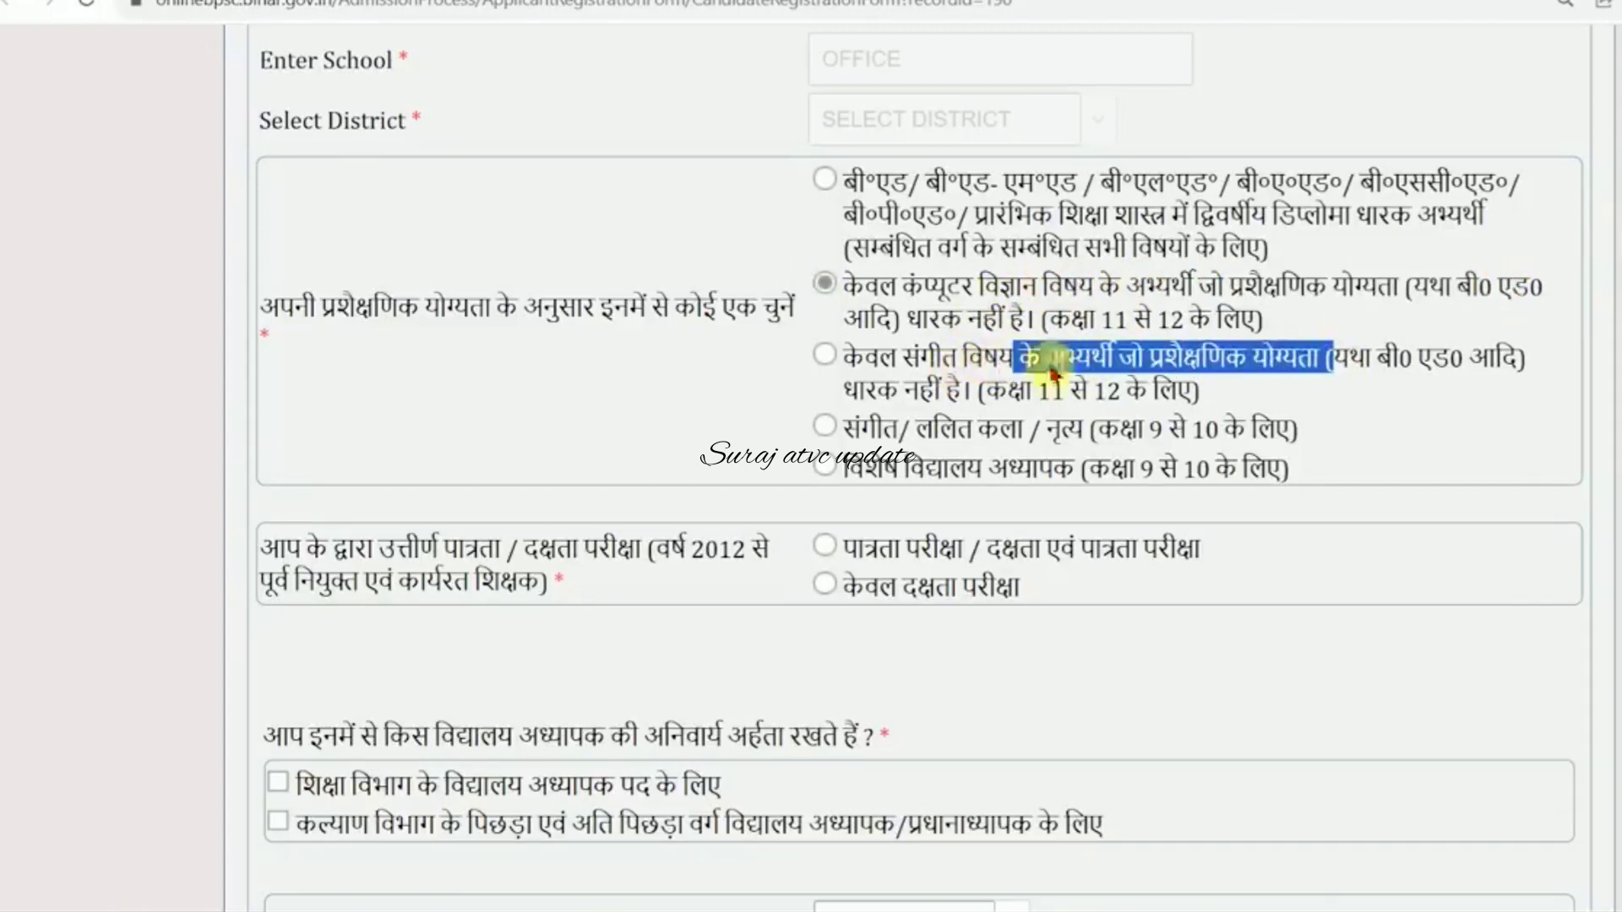
left_click(826, 355)
left_click_drag(910, 435, 1089, 427)
left_click(1164, 431)
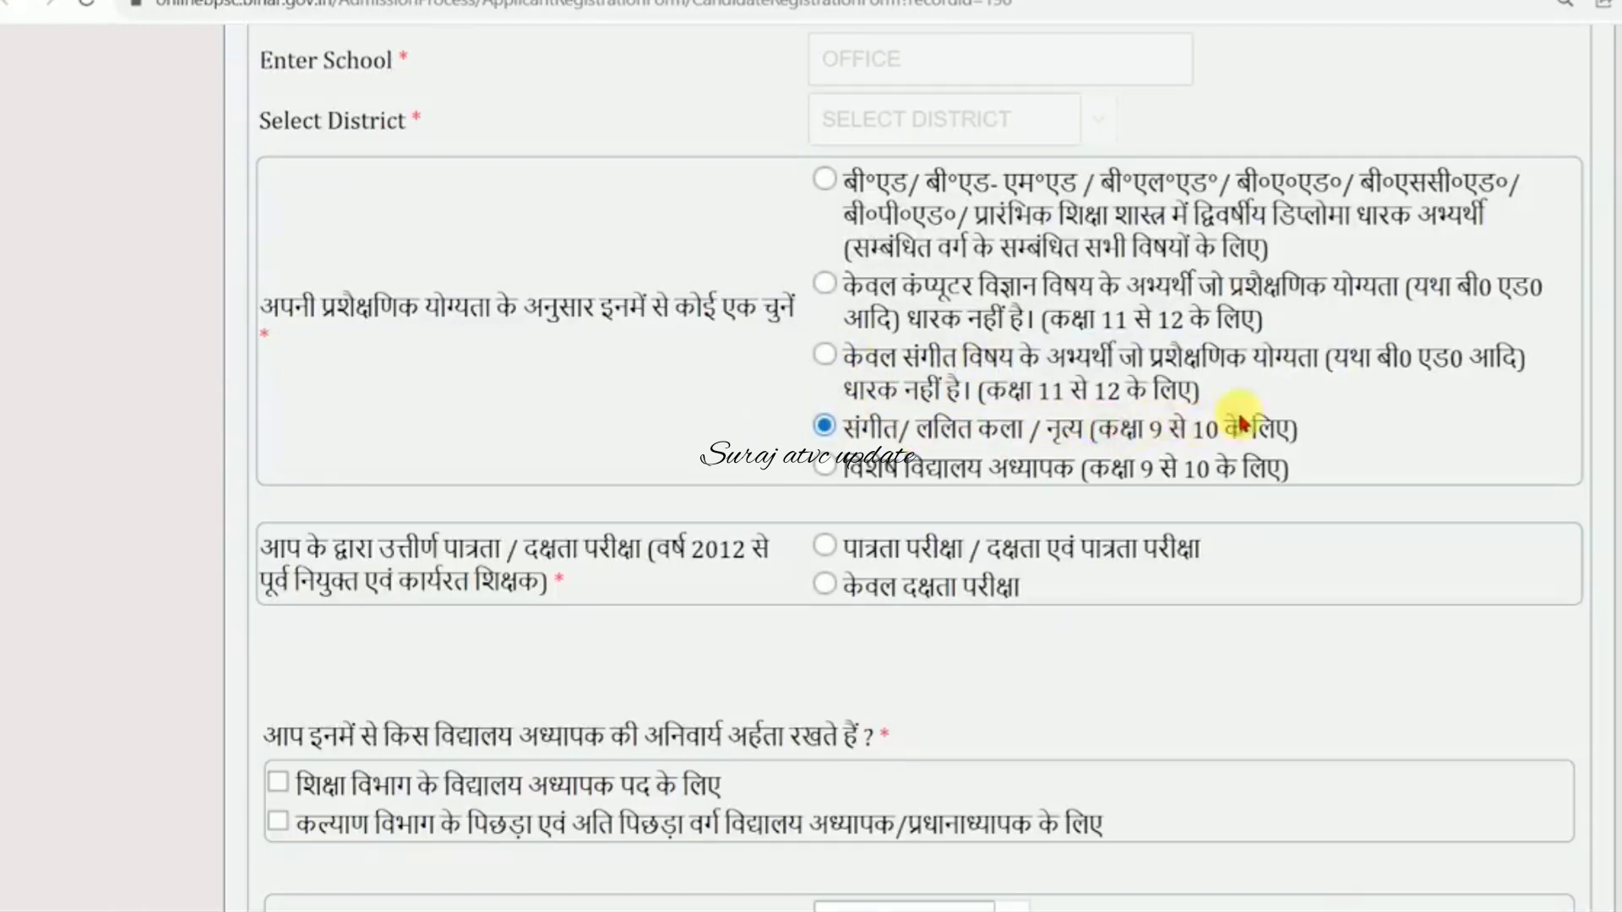
left_click(826, 471)
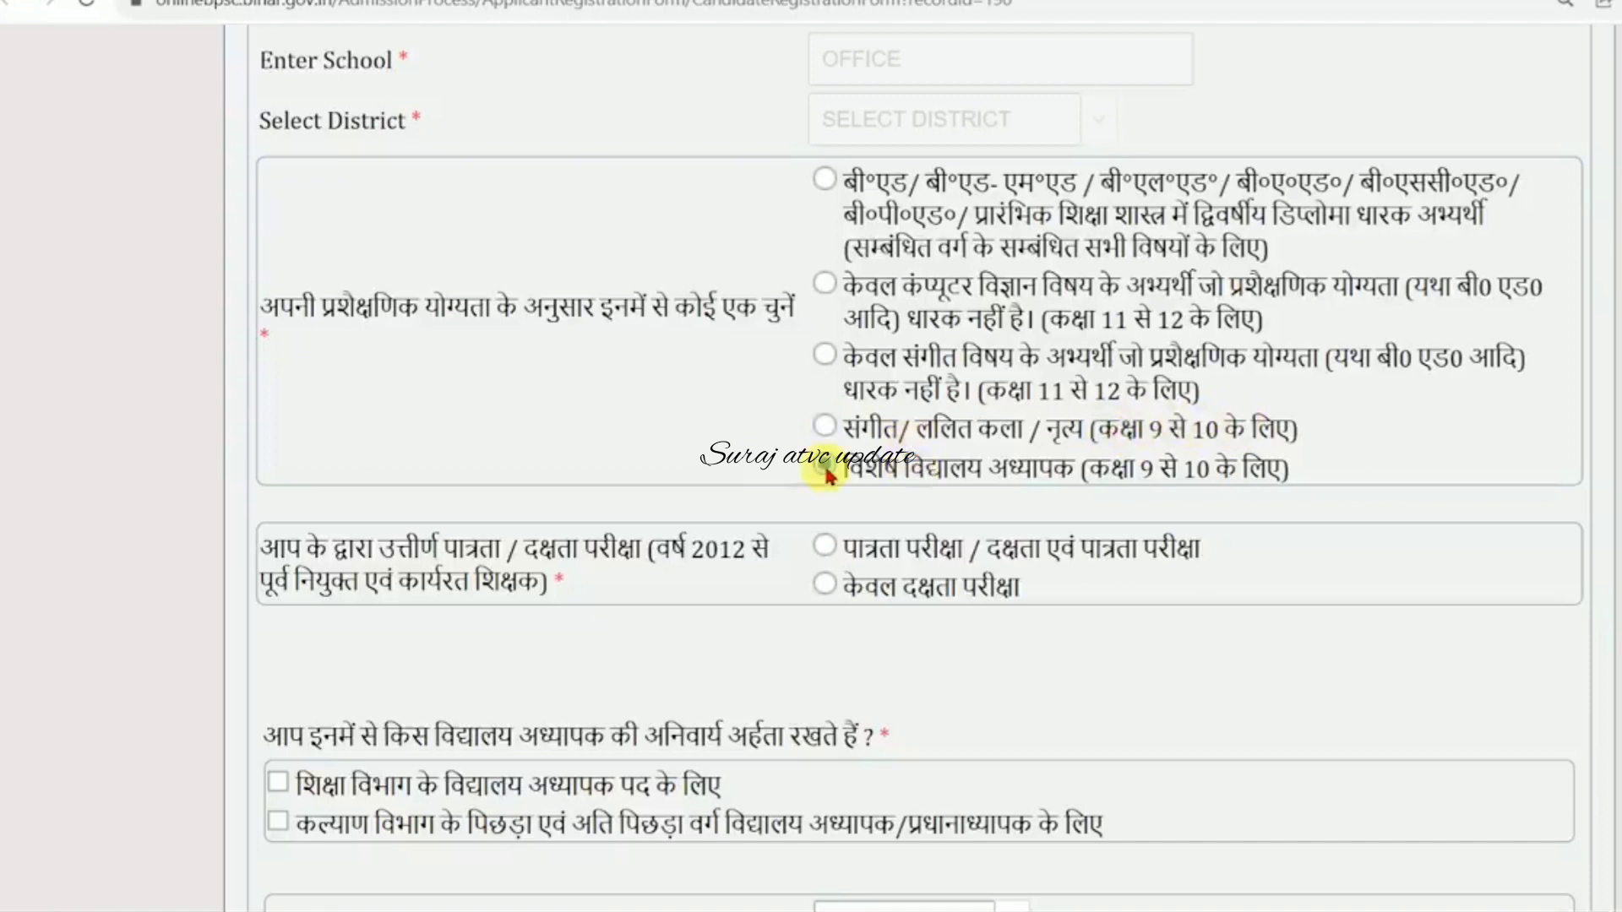
left_click(826, 180)
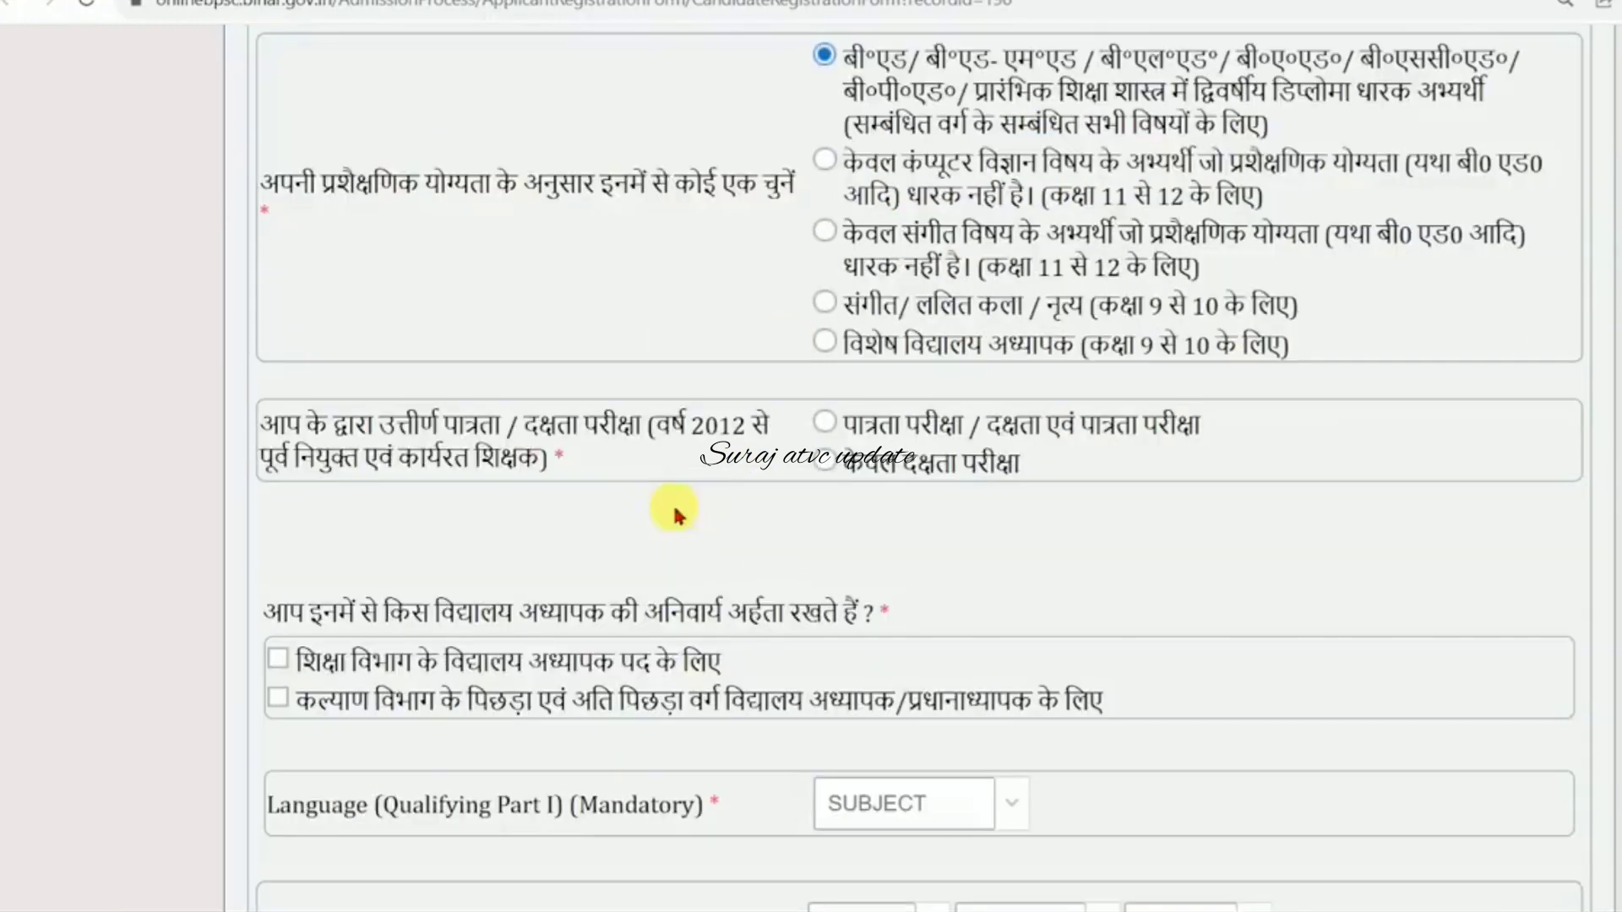
- Read the question about which eligibility or proficiency exam was passed, including its note for working teachers appointed before 2012
scroll(671, 541, "down", 1)
left_click_drag(306, 423, 618, 433)
left_click(561, 434)
left_click_drag(296, 461, 545, 464)
left_click(549, 464)
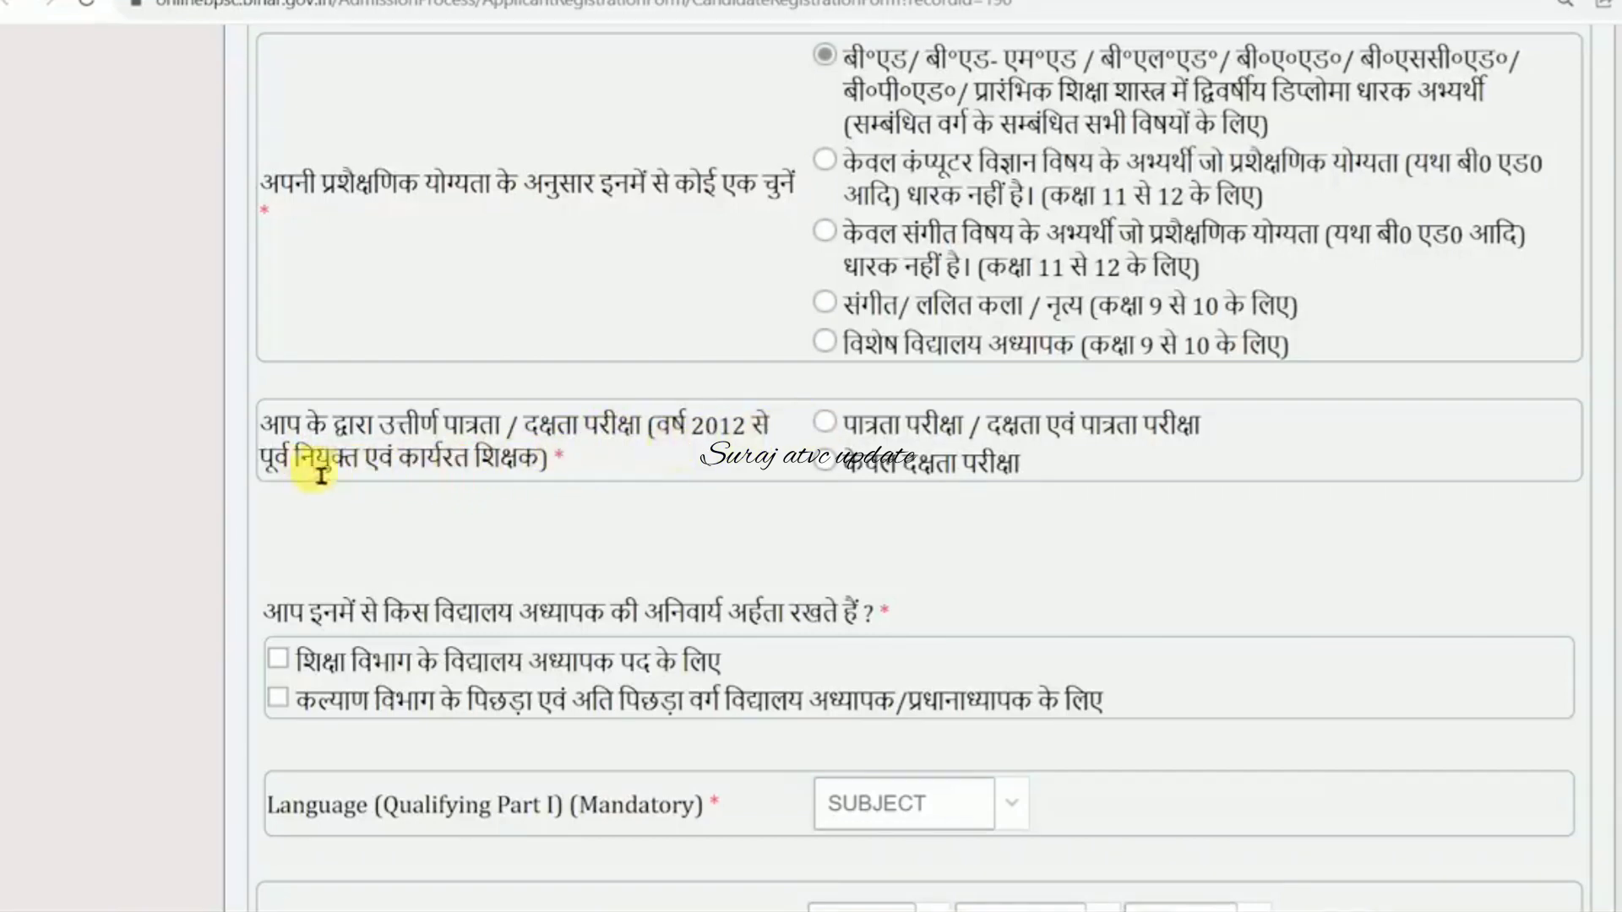
left_click_drag(295, 461, 486, 466)
left_click(486, 467)
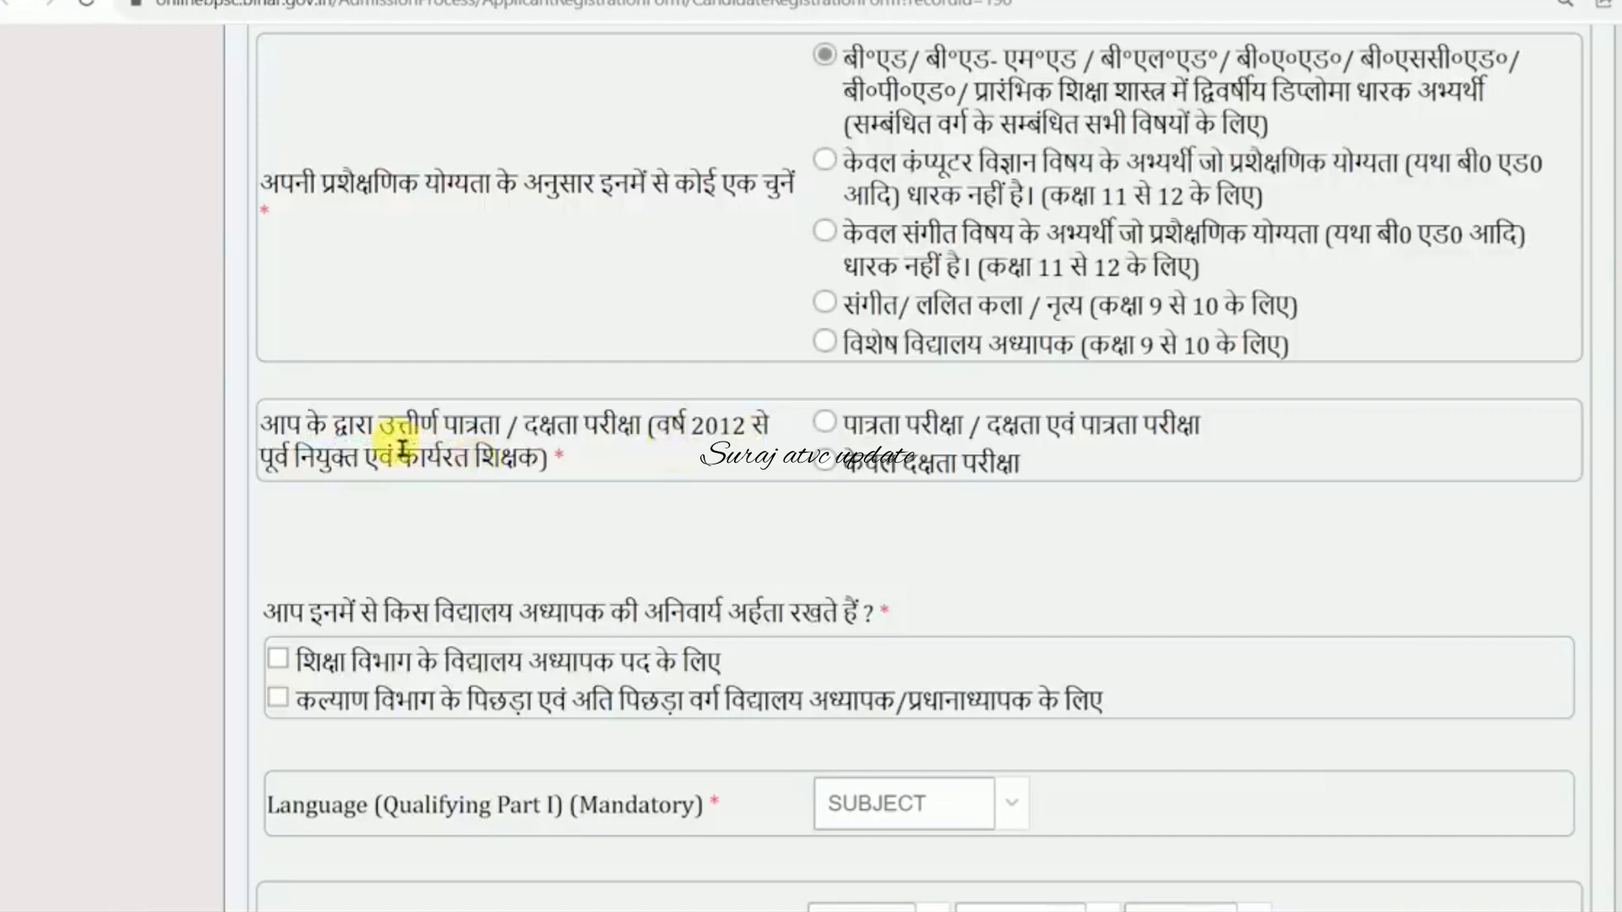
left_click_drag(394, 432, 518, 439)
left_click(511, 444)
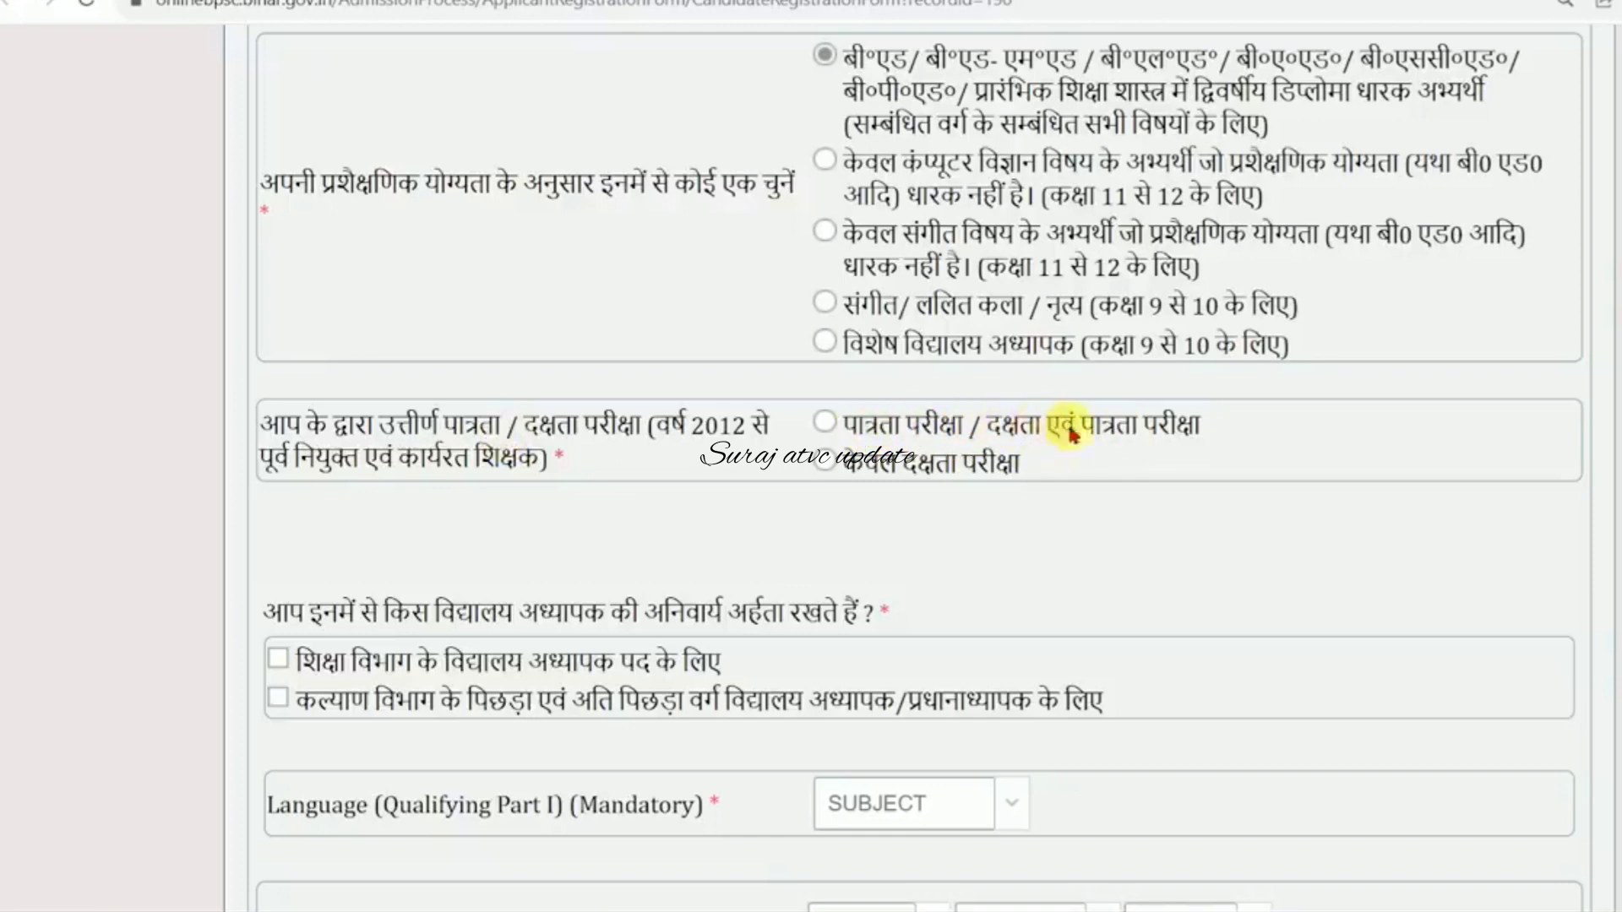
- Try the eligibility / proficiency and eligibility exam option, read its validation message, and tick CTET PAPER II / BTET PAPER II for classes 6 - 8
left_click(838, 427)
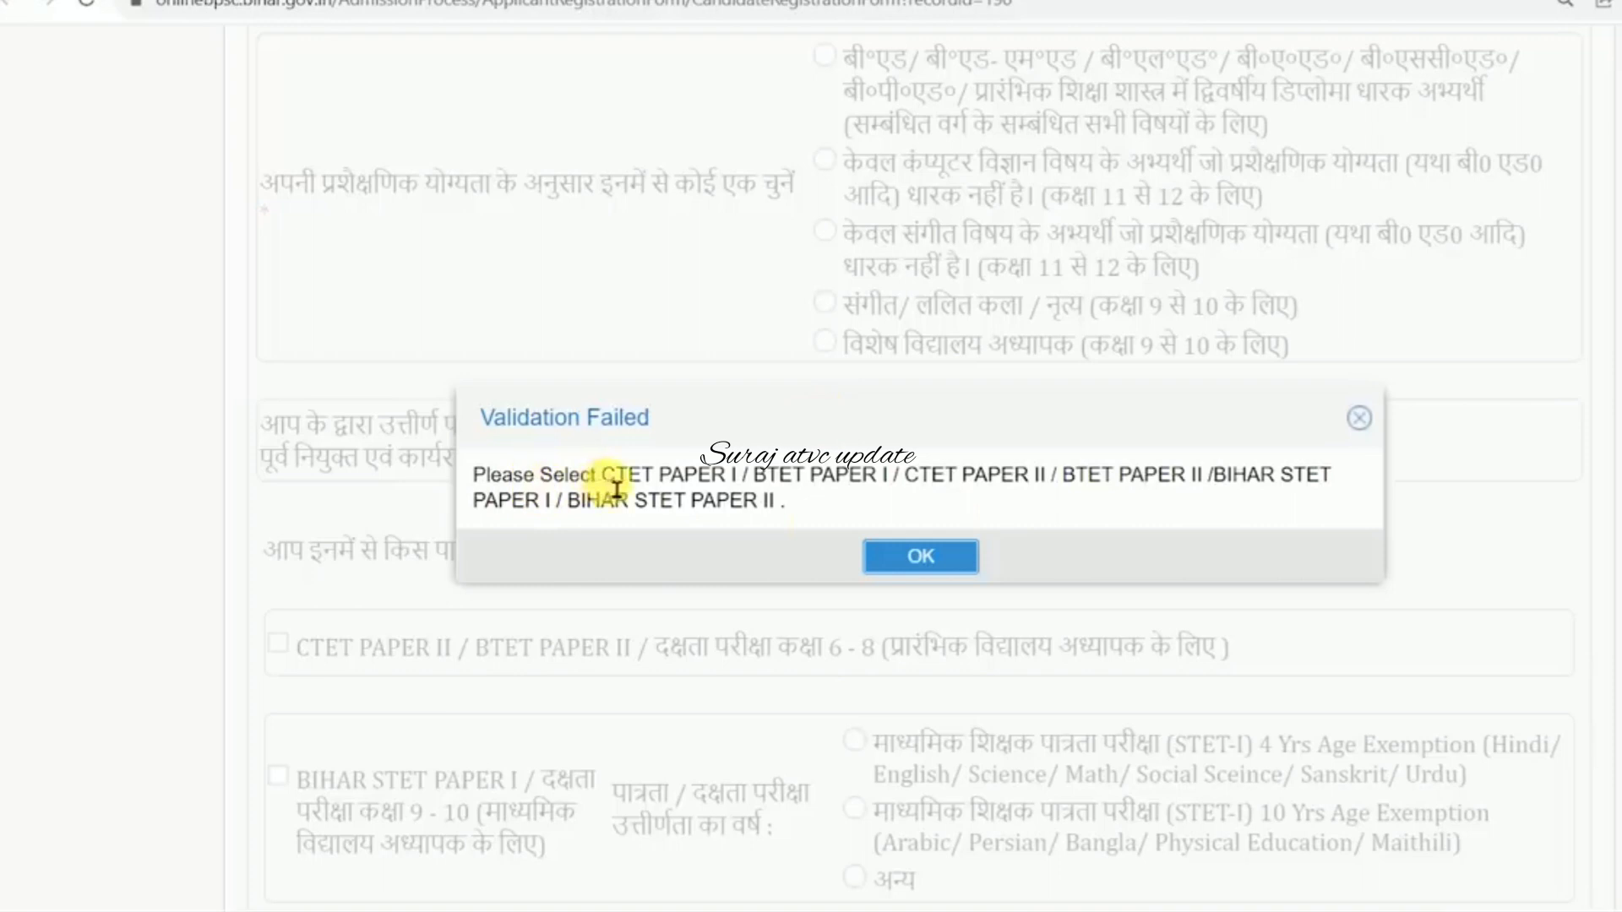
left_click_drag(603, 478, 1220, 494)
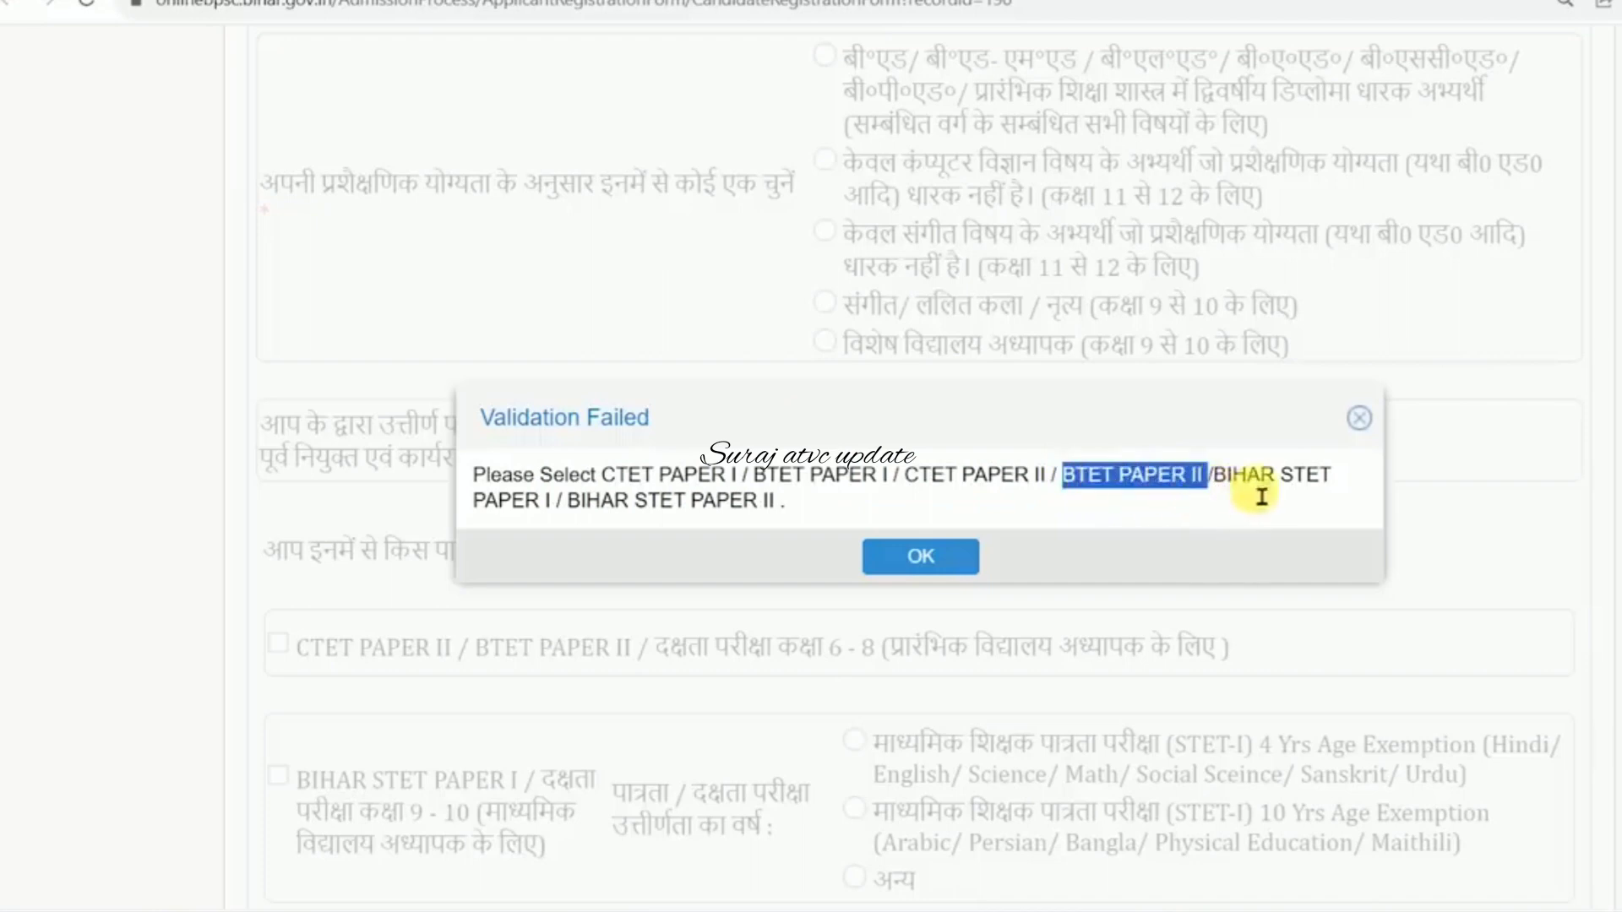
left_click_drag(570, 517, 782, 515)
left_click(786, 521)
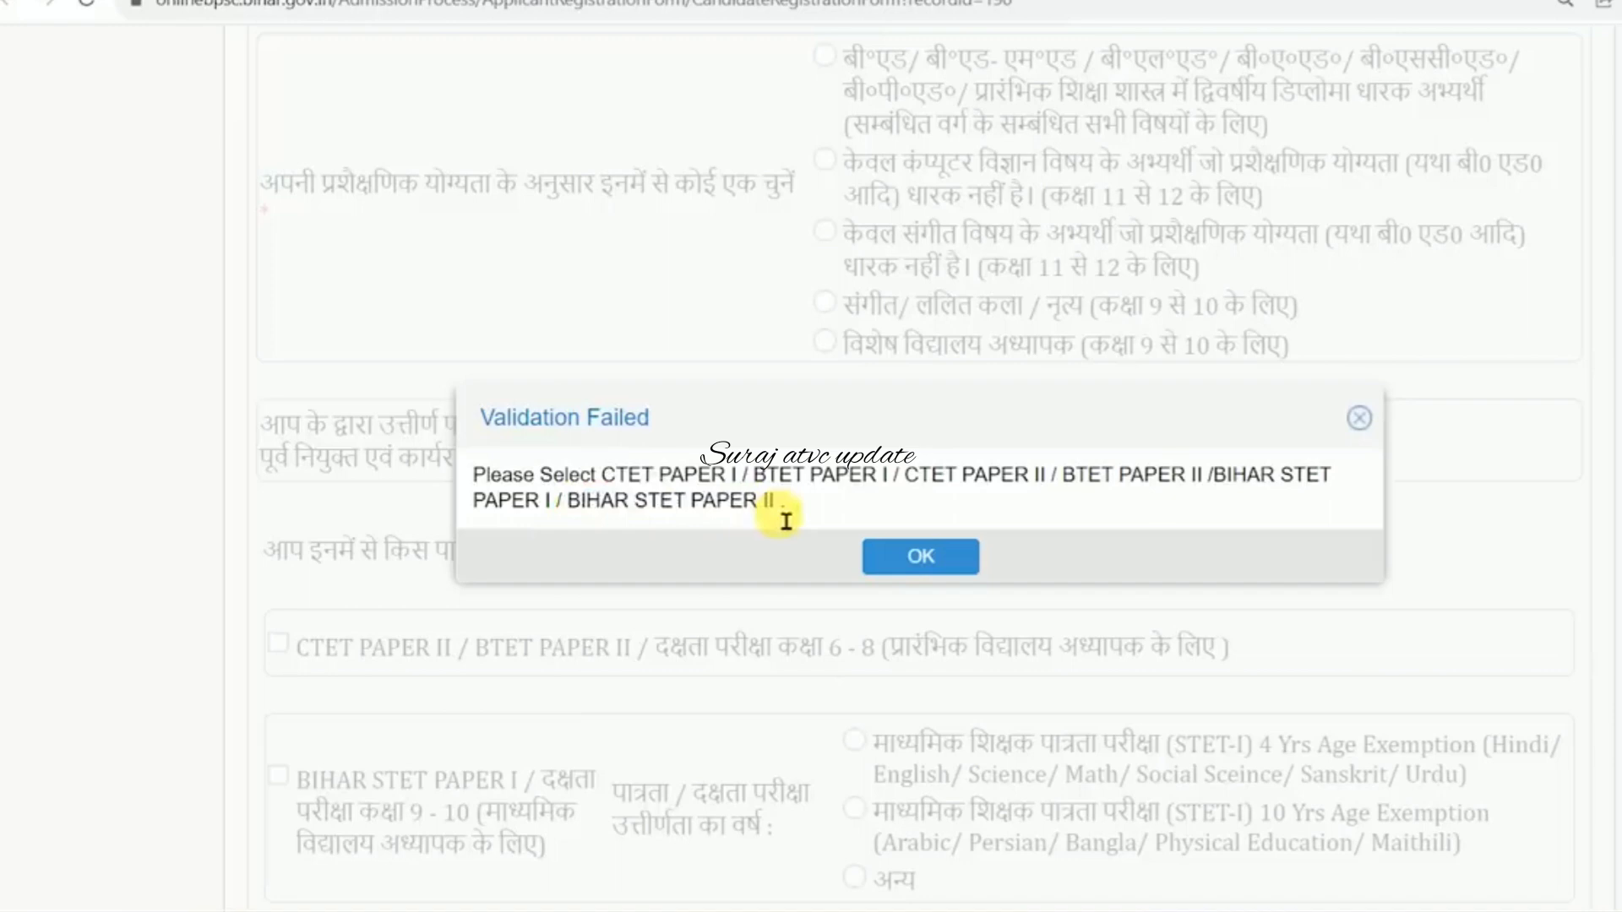
left_click_drag(603, 483, 1050, 488)
left_click(968, 498)
left_click(933, 554)
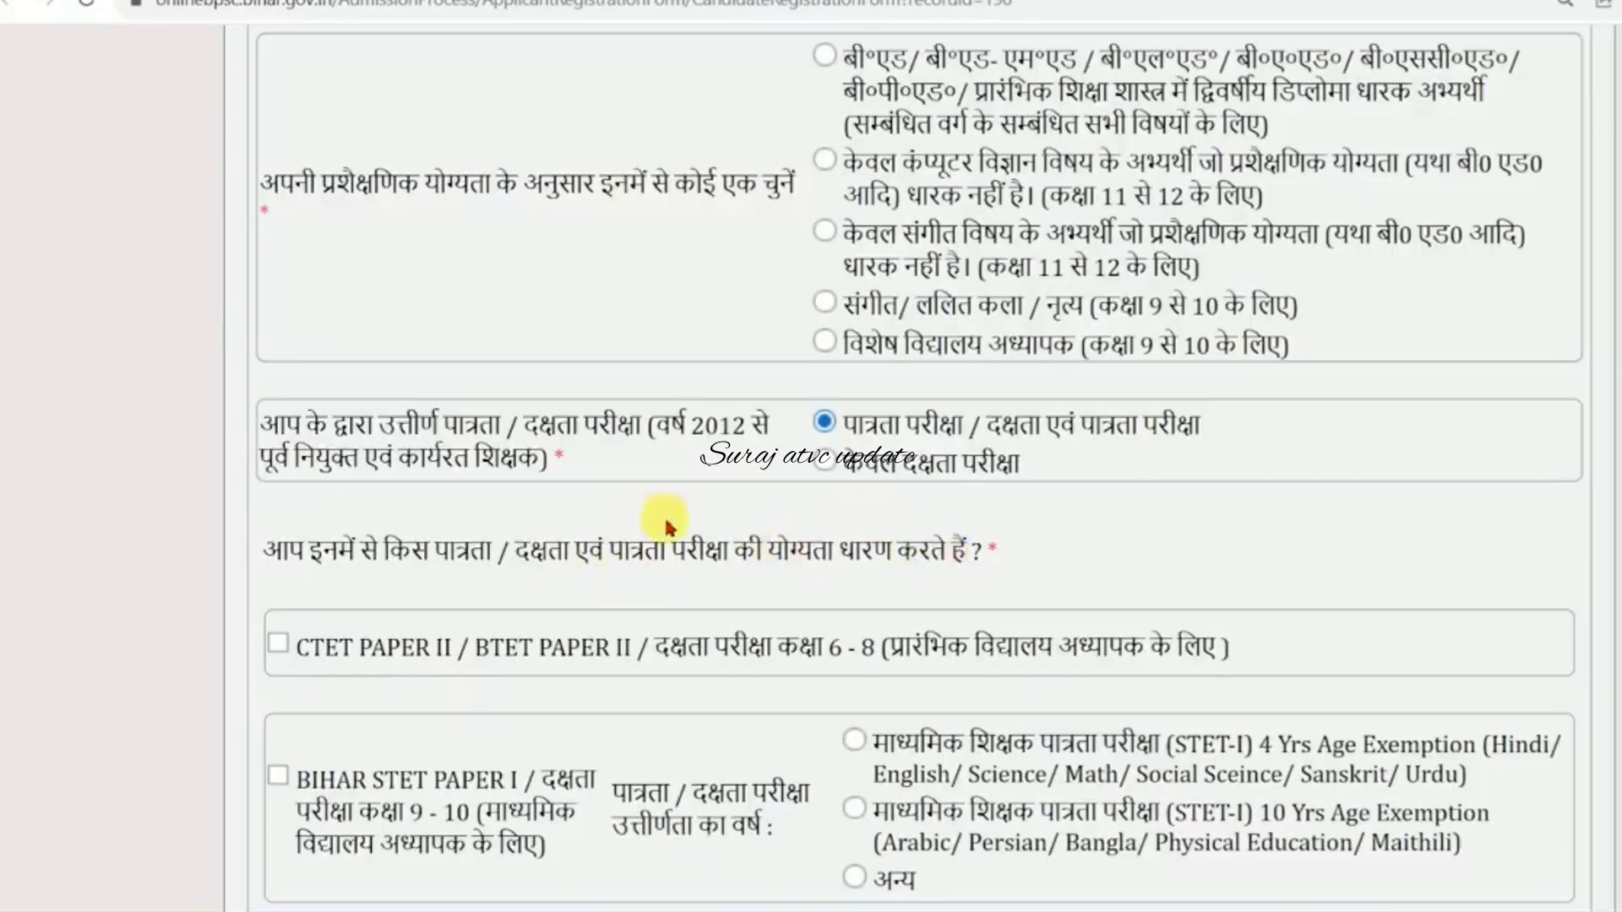
left_click(283, 645)
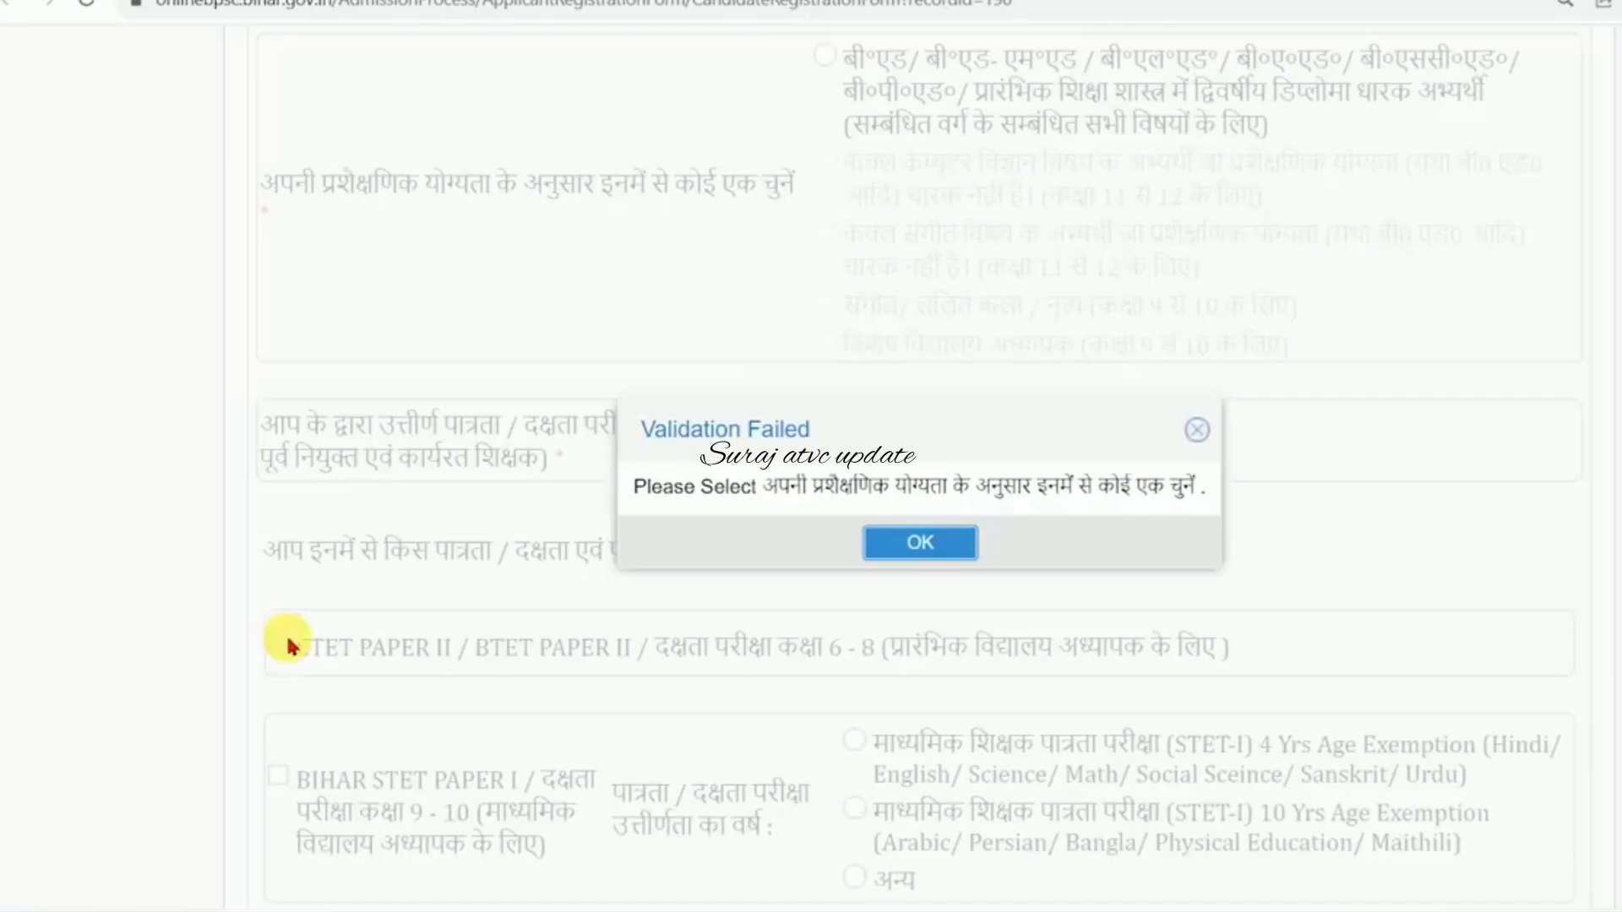
left_click(922, 545)
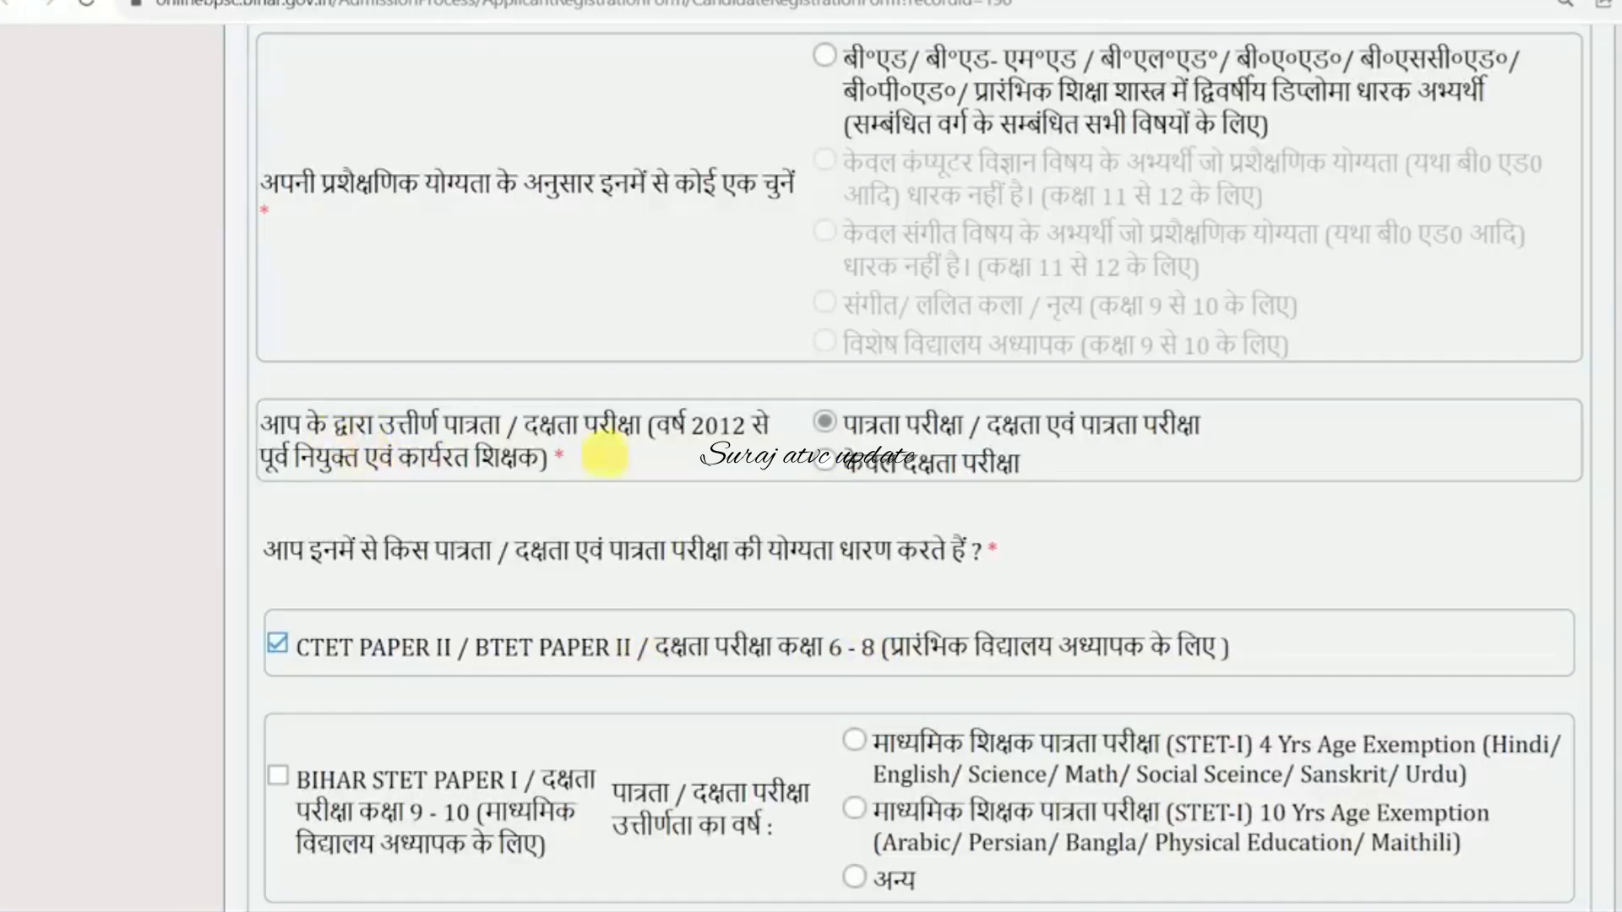
- Try the proficiency-exam-only option for the passed exam, and read and dismiss its validation message
left_click(826, 463)
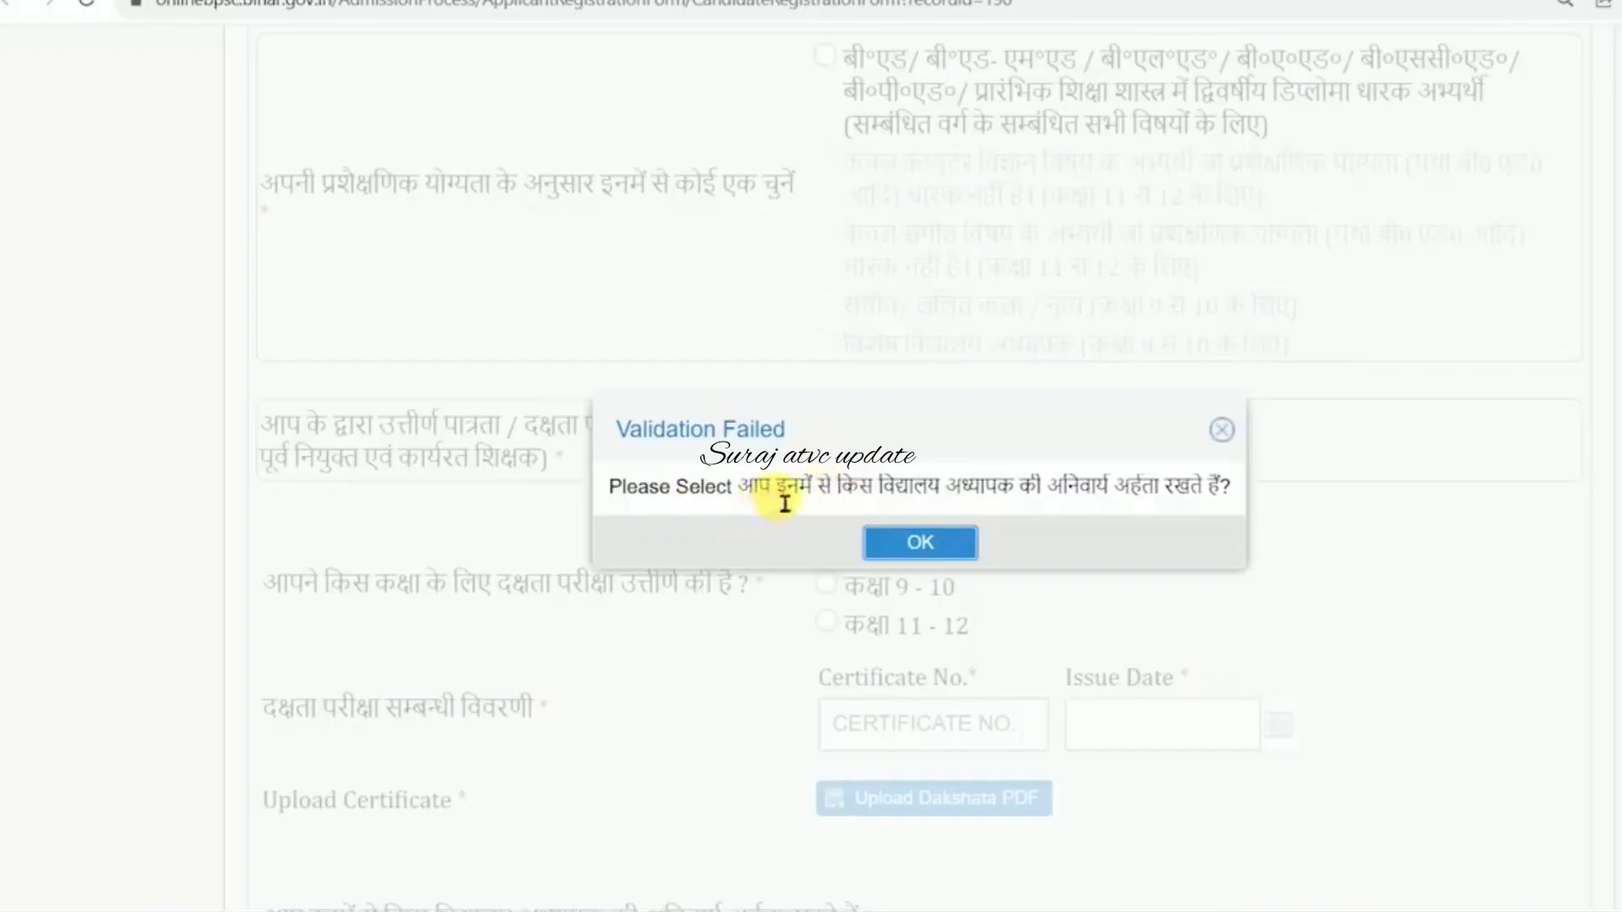
left_click_drag(785, 503, 1158, 504)
left_click(1164, 507)
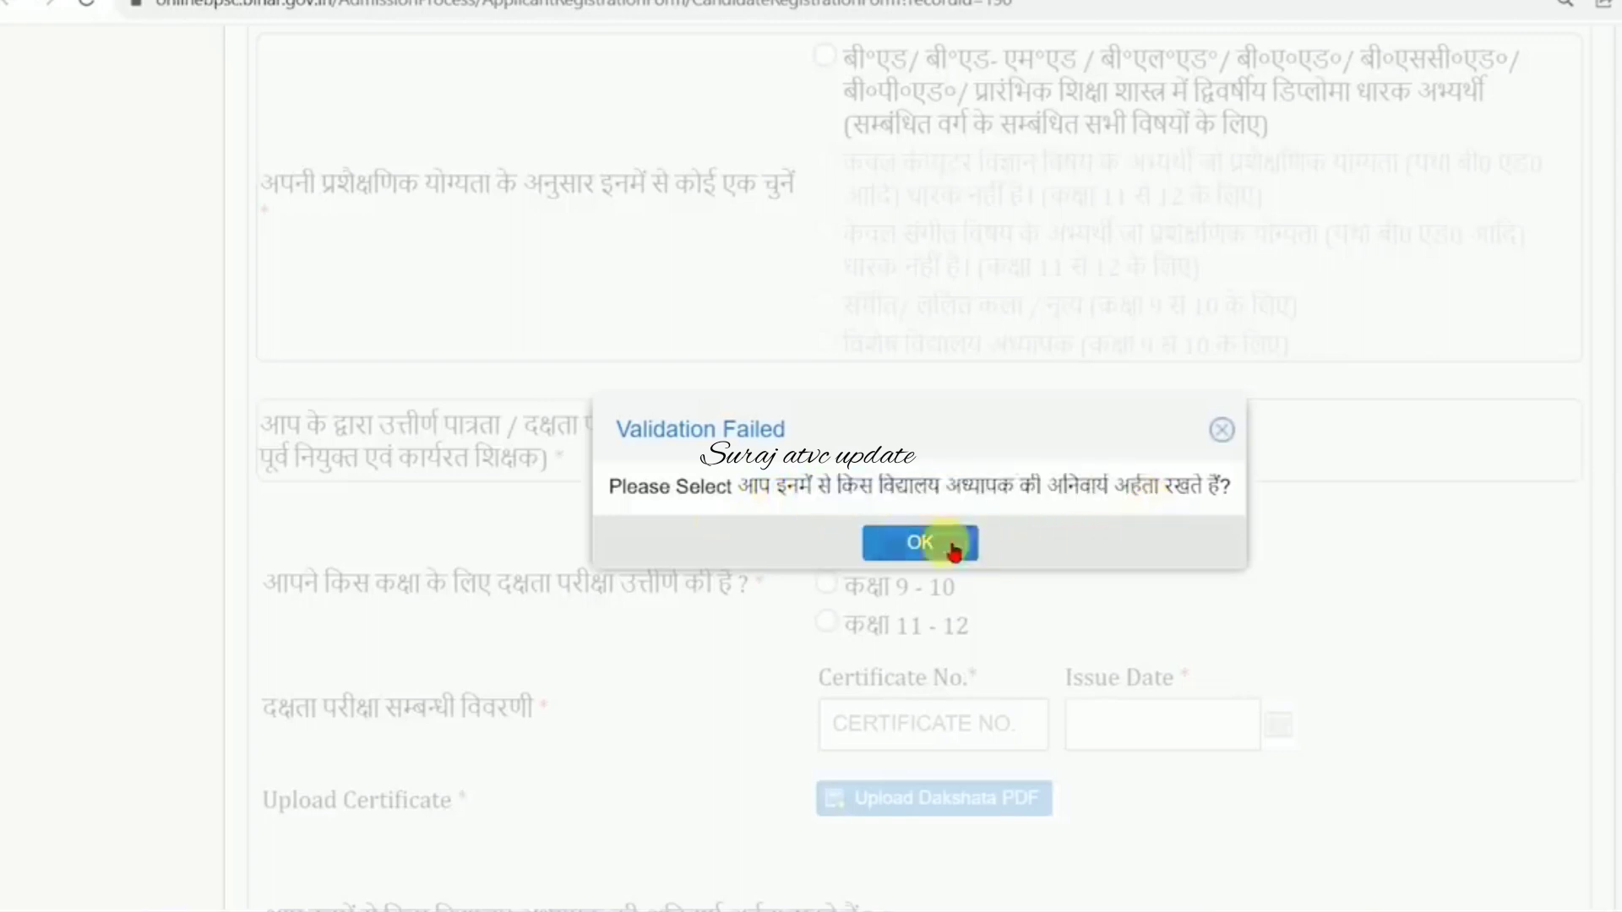
left_click(952, 549)
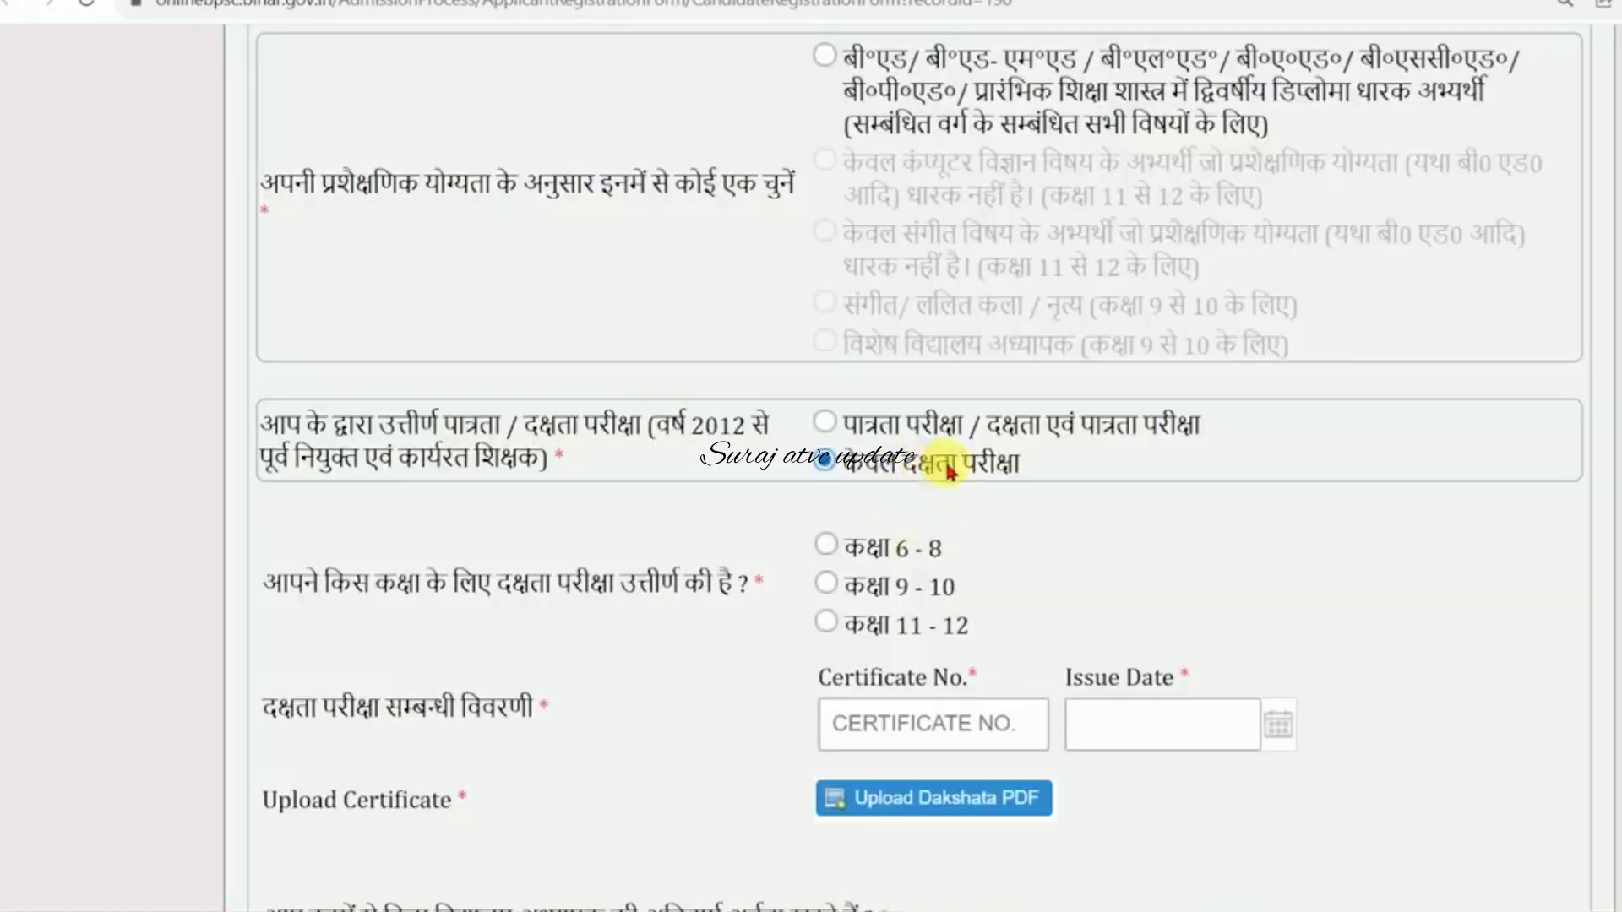
- Try class 6 - 8 as the proficiency exam level and review the certificate number, issue date and Dakshata PDF upload fields
left_click_drag(325, 586, 718, 591)
left_click(718, 592)
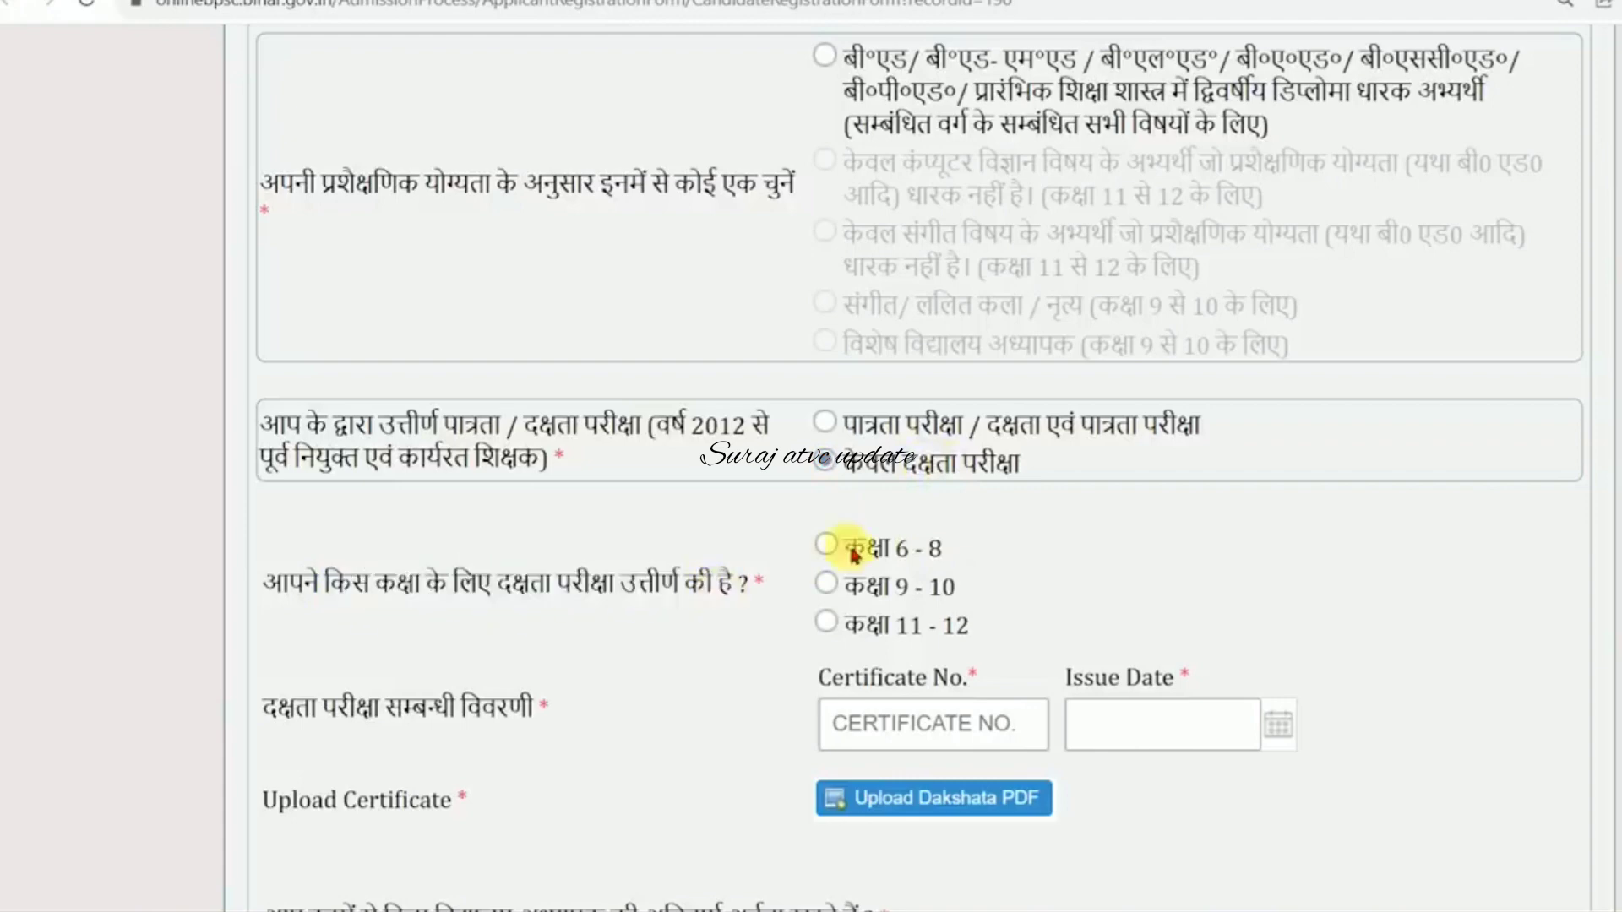
left_click(826, 544)
left_click(917, 541)
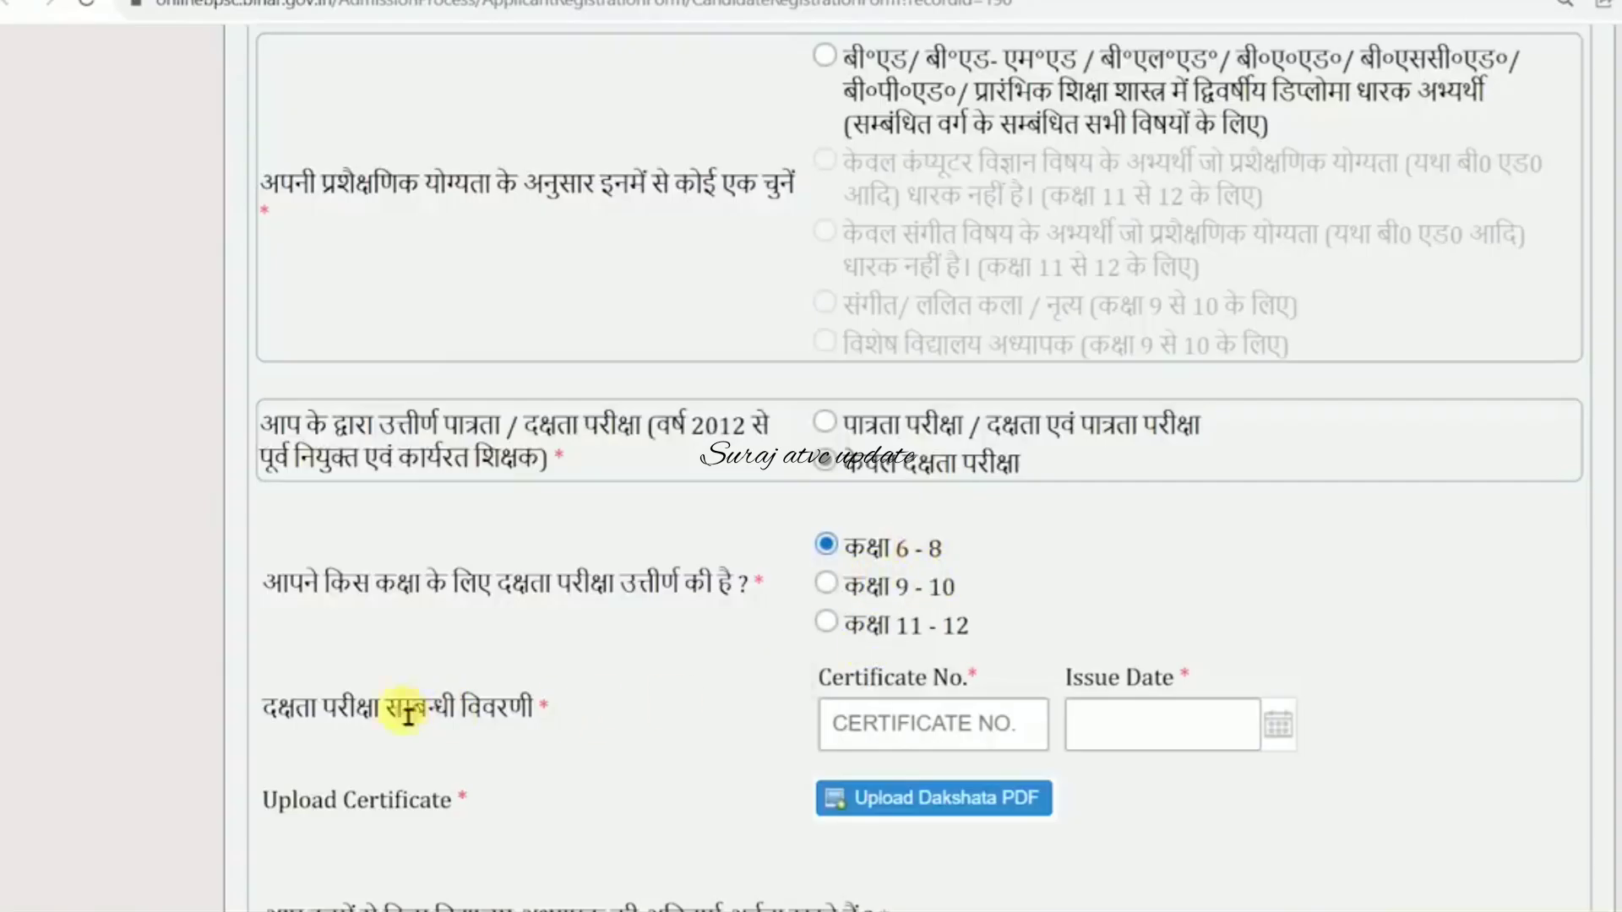
left_click_drag(353, 714, 489, 708)
left_click(382, 487)
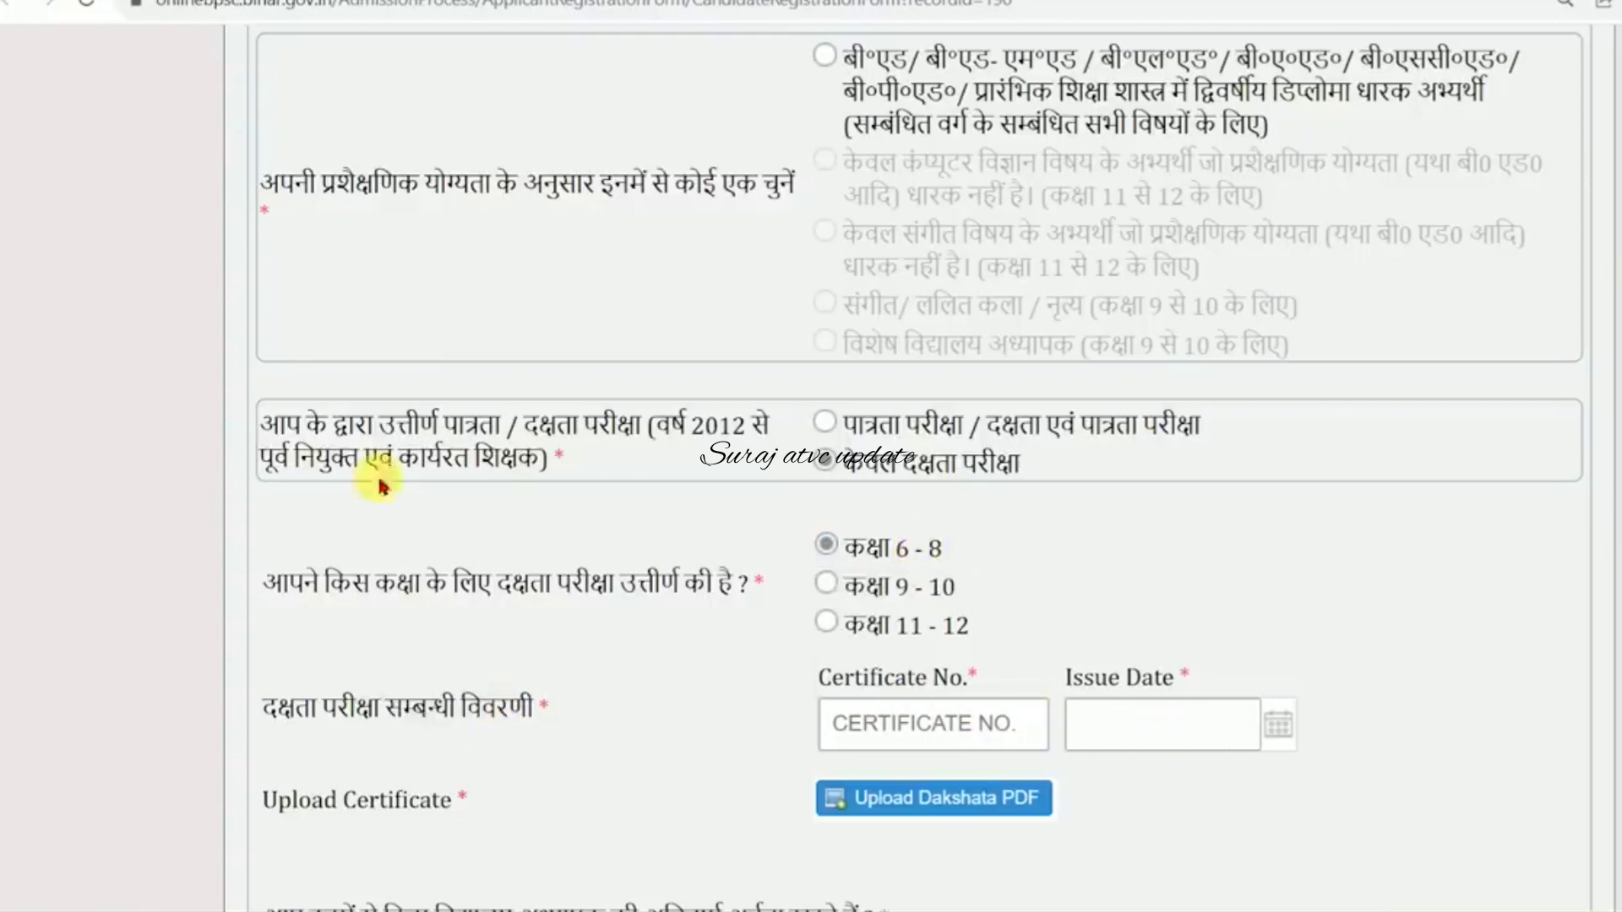
left_click(946, 477)
scroll(688, 477, "down", 3)
scroll(694, 481, "up", 2)
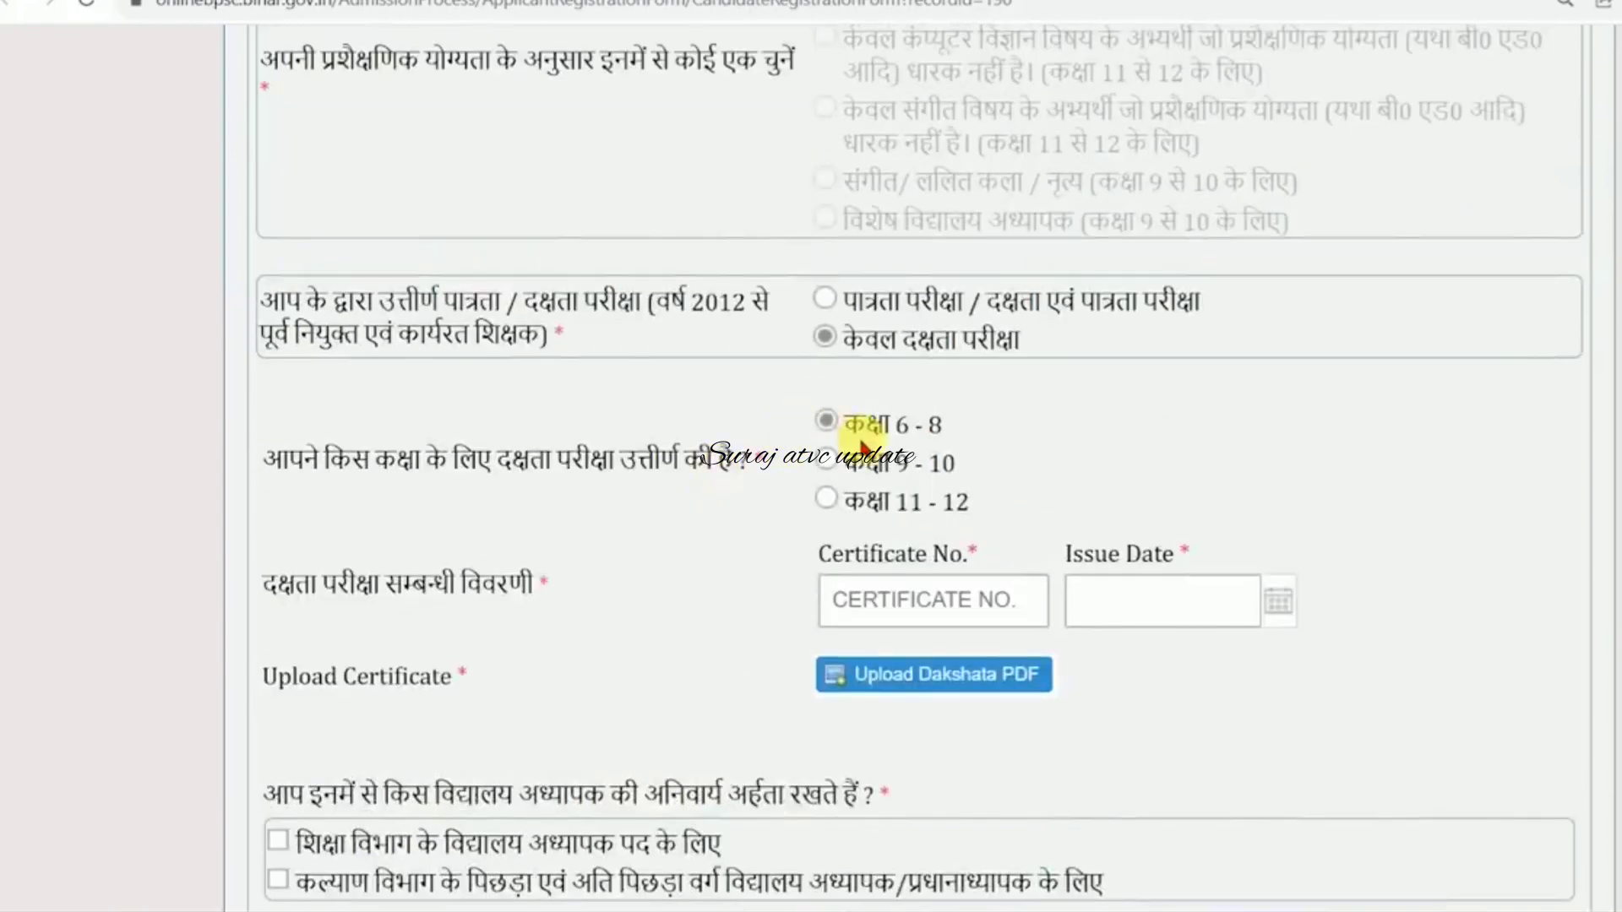
- Set the passed exam to eligibility / proficiency and eligibility exam, and review the question about which of these exams the candidate holds
left_click(826, 299)
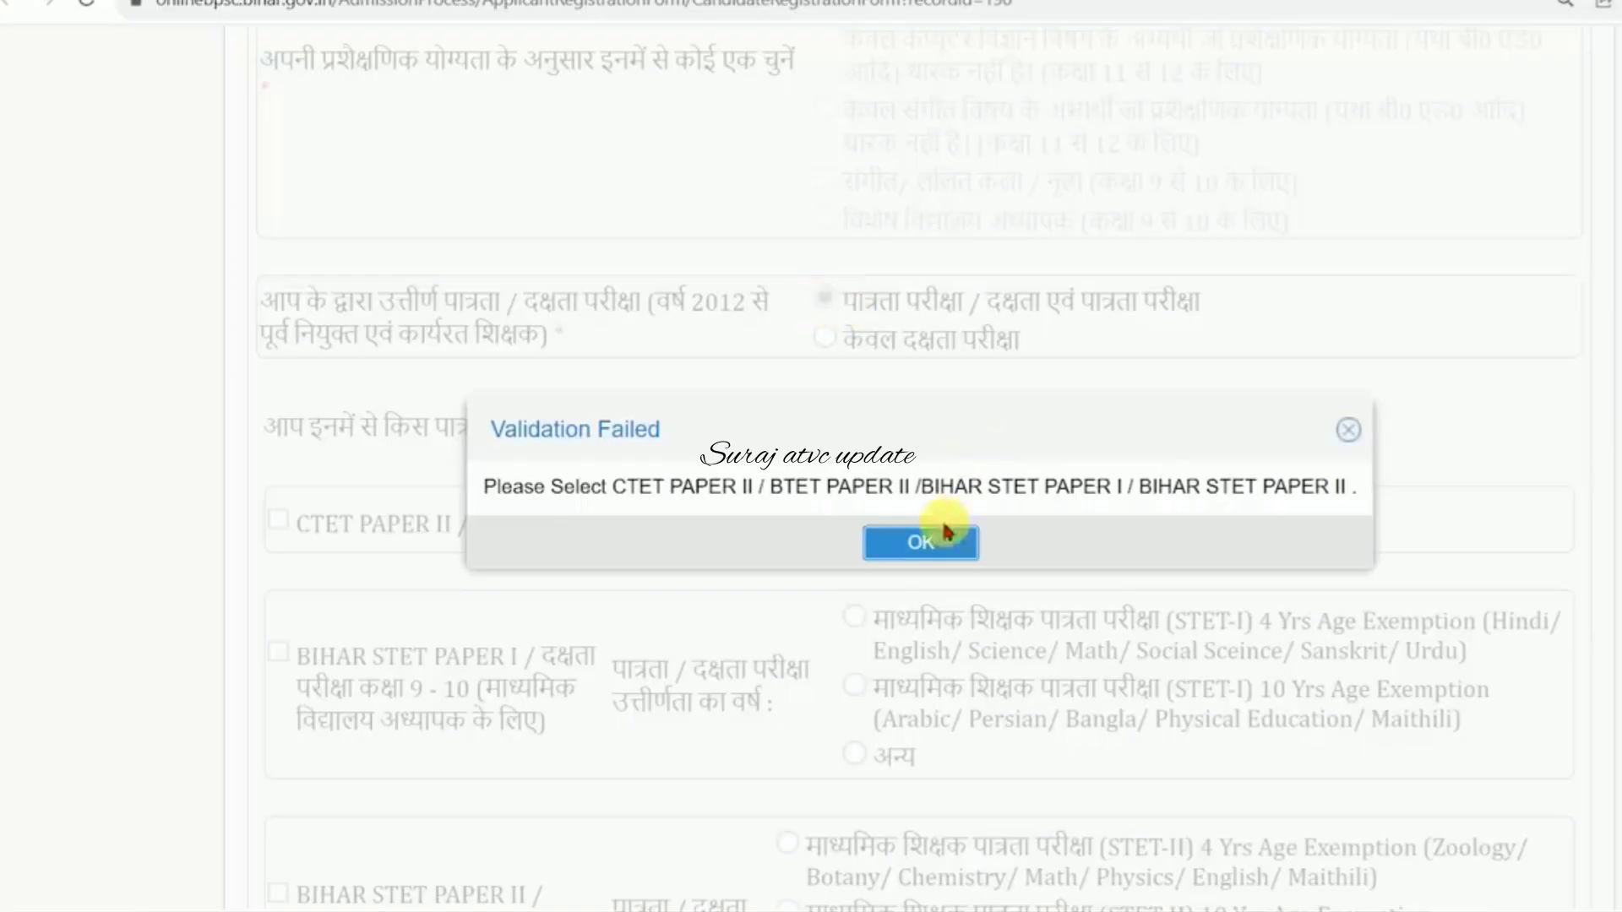
left_click(944, 532)
scroll(887, 338, "up", 2)
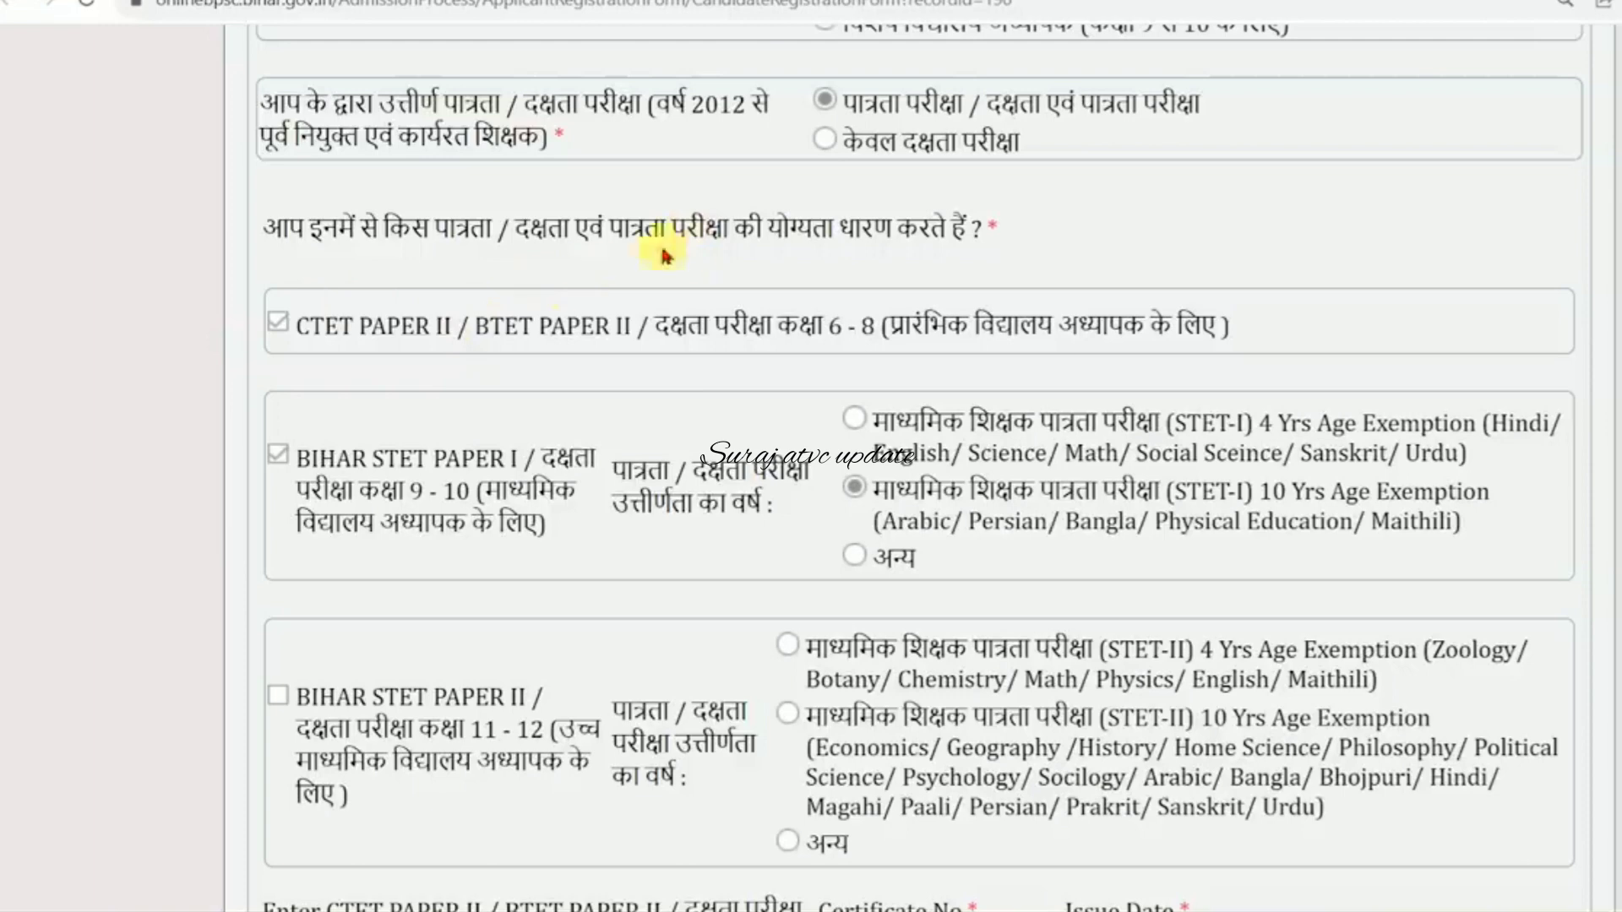
left_click_drag(555, 245, 875, 246)
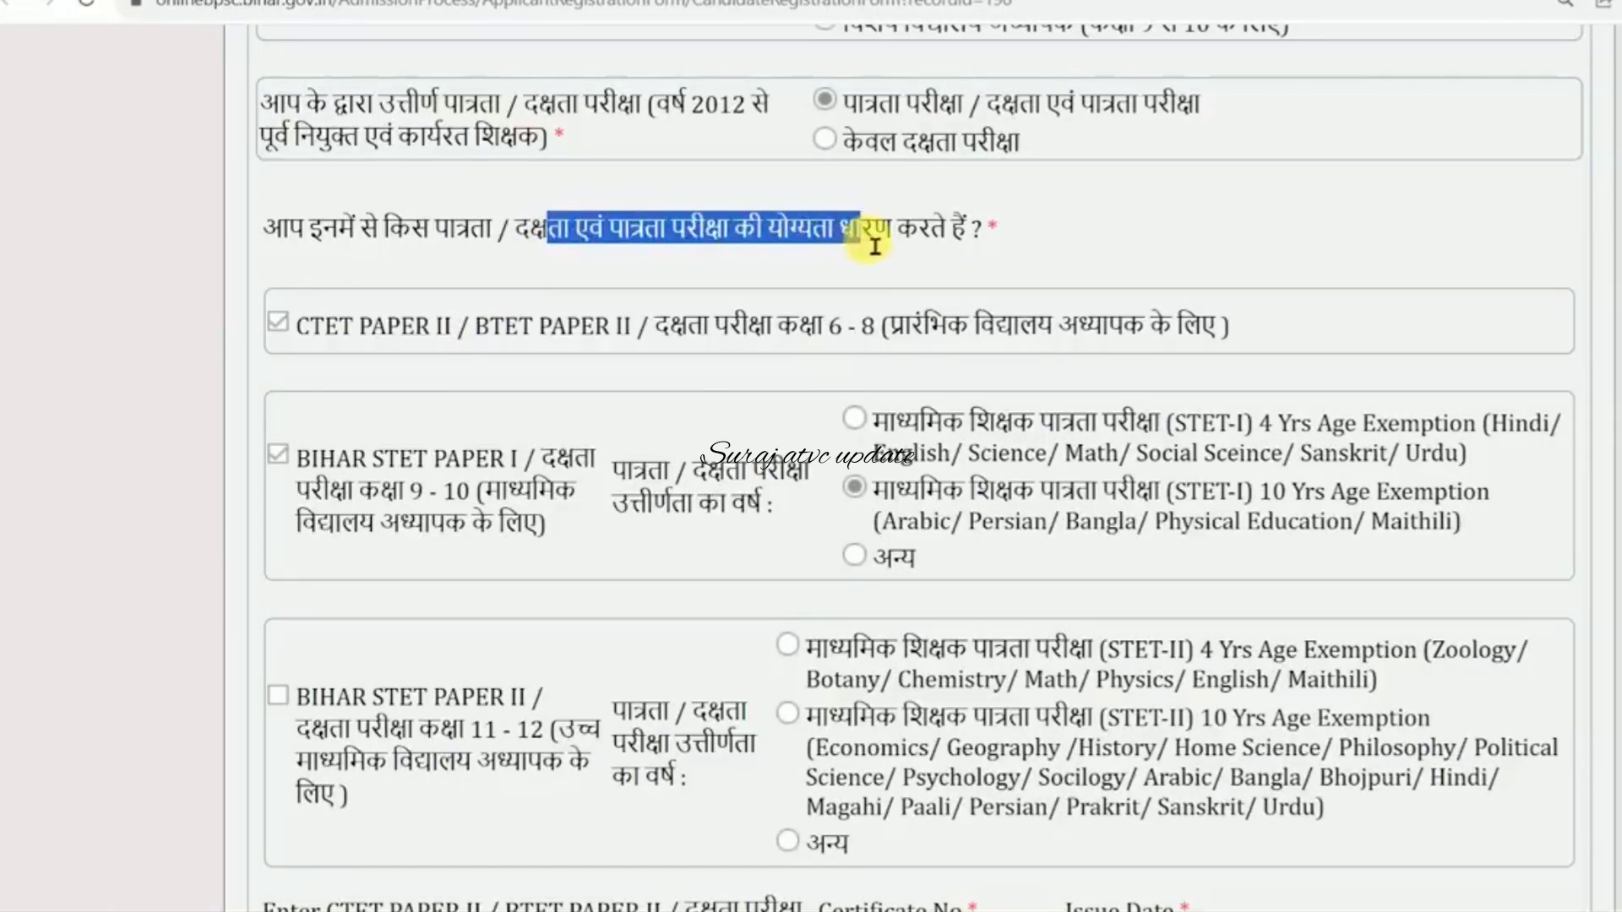
left_click(721, 257)
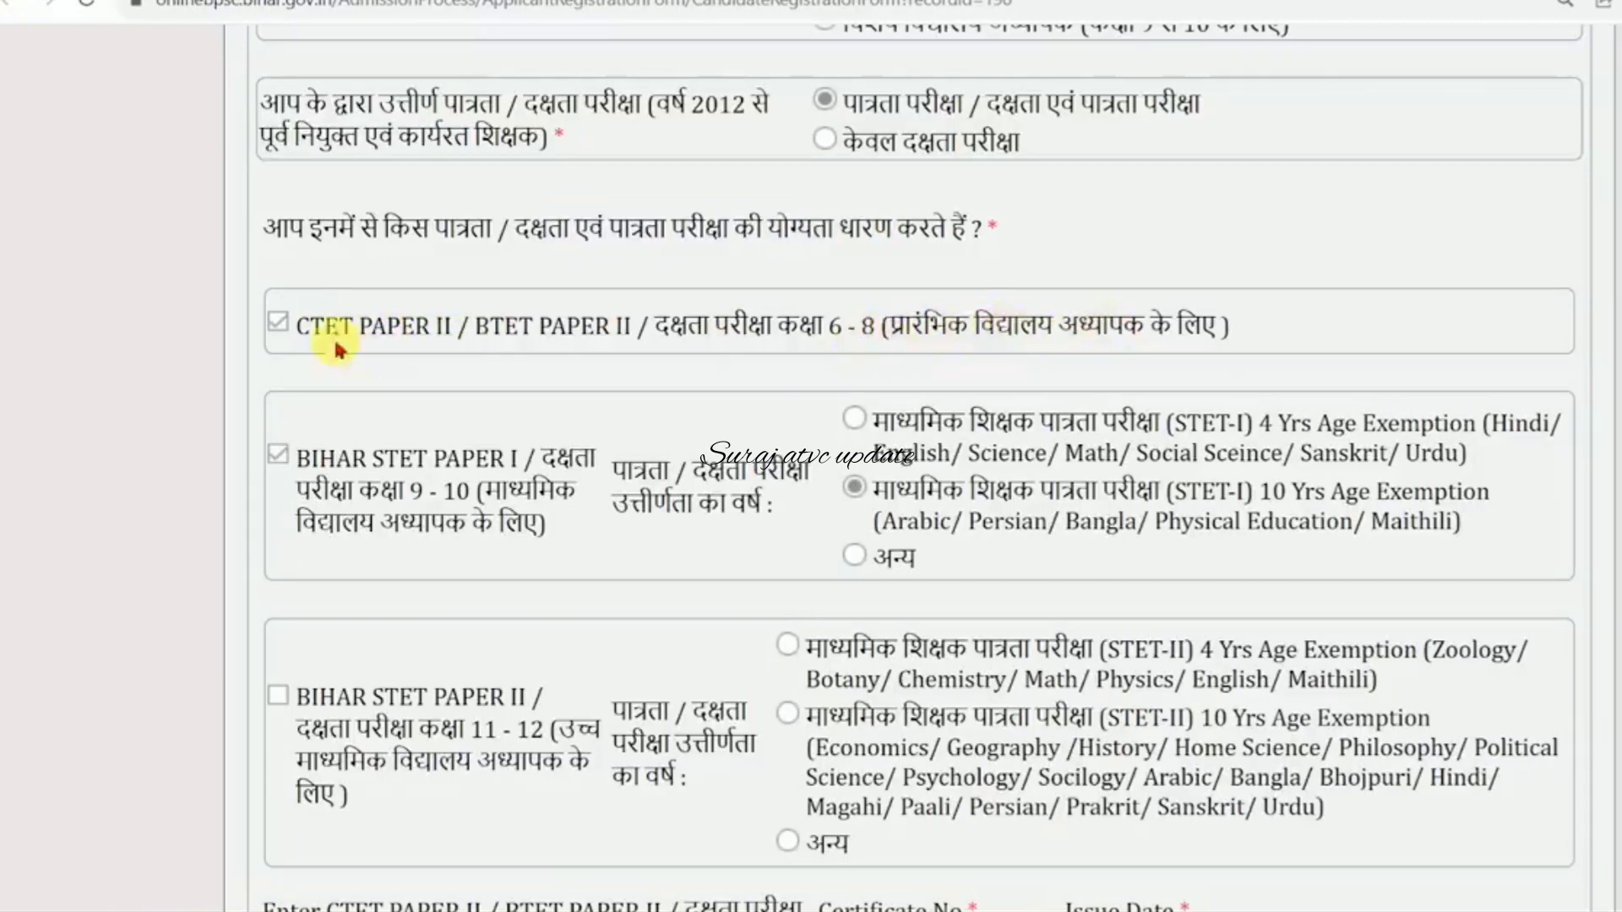
- Untick CTET PAPER II / BTET PAPER II, and clear and tick again BIHAR STET PAPER I for classes 9 - 10
left_click(278, 324)
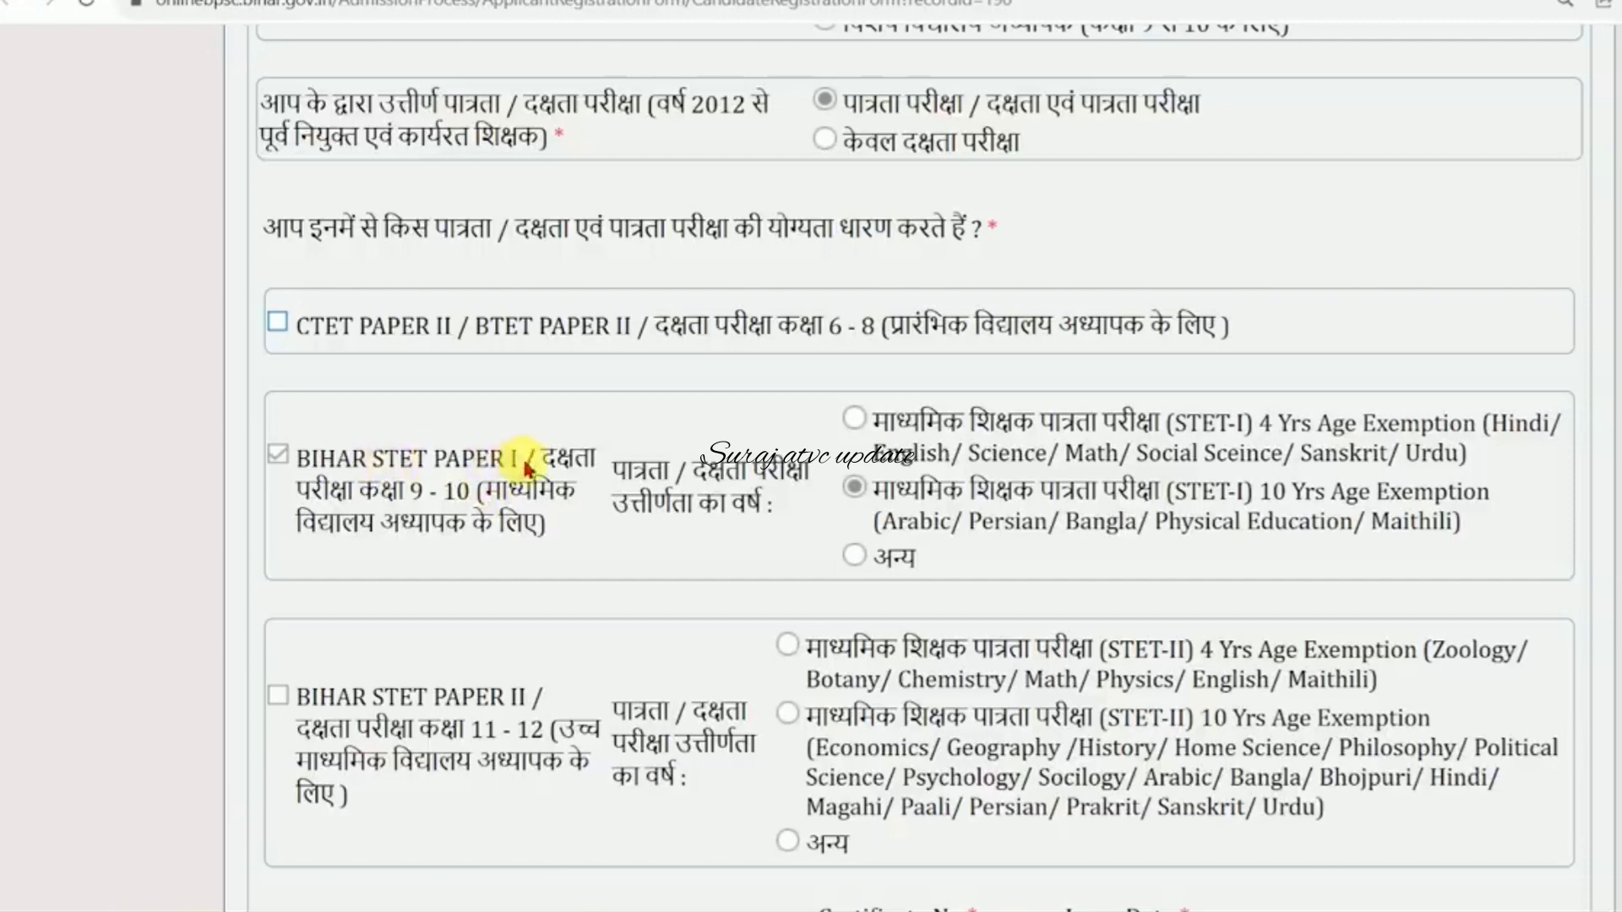
left_click_drag(411, 493, 469, 498)
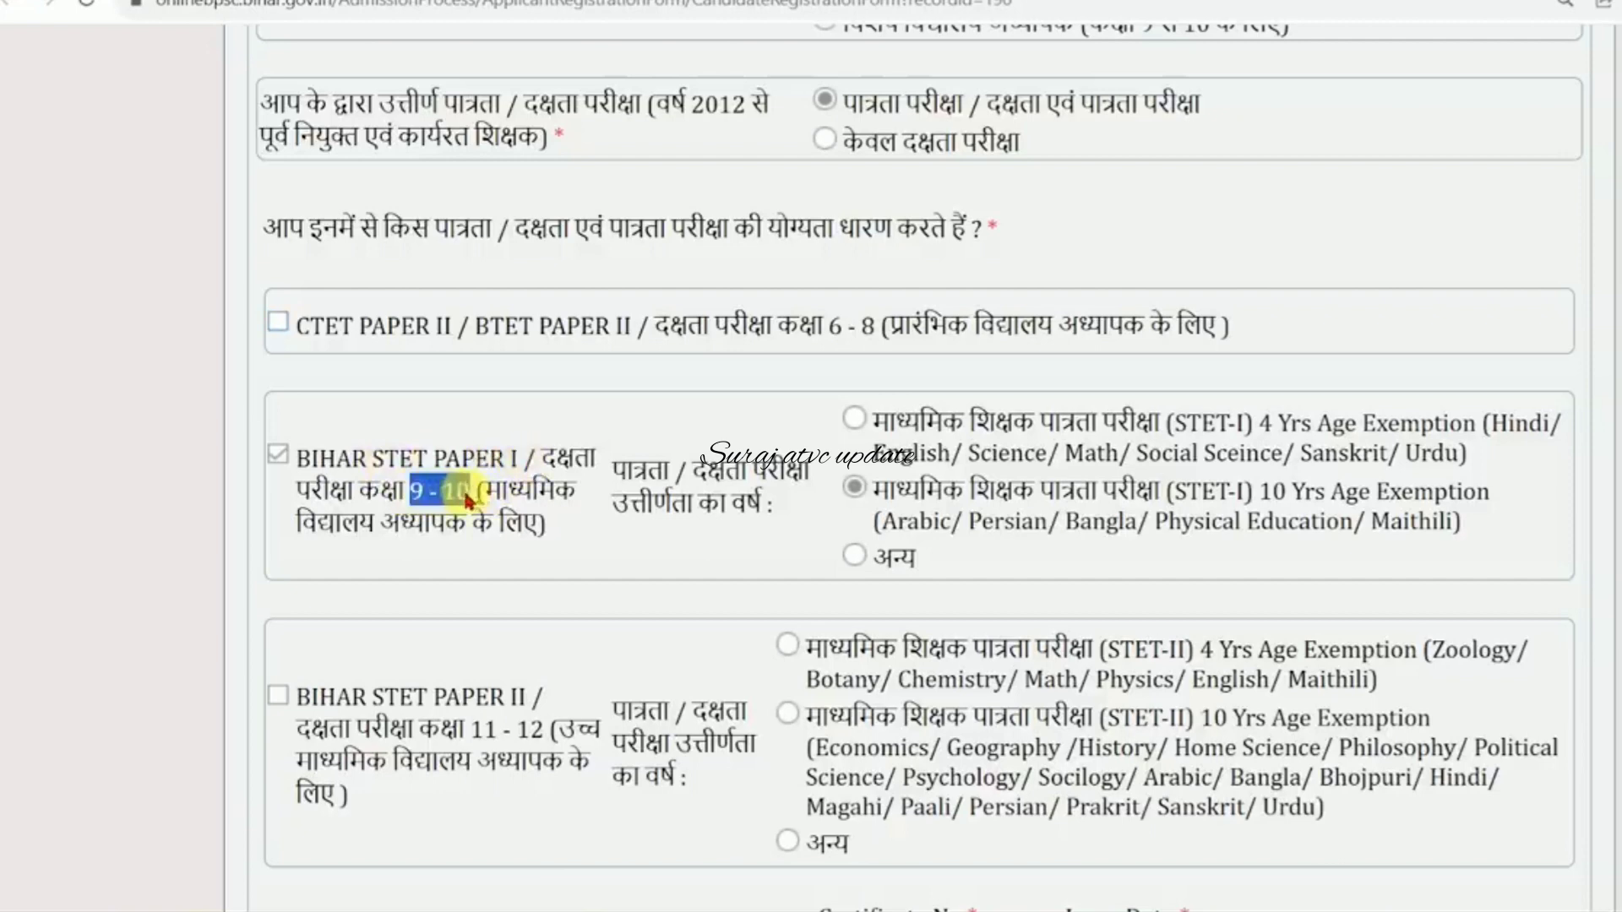
left_click(277, 454)
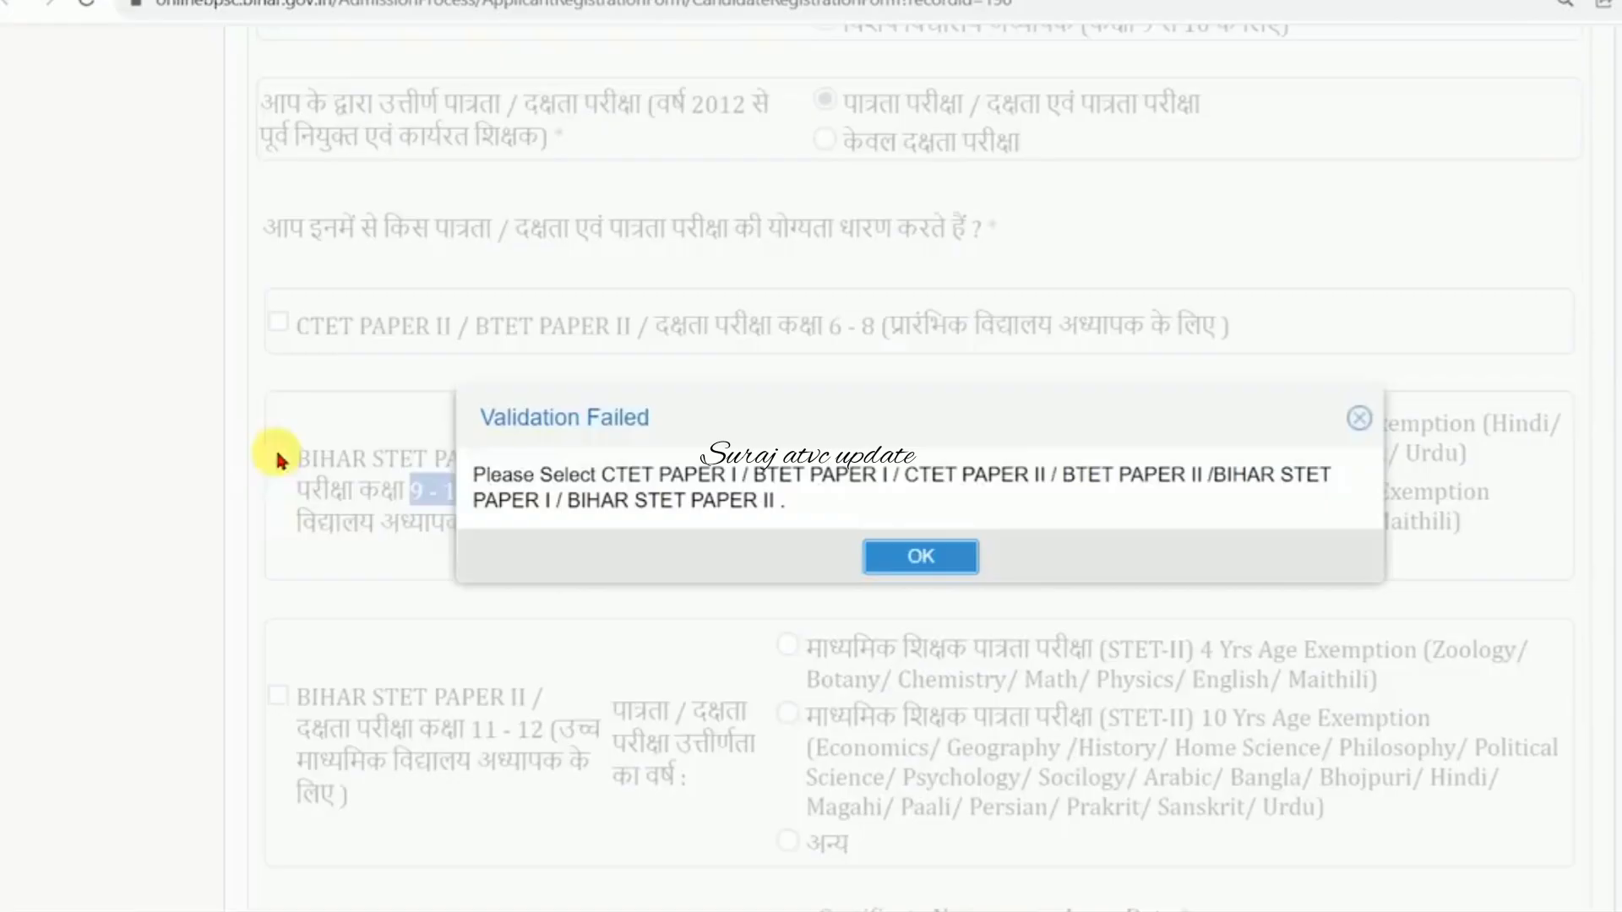
left_click(943, 559)
left_click(277, 454)
left_click(924, 544)
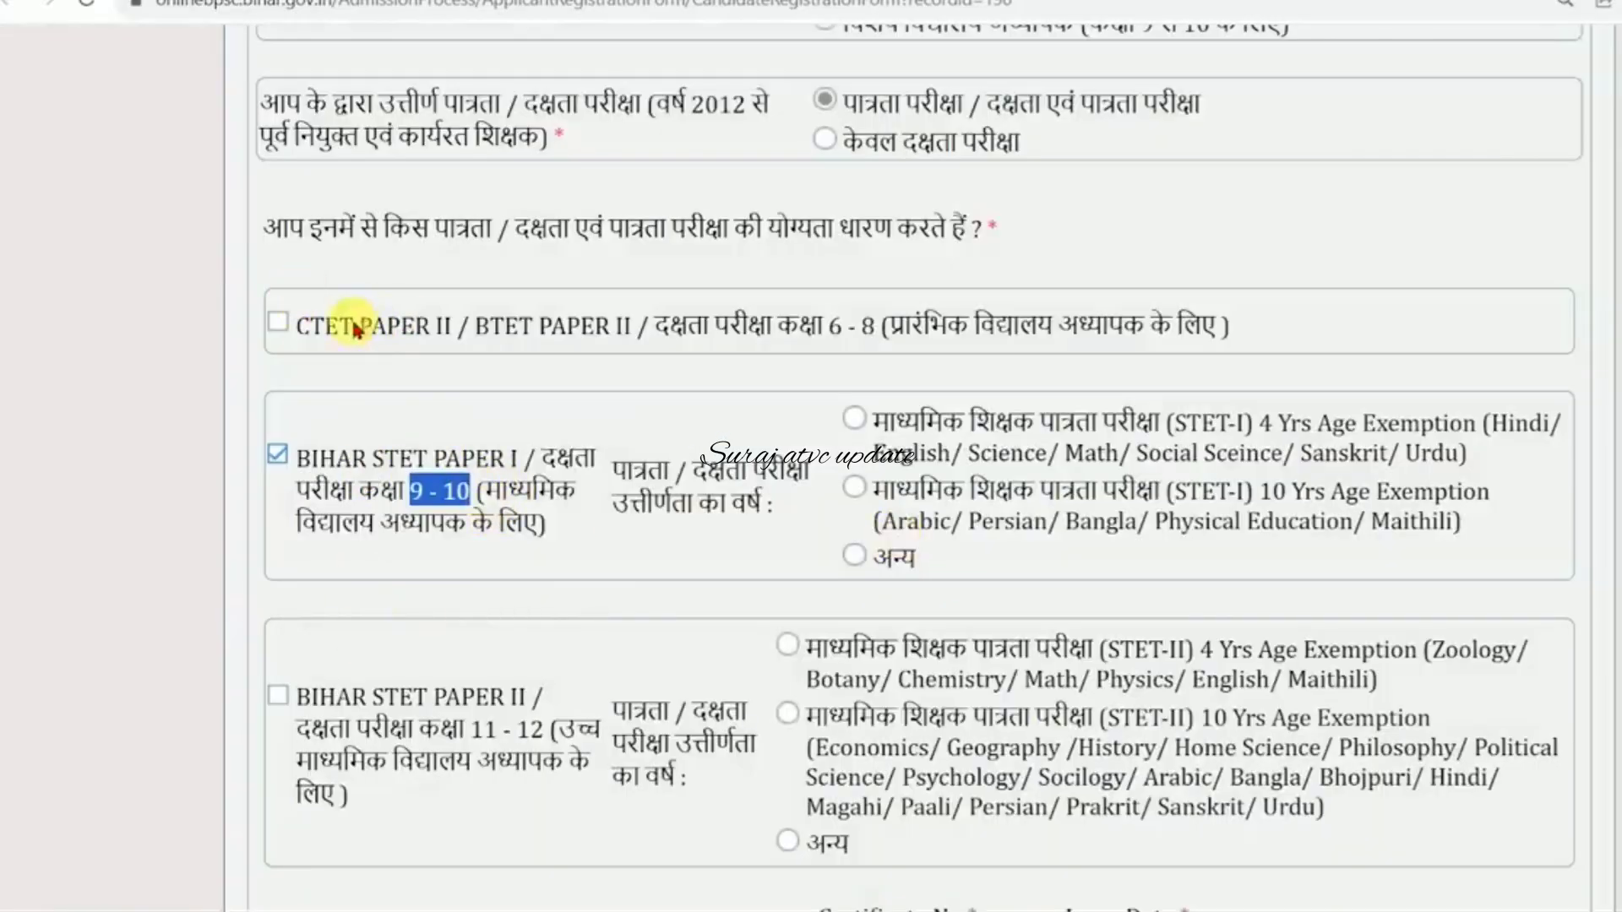
- Compare the CTET PAPER II and BIHAR STET PAPER I entries, and tick CTET PAPER II / BTET PAPER II again
left_click_drag(339, 326, 445, 325)
left_click(388, 462)
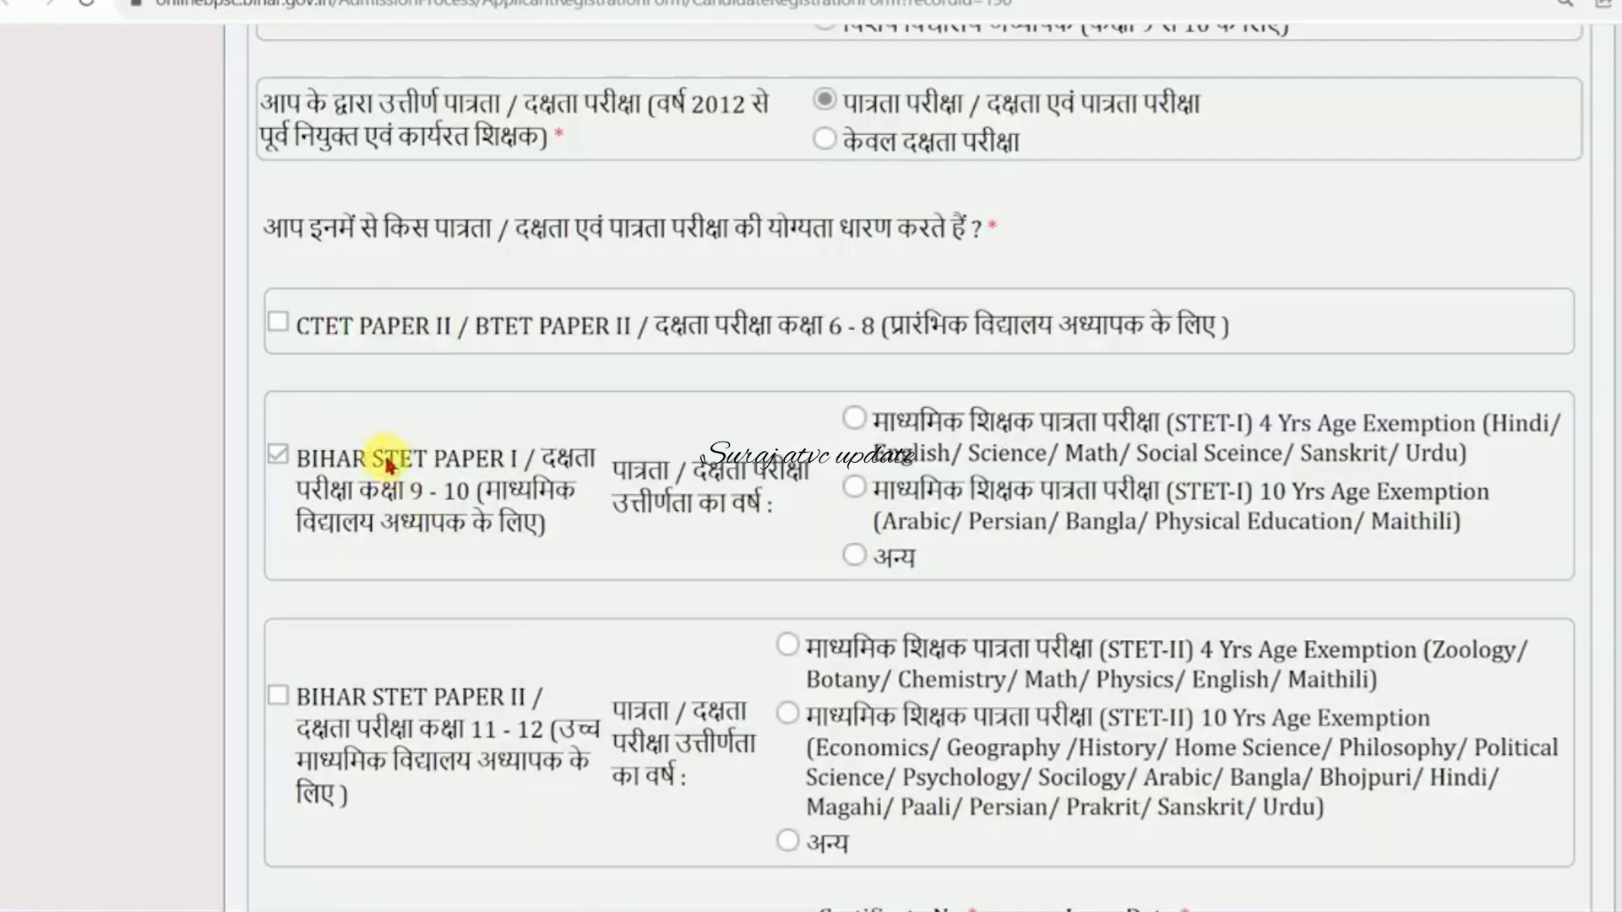
left_click_drag(387, 462, 509, 462)
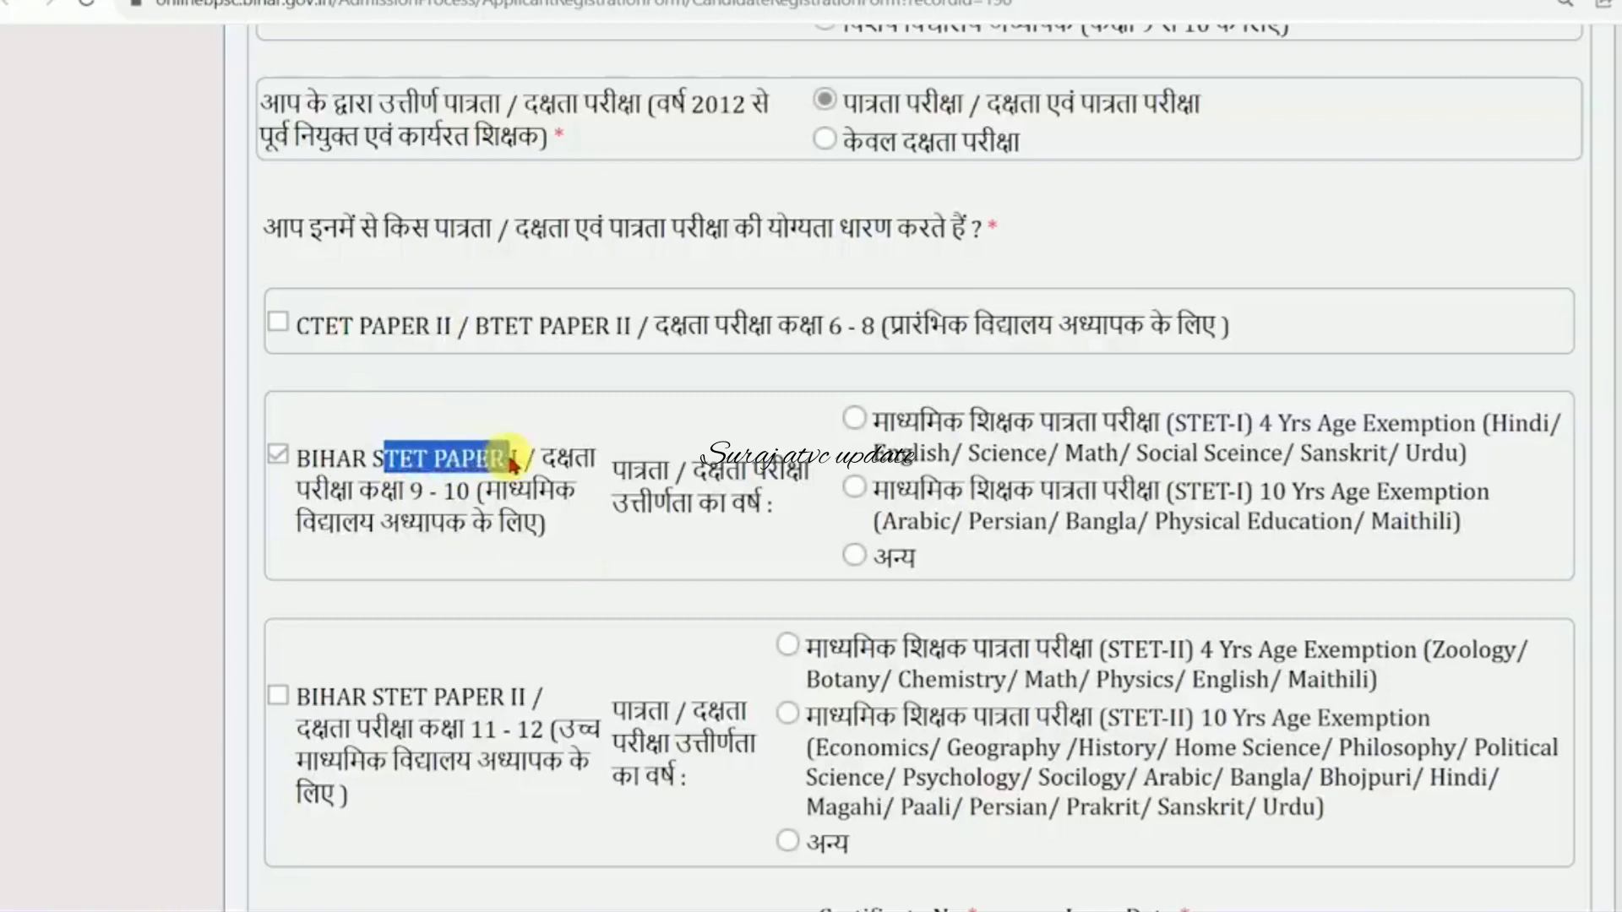
left_click(281, 326)
left_click(919, 541)
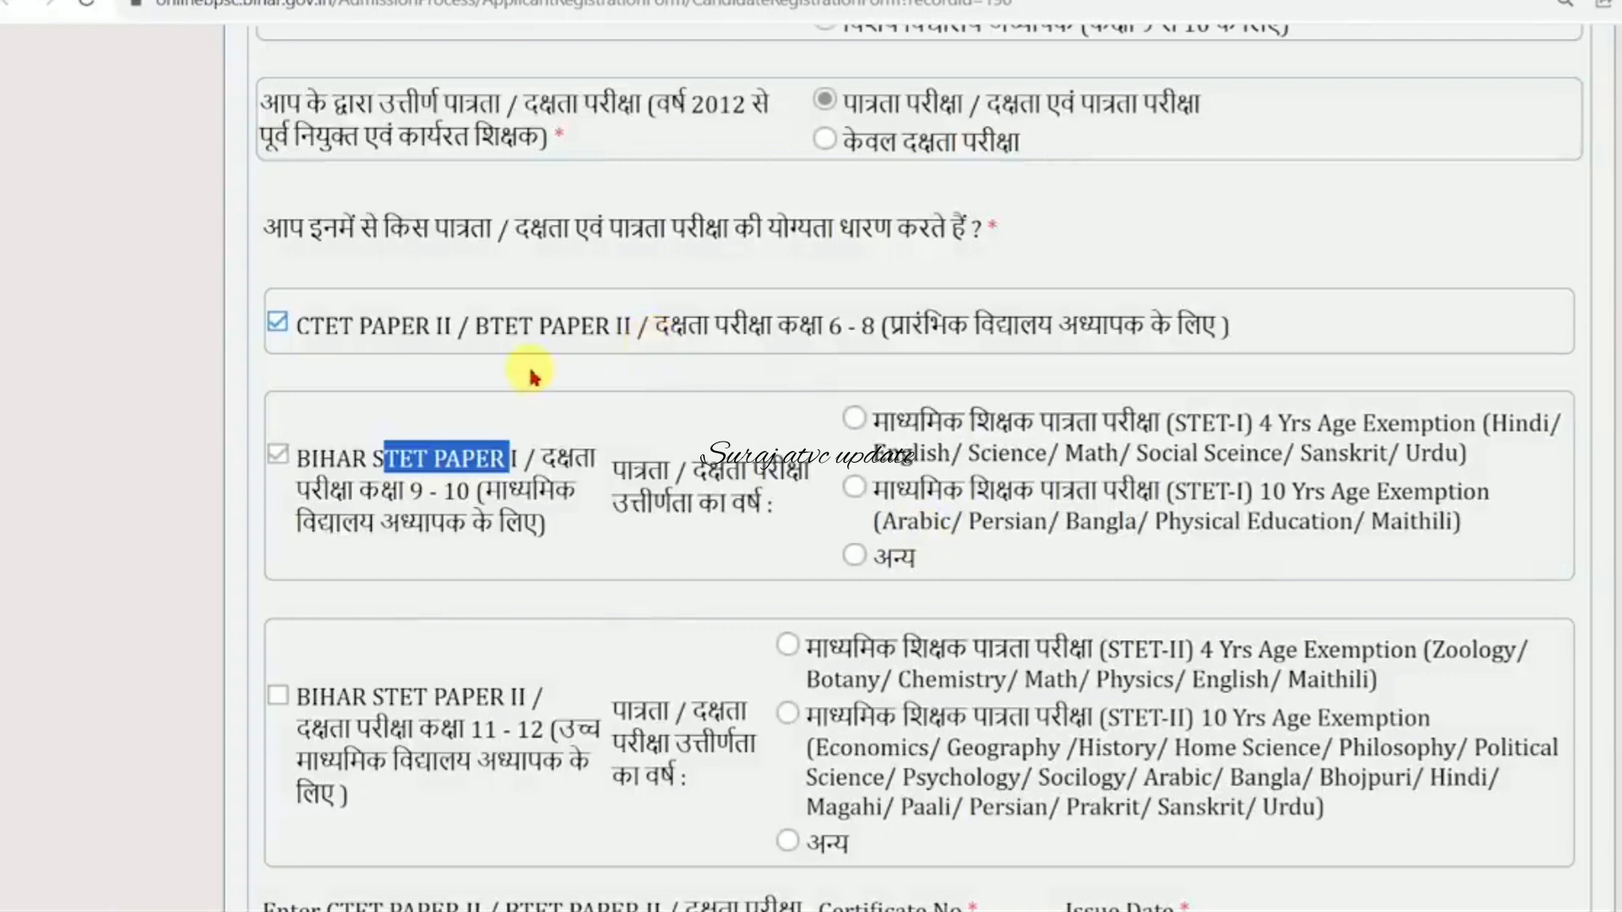
- Review the class 6 - 8 wording of the CTET PAPER II / BTET PAPER II entry, and untick and re-tick its checkbox
left_click(697, 333)
left_click_drag(698, 333, 883, 338)
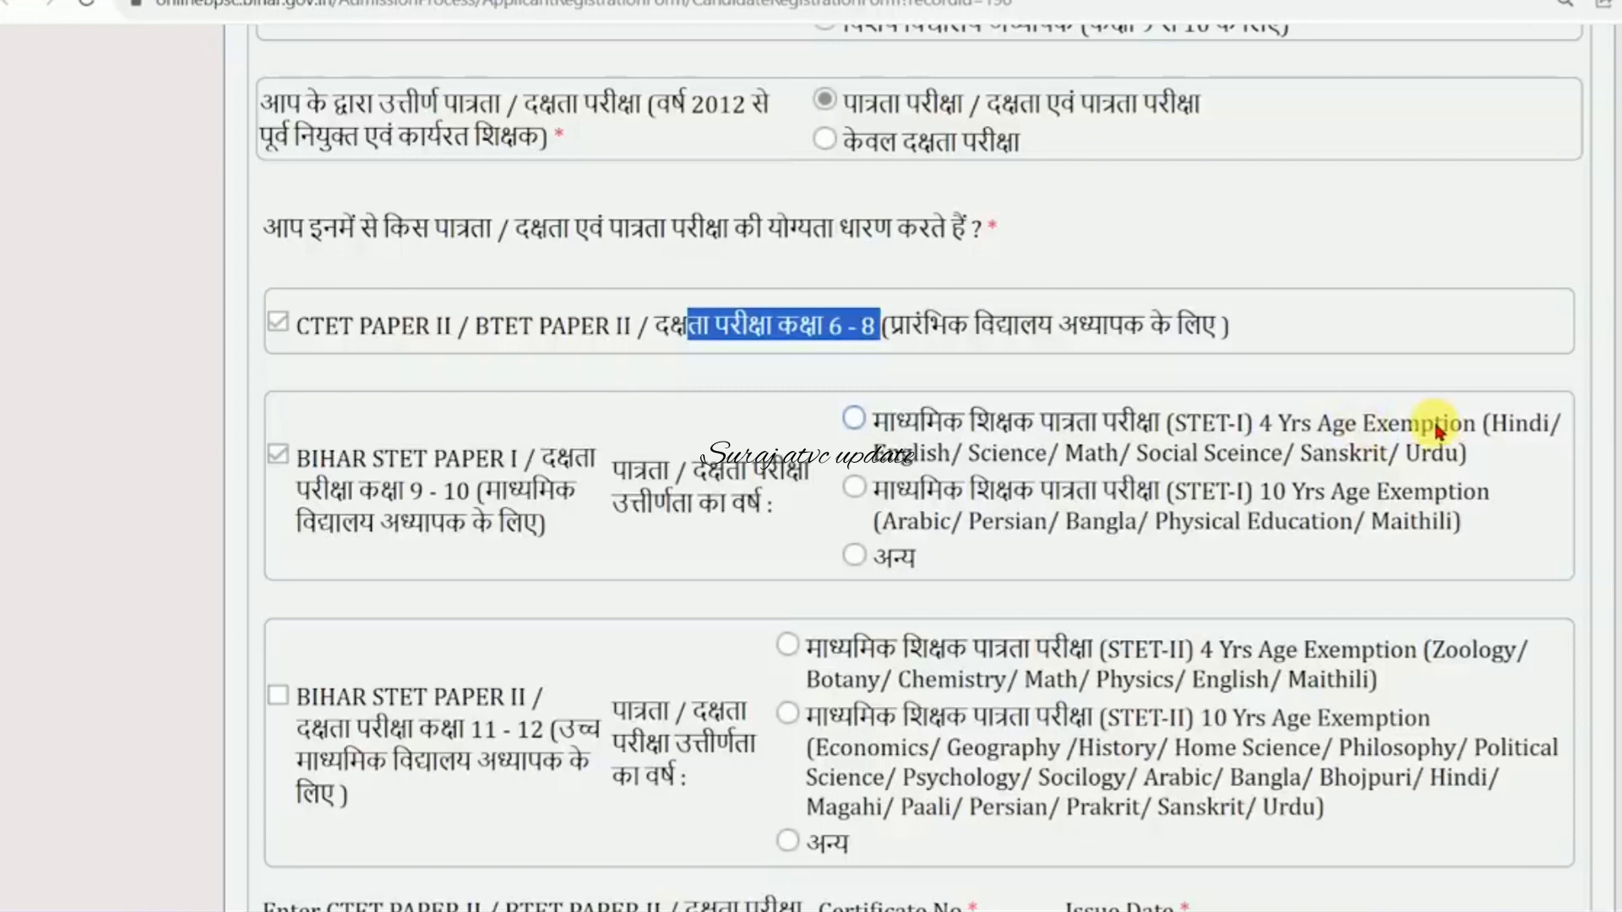
left_click(858, 326)
left_click(1149, 435)
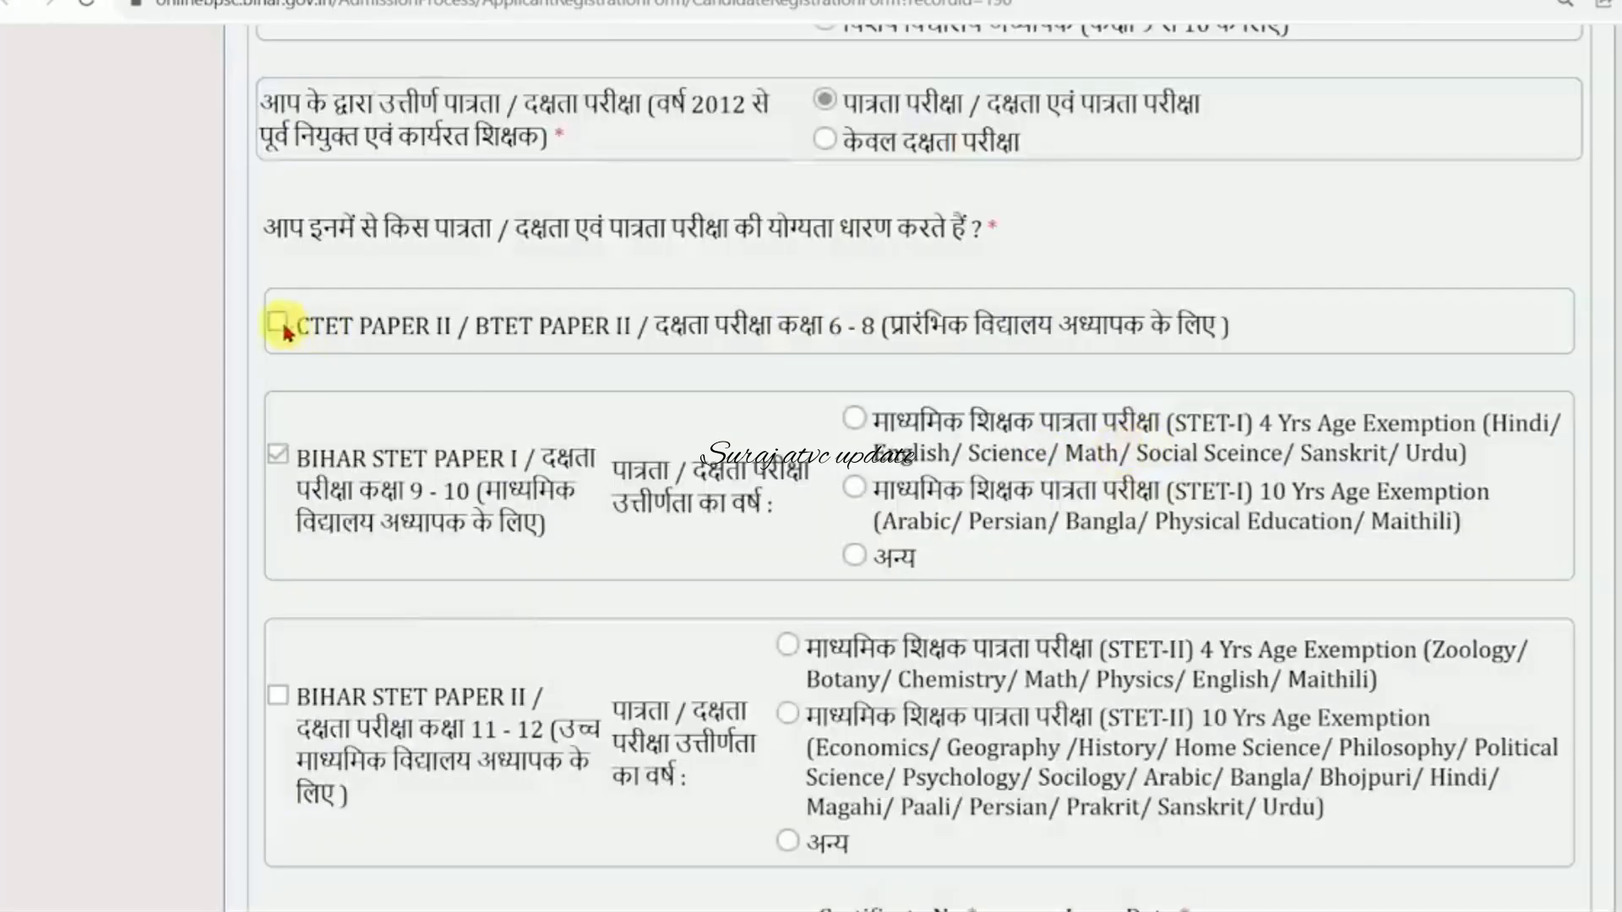
left_click(279, 324)
left_click(923, 540)
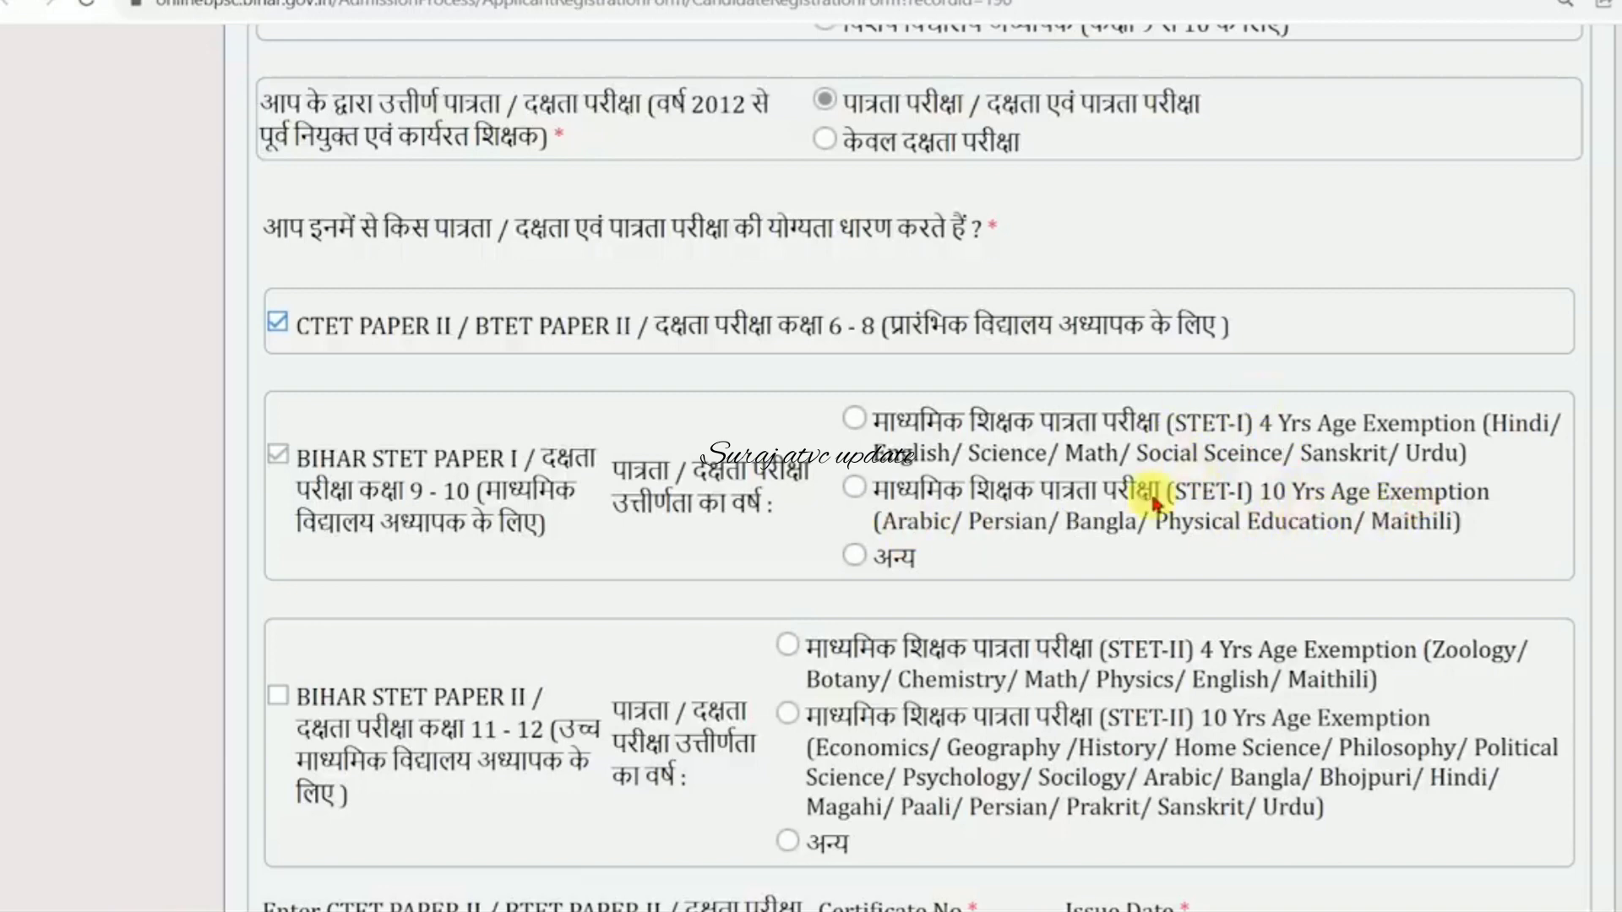
- Try the STET-I 4 Yrs Age Exemption option for BIHAR STET PAPER I, and select the STET-I 10 Yrs Age Exemption option
left_click(854, 418)
left_click(855, 487)
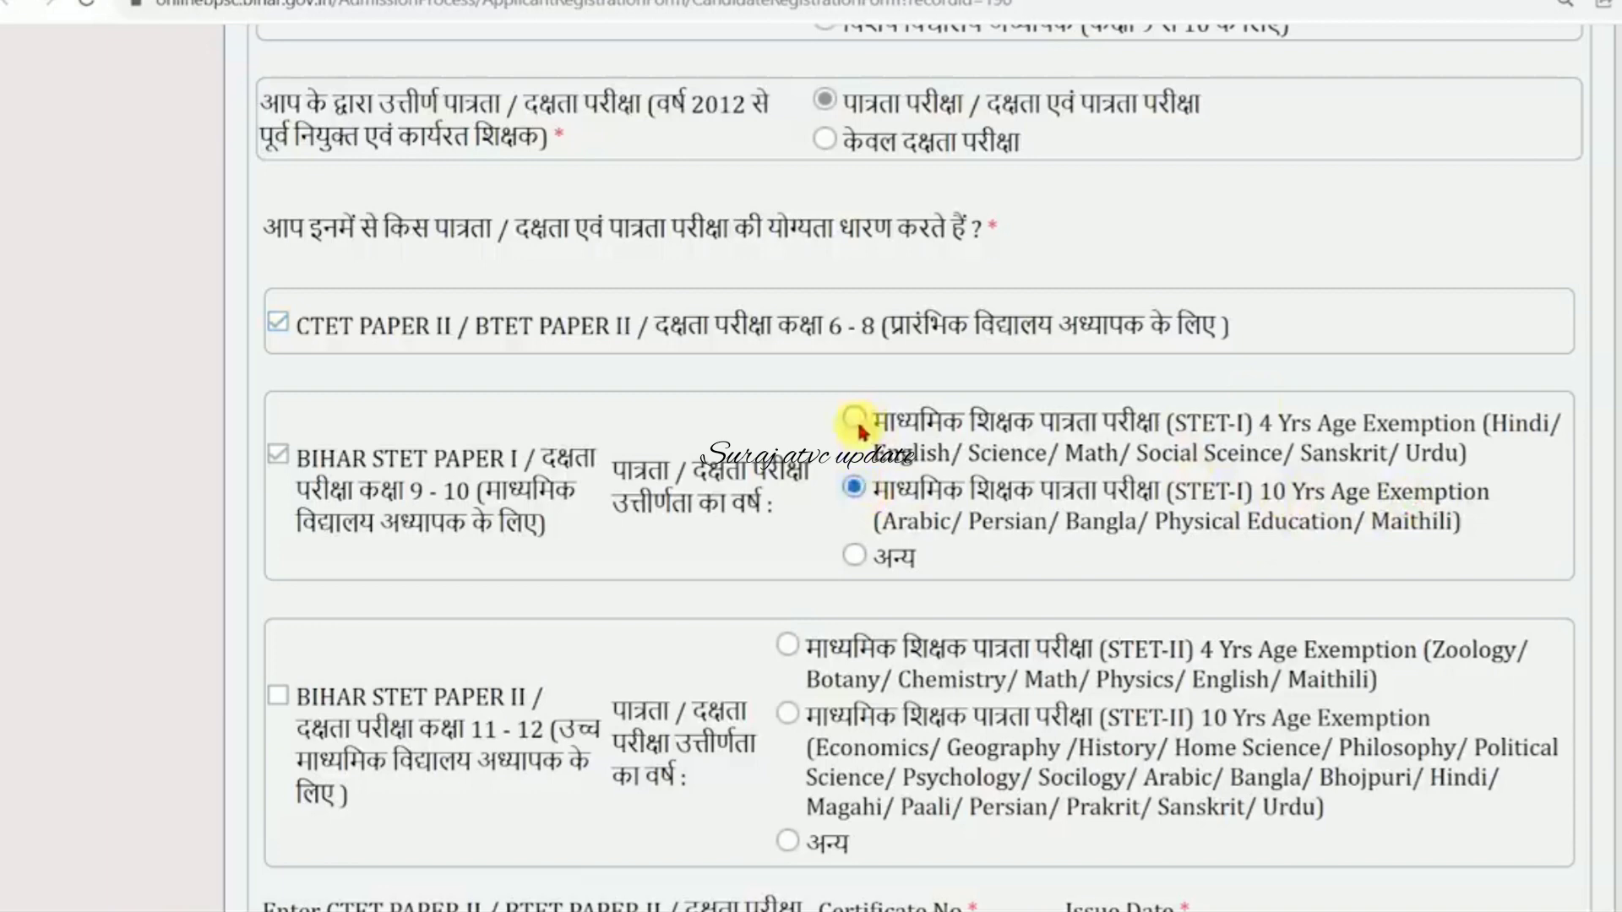
- Try the STET-I 10 Yrs Age Exemption and अन्य options for BIHAR STET PAPER I, and select STET-I 4 Yrs Age Exemption
left_click(855, 420)
left_click(858, 487)
left_click(855, 419)
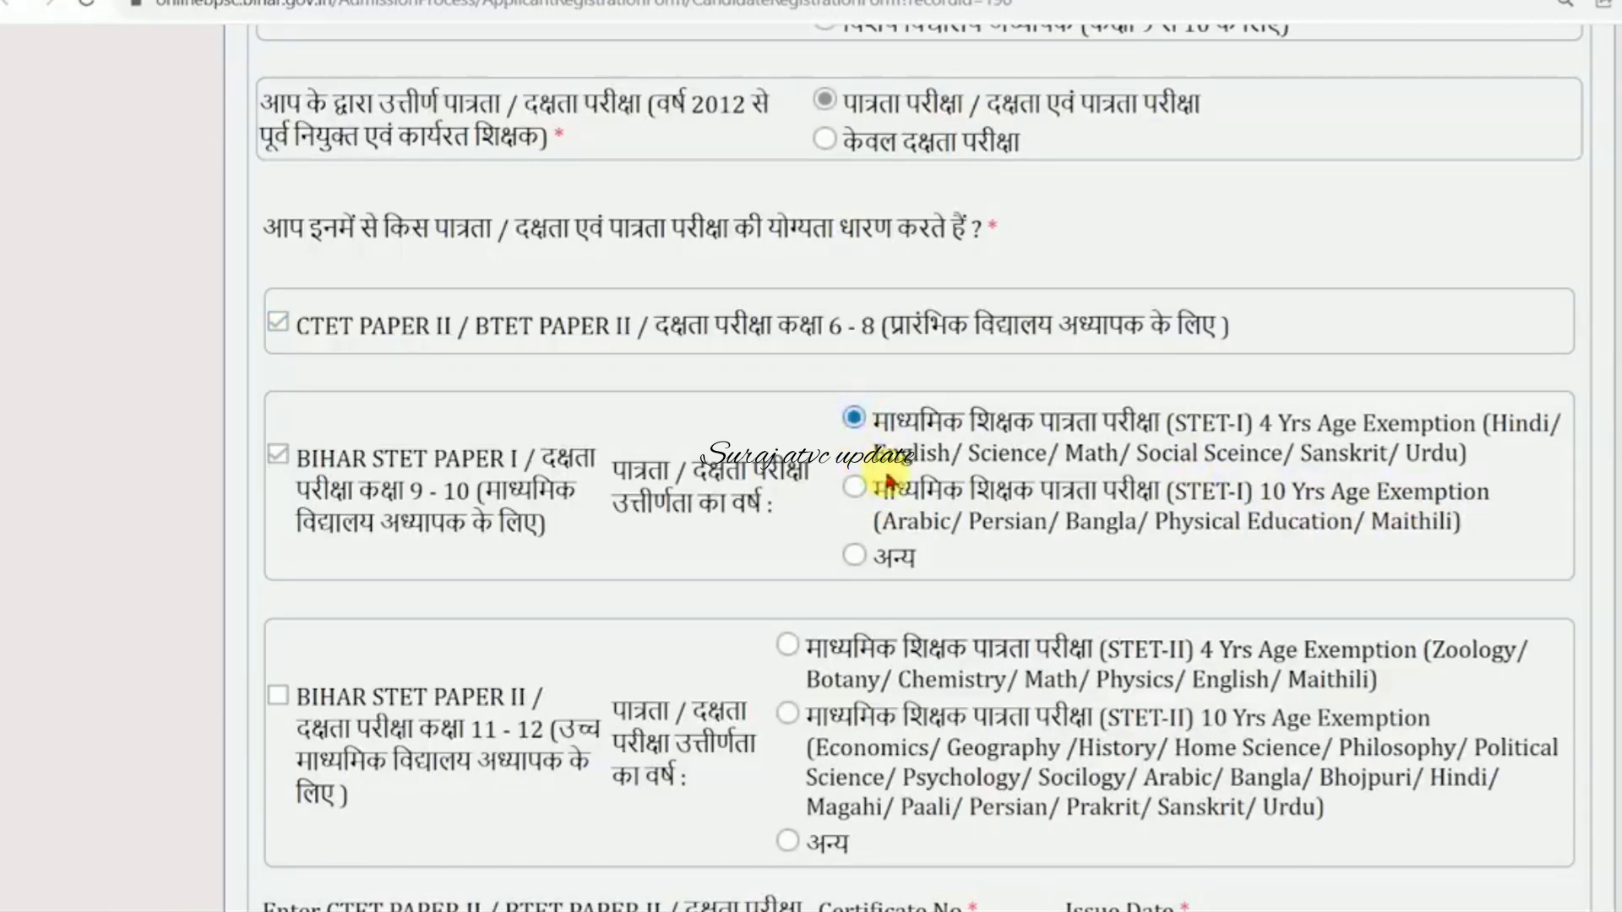
left_click(856, 557)
left_click(854, 419)
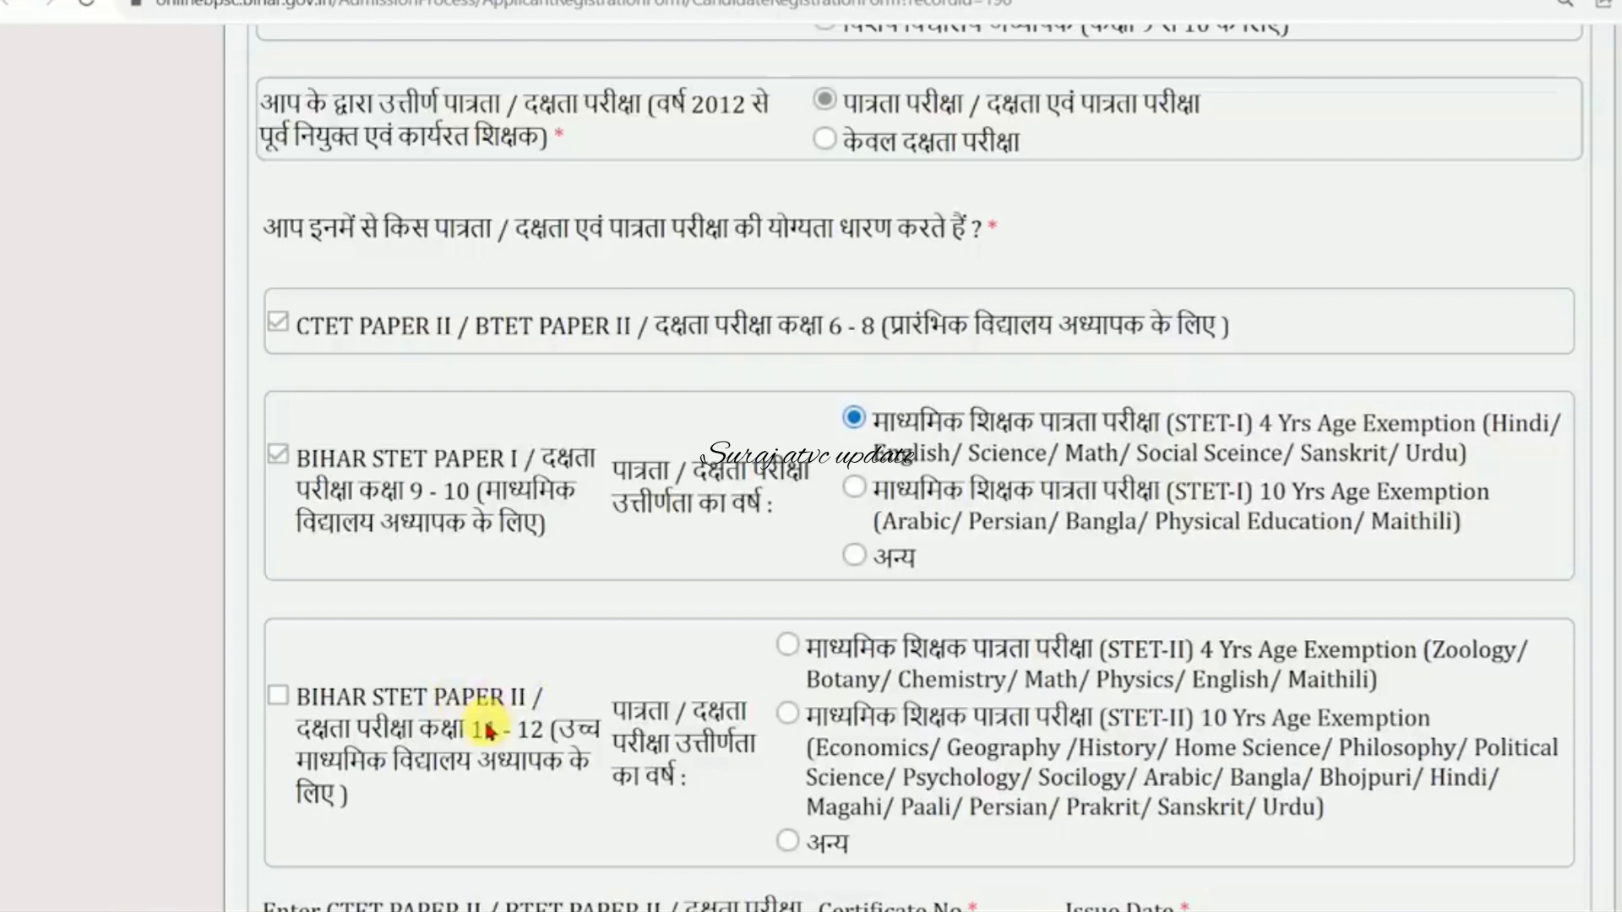
- Tick BIHAR STET PAPER II, try its STET-II 4 Yrs Age Exemption option, and choose अन्य as the passing year for both STET papers
left_click(277, 696)
left_click(915, 543)
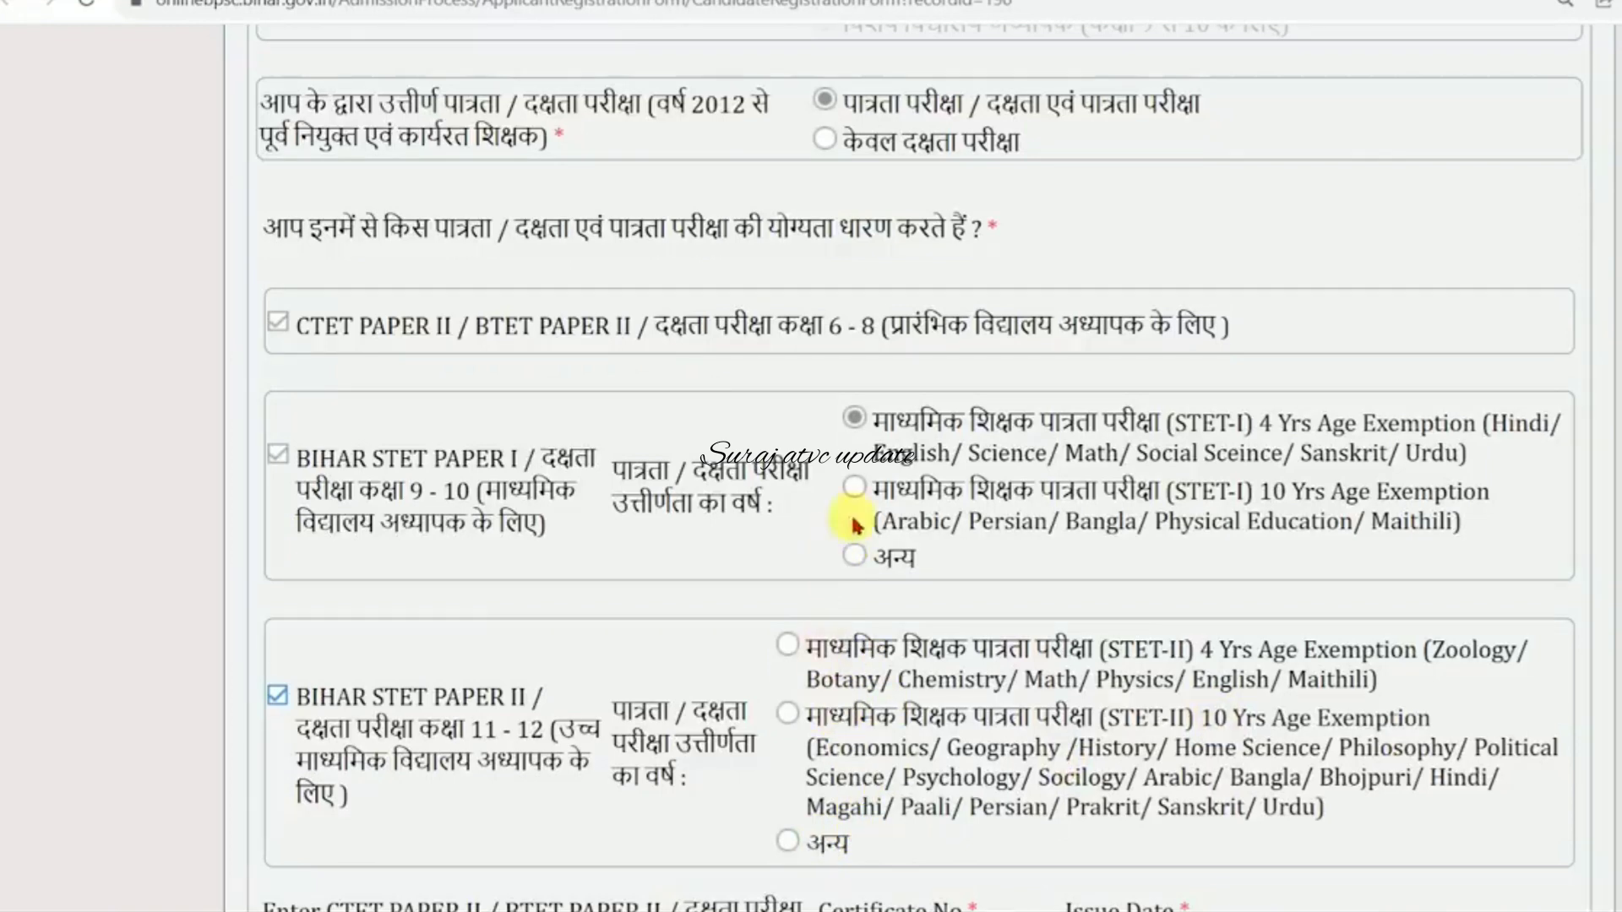
left_click(786, 645)
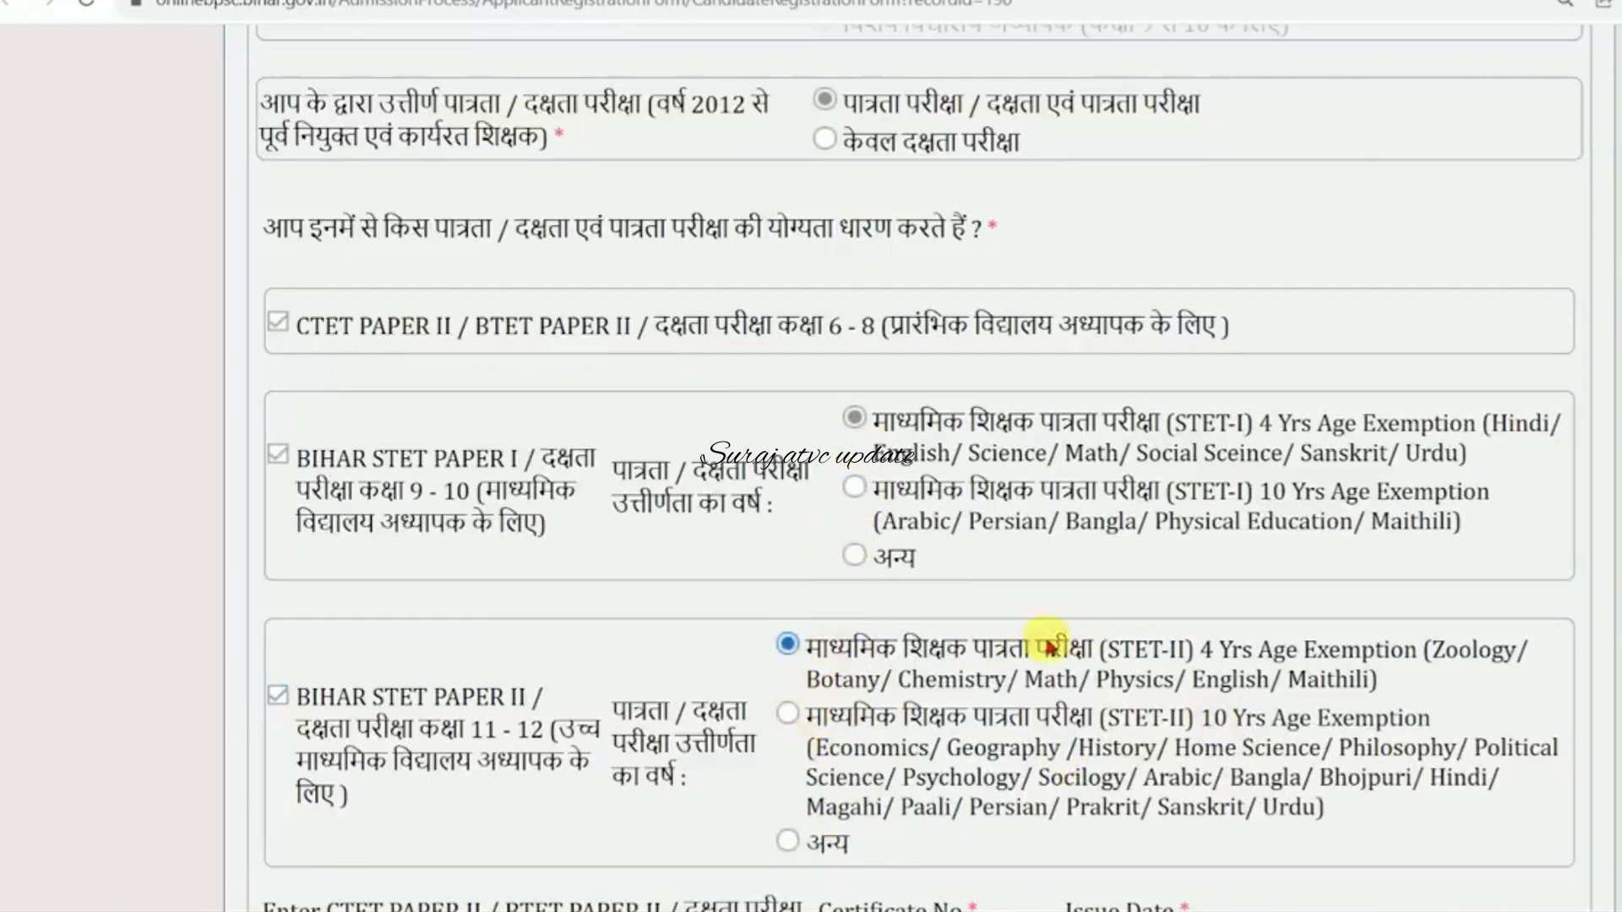
left_click(789, 841)
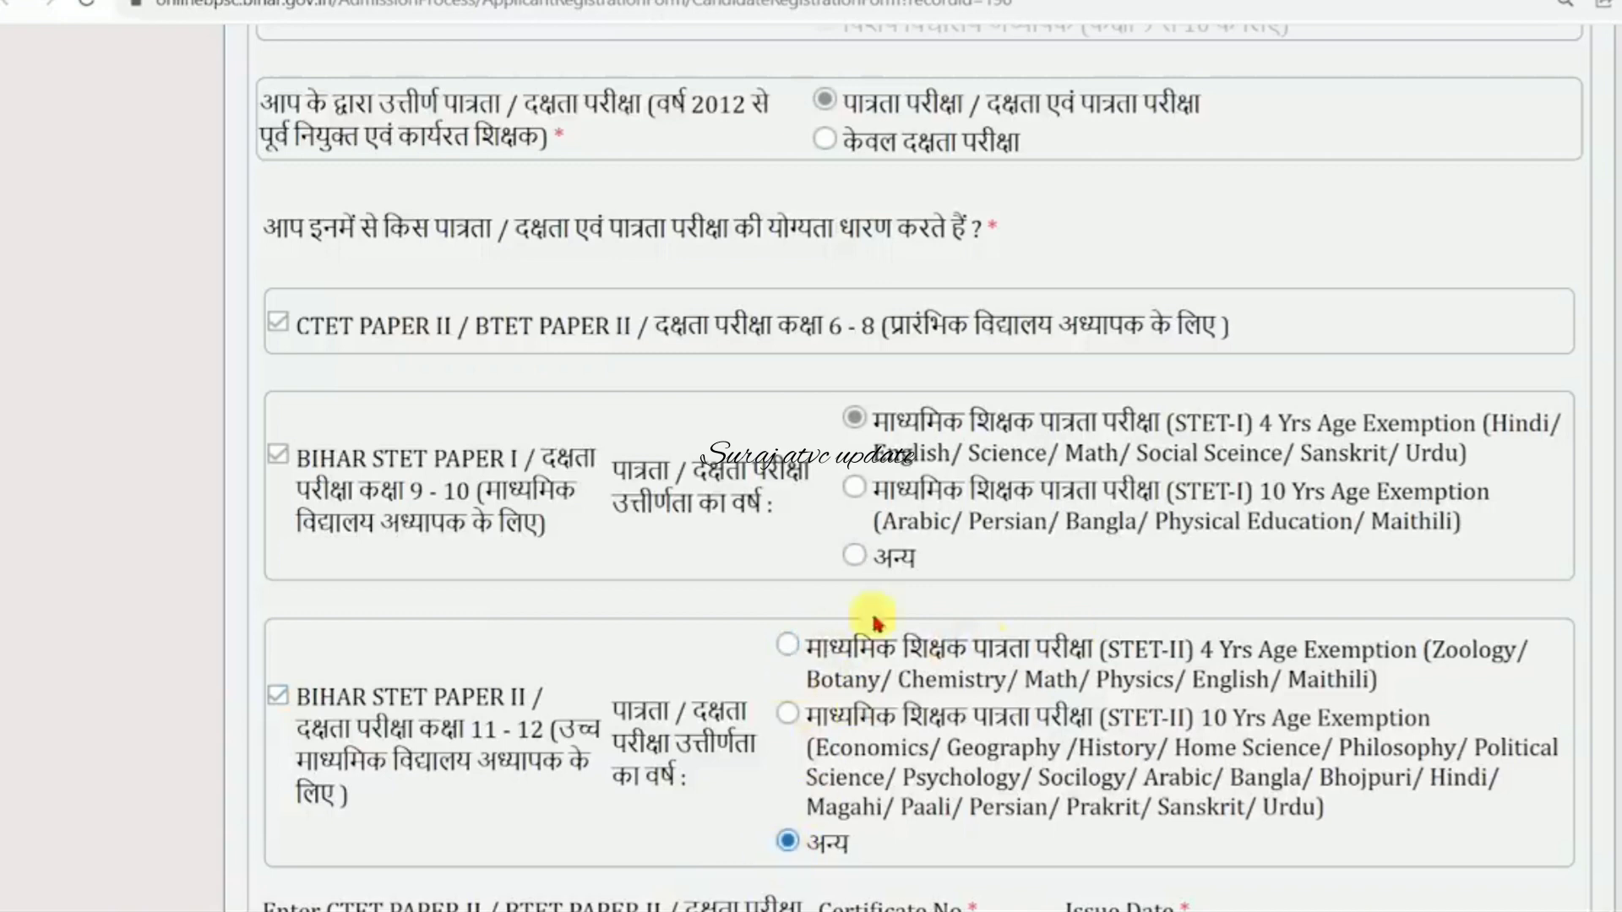
left_click(854, 559)
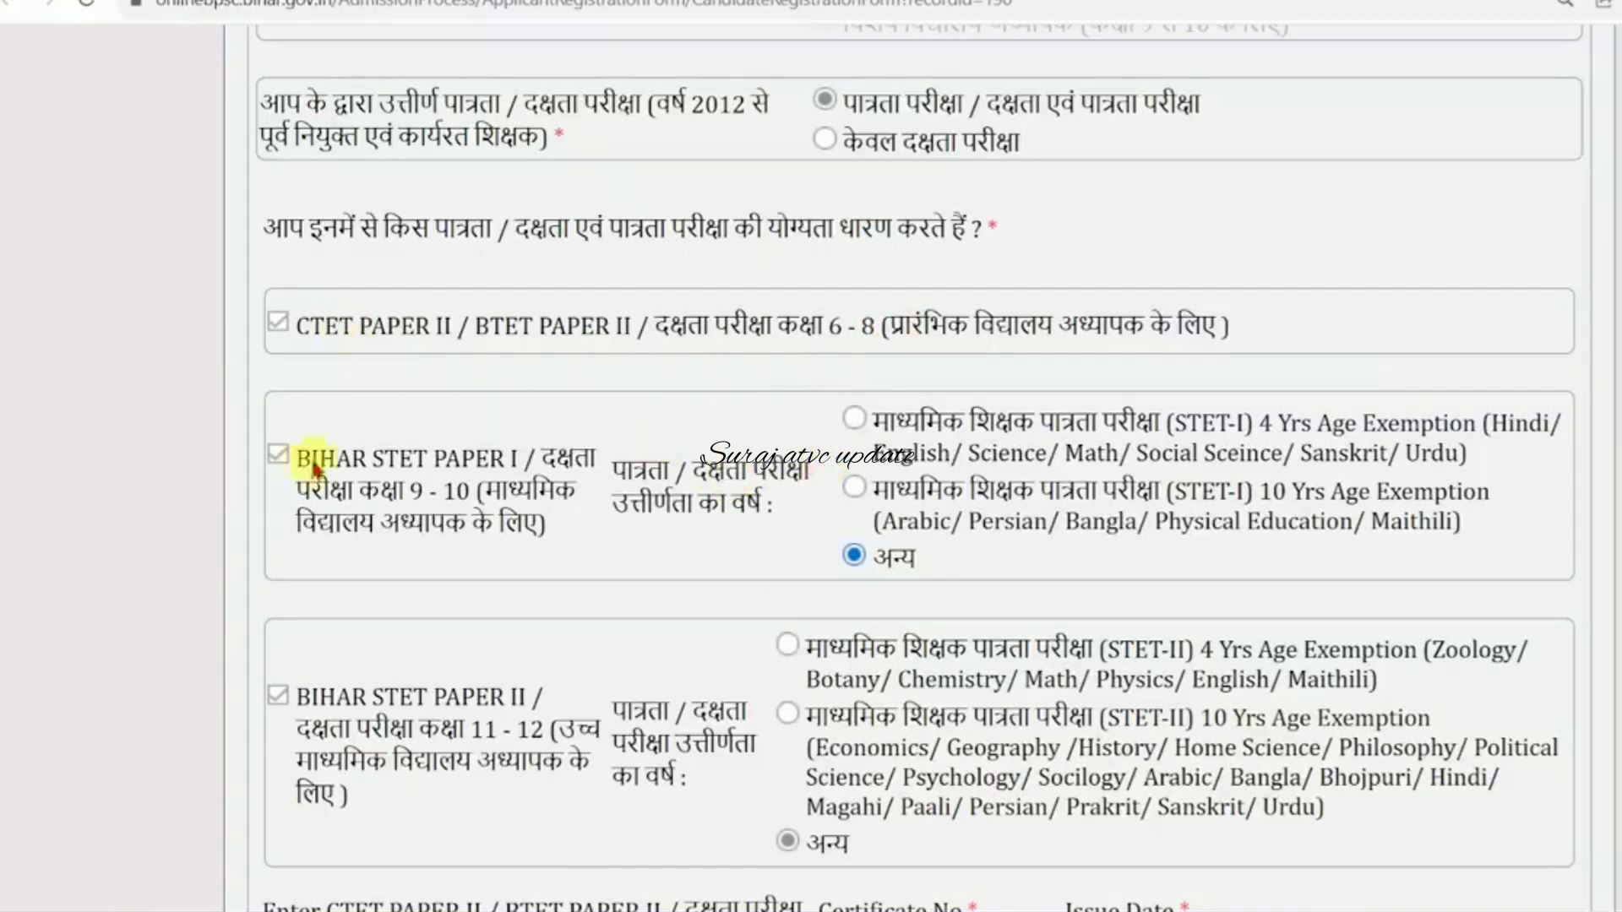
- Review the certificate number, issue date and PDF upload fields for CTET PAPER II, BIHAR STET PAPER I and BIHAR STET PAPER II
scroll(1484, 614, "down", 5)
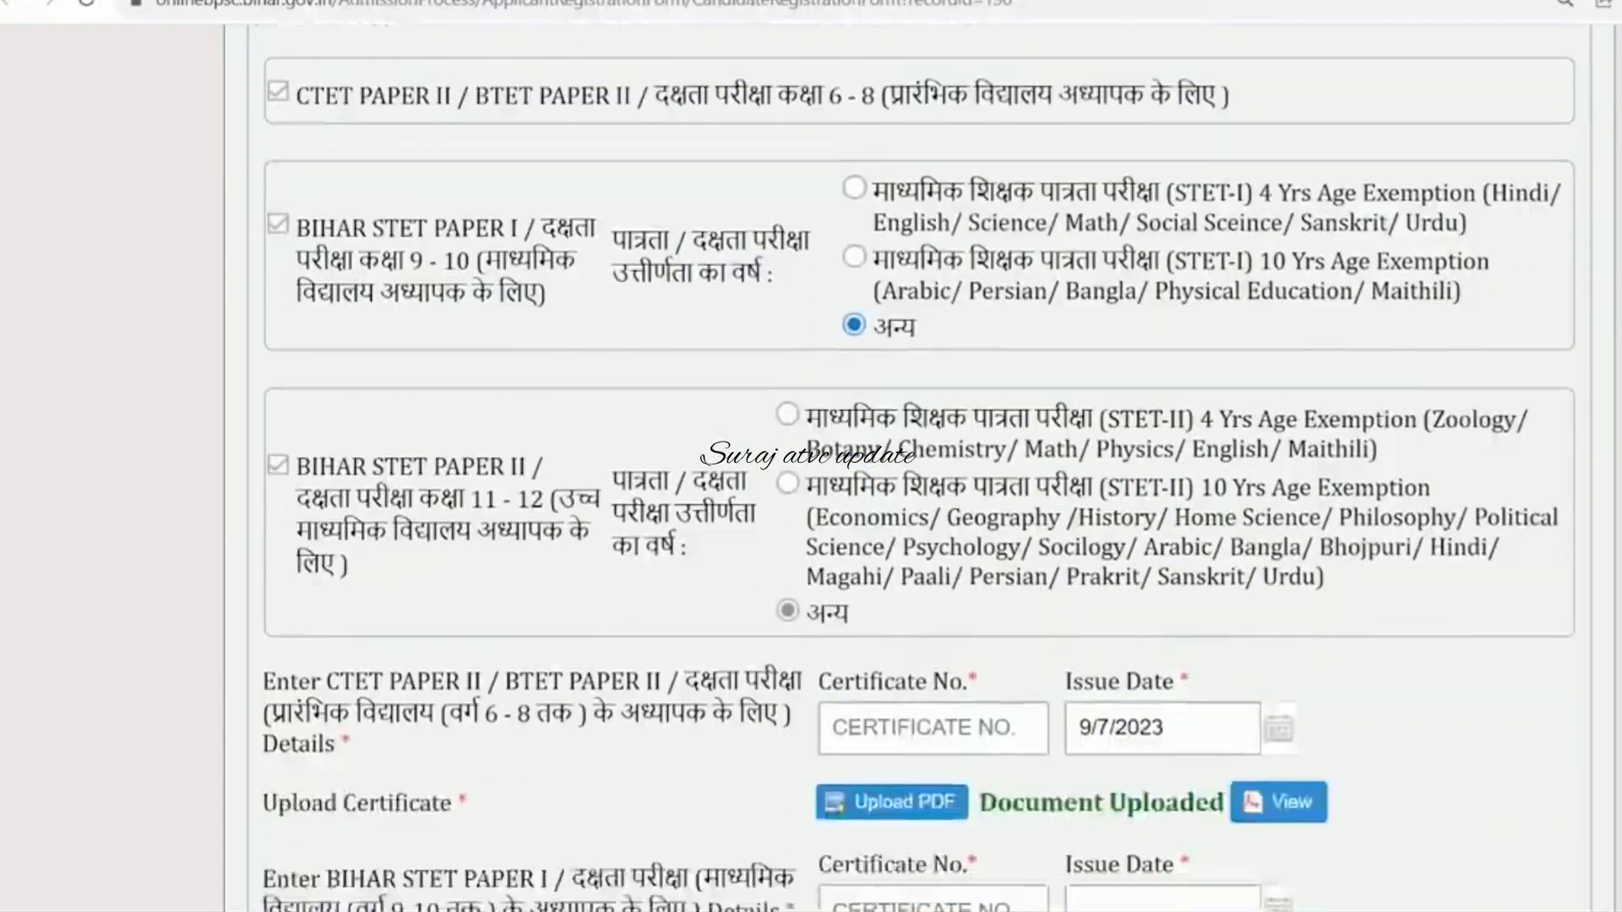
scroll(1031, 423, "down", 2)
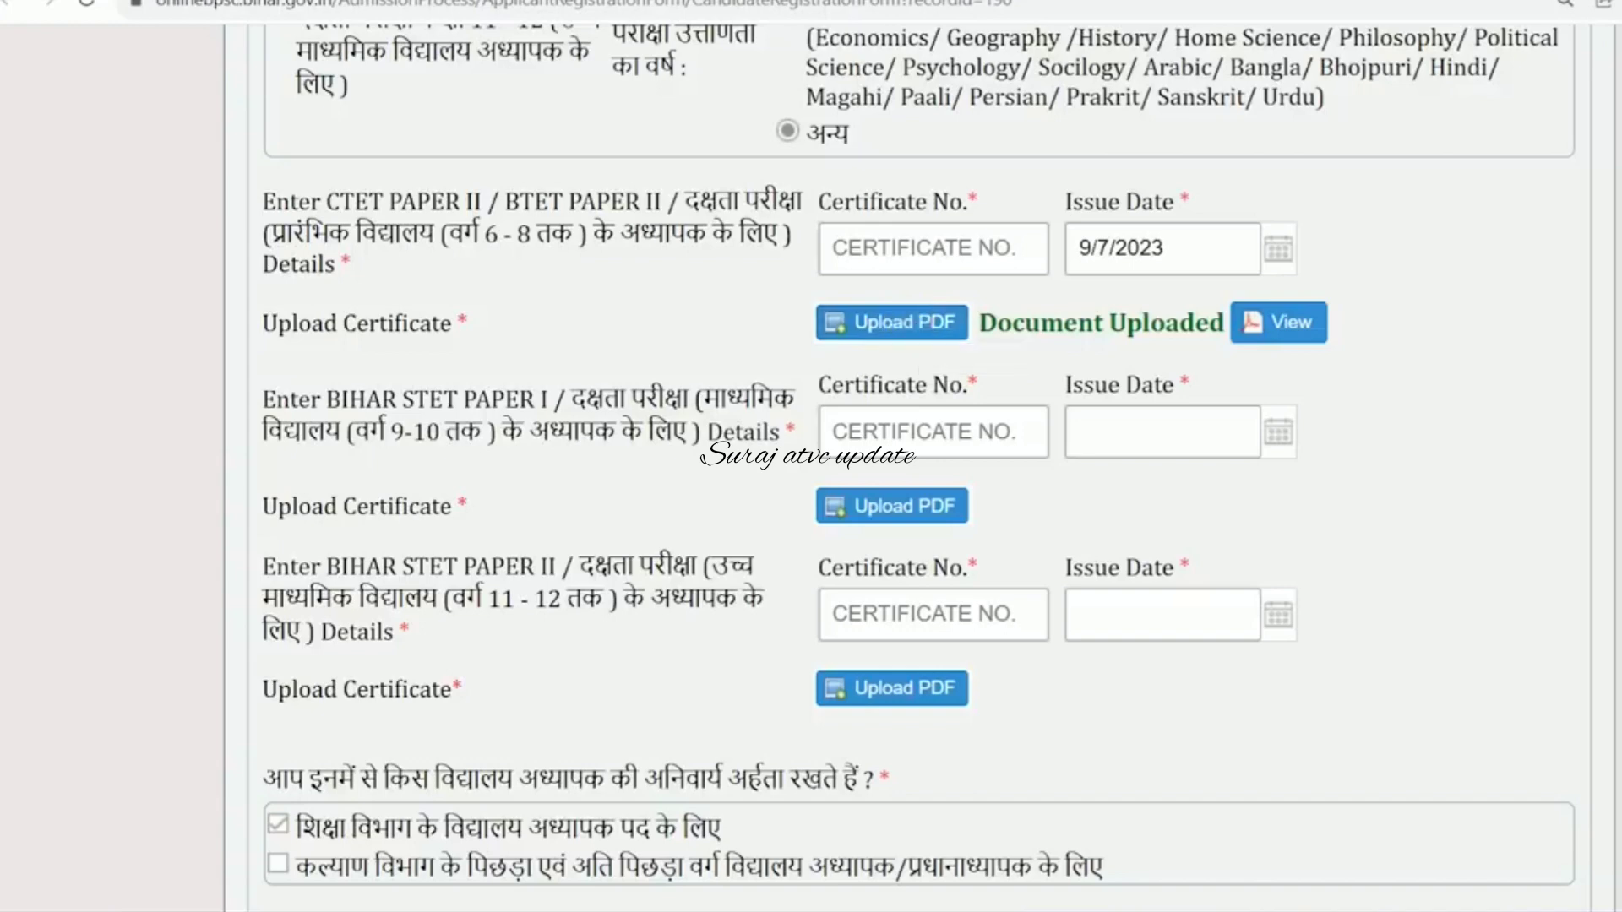
scroll(917, 336, "up", 3)
scroll(918, 336, "down", 2)
scroll(397, 409, "down", 1)
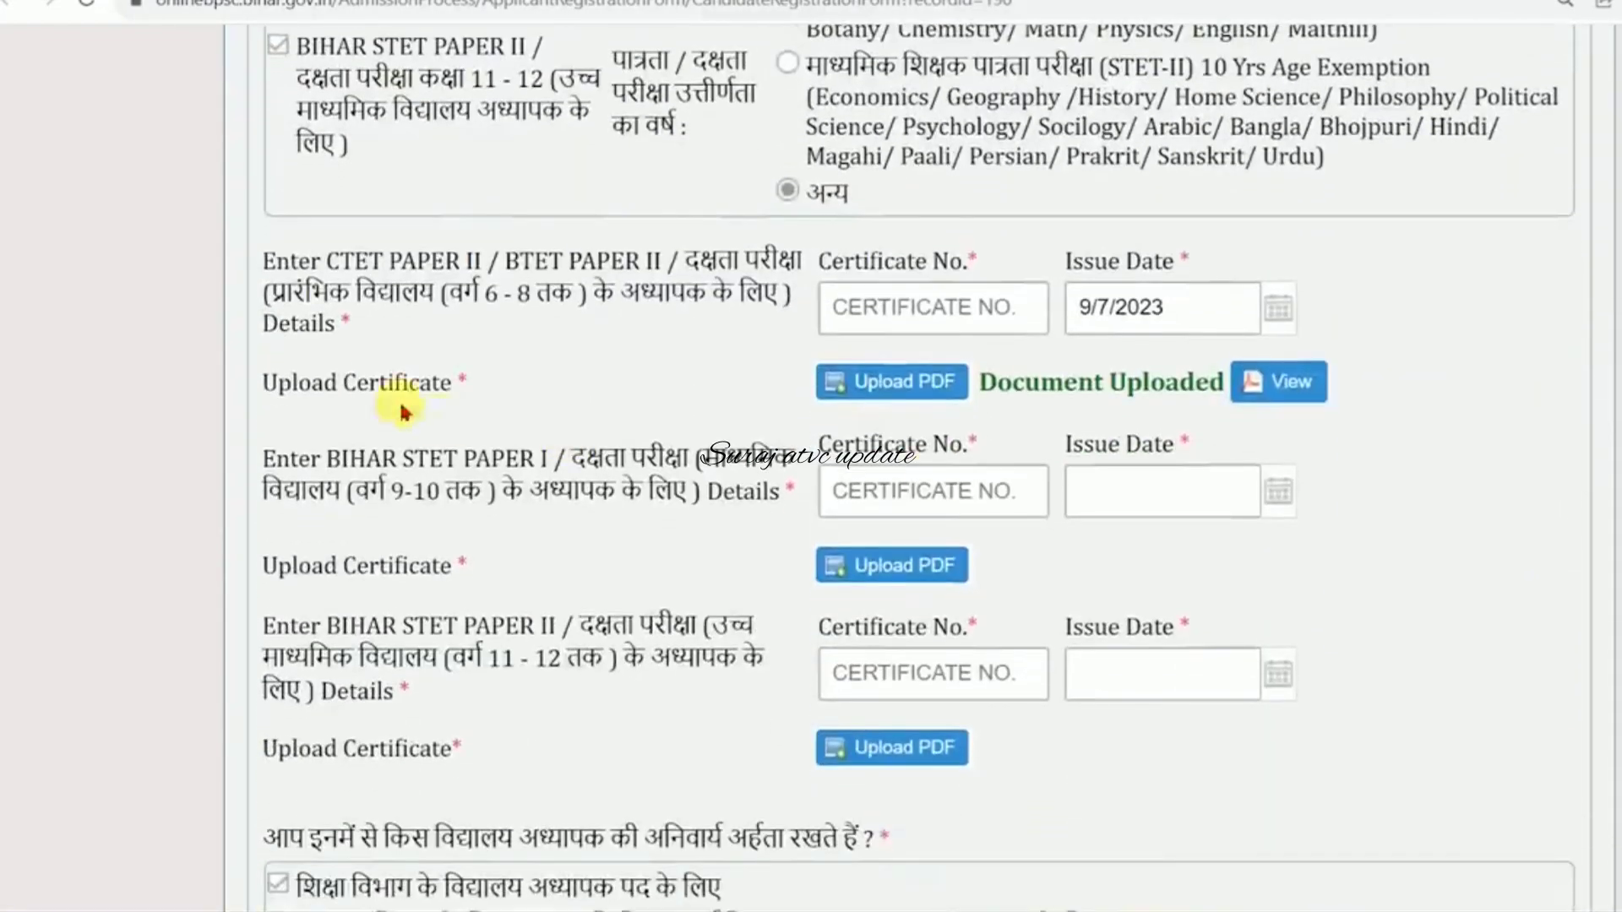
left_click_drag(355, 262, 648, 271)
left_click(889, 273)
left_click_drag(845, 263, 948, 264)
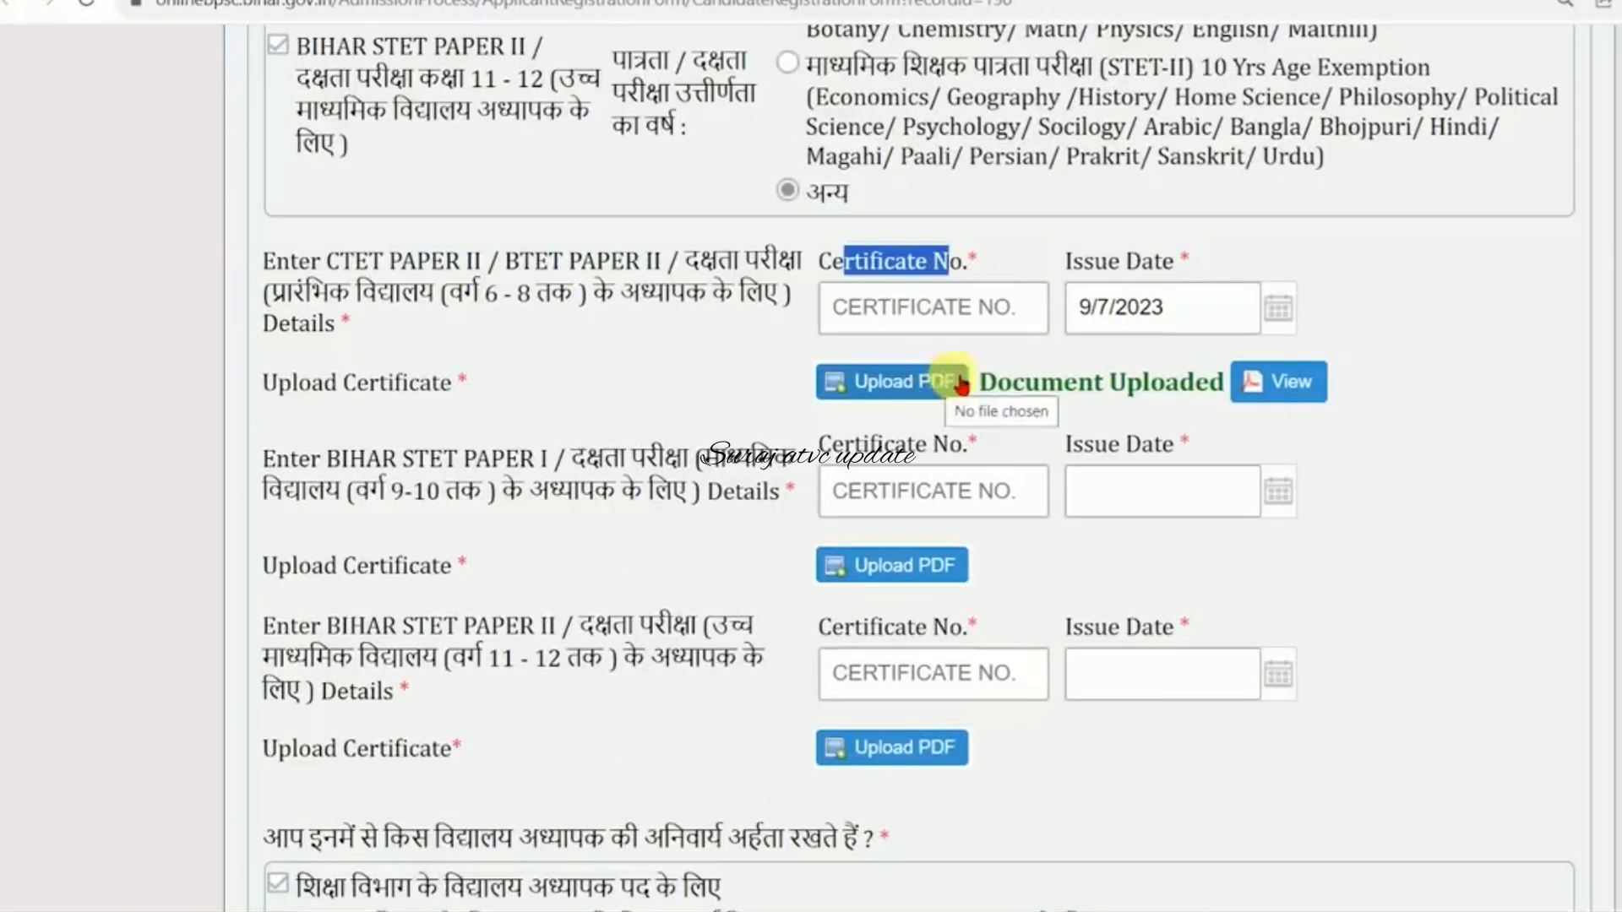
left_click_drag(382, 459, 554, 467)
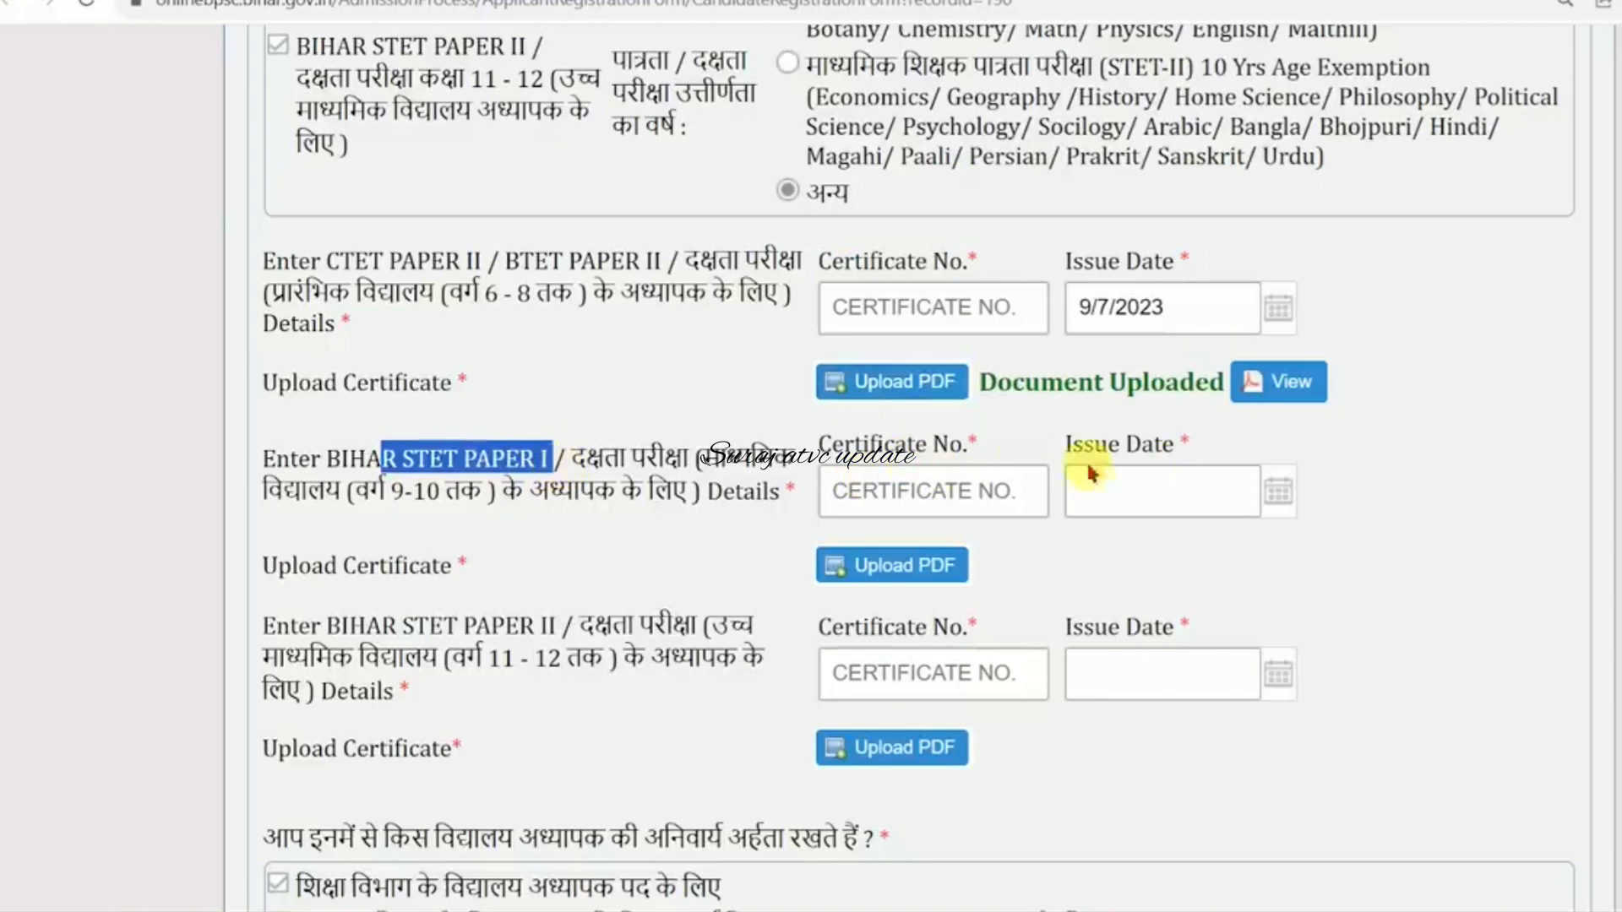
scroll(580, 608, "down", 1)
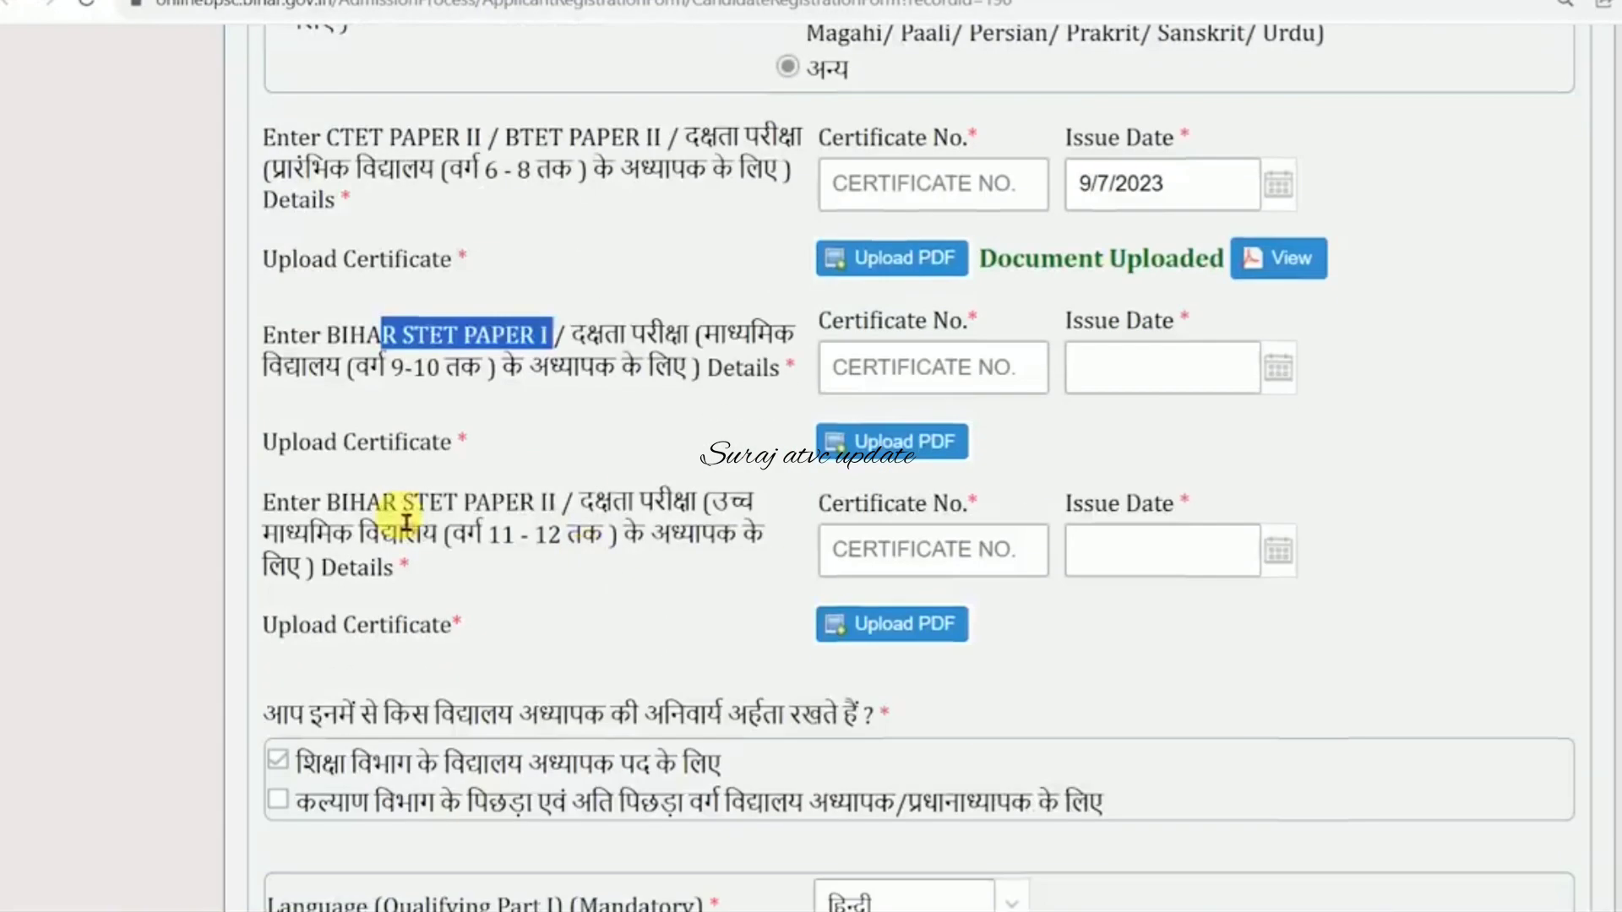
left_click_drag(397, 504, 559, 507)
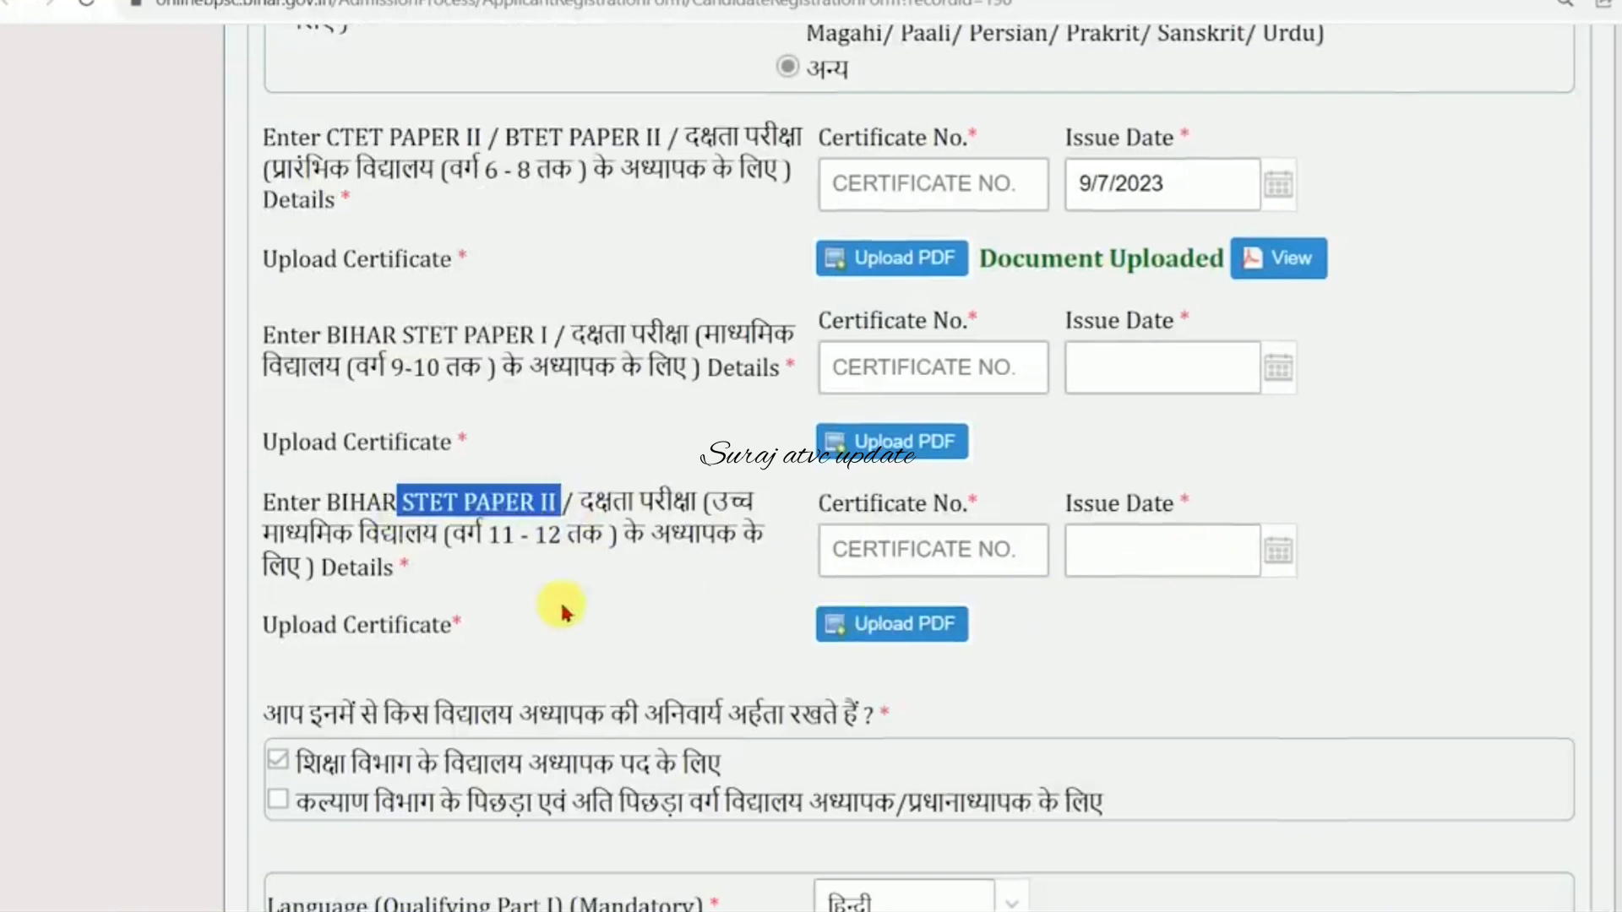
- For the essential school teacher qualification, clear and re-tick the शिक्षा विभाग option and also tick the कल्याण विभाग option
scroll(551, 610, "down", 6)
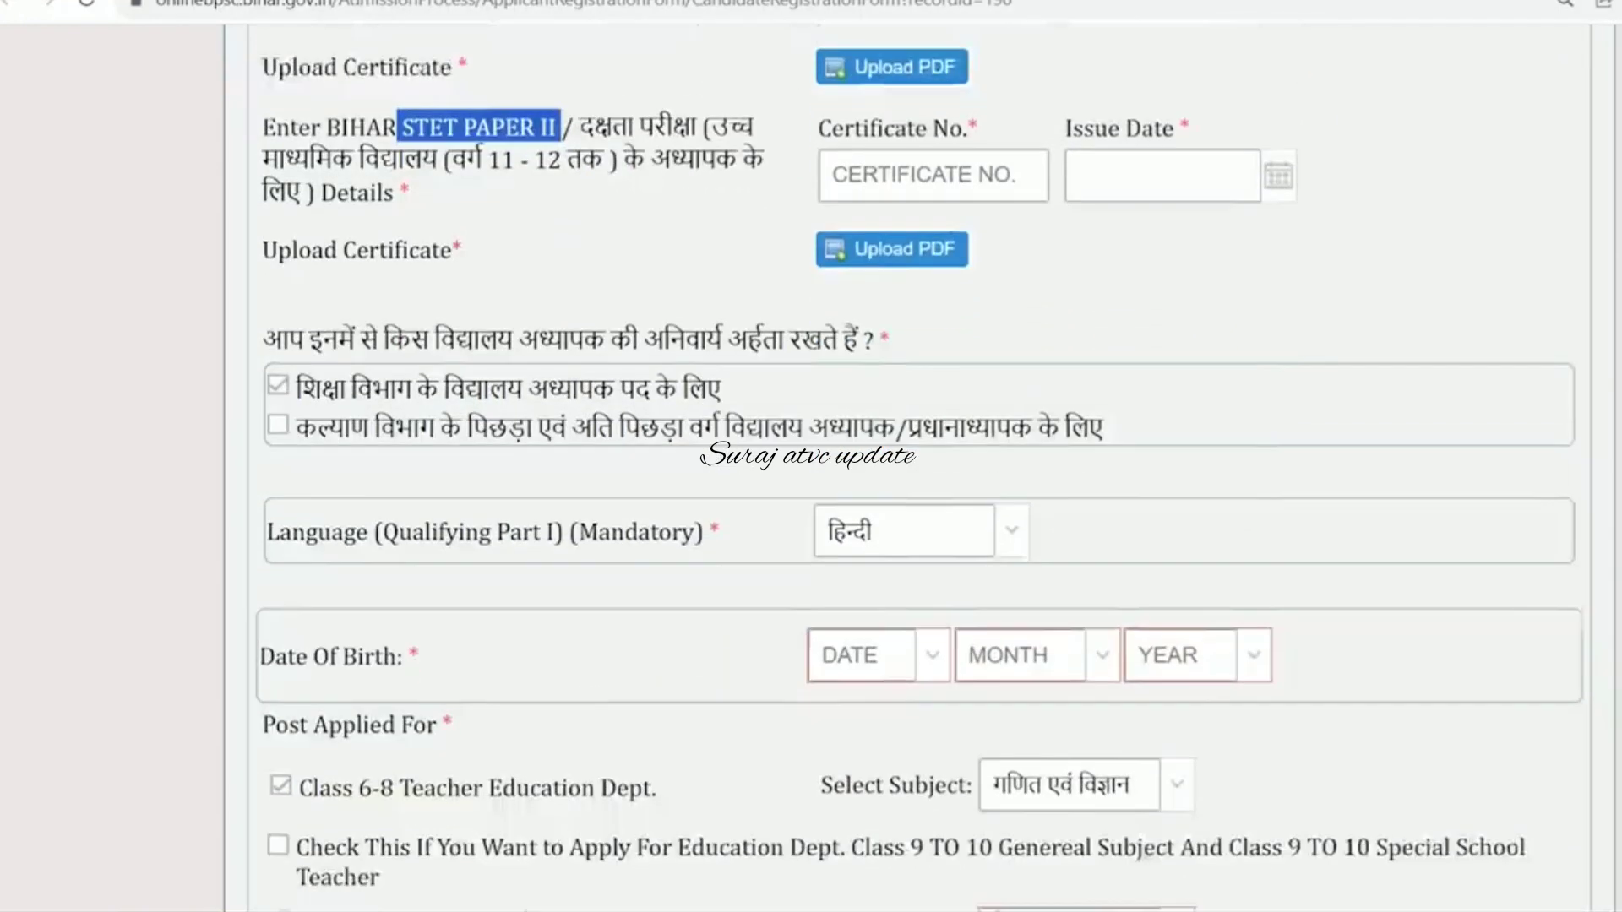
scroll(919, 468, "down", 1)
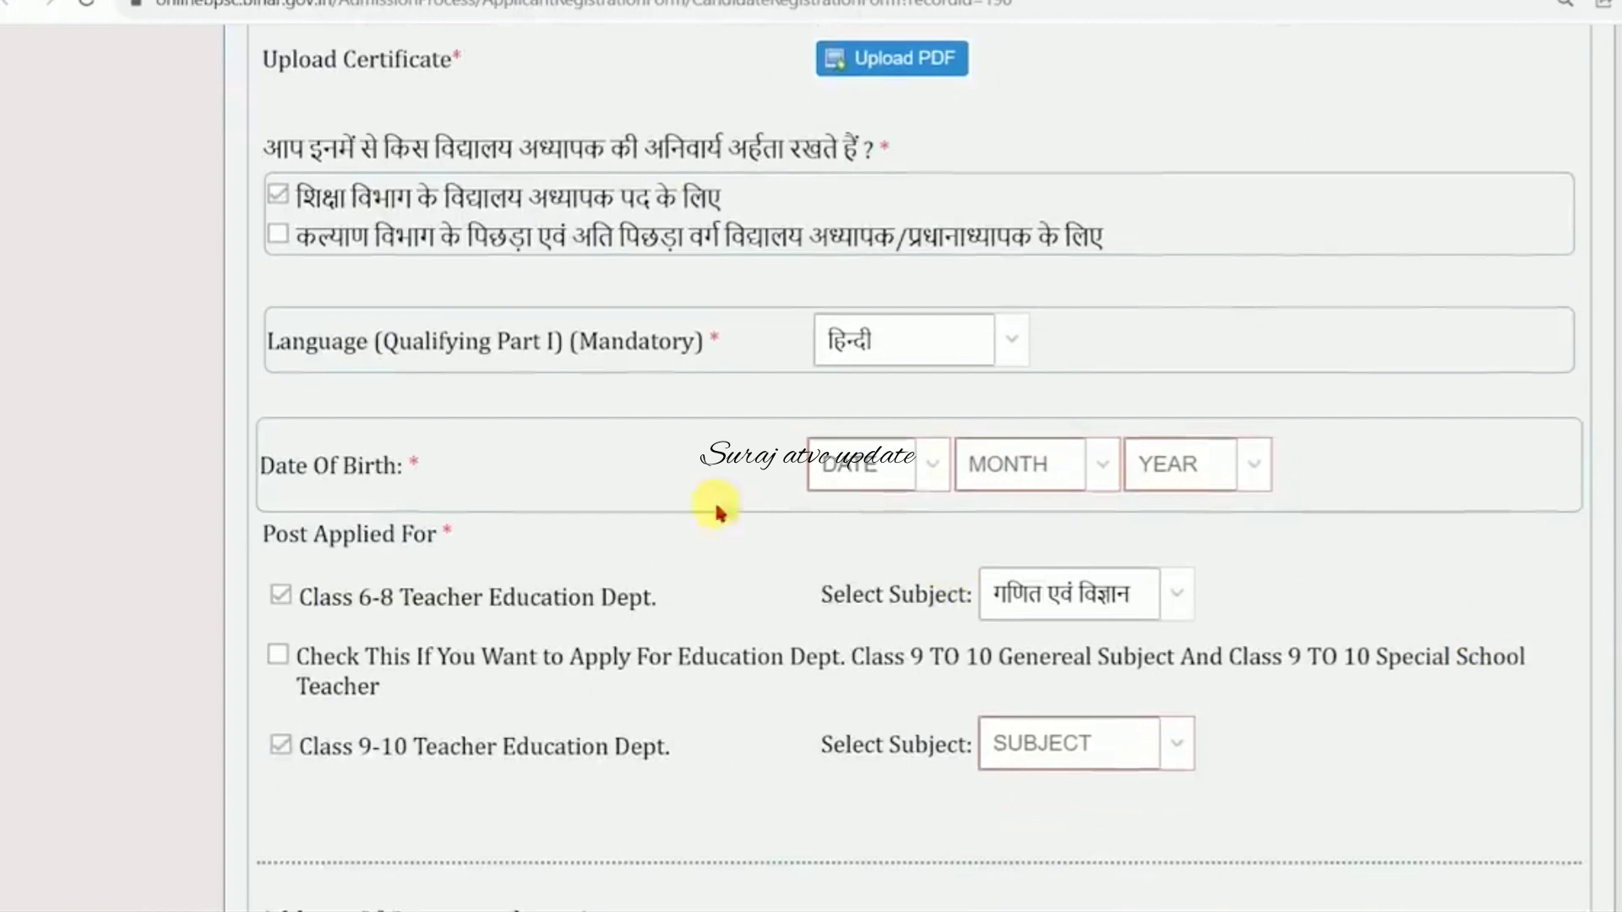
left_click_drag(332, 346, 603, 367)
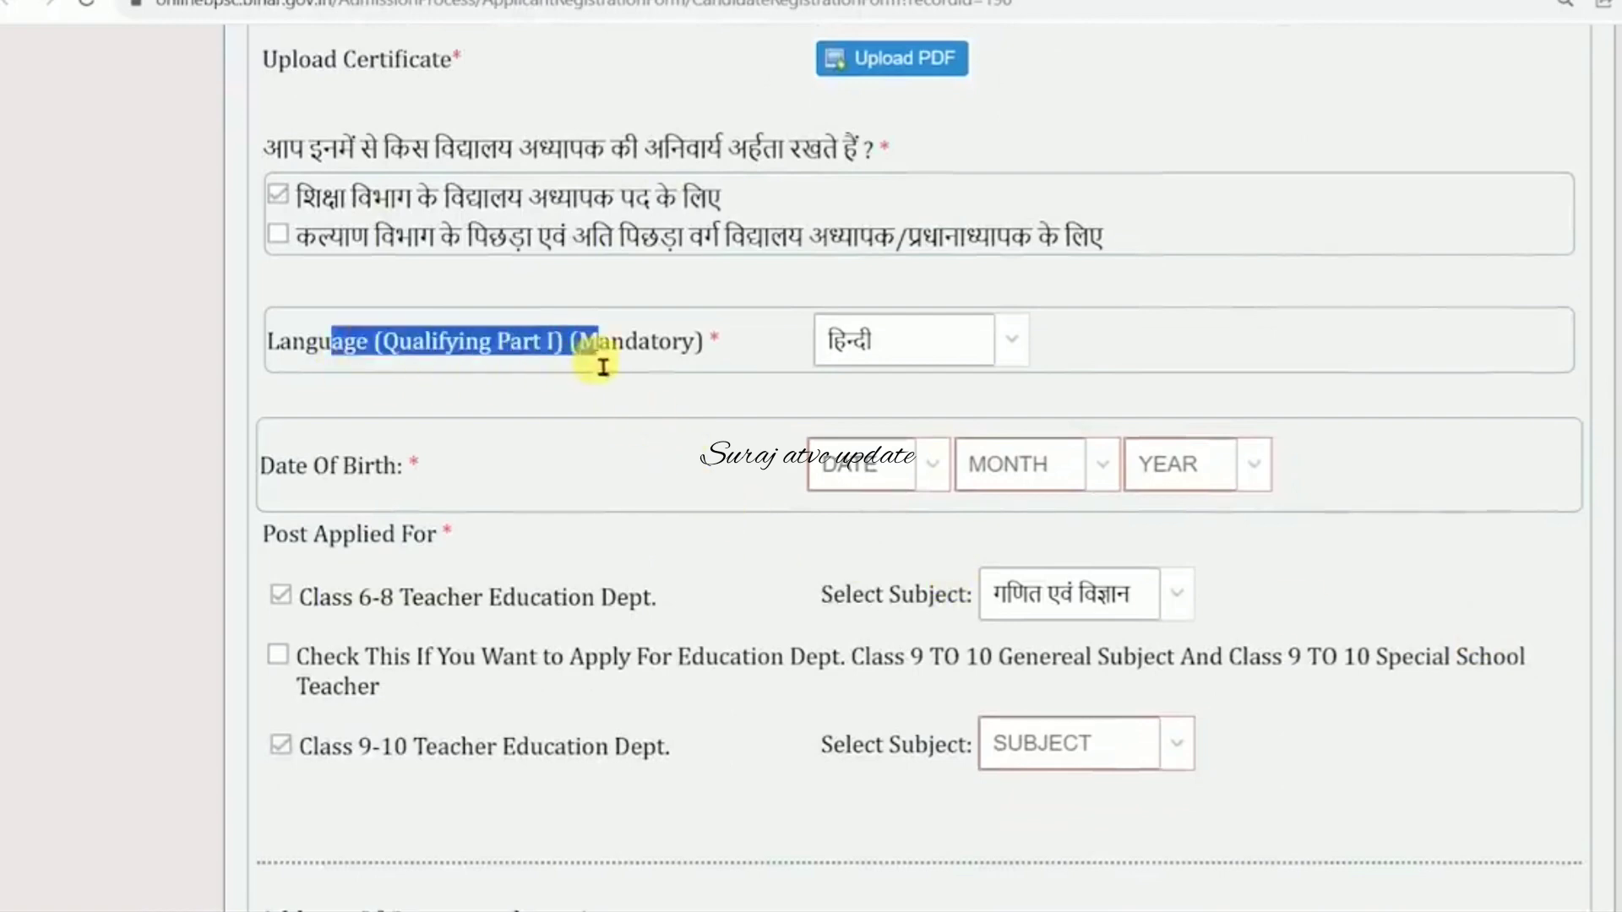
left_click(550, 344)
left_click_drag(321, 152, 732, 171)
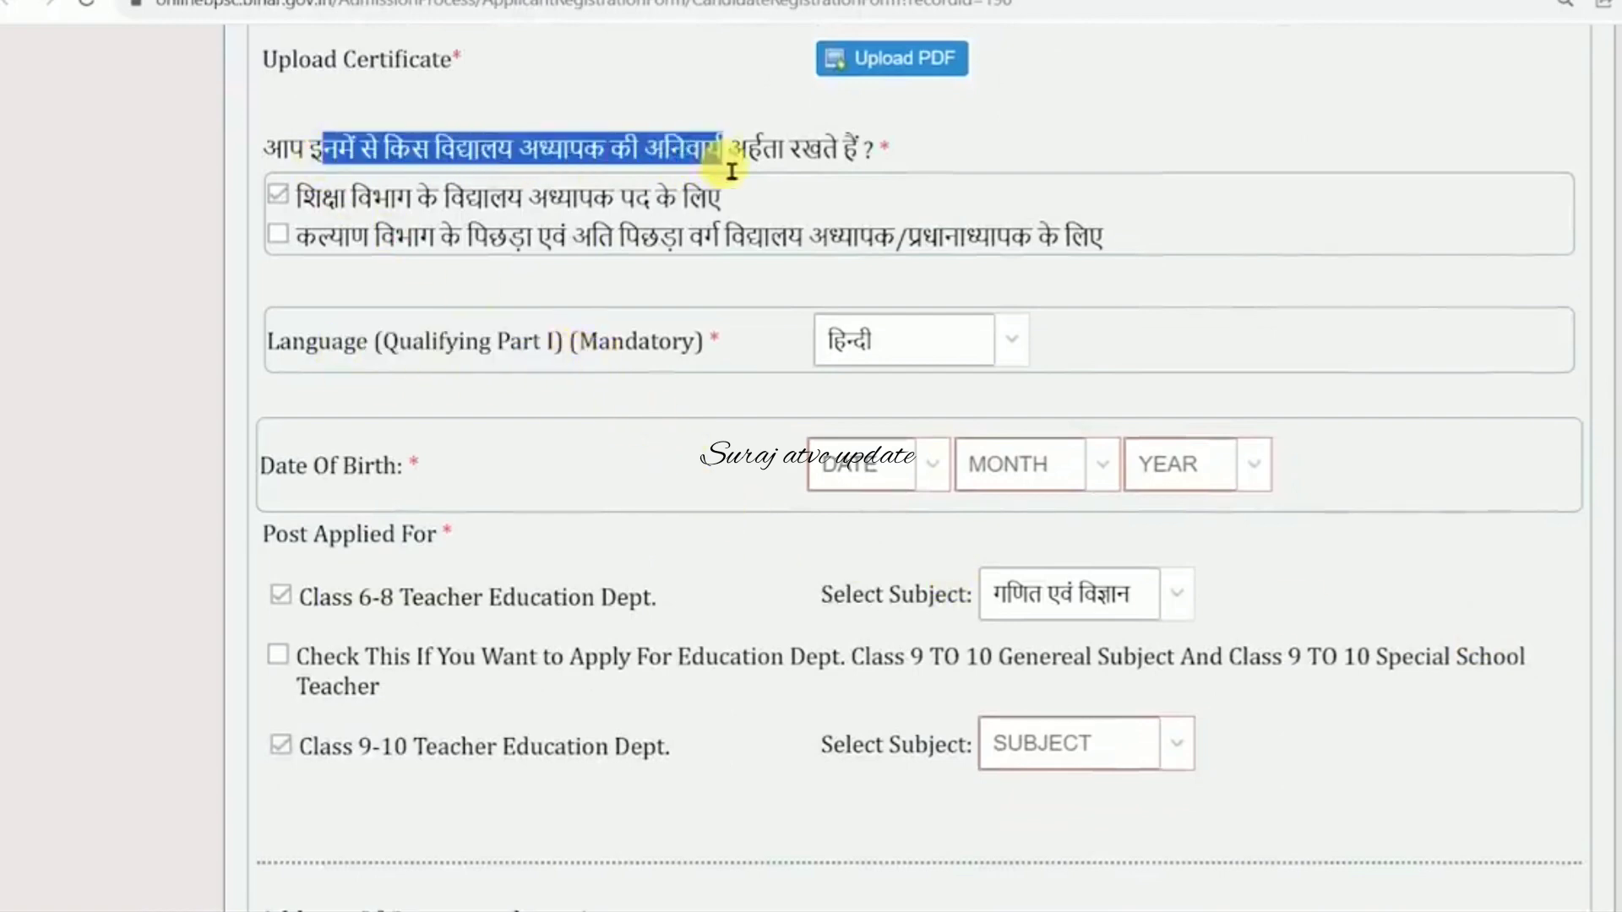
left_click(729, 172)
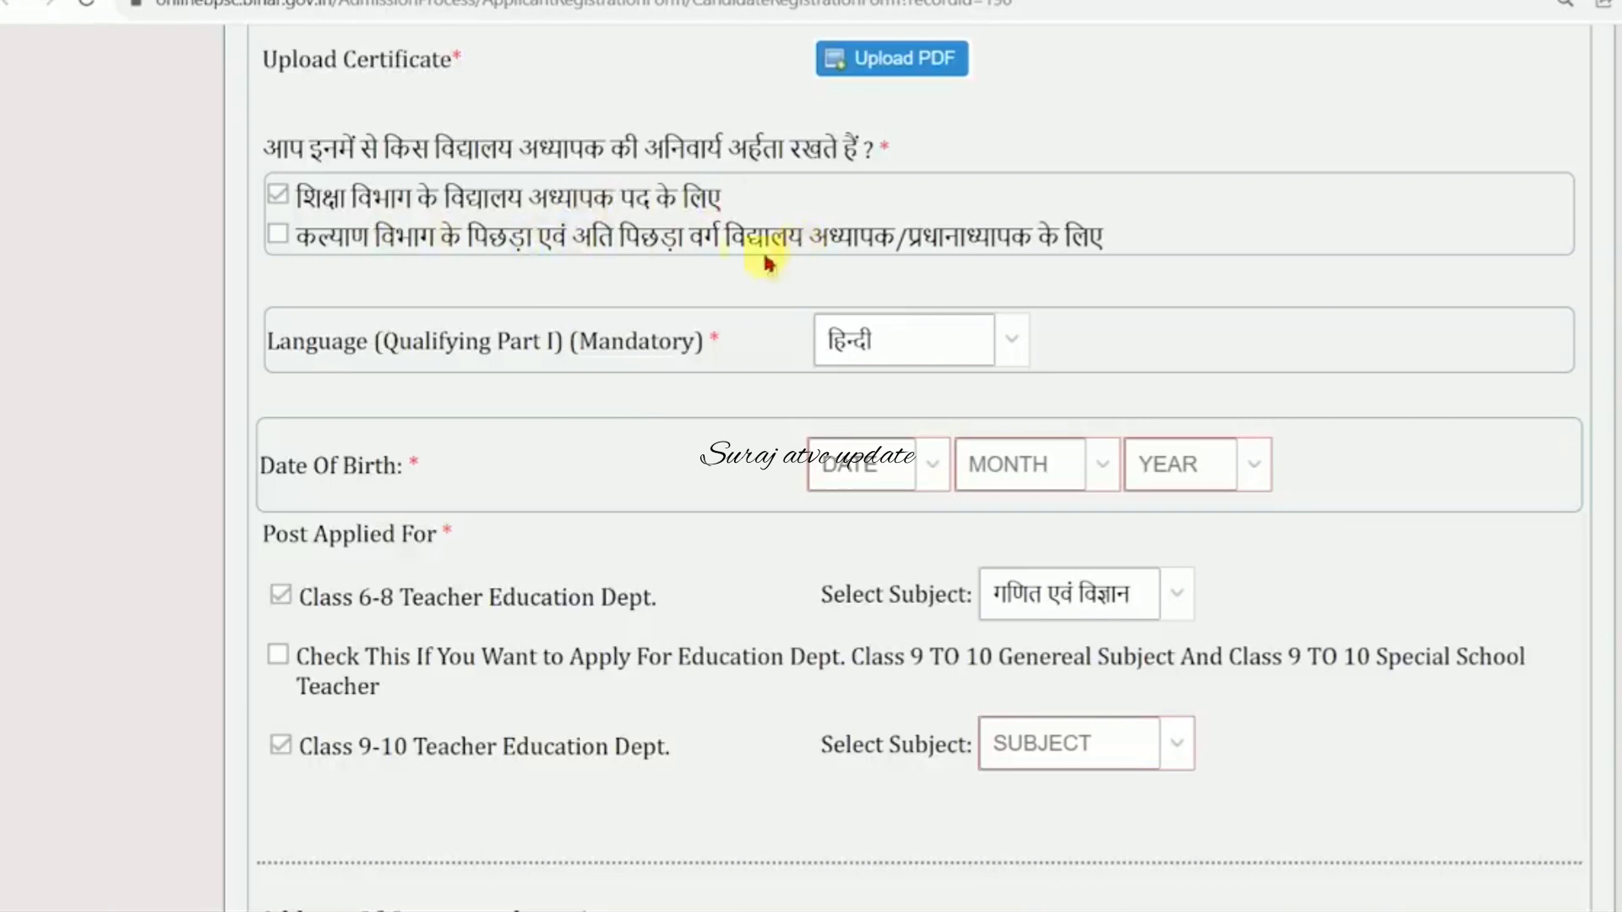
left_click(278, 198)
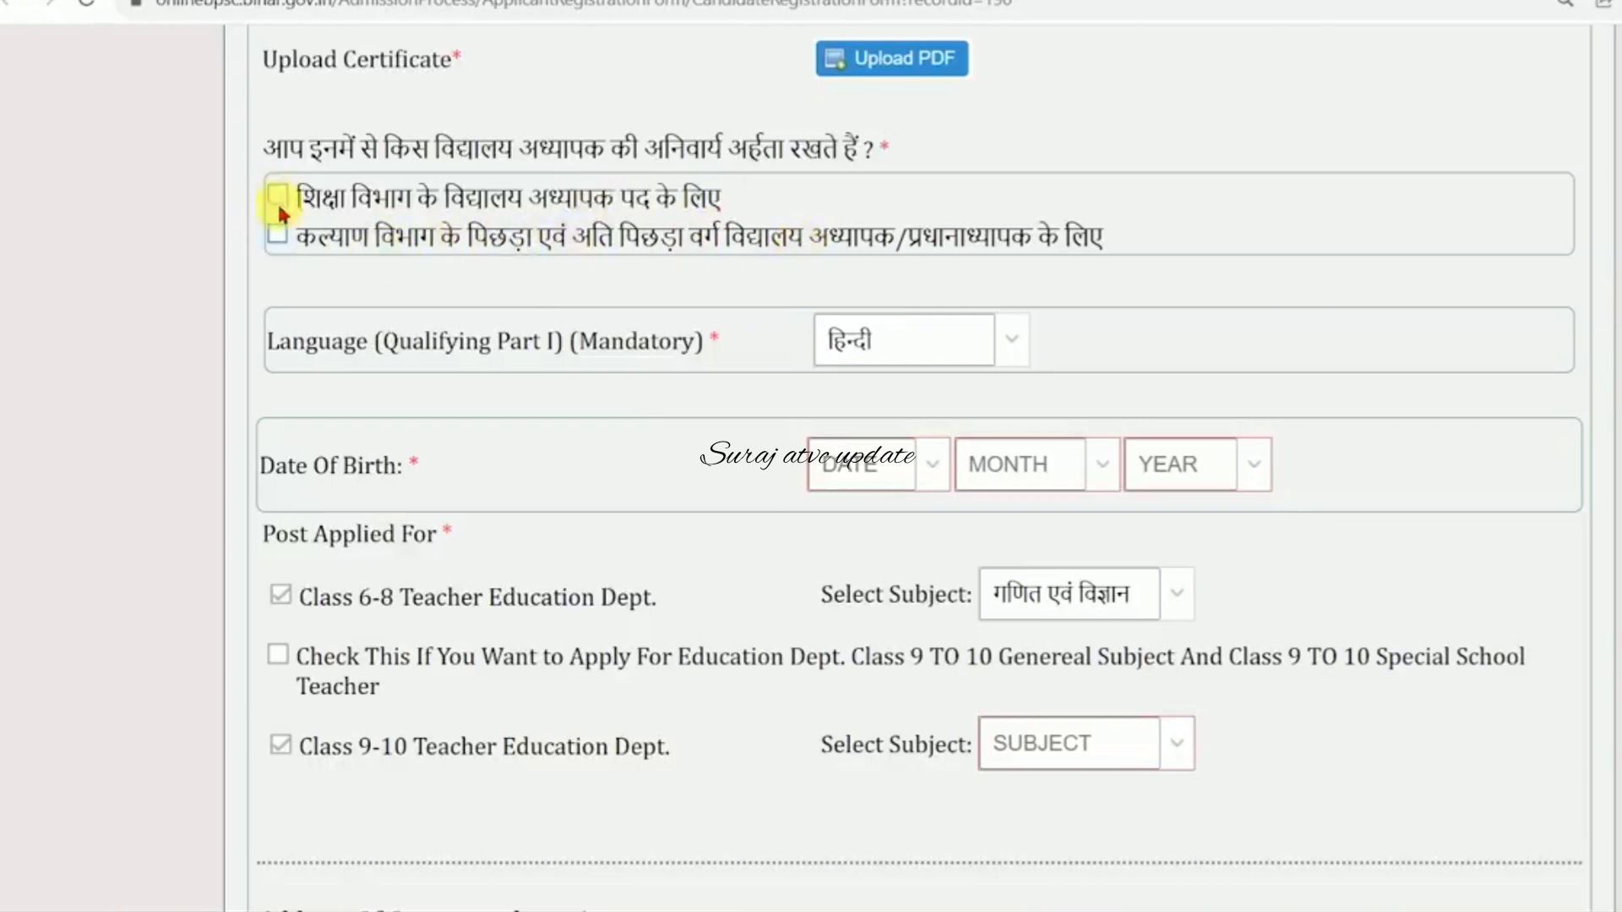
left_click(280, 231)
left_click(283, 197)
left_click(281, 236)
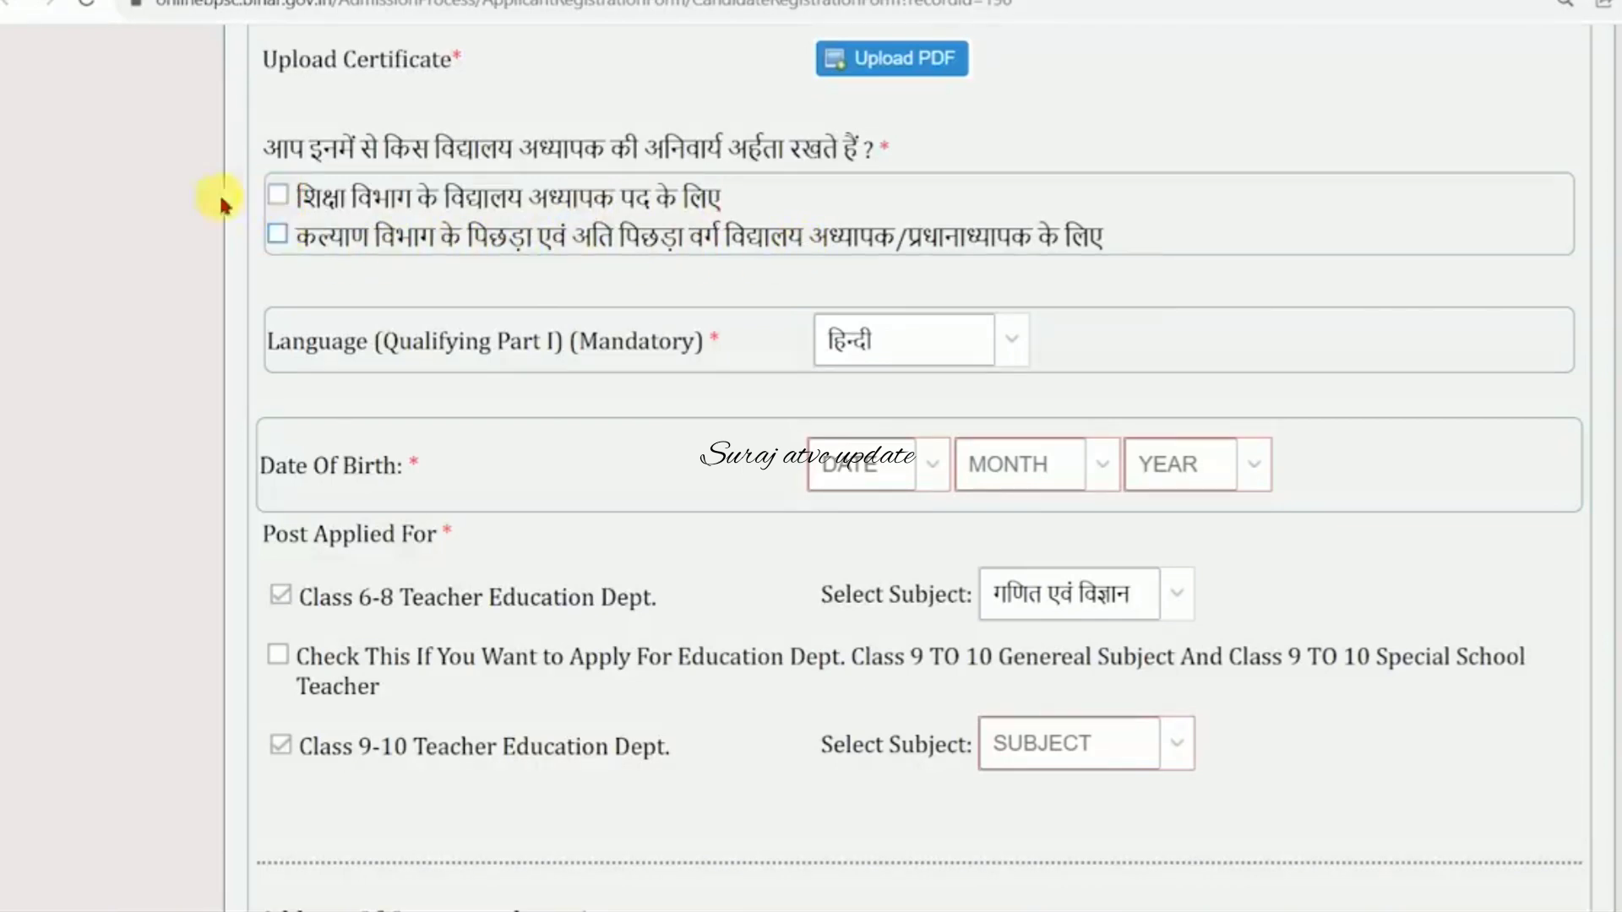
left_click(277, 196)
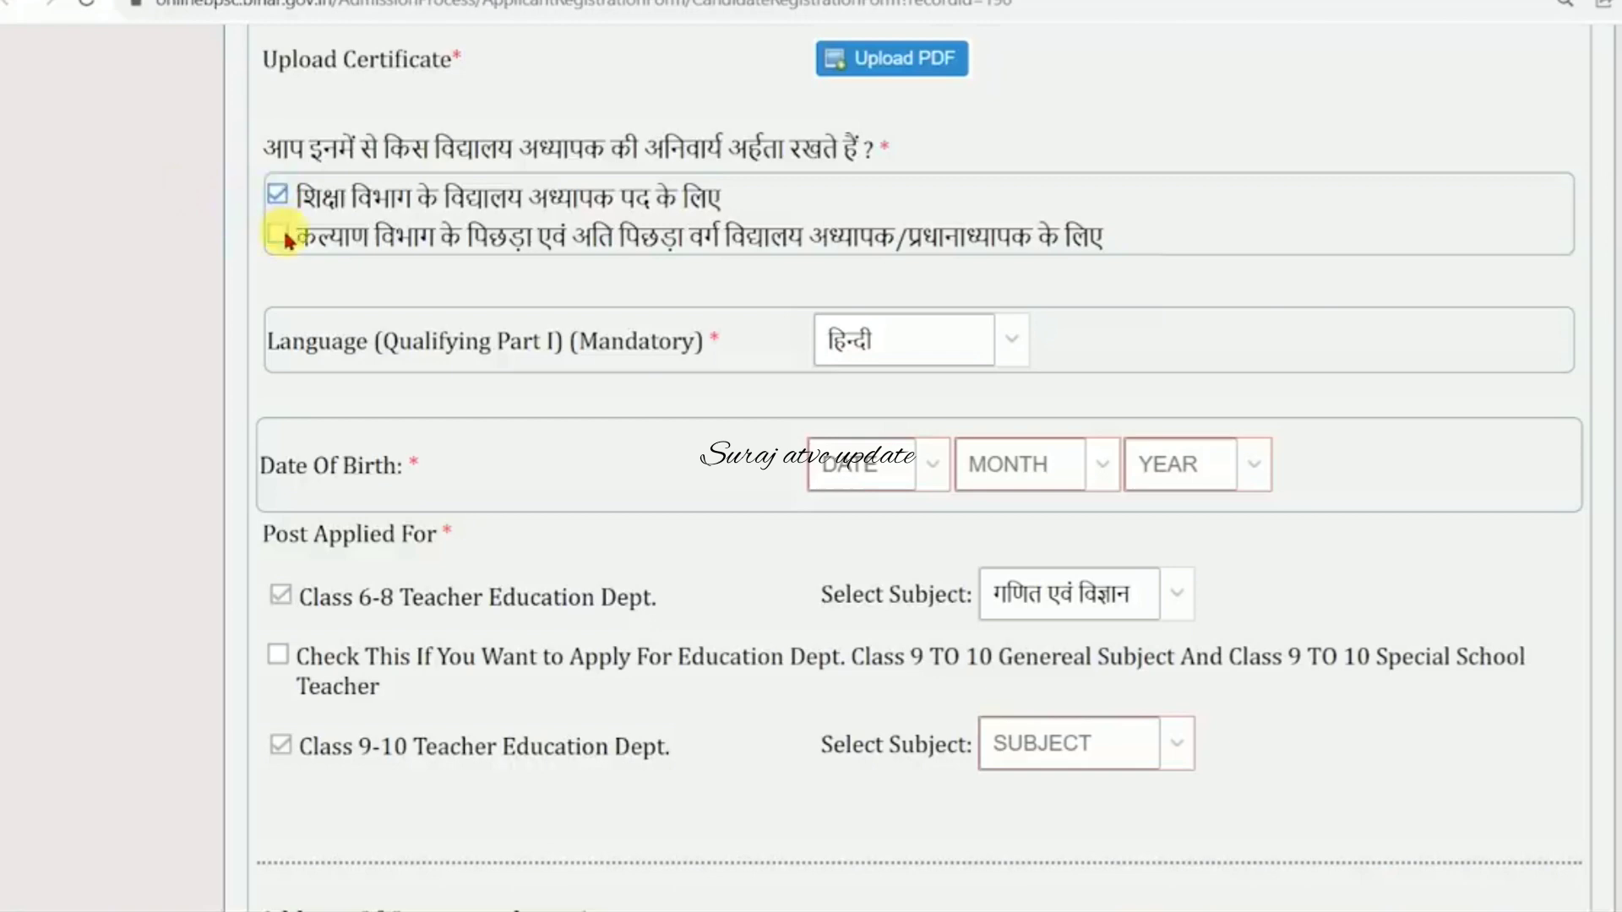
left_click(277, 234)
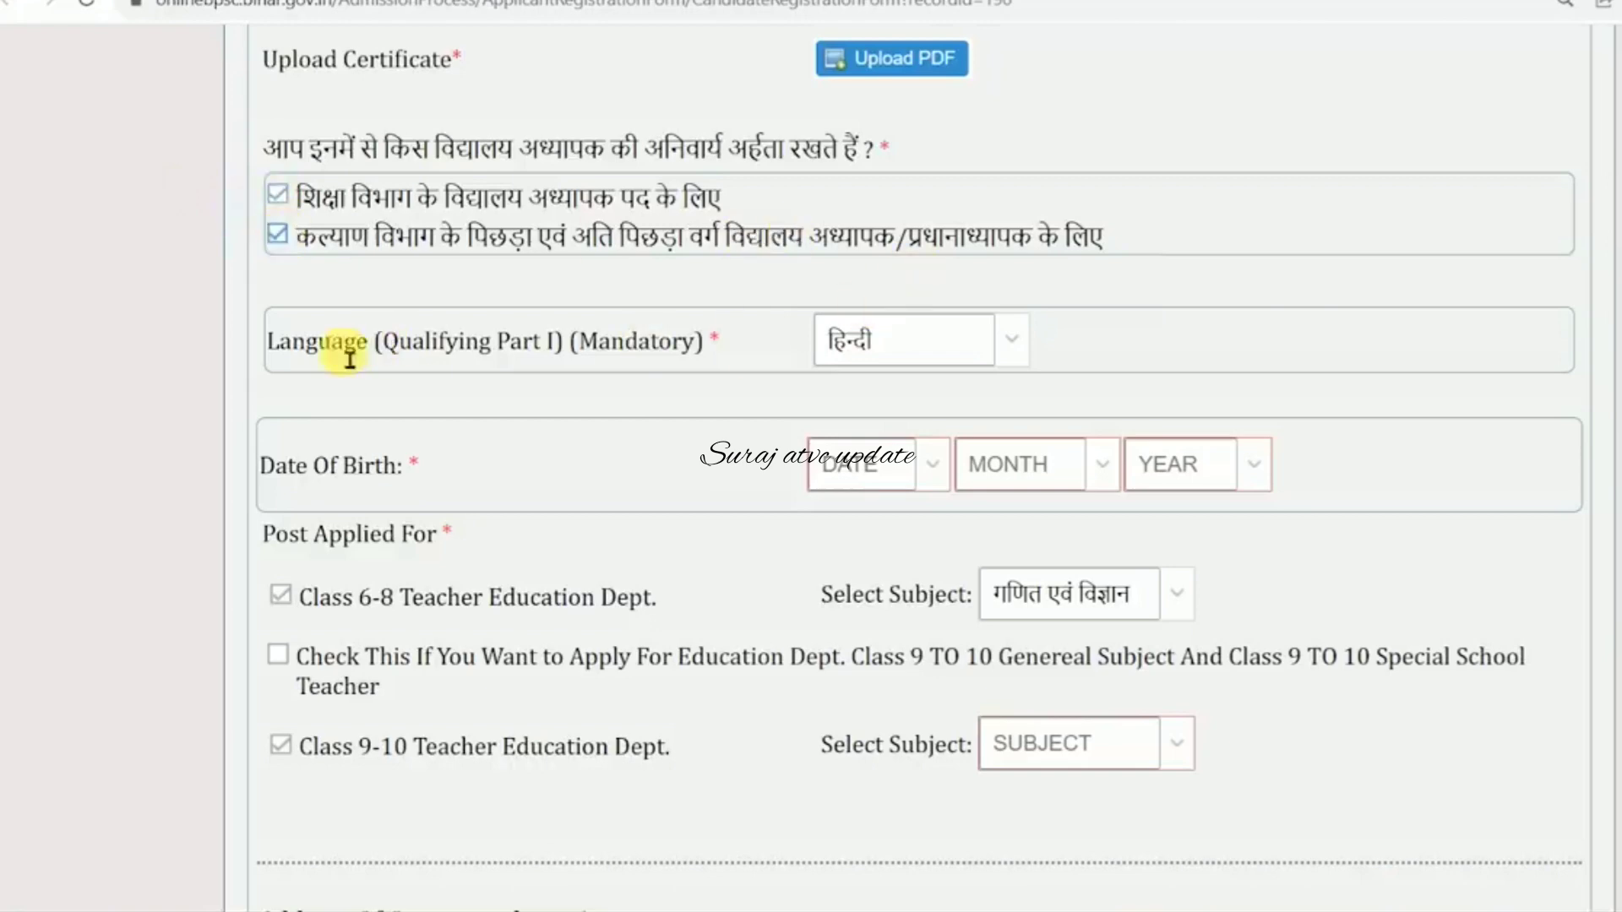
- Check the choices for the mandatory Language (Qualifying Part I) field and select हिन्दी
left_click_drag(336, 350, 638, 354)
left_click(637, 354)
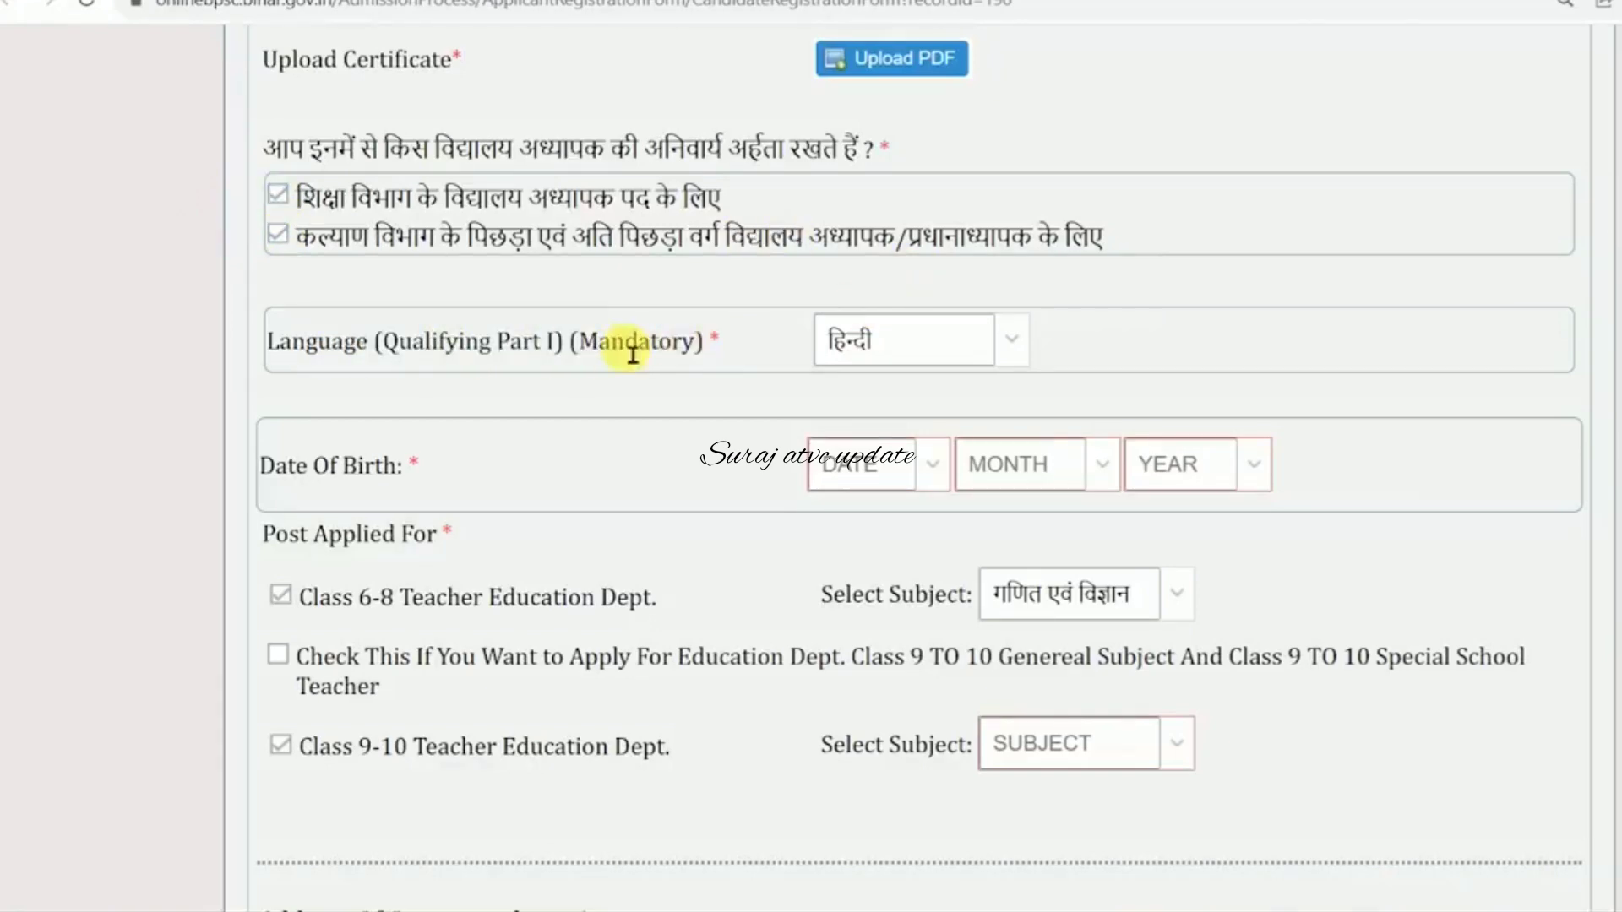
left_click_drag(538, 352, 662, 351)
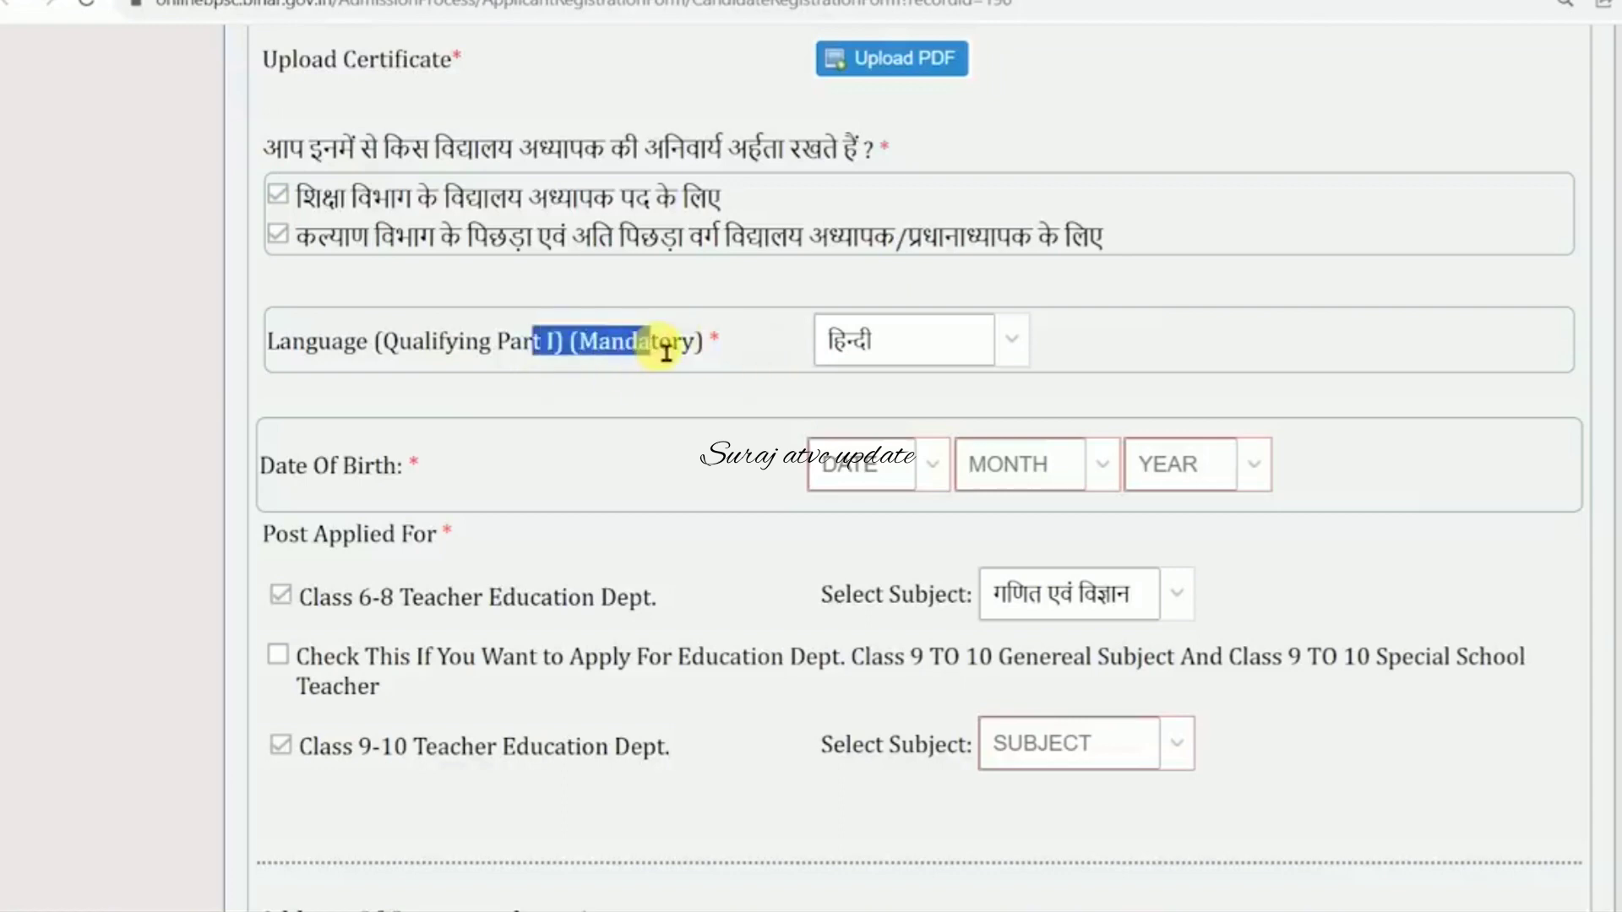
left_click(667, 353)
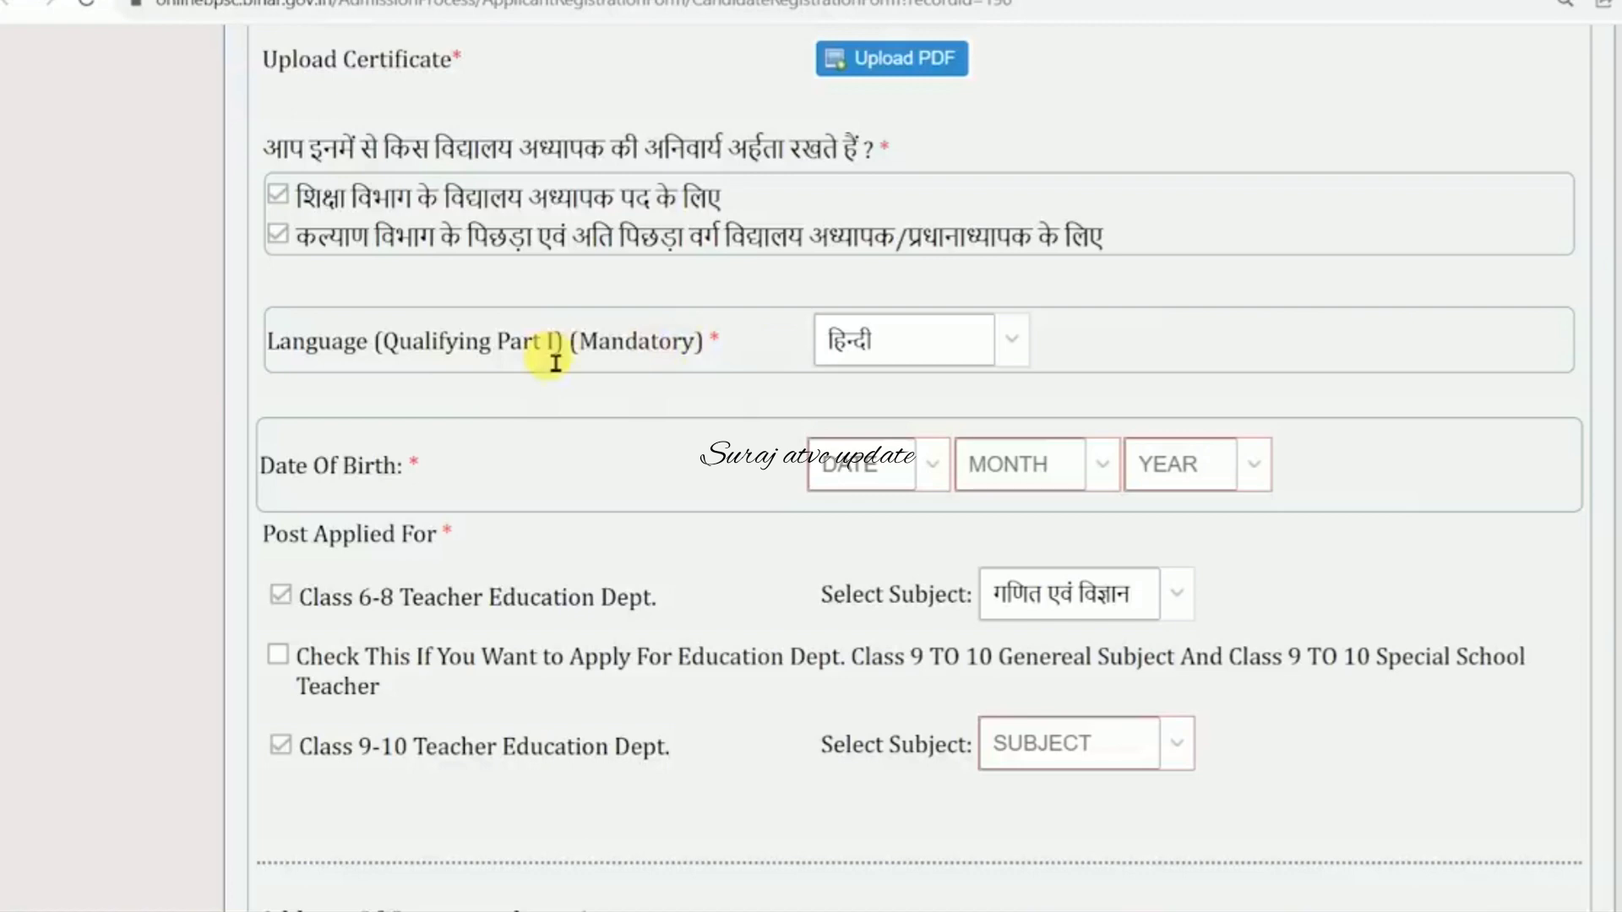
left_click(1008, 338)
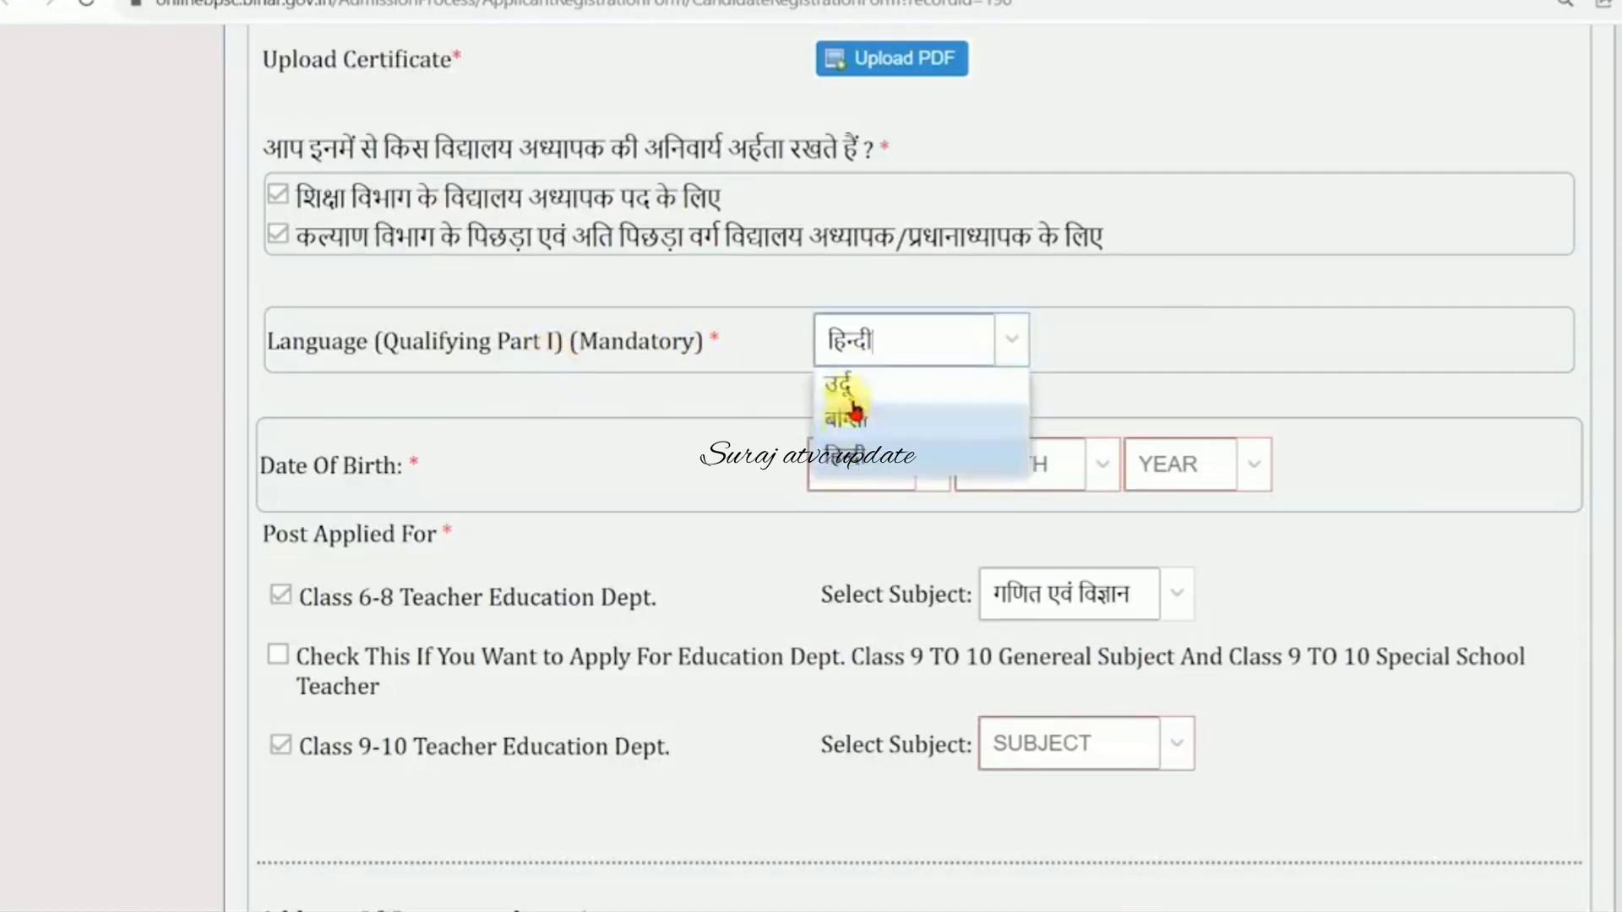
left_click(862, 459)
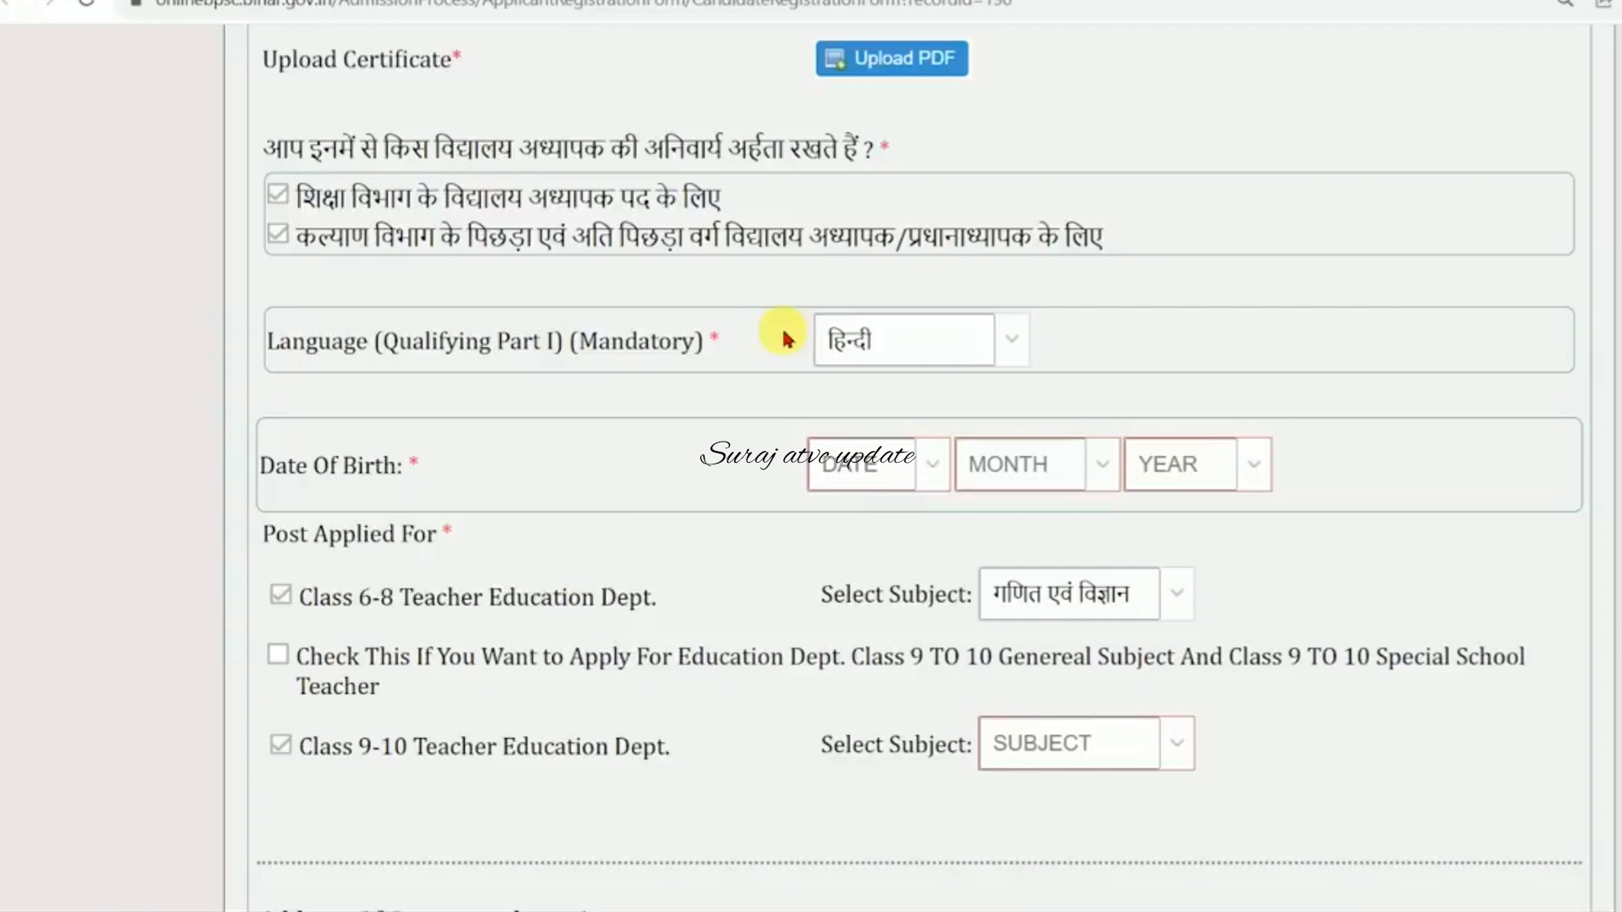
left_click_drag(580, 347, 710, 359)
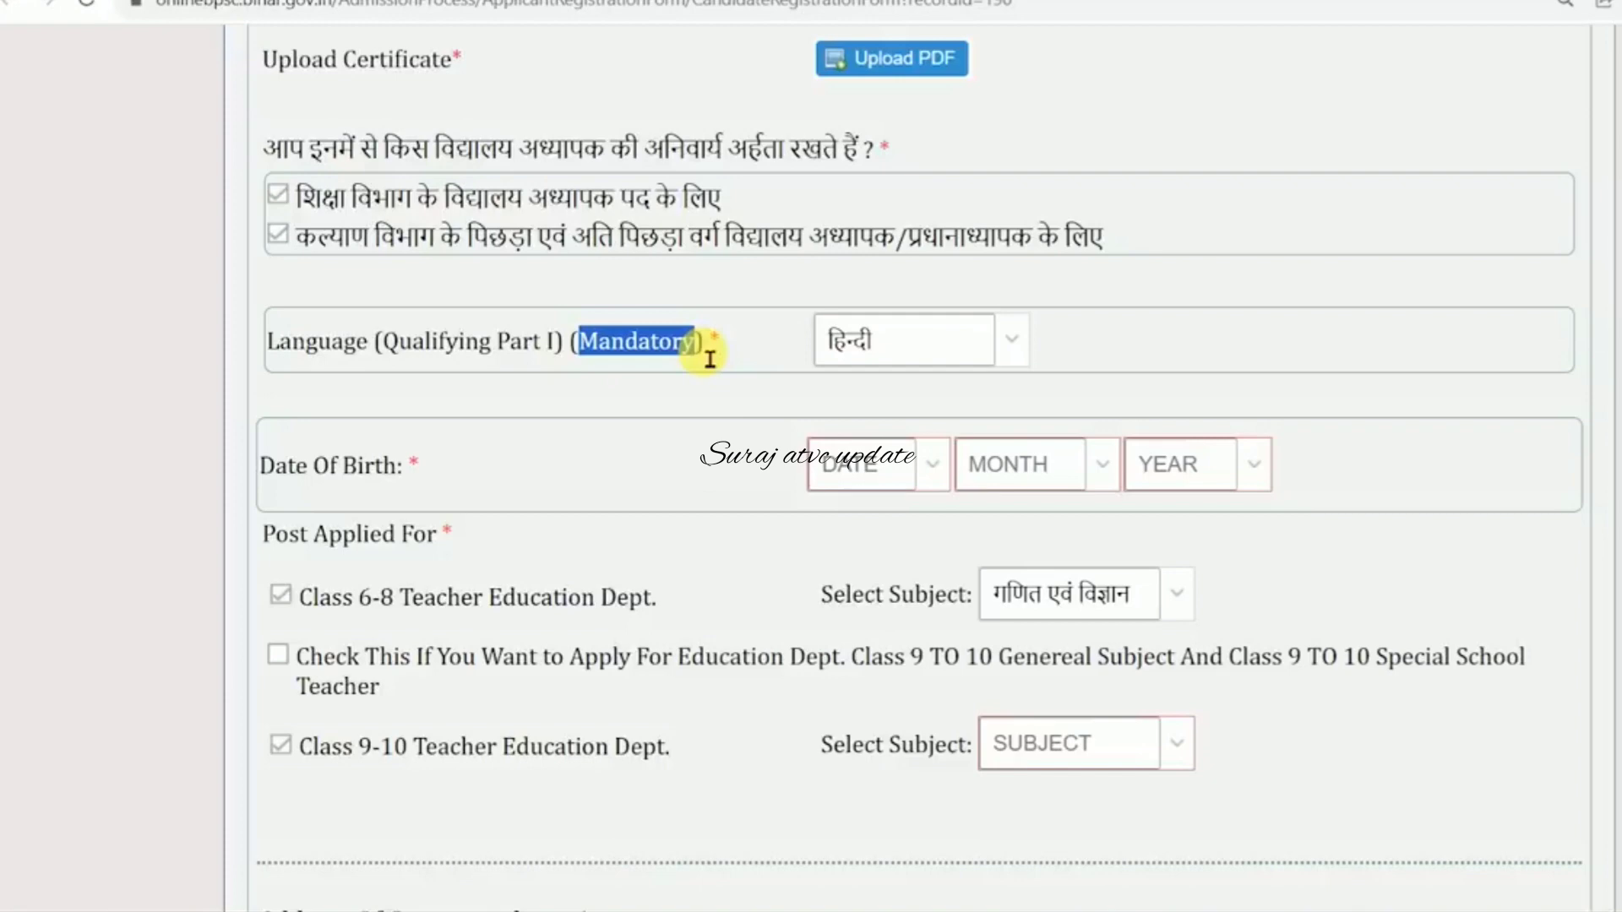
left_click(709, 359)
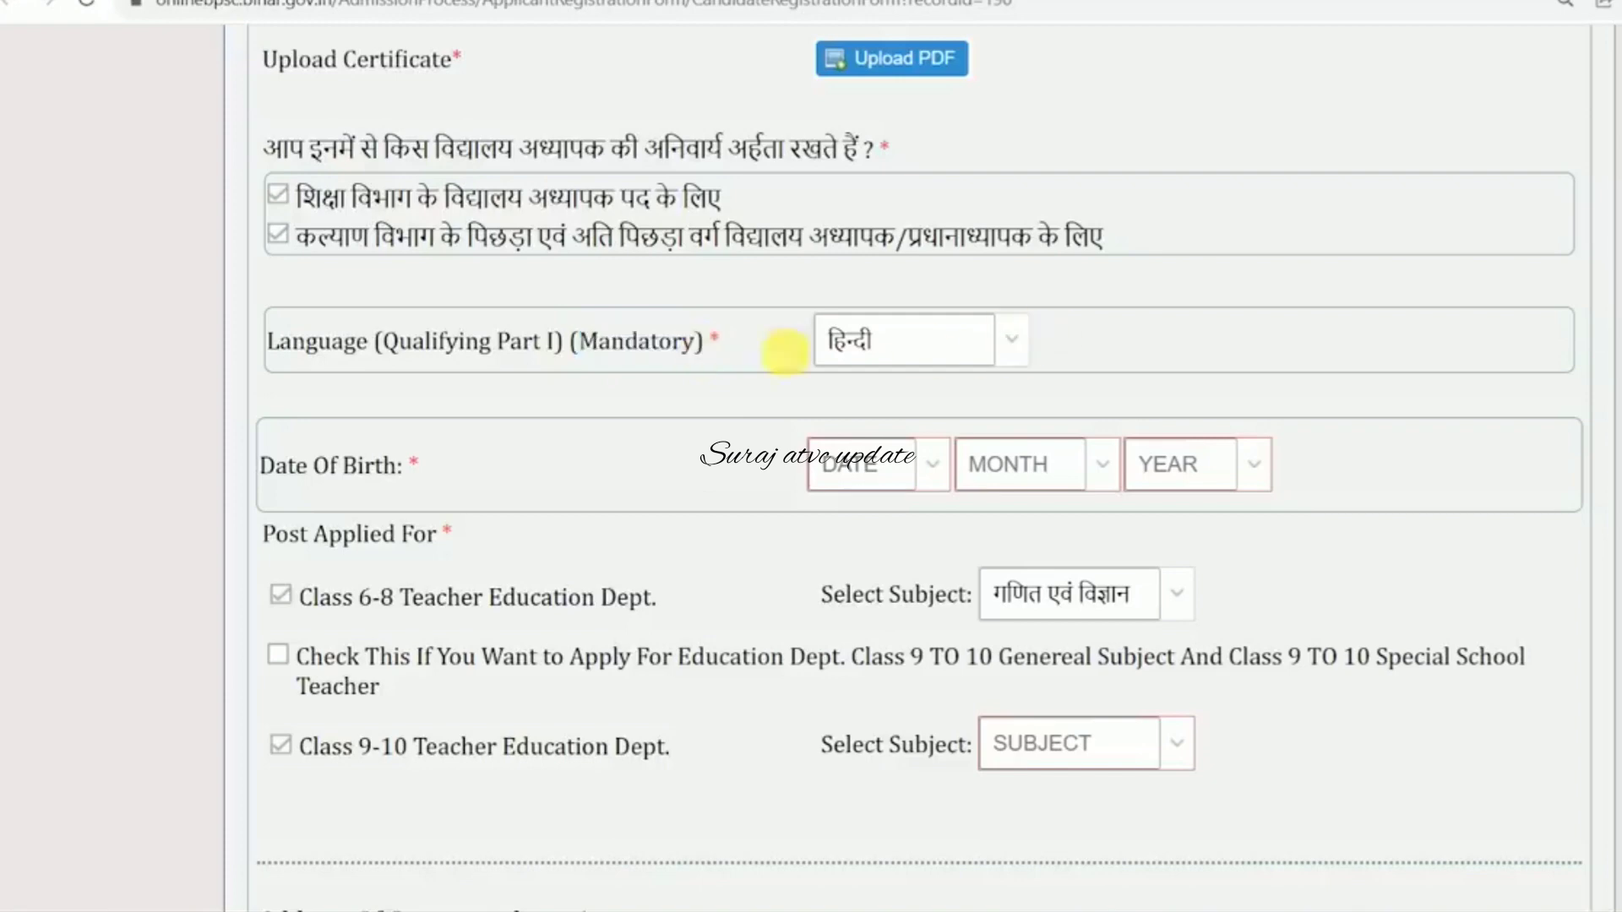
- Untick and re-tick Class 6-8 Teacher Education Dept. under Post Applied For to bring up its required qualifications
left_click_drag(309, 465, 409, 419)
scroll(499, 536, "down", 1)
left_click(410, 419)
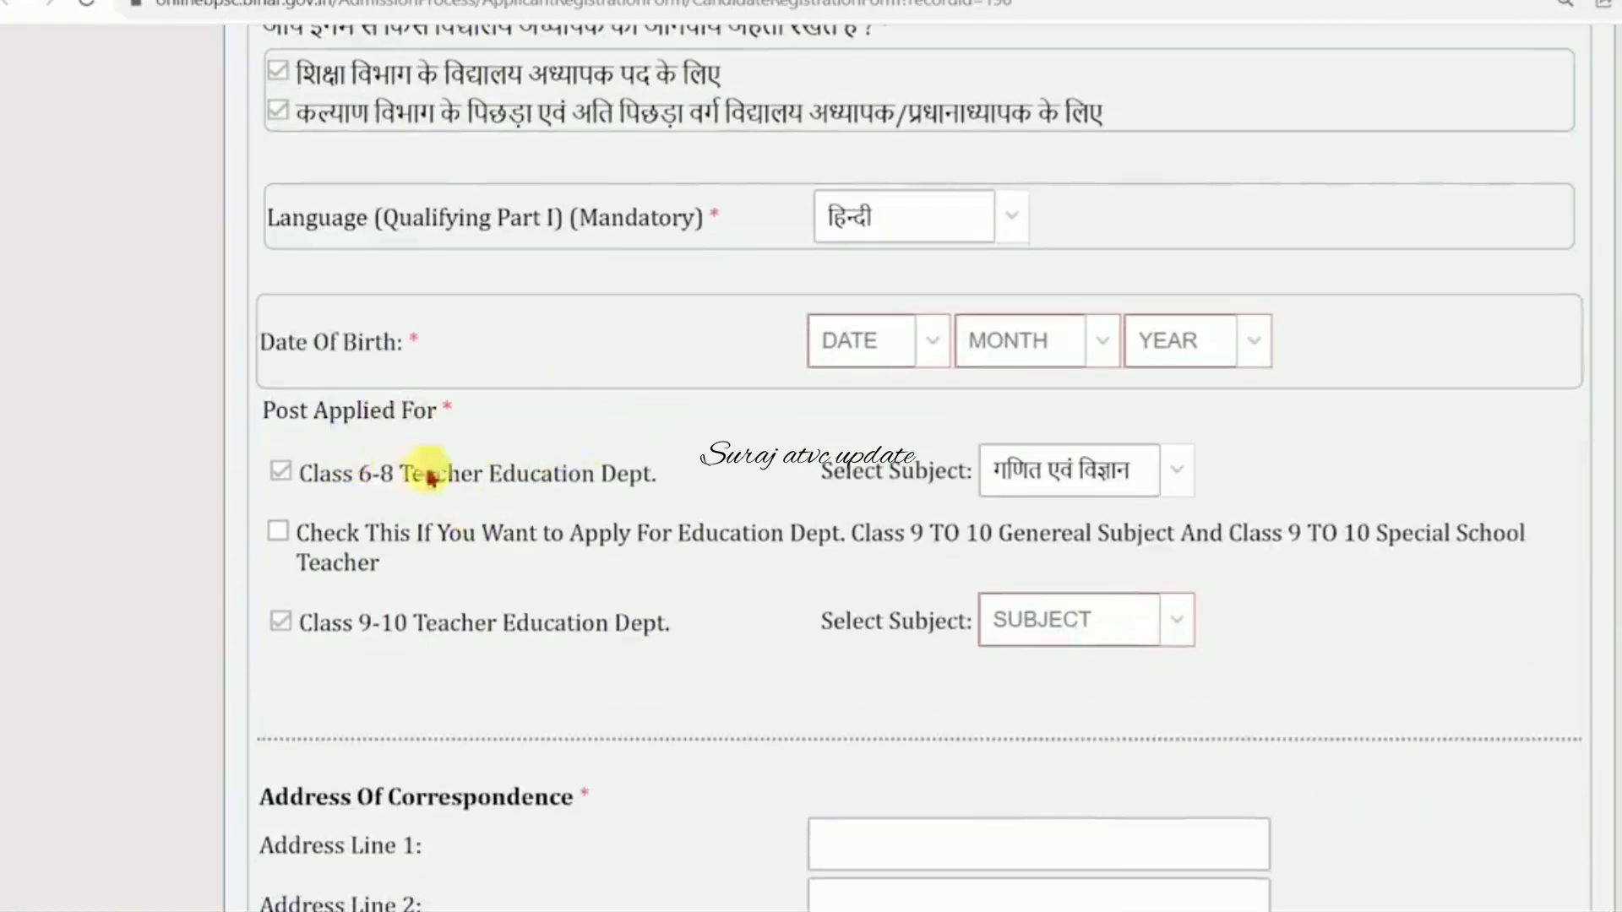
left_click_drag(374, 475, 618, 482)
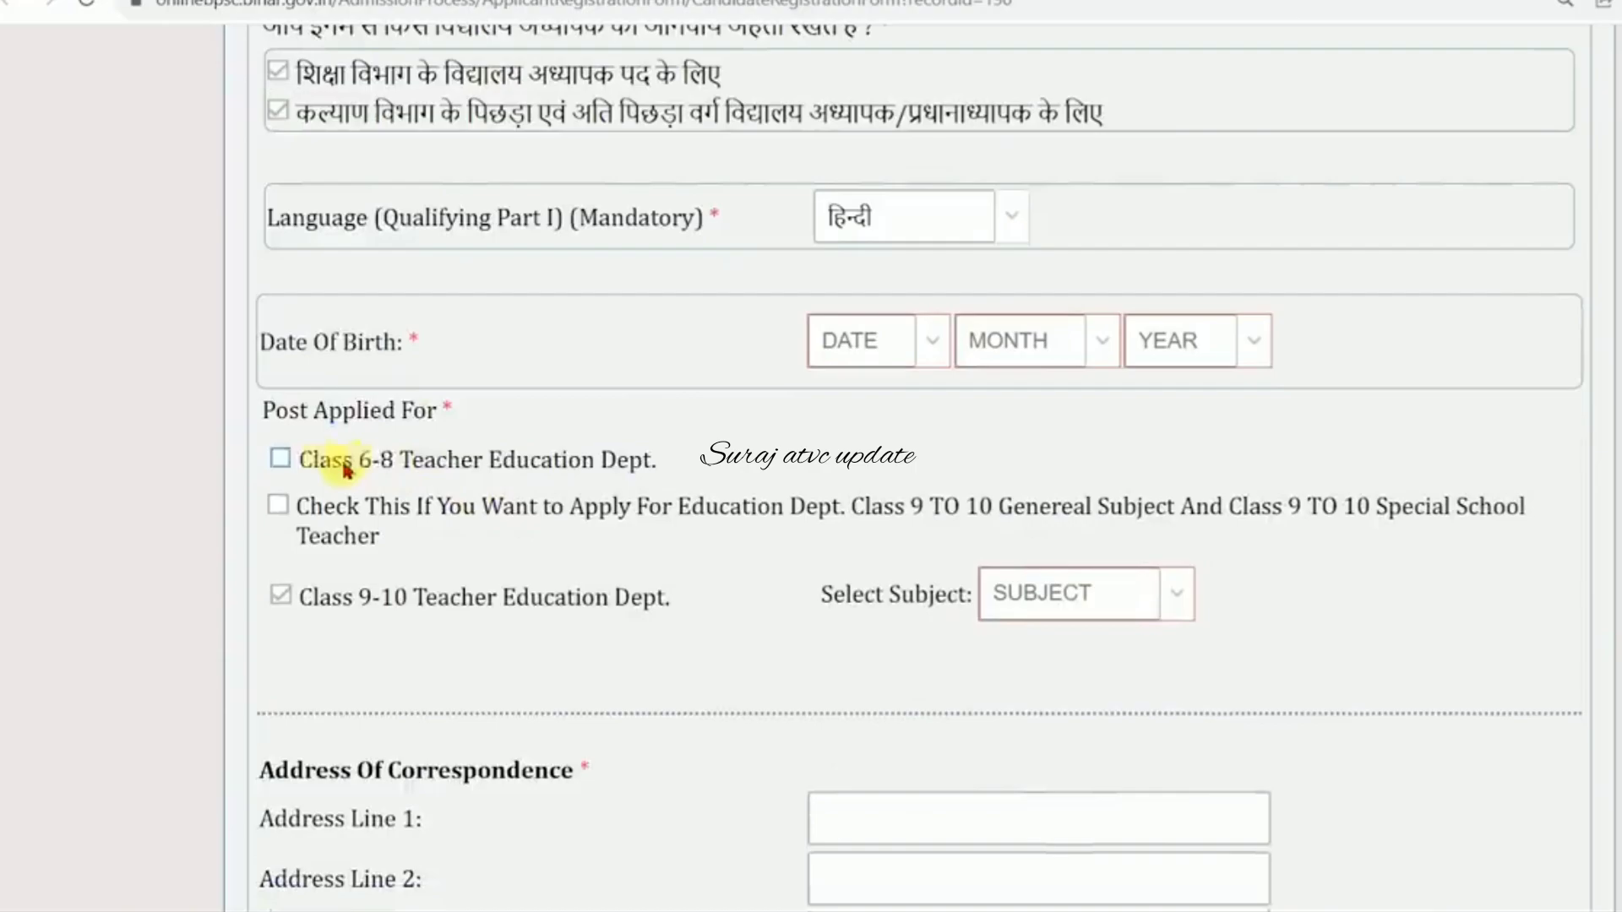
left_click(280, 458)
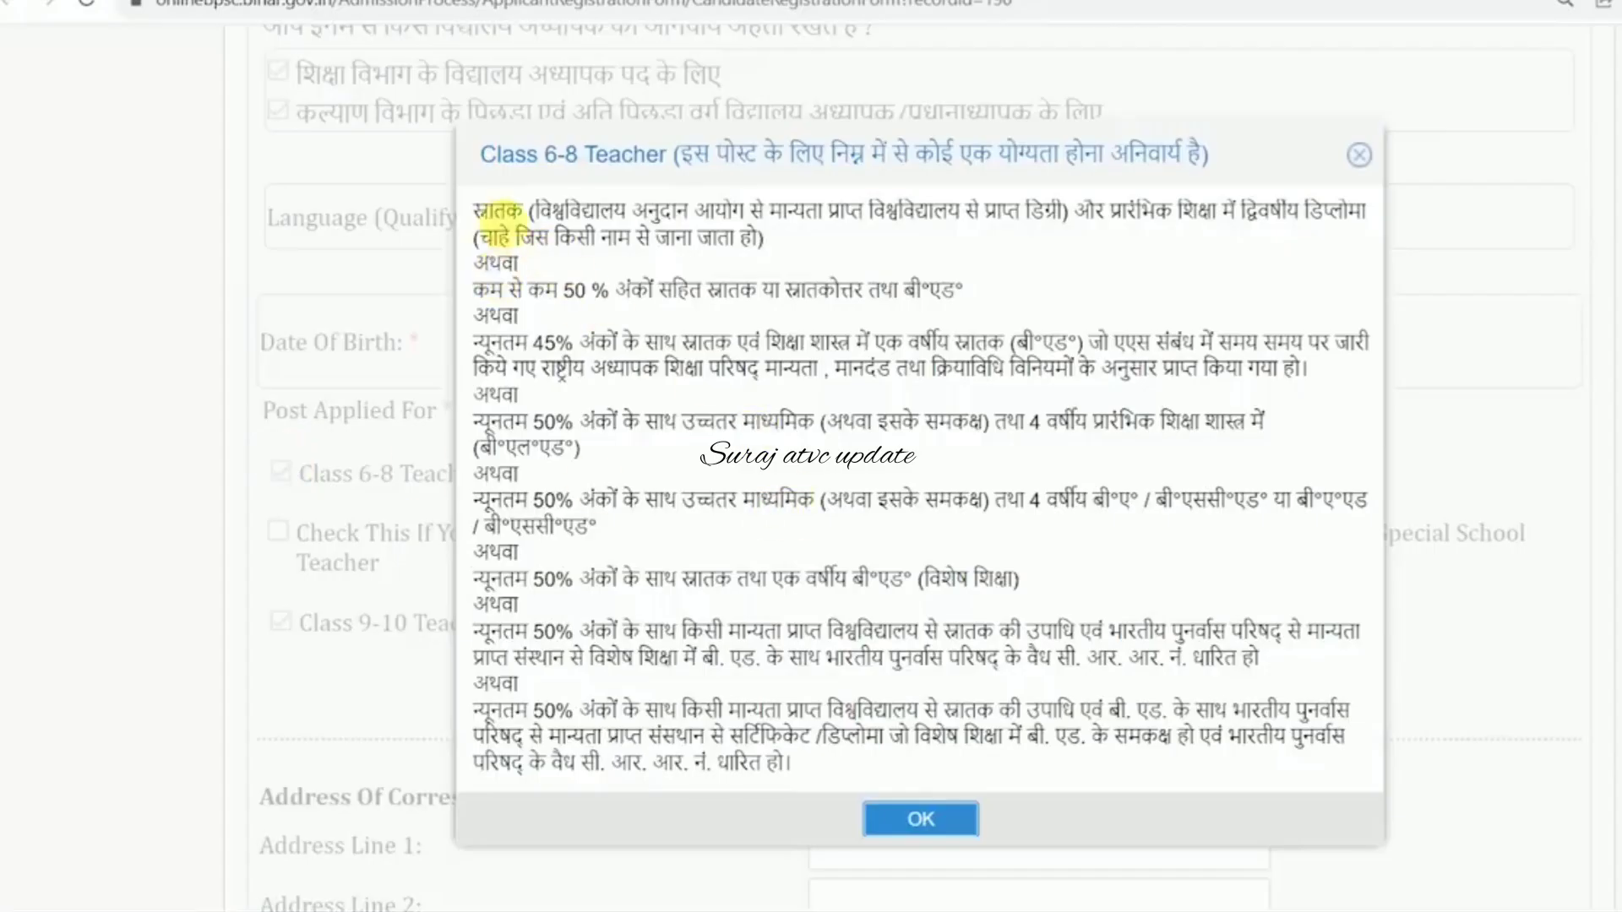
- Read through the alternative qualifications required for the Class 6-8 Teacher post, including the graduation, diploma and B.Ed requirements
left_click_drag(504, 227, 1064, 243)
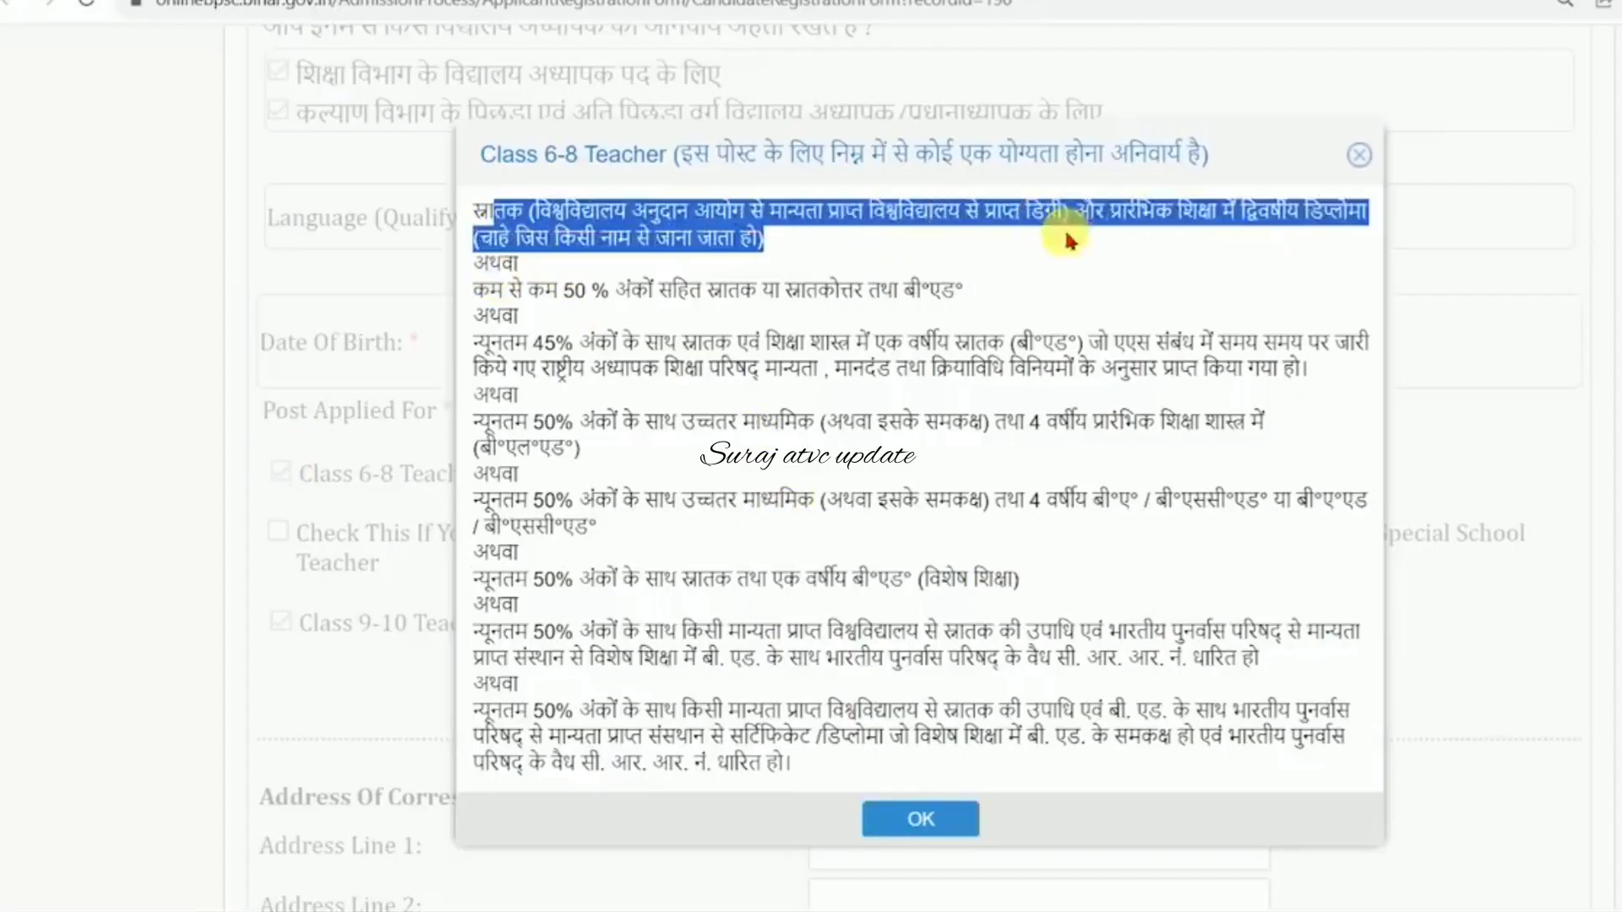
left_click(642, 254)
left_click_drag(473, 222, 1298, 224)
left_click(1160, 228)
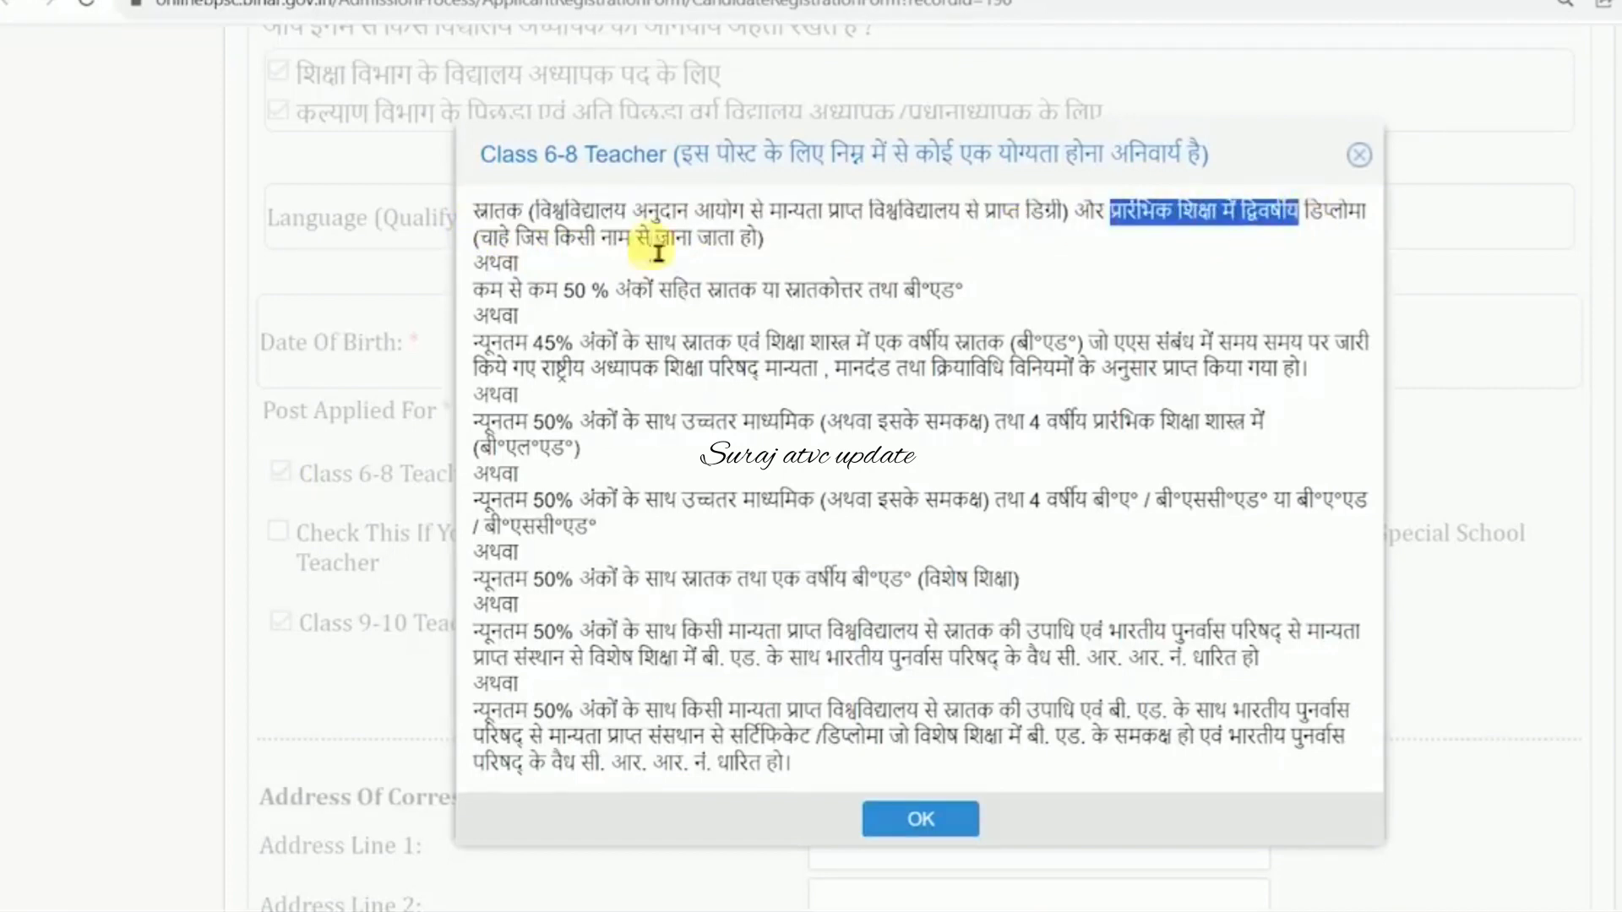
left_click_drag(511, 300, 785, 309)
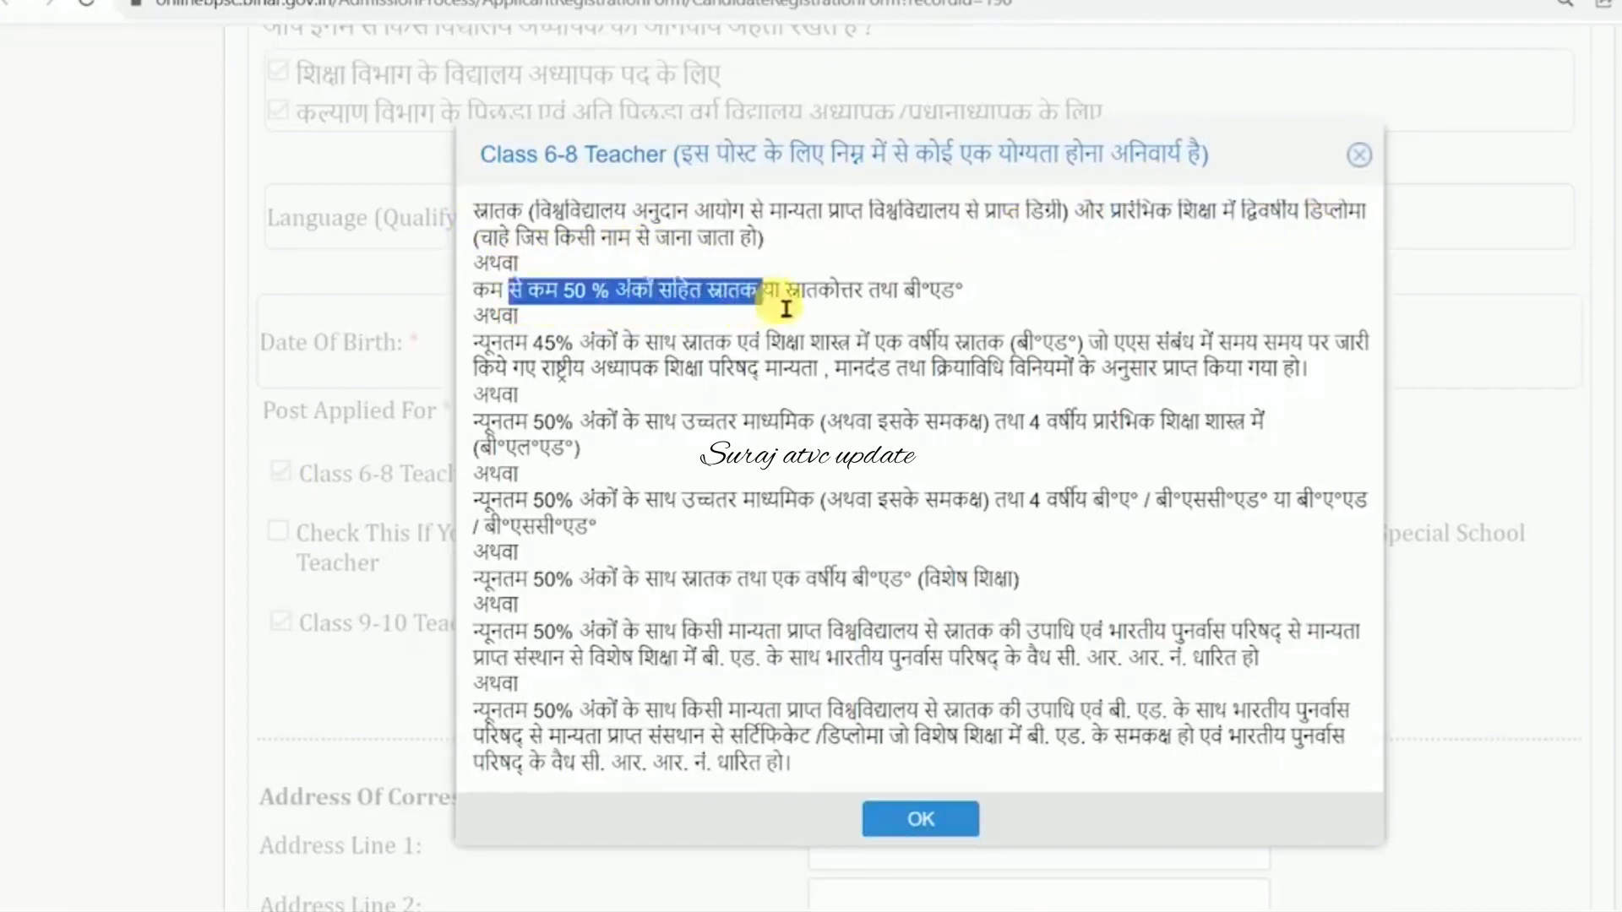
left_click_drag(888, 306, 966, 308)
left_click(826, 308)
left_click_drag(548, 358, 681, 597)
left_click(681, 597)
- Dismiss the Class 6-8 Teacher qualifications notice and choose गणित एवं विज्ञान as the subject for that post
left_click(923, 817)
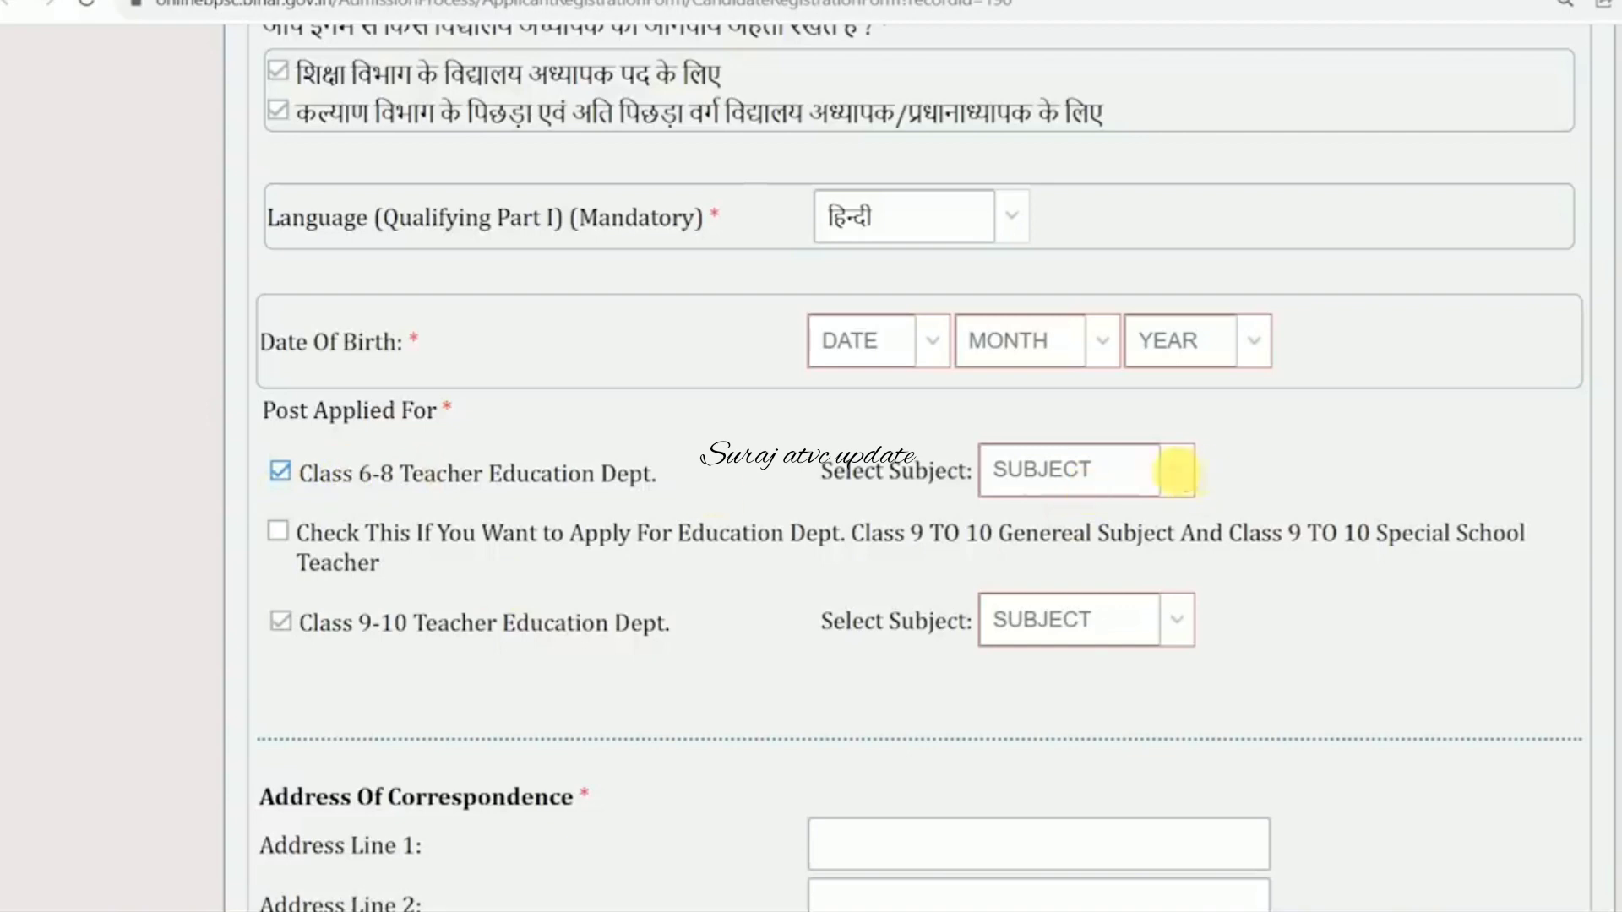
left_click(1177, 473)
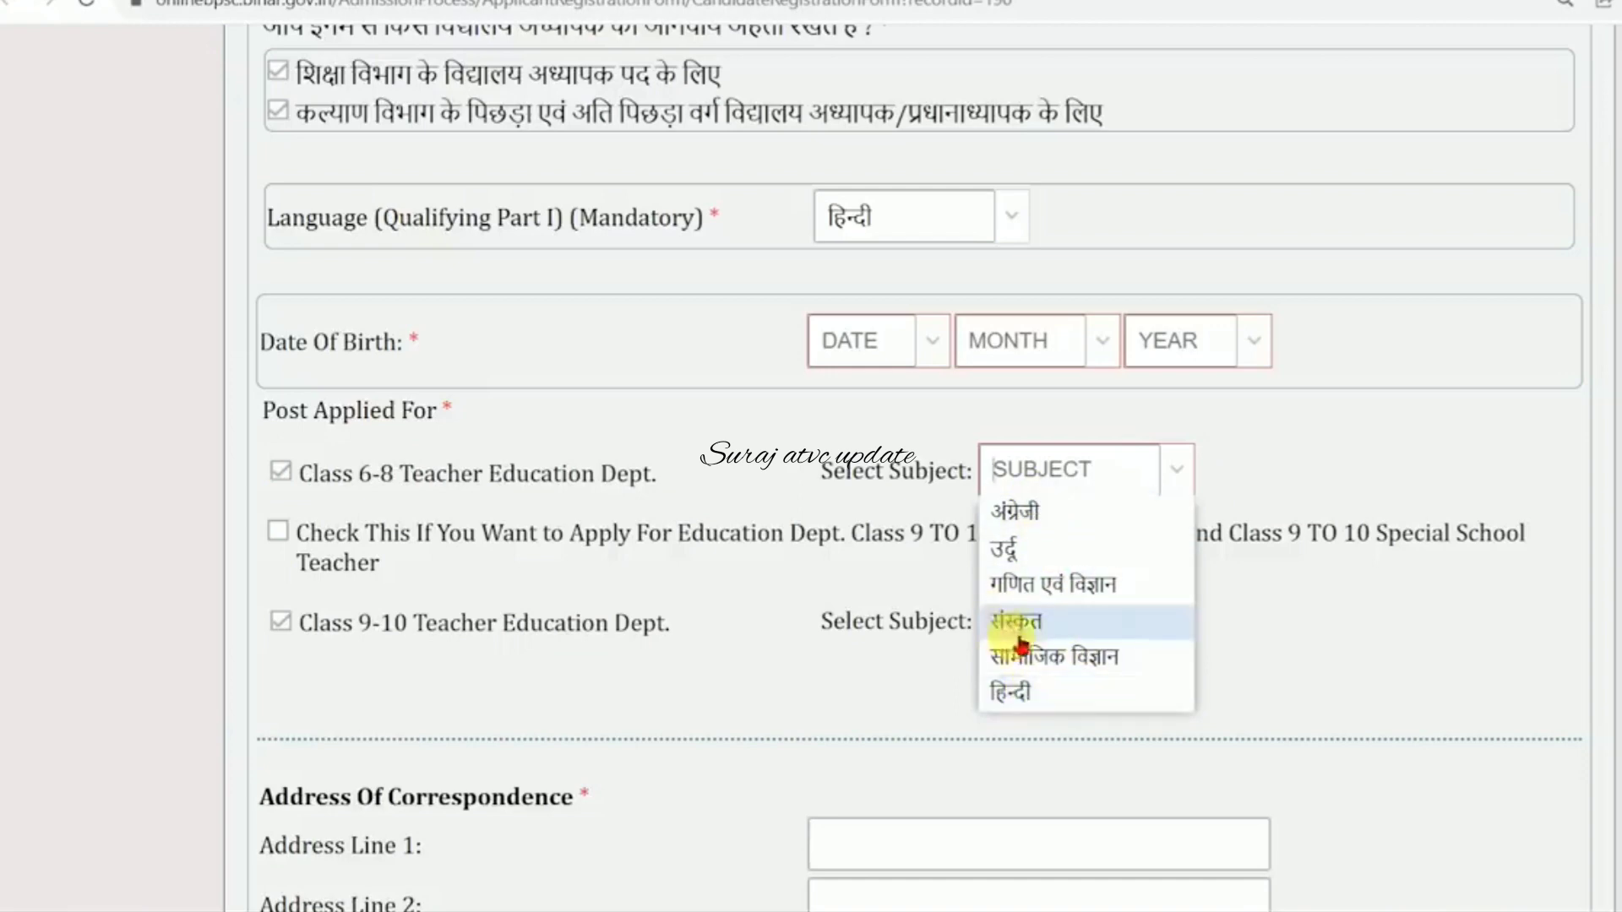
left_click(1037, 584)
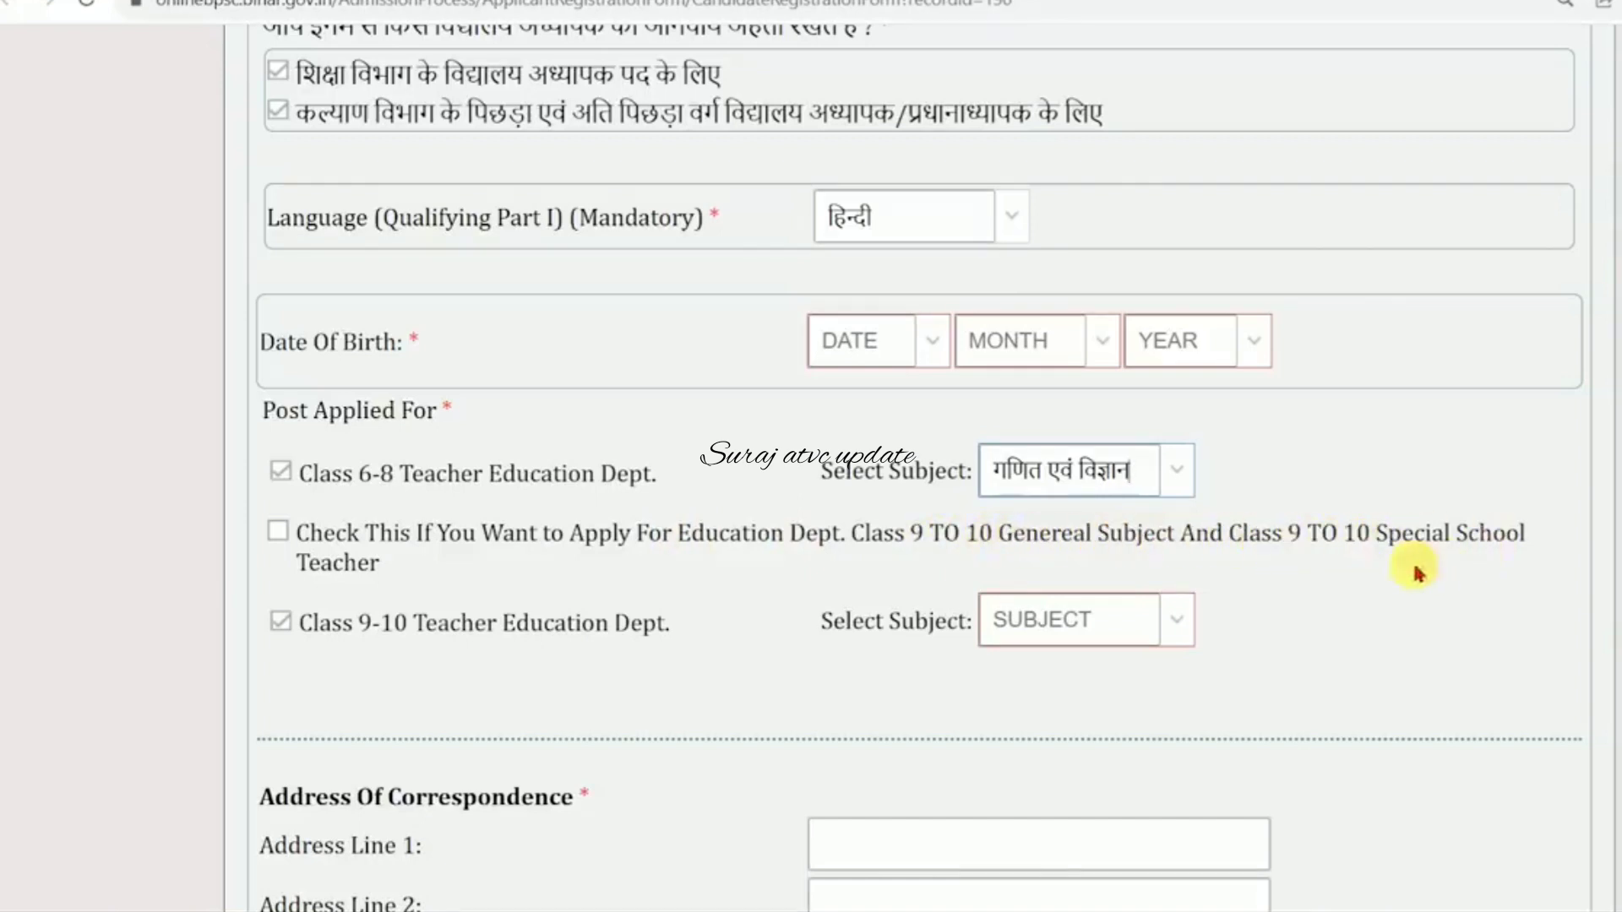
- Try the option for applying to both Class 9-10 general subject and special school posts, checking the Class 9-10 subject choices
left_click(277, 531)
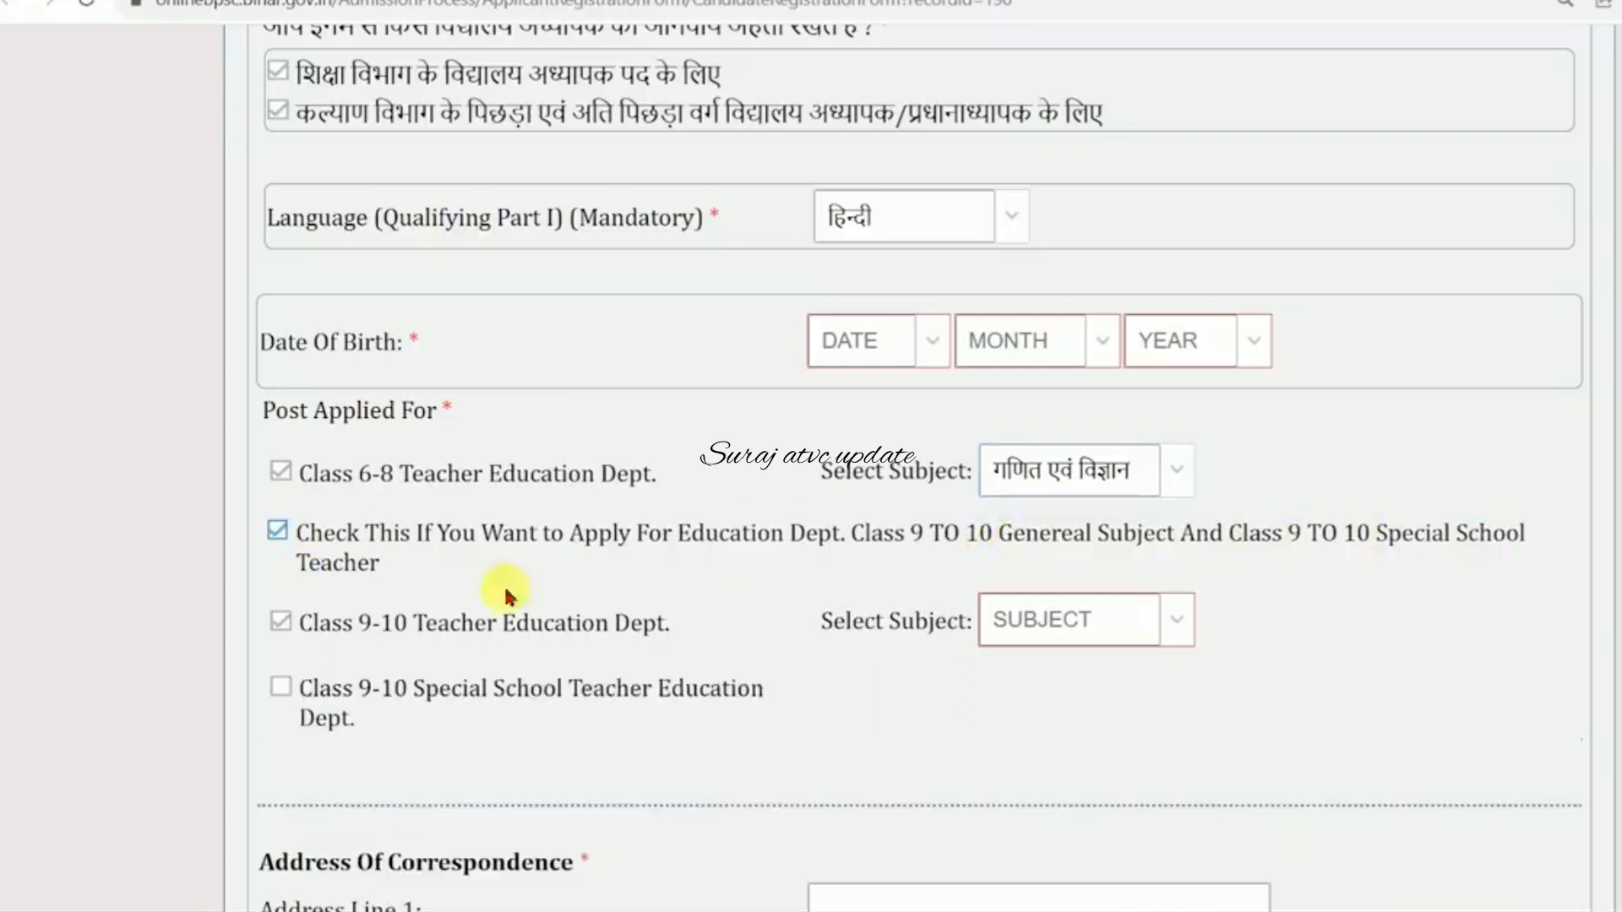
left_click(1170, 623)
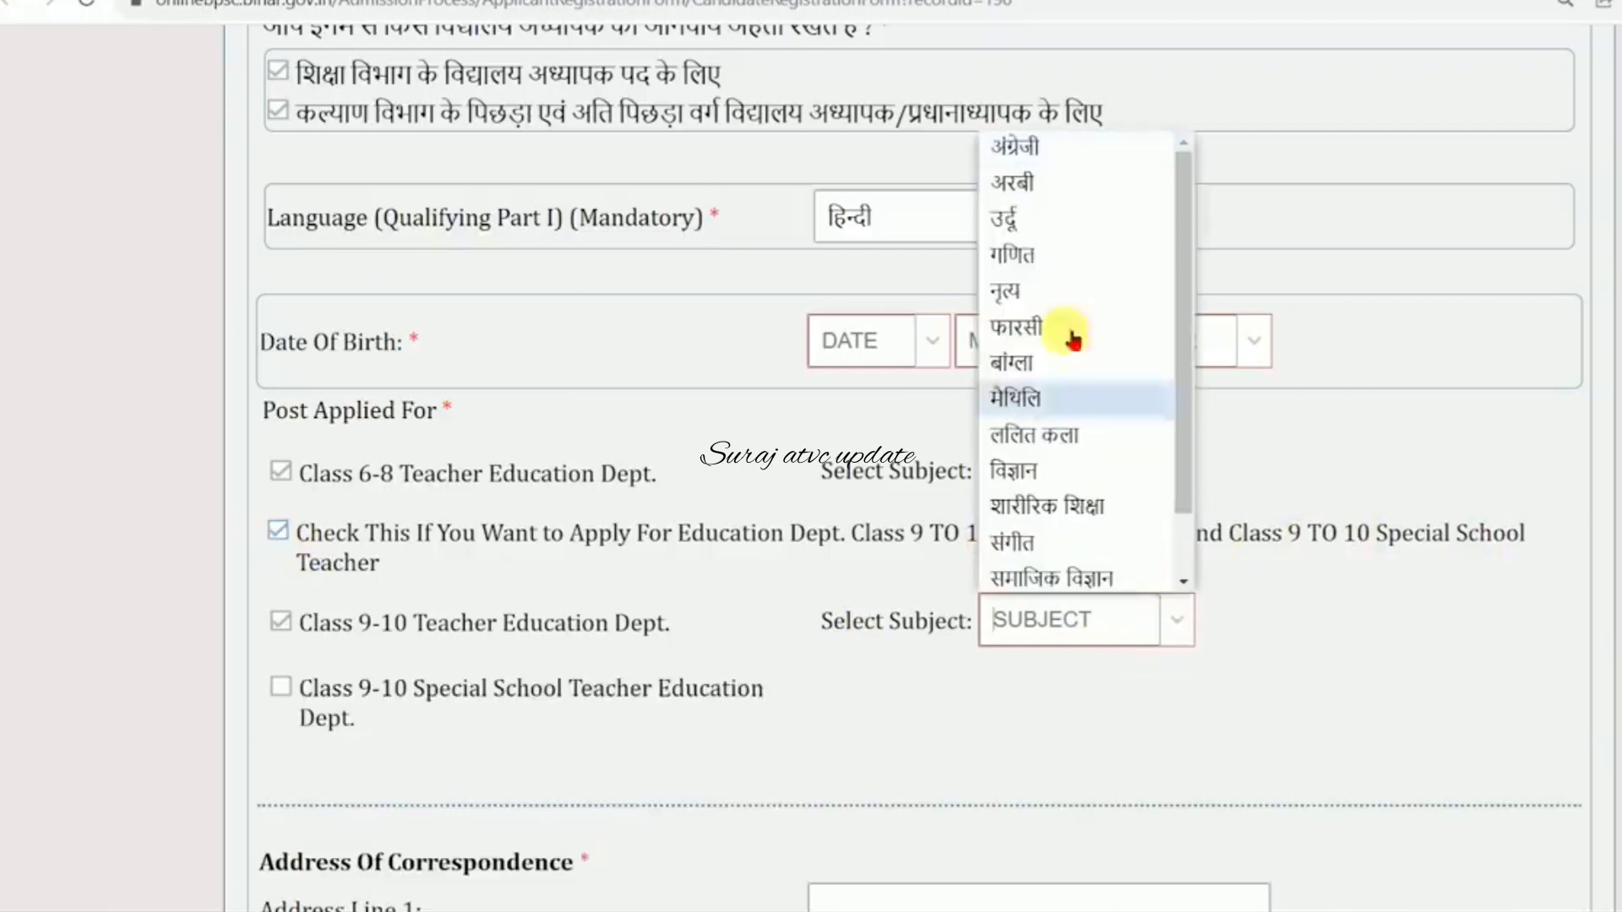
left_click(280, 532)
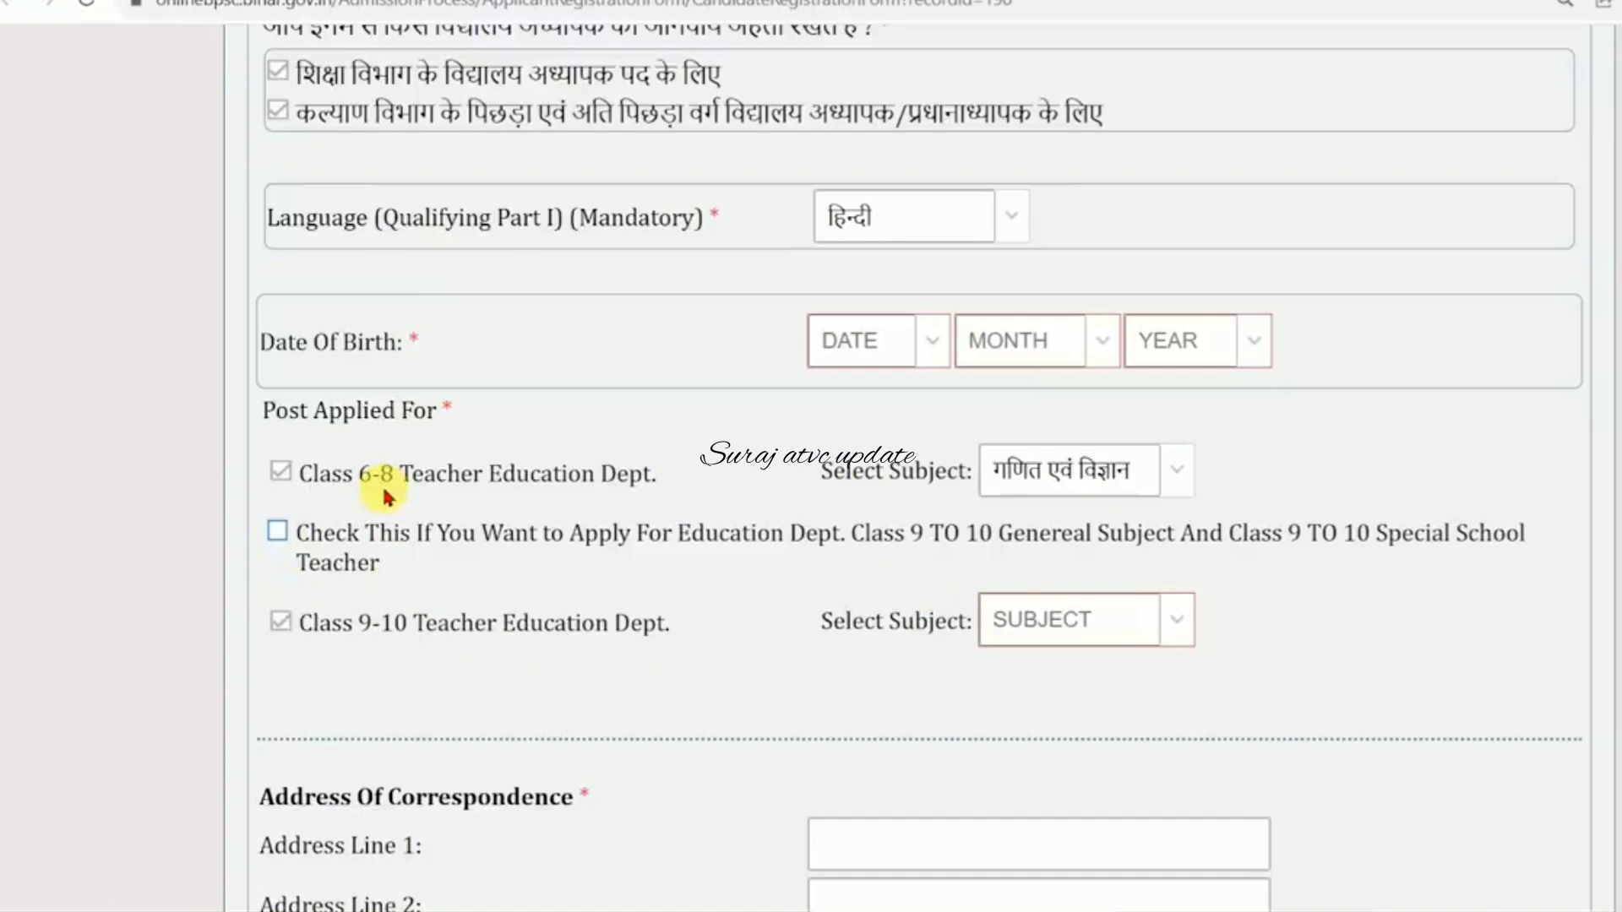
- Untick and re-tick Class 9-10 Teacher Education Dept., read its required graduation and B.Ed qualifications, and dismiss the notice
scroll(382, 484, "up", 9)
scroll(811, 456, "up", 8)
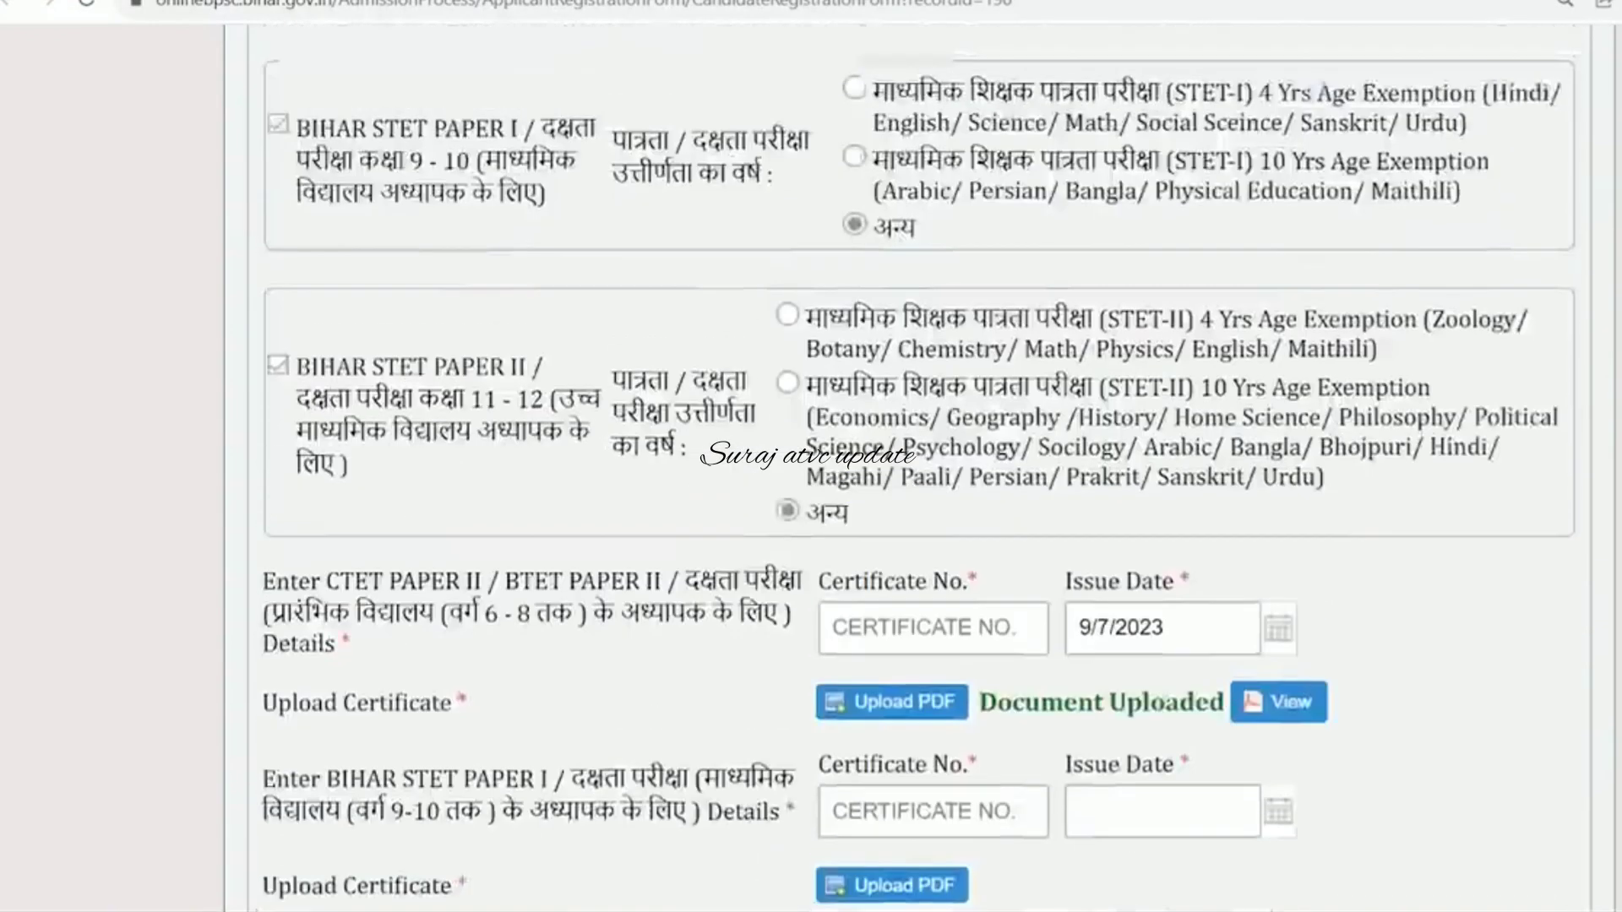
scroll(811, 456, "down", 6)
scroll(811, 456, "down", 12)
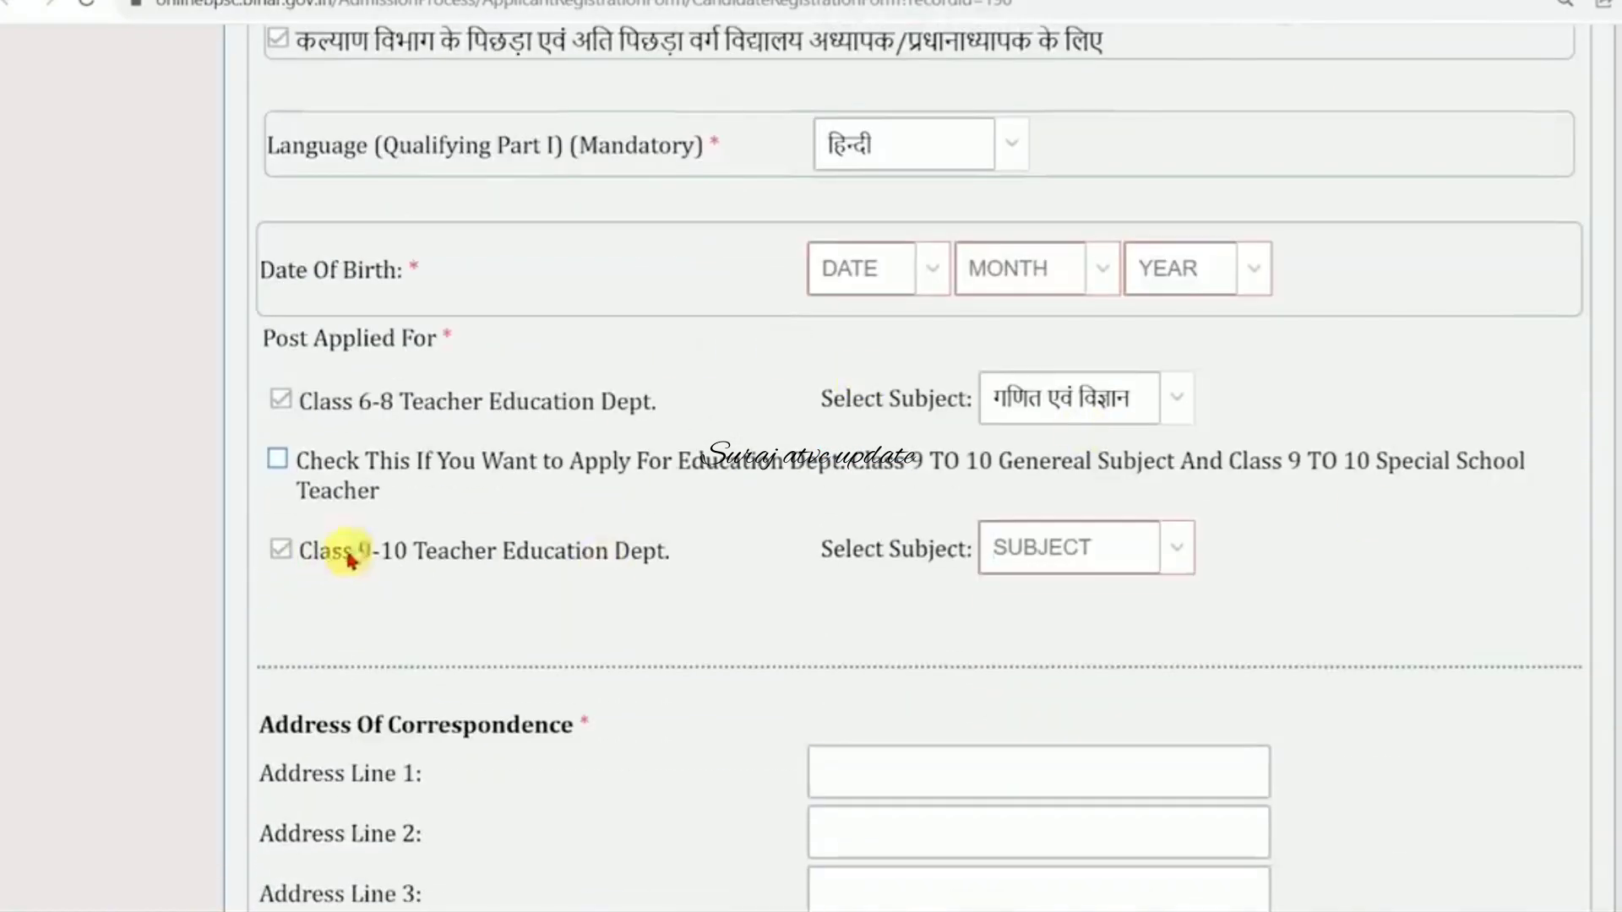
left_click(296, 554)
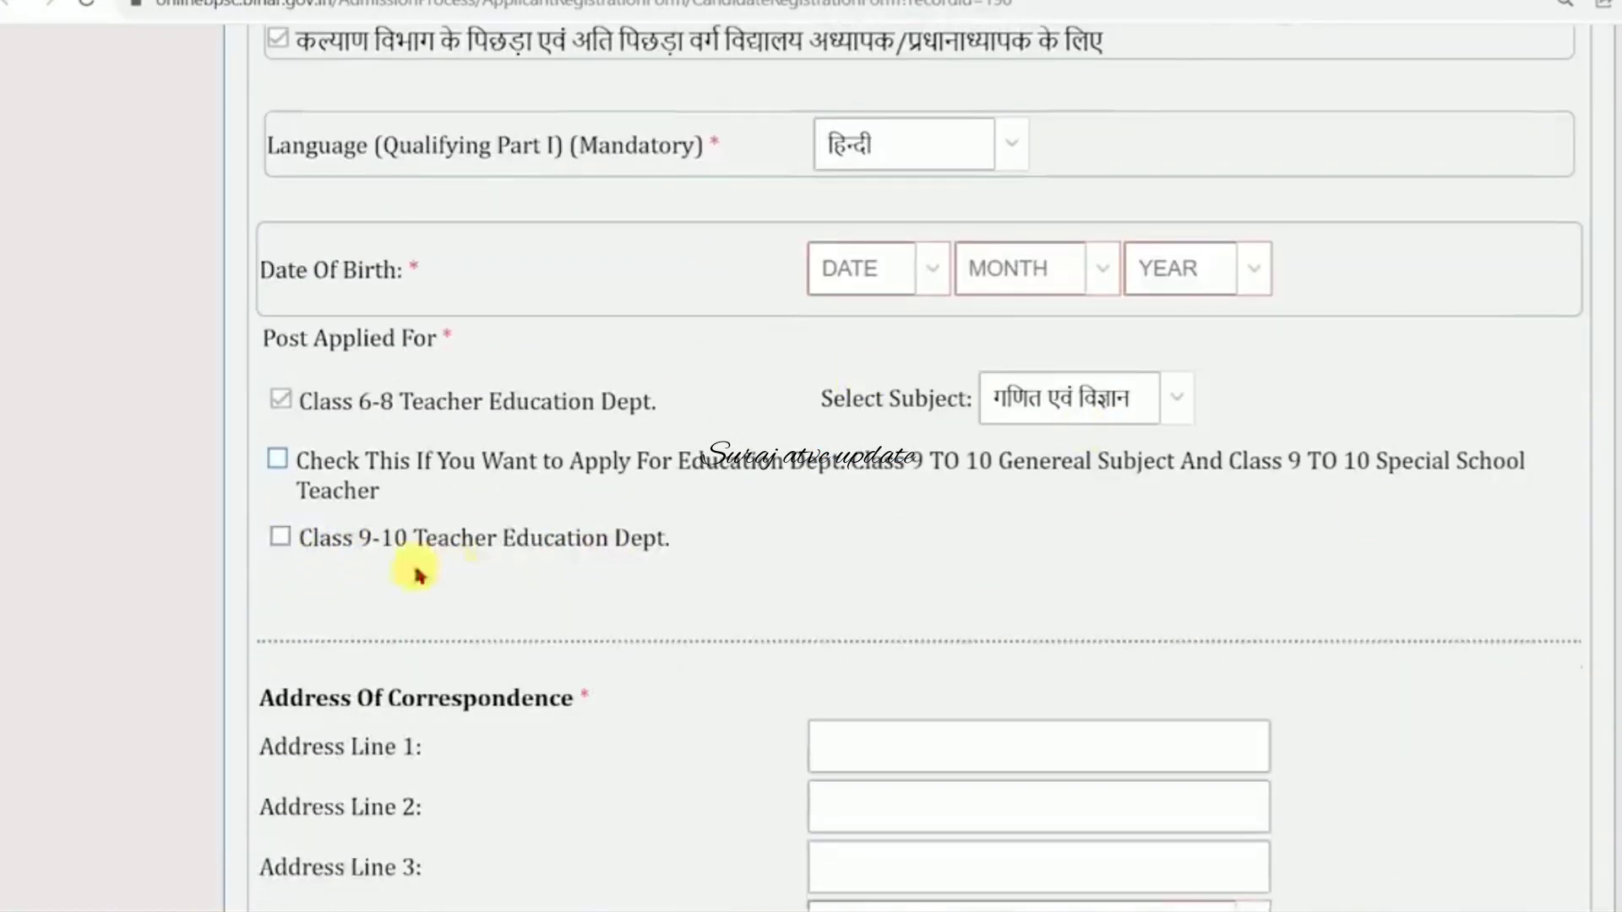
left_click(280, 545)
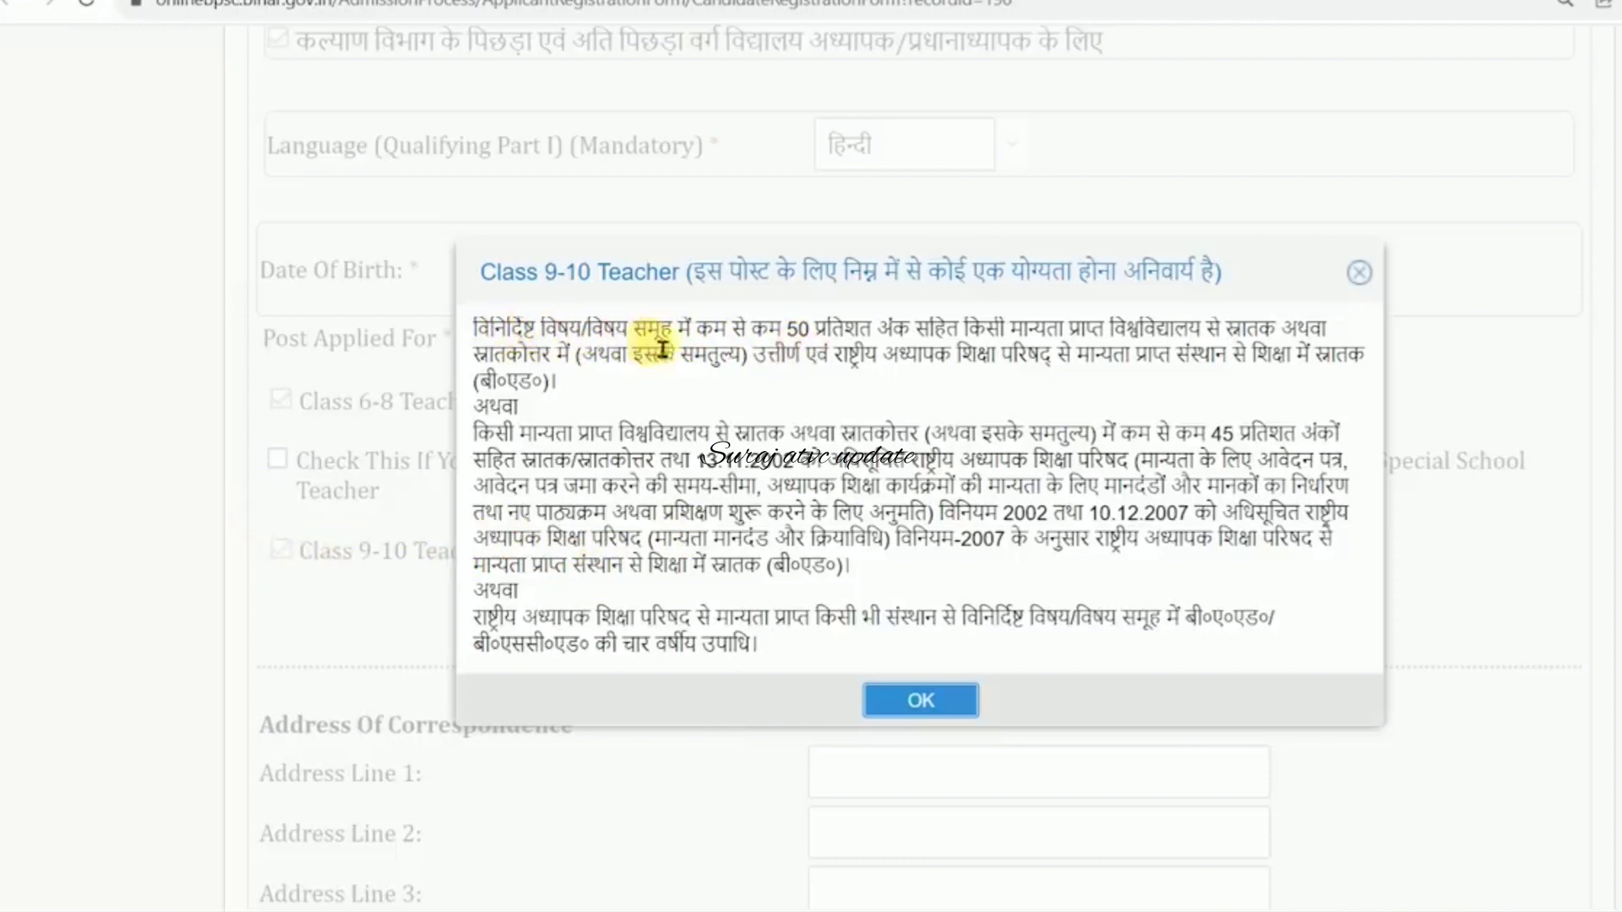
left_click_drag(691, 331, 1263, 347)
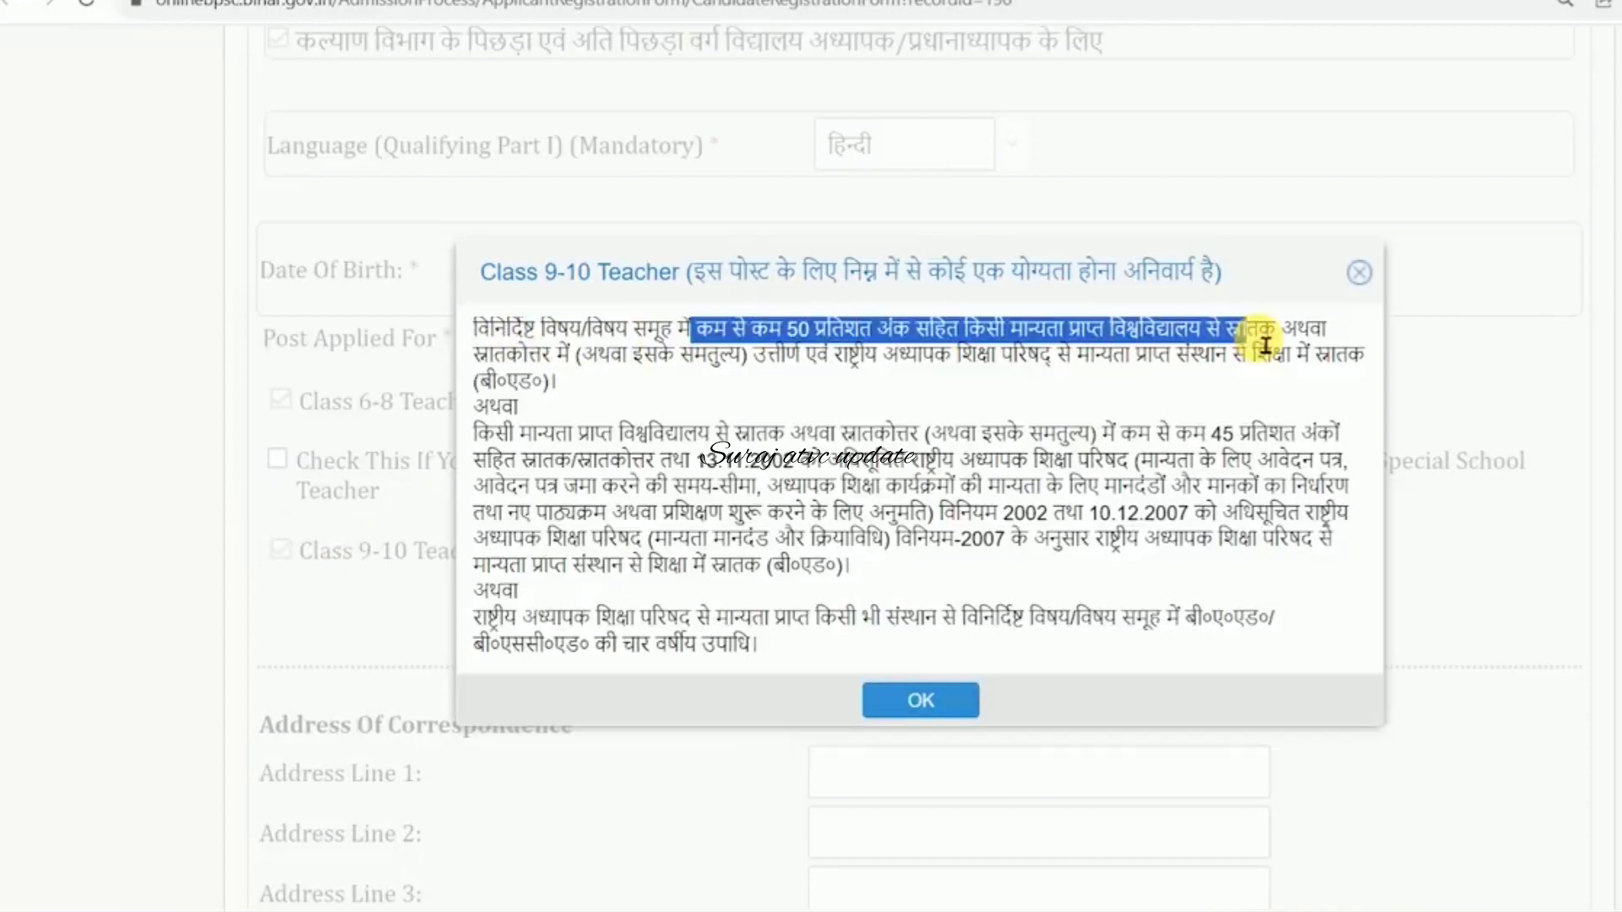
left_click(1265, 347)
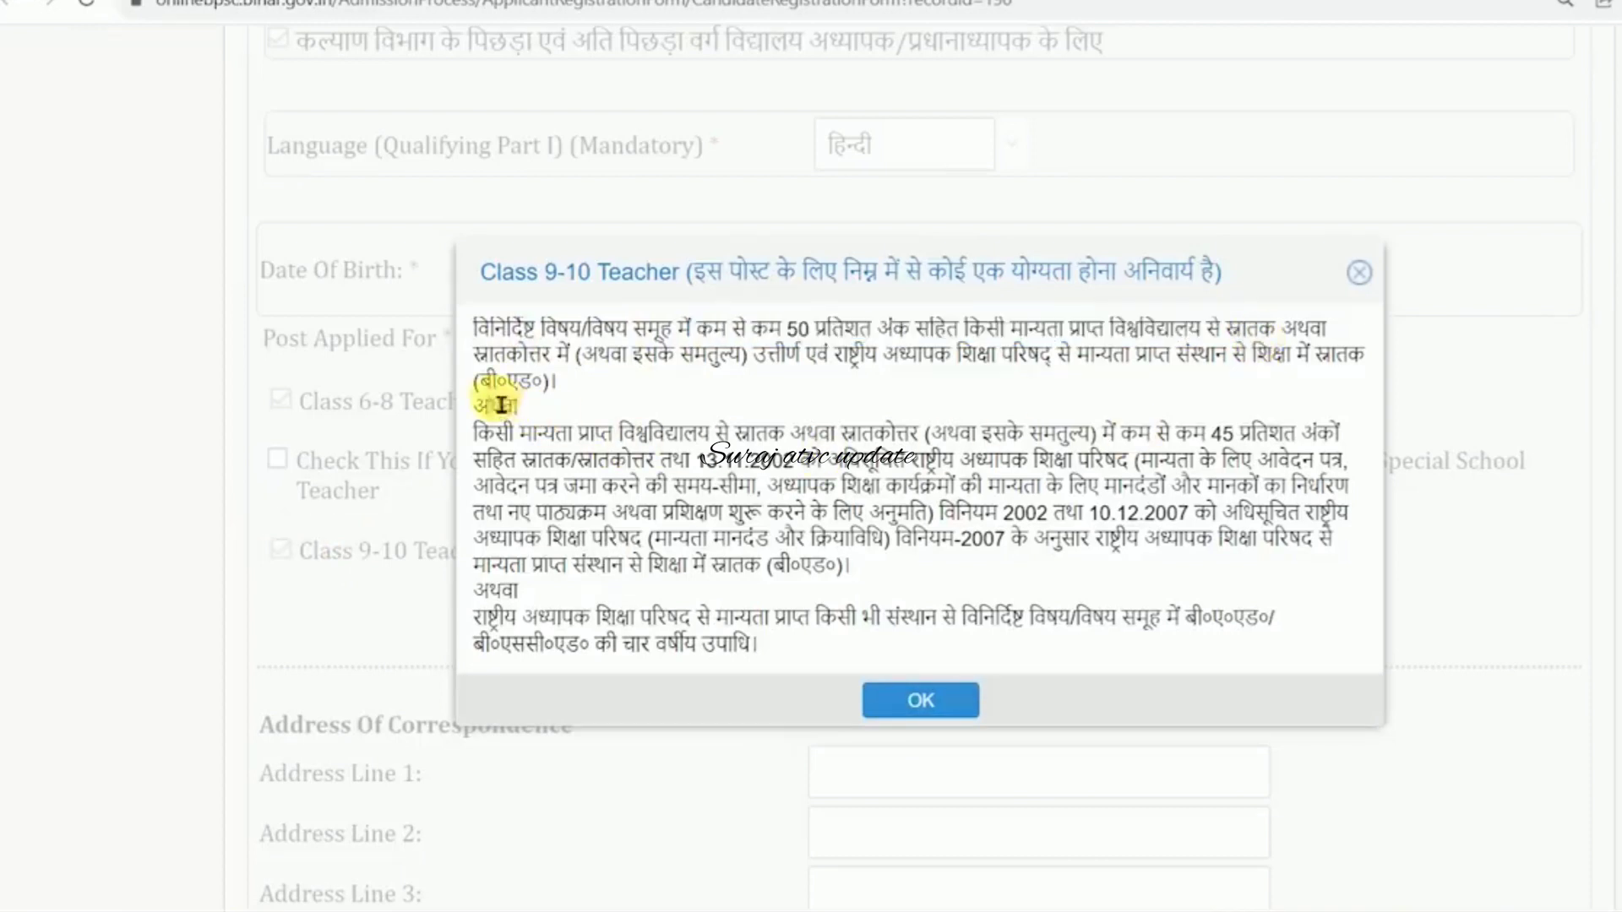
left_click_drag(479, 381, 544, 382)
left_click(933, 703)
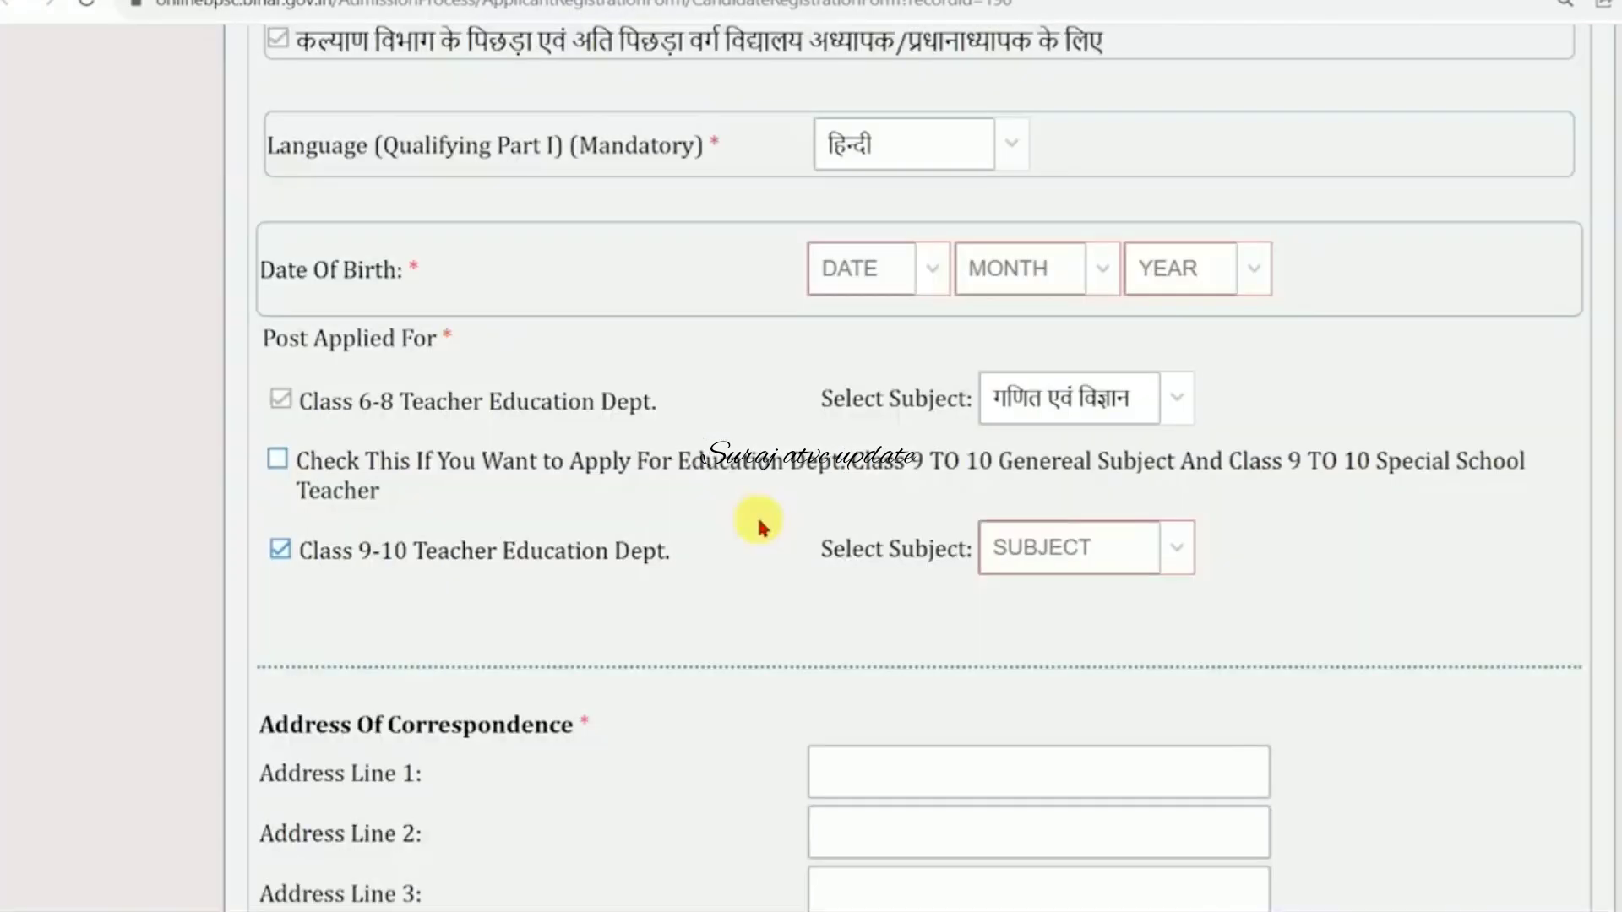
- Look through the Class 9-10 Teacher subject choices and select विज्ञान
left_click(1181, 549)
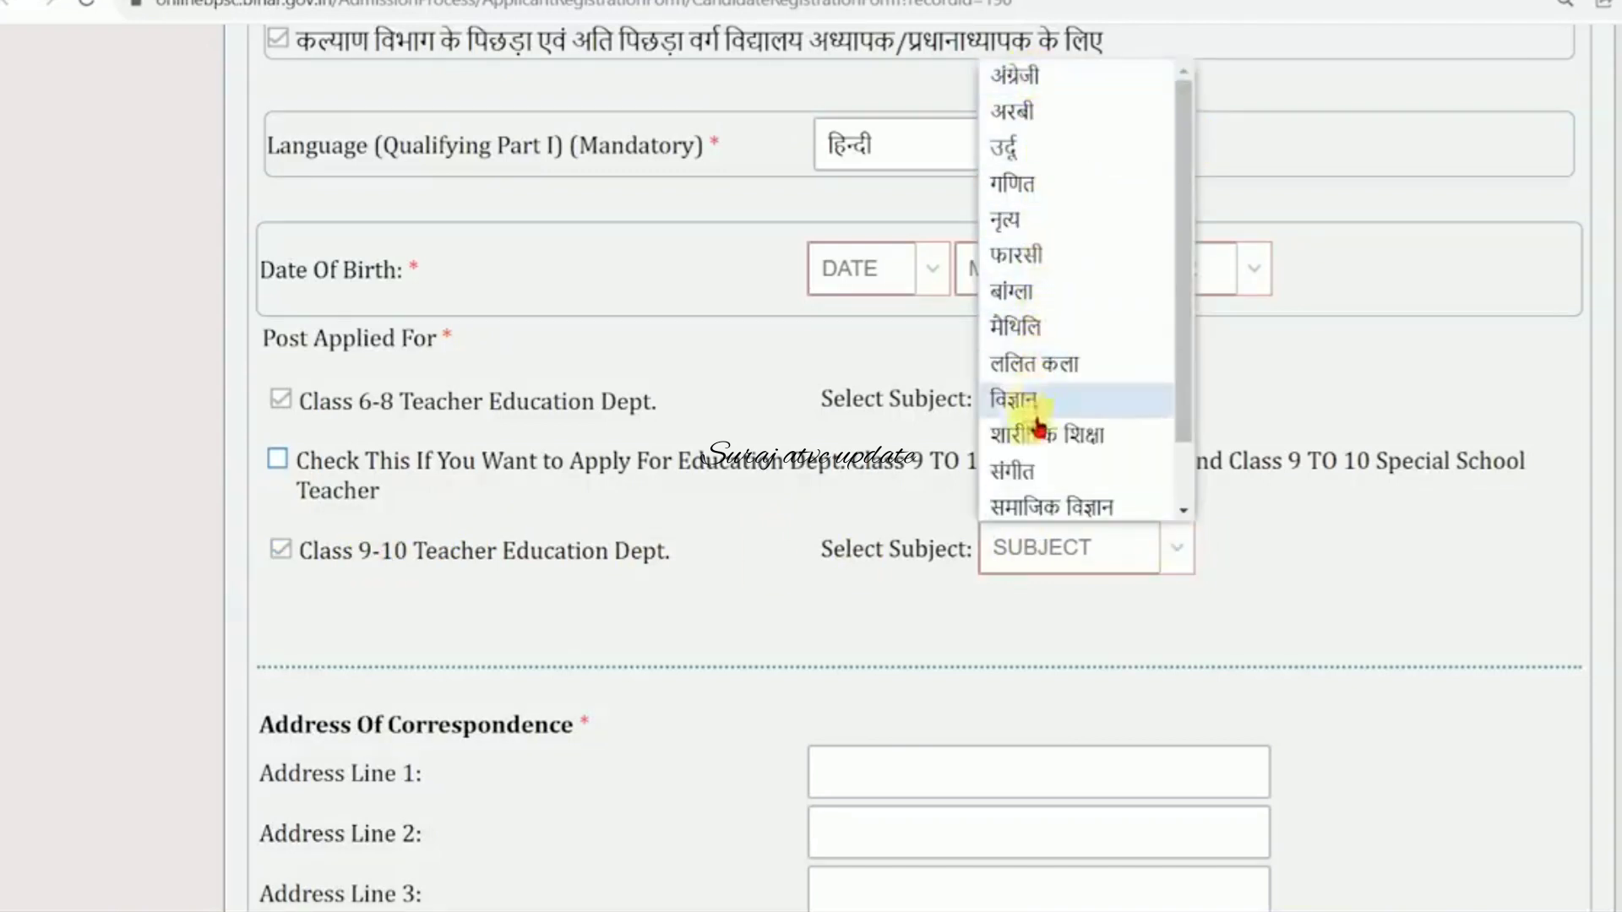
scroll(1170, 405, "down", 2)
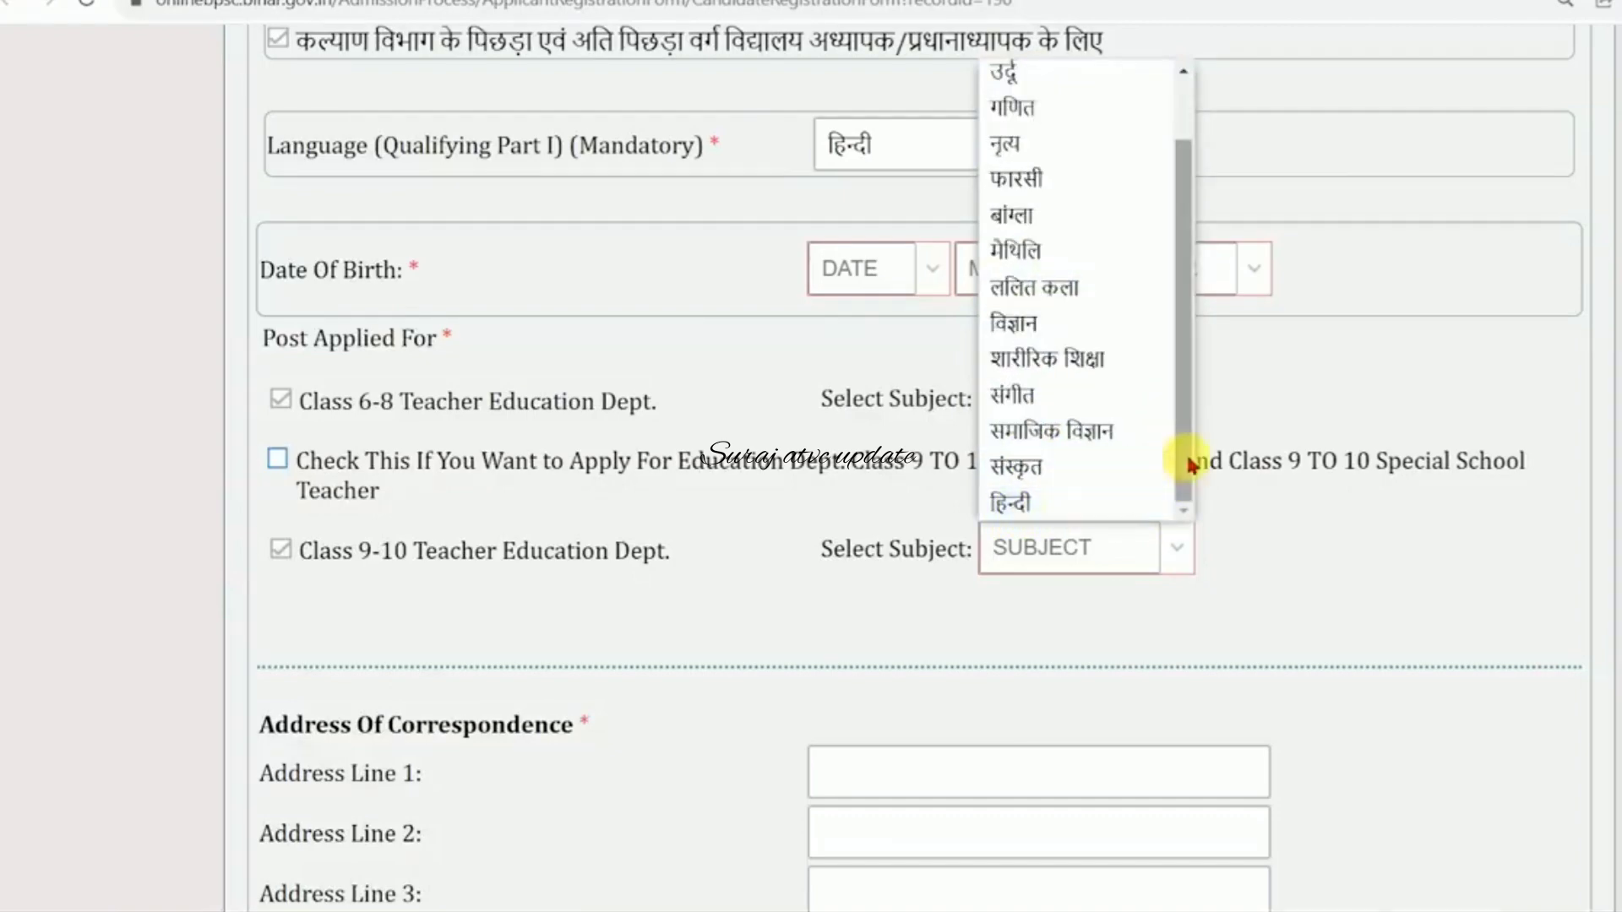
scroll(1187, 338, "up", 2)
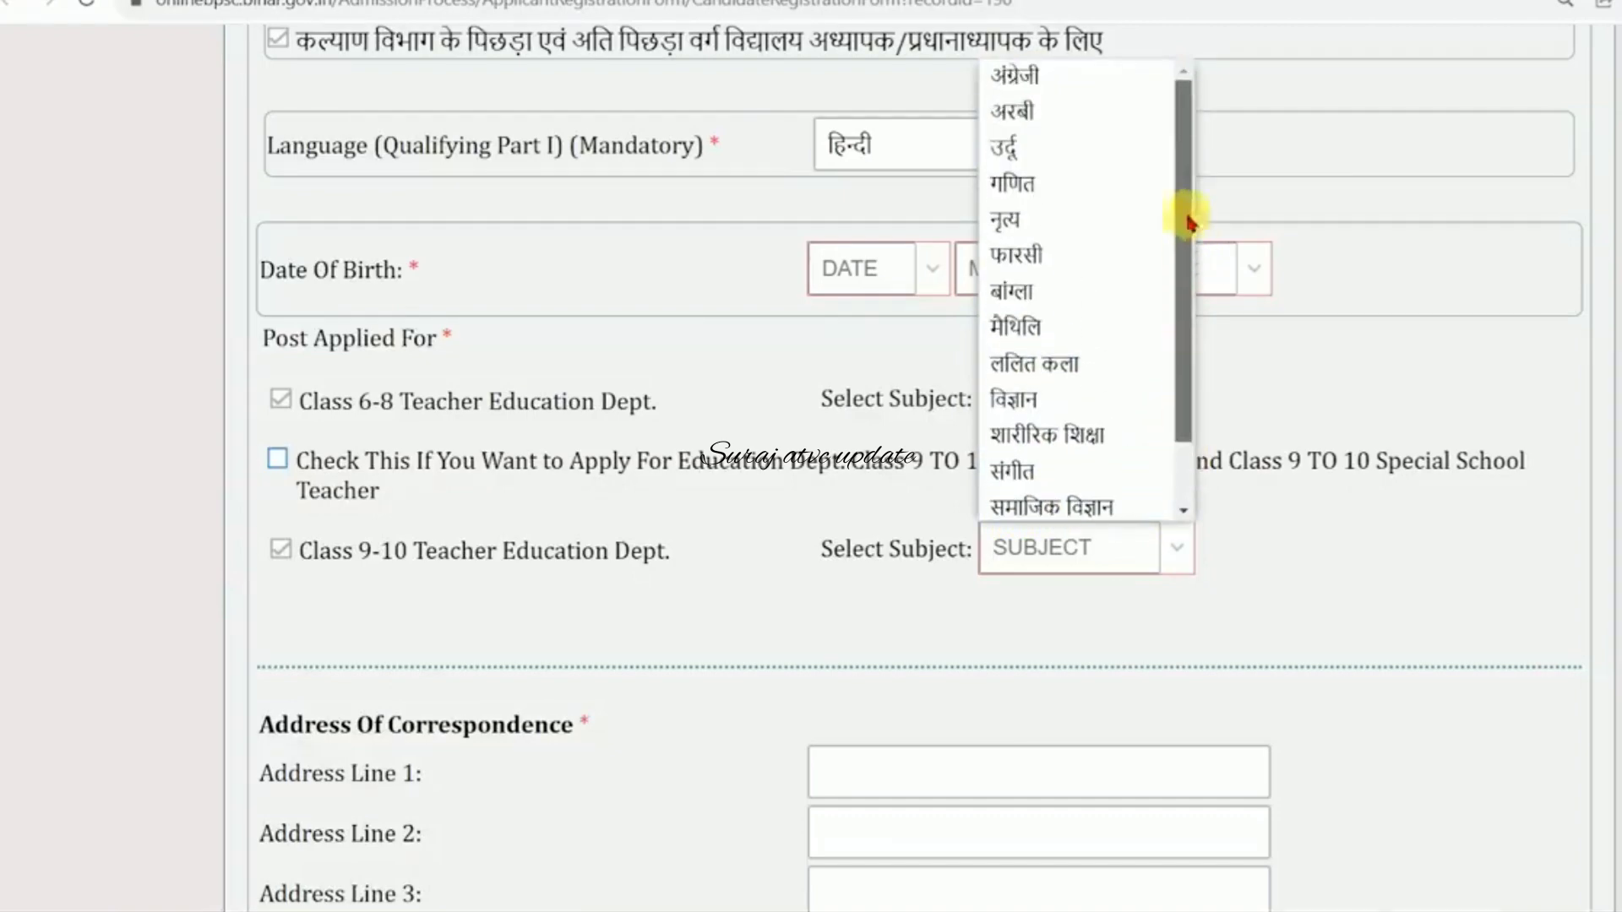
left_click(1049, 401)
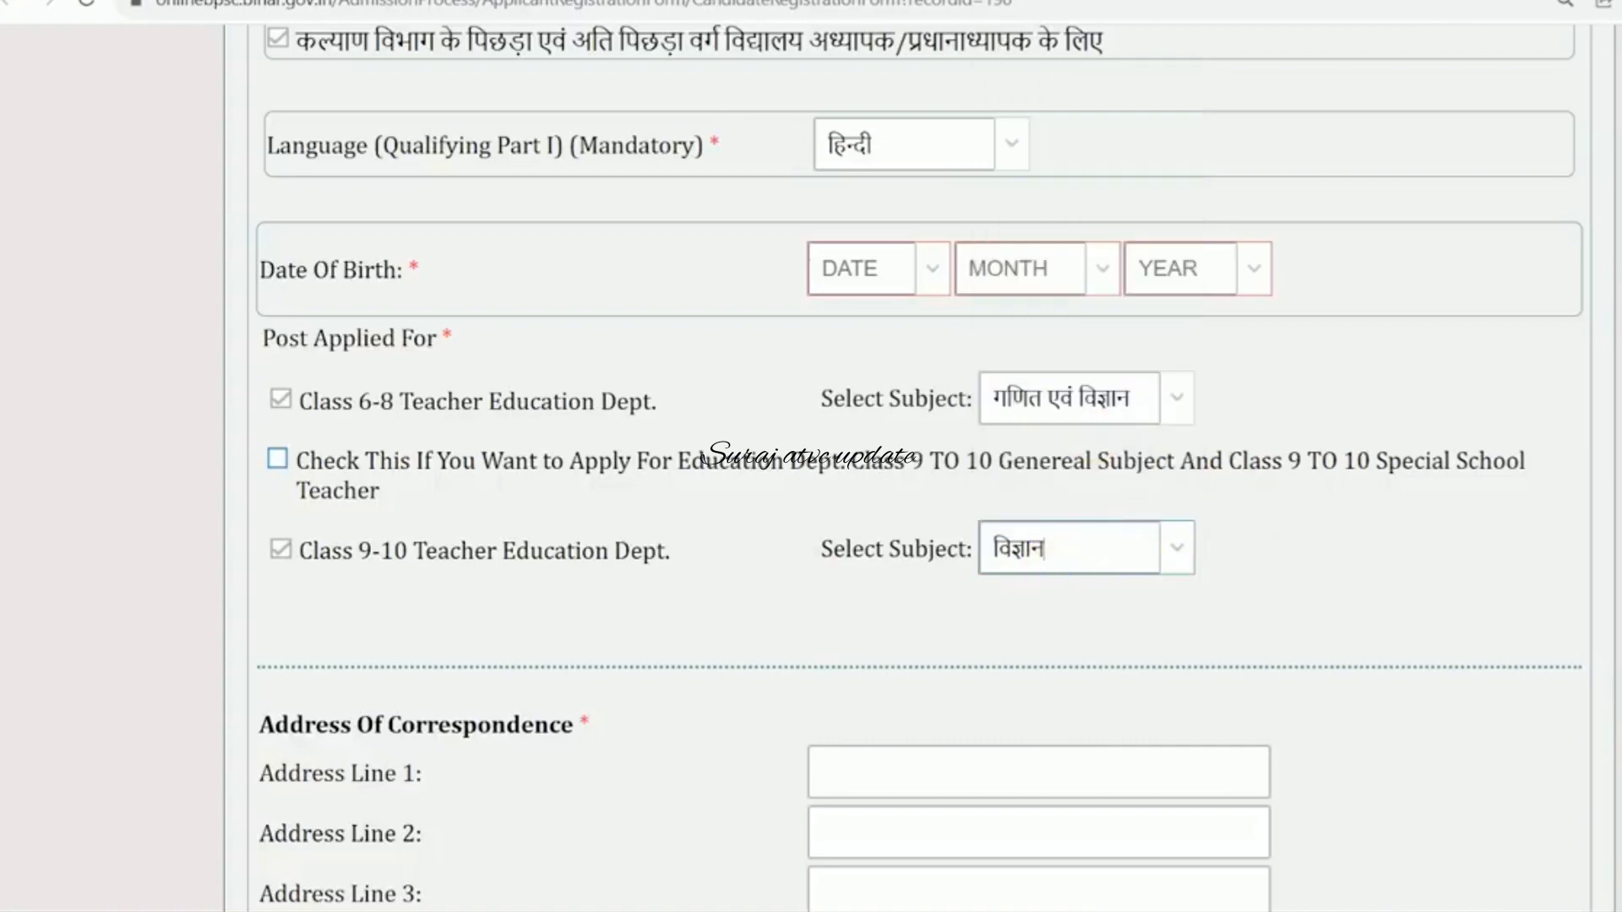
- For the training qualification question, select the first option covering B.Ed, B.El.Ed and two-year elementary education diploma holders
scroll(813, 581, "up", 15)
scroll(608, 321, "up", 3)
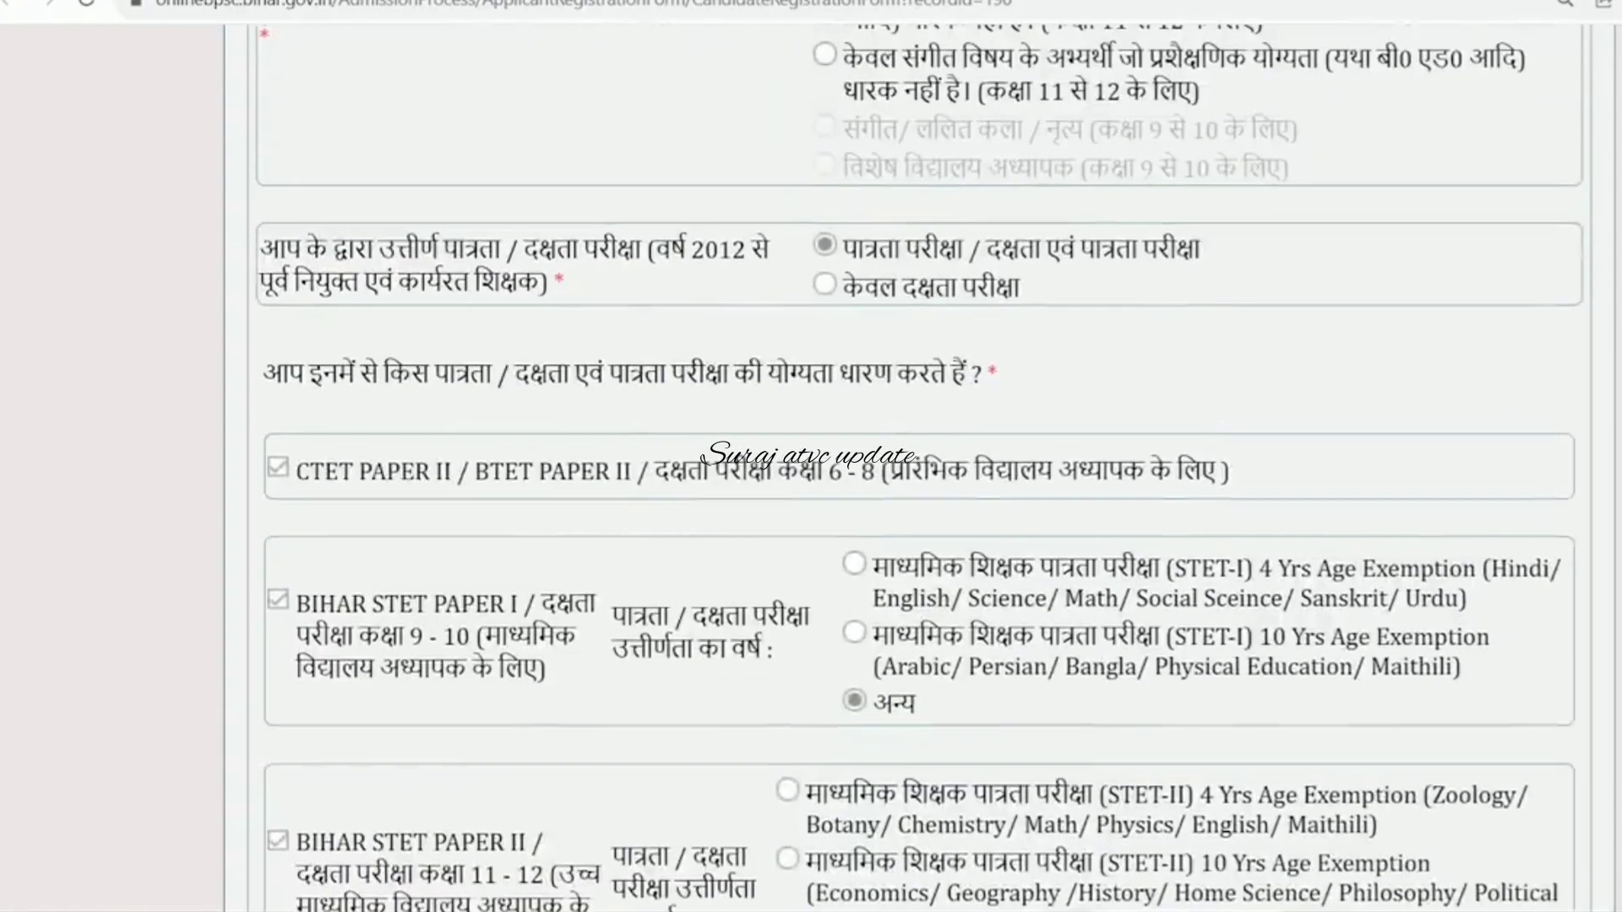
scroll(824, 288, "up", 3)
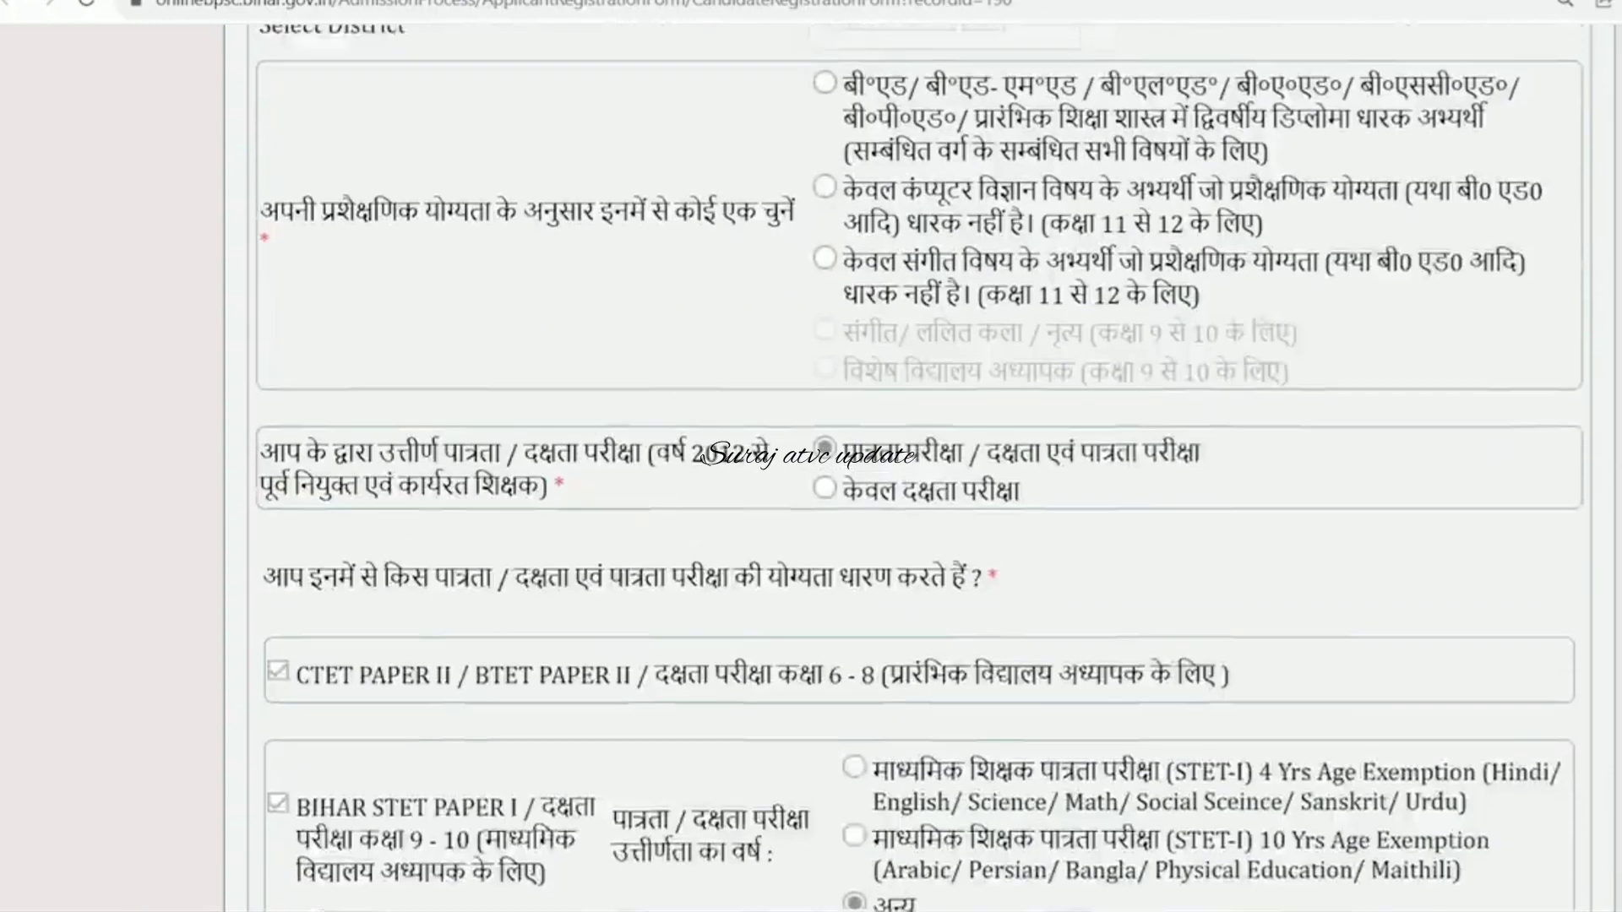
left_click(822, 148)
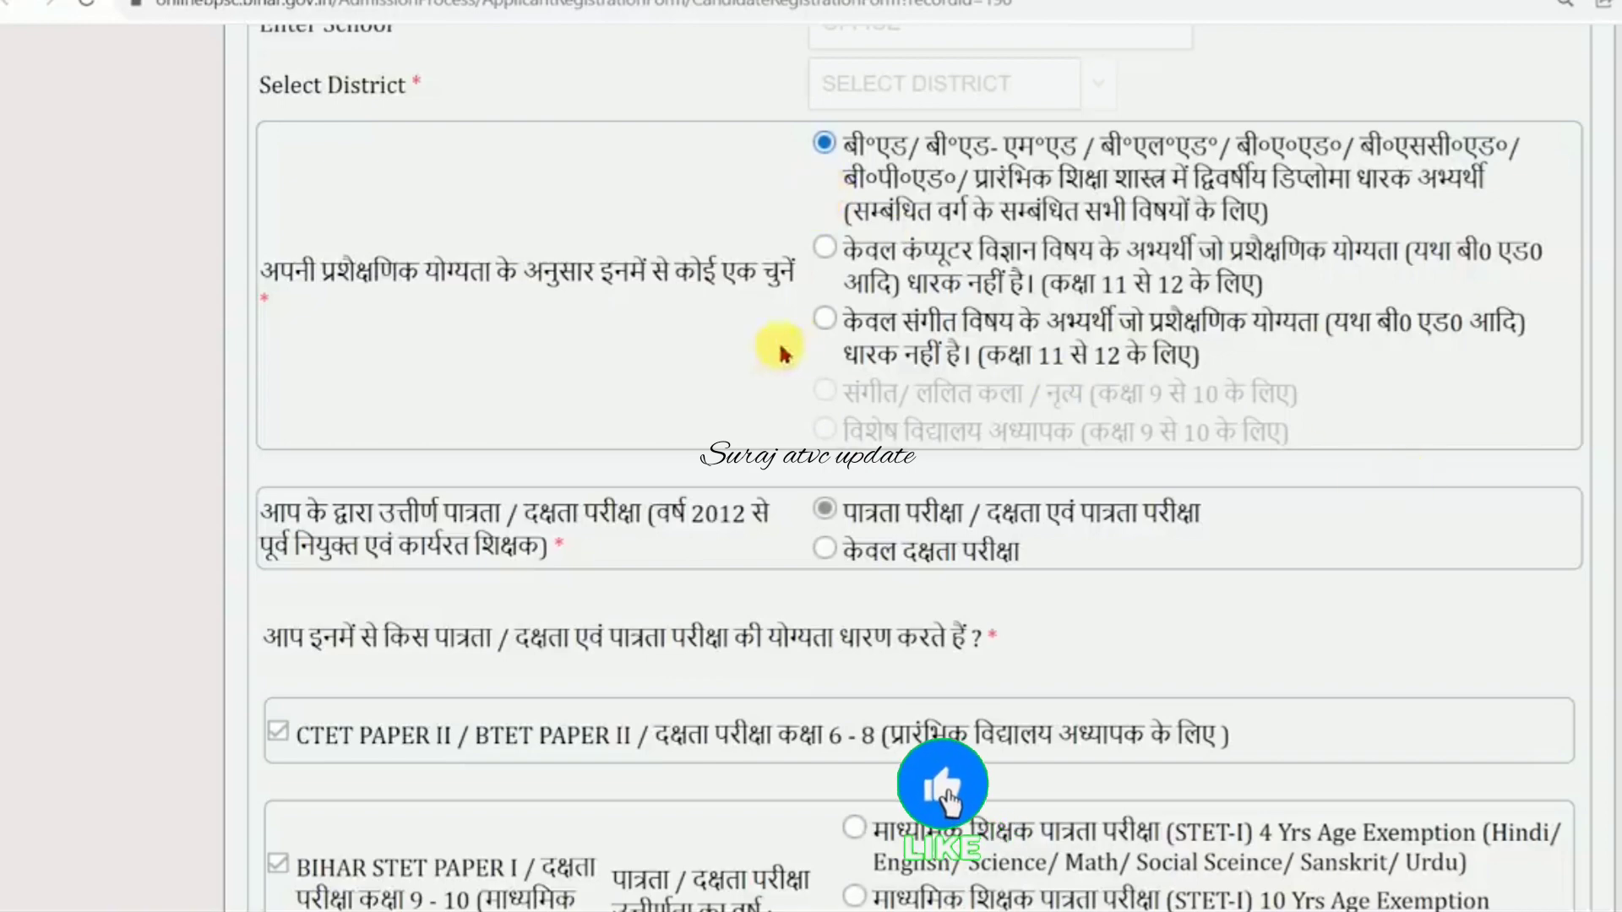
- Review the Date Of Birth field above the Post Applied For section
scroll(777, 359, "down", 10)
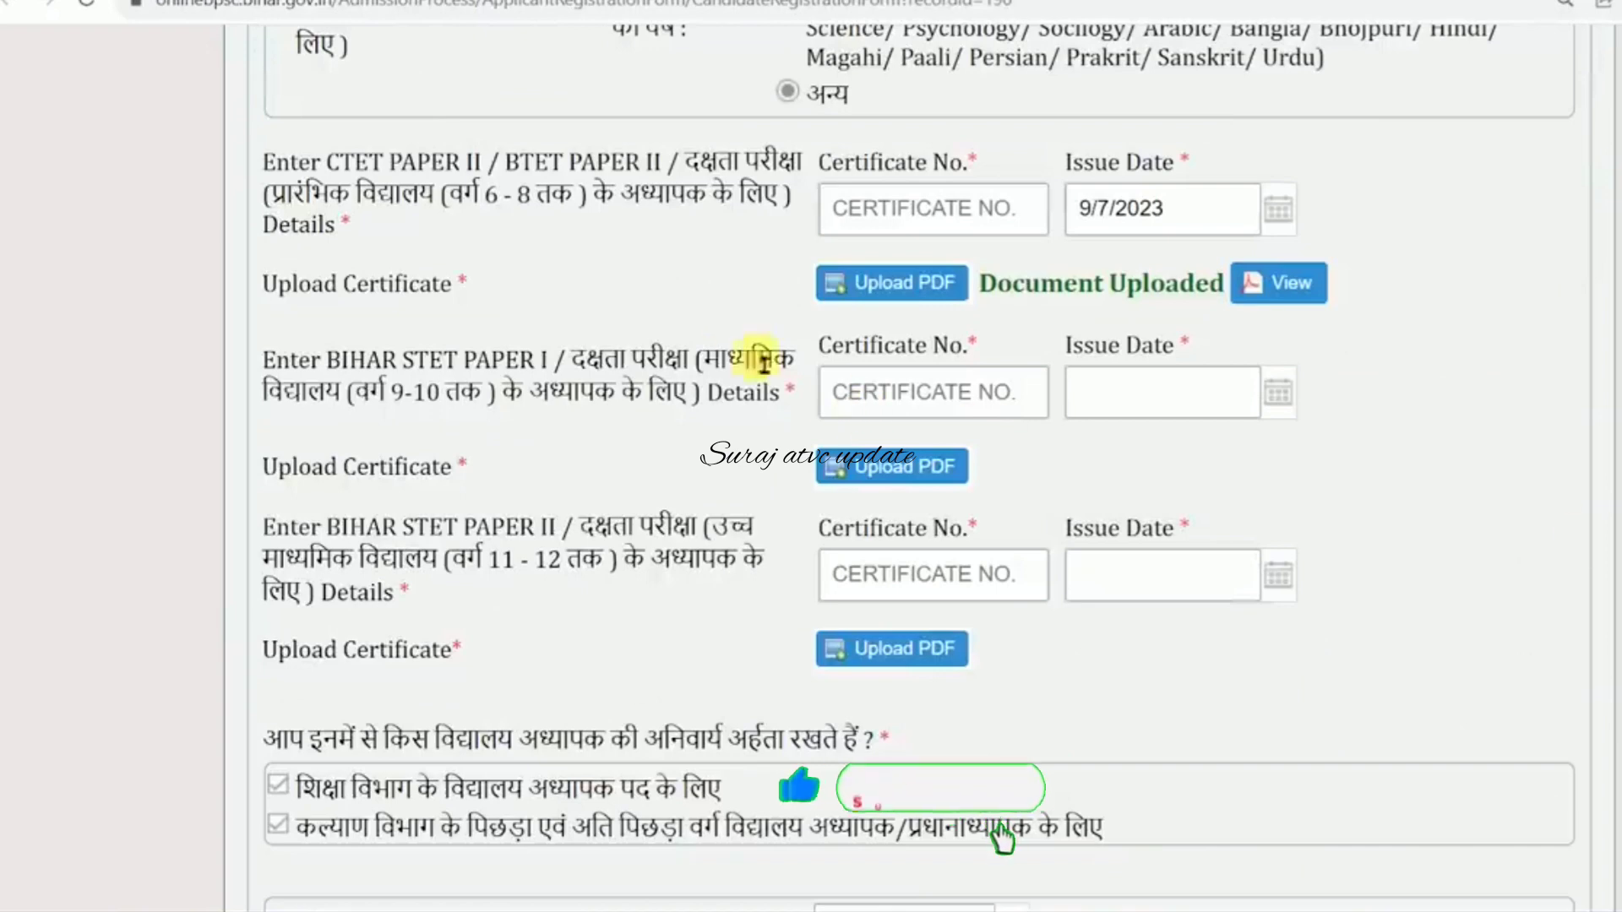
scroll(943, 382, "down", 7)
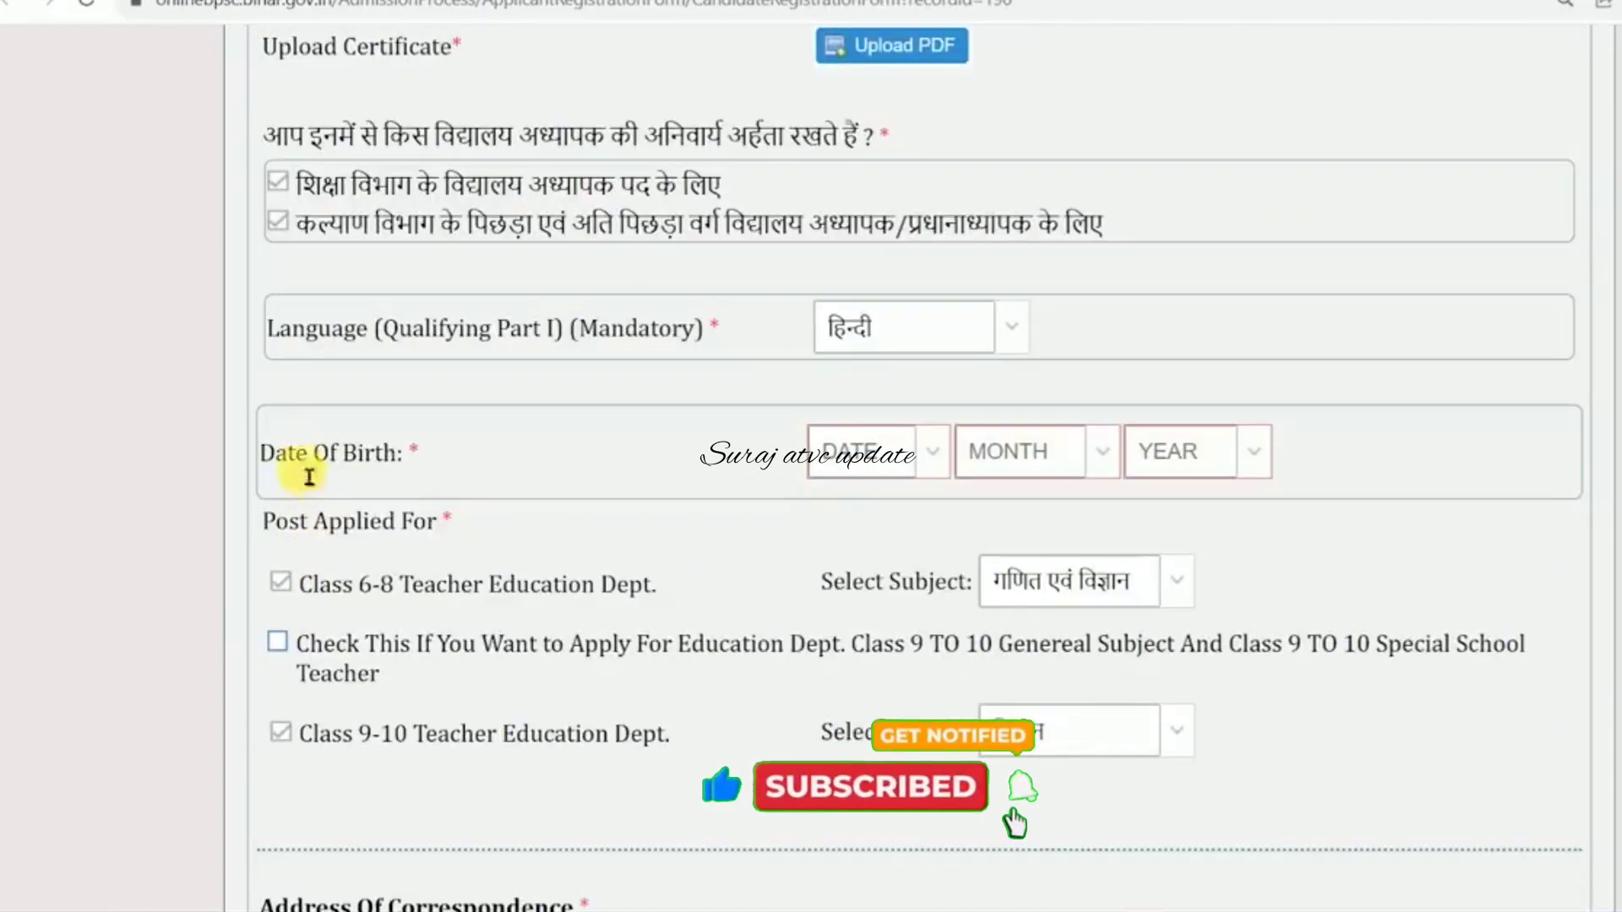
left_click_drag(297, 461, 374, 457)
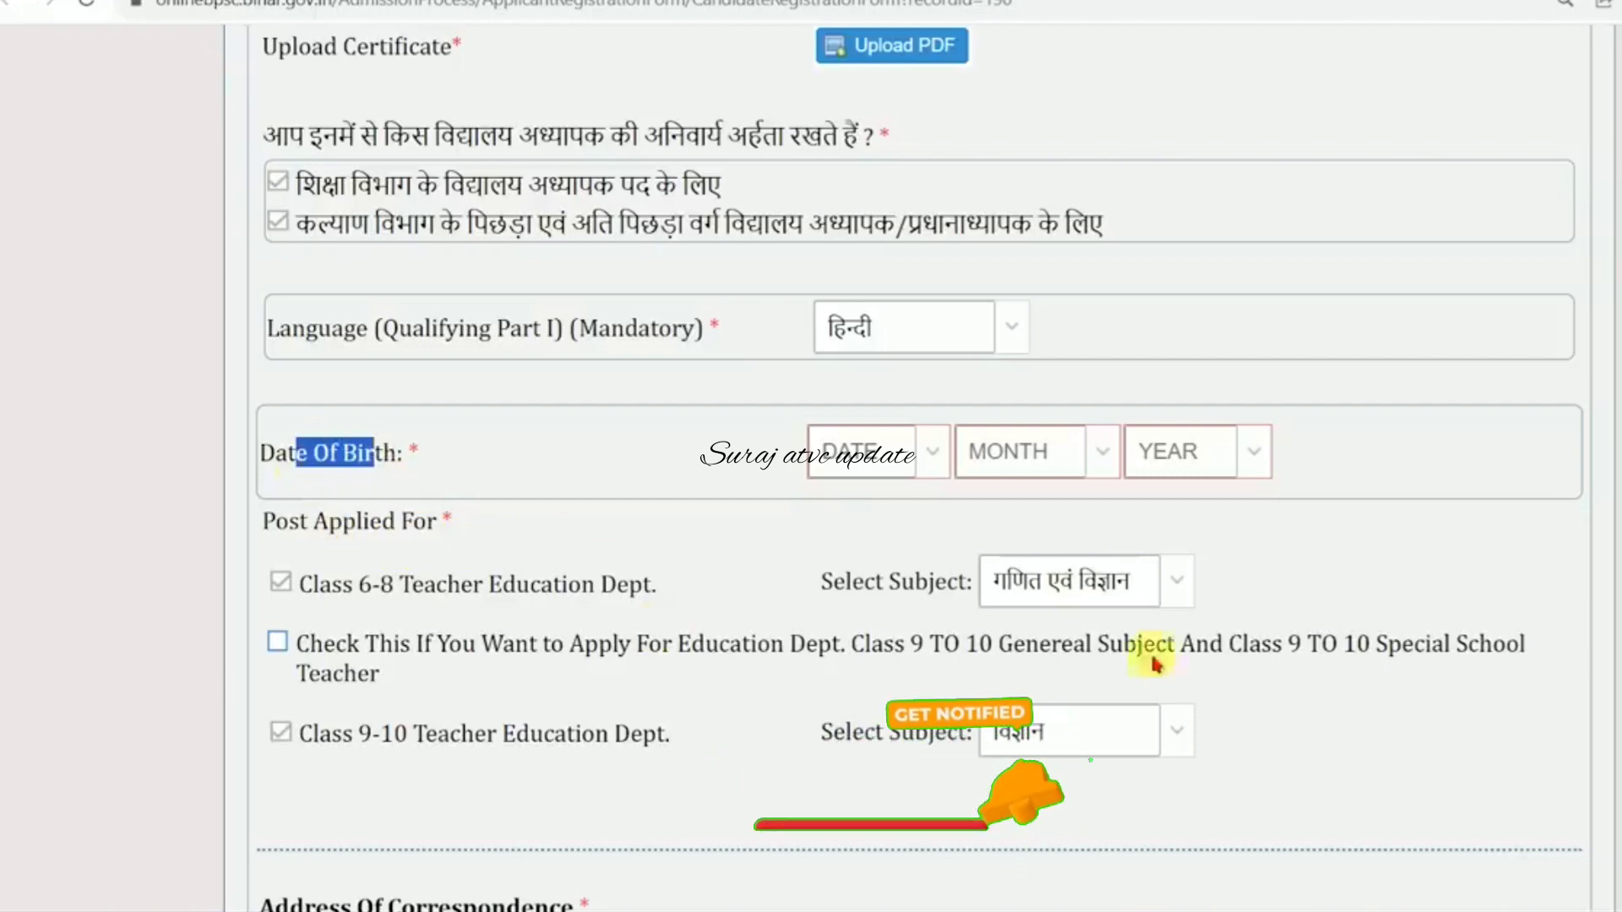
- Review the Address Of Correspondence section, including its three address lines, state, district and PIN fields
scroll(1156, 665, "down", 8)
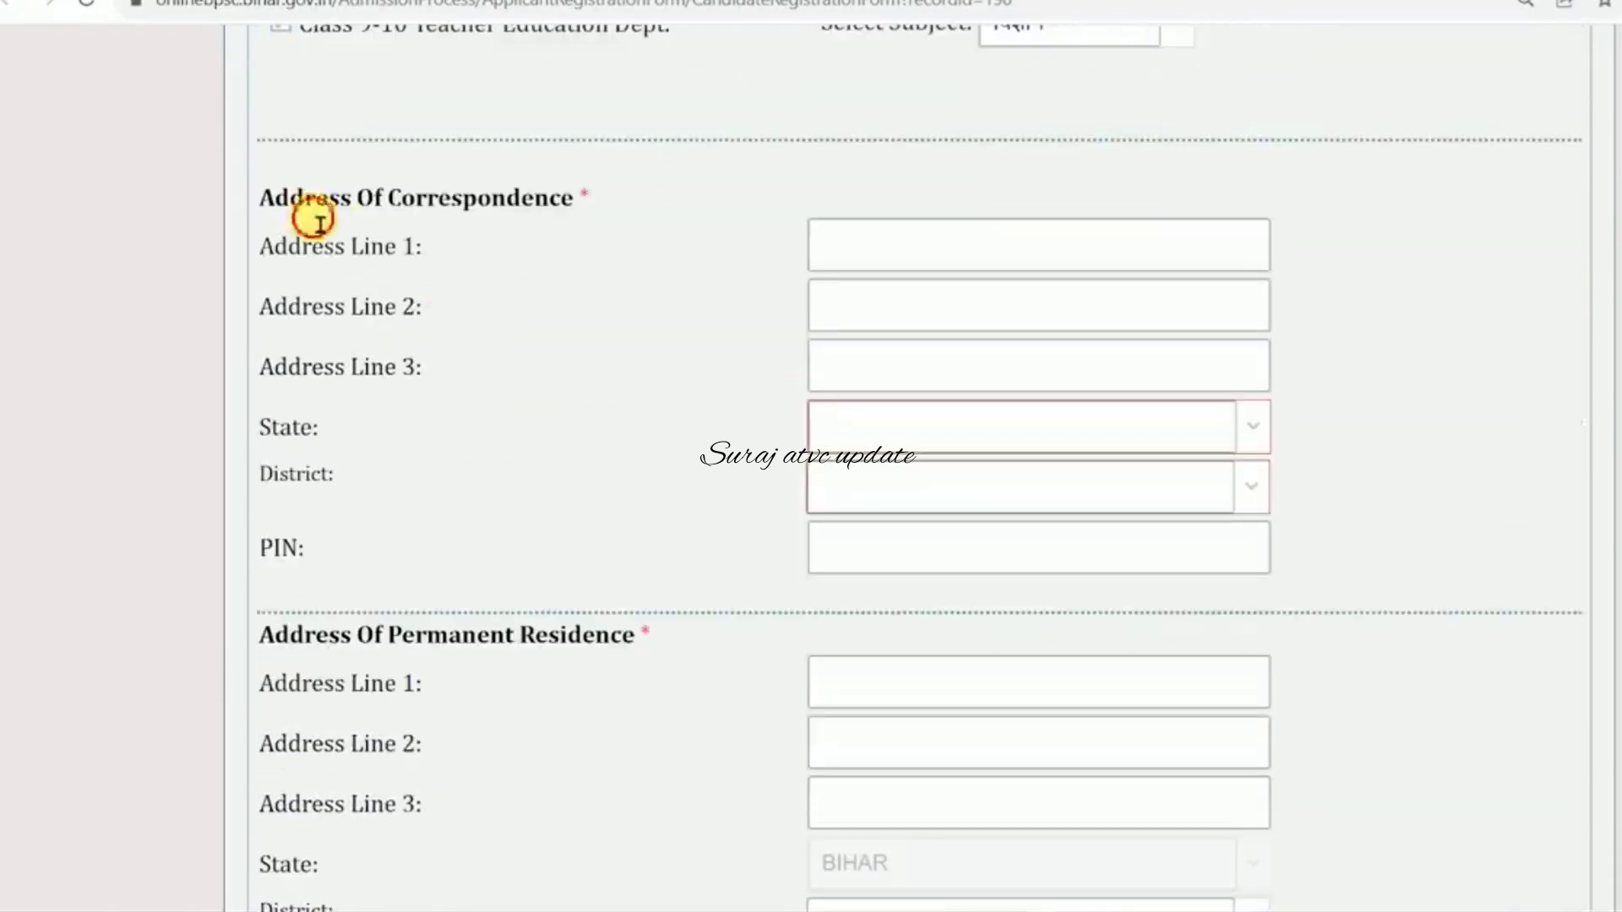
left_click_drag(321, 221, 595, 212)
double_click(372, 247)
left_click(941, 258)
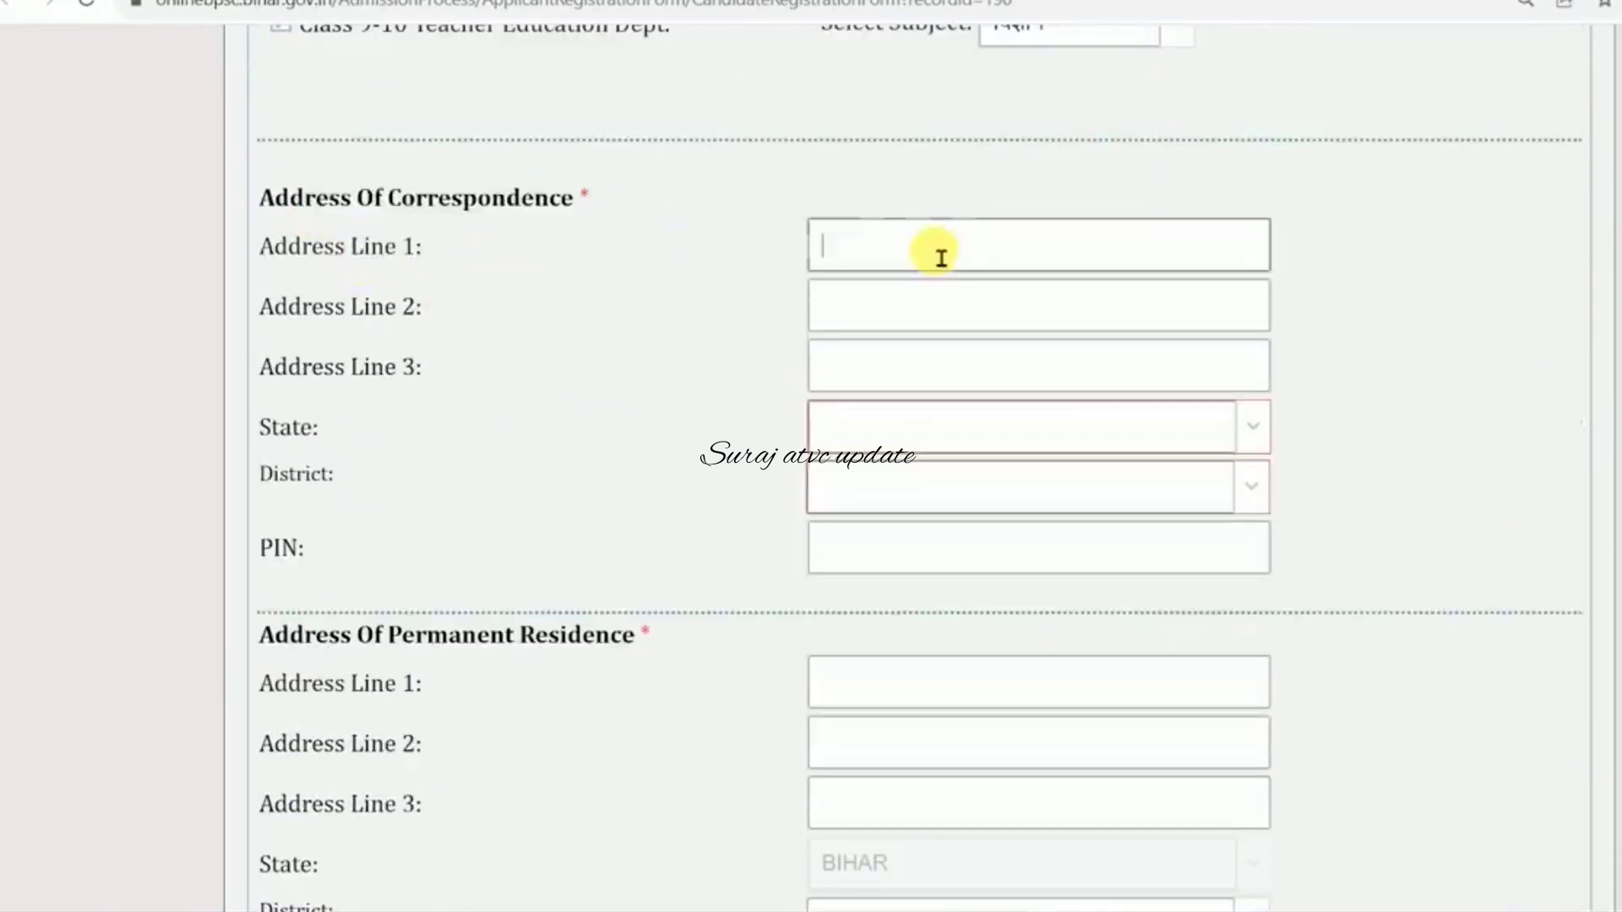
left_click(905, 319)
left_click(904, 372)
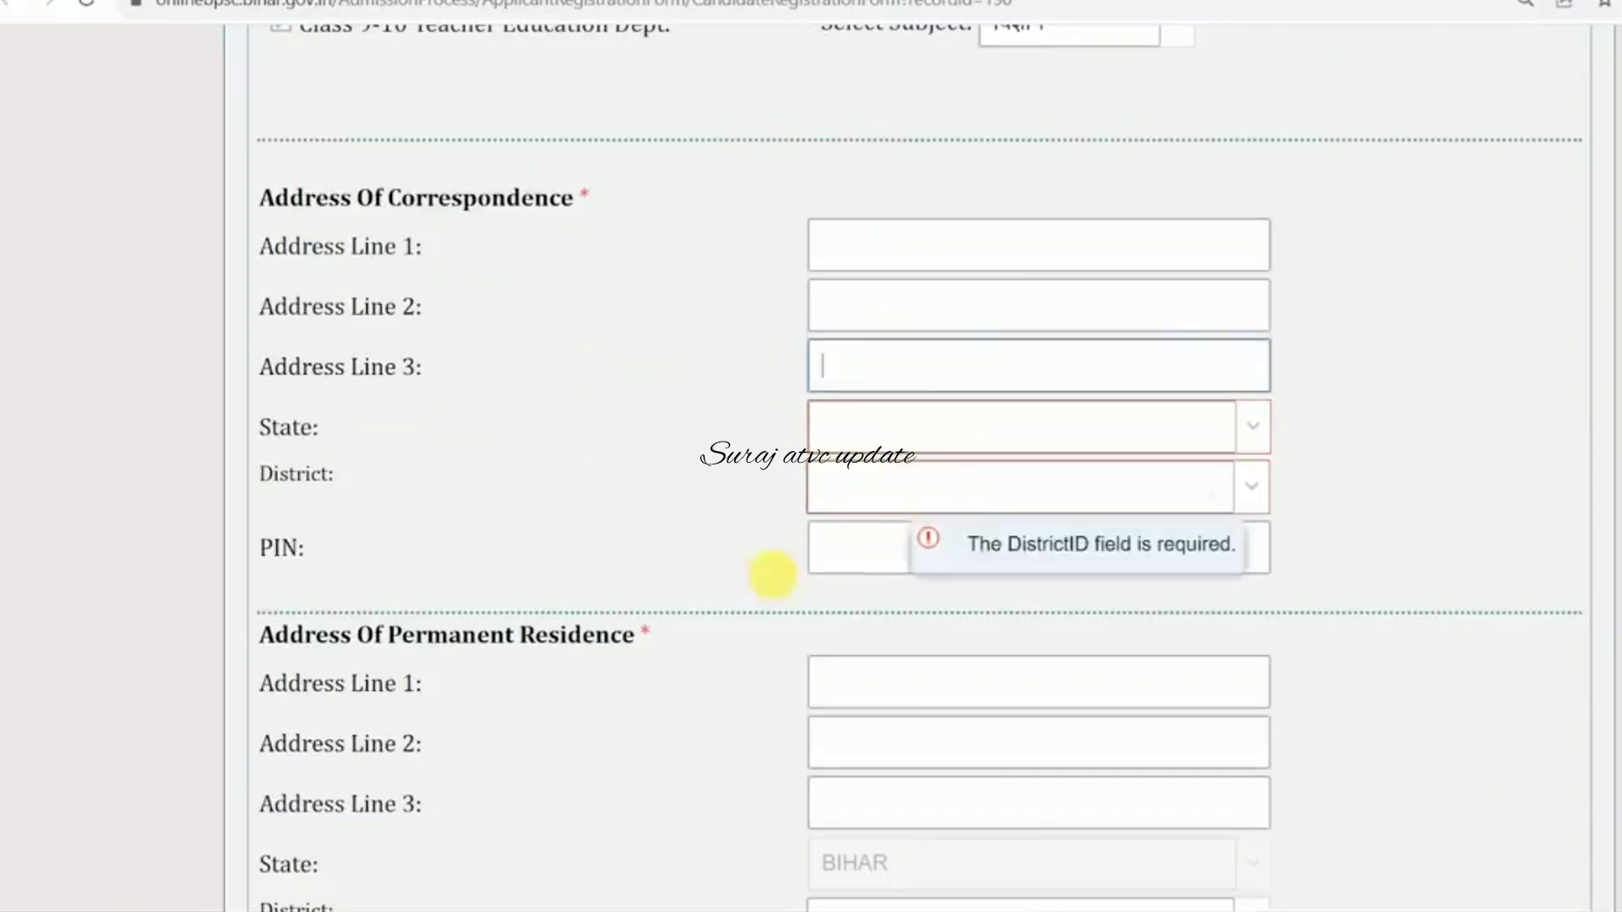
left_click_drag(355, 201, 573, 211)
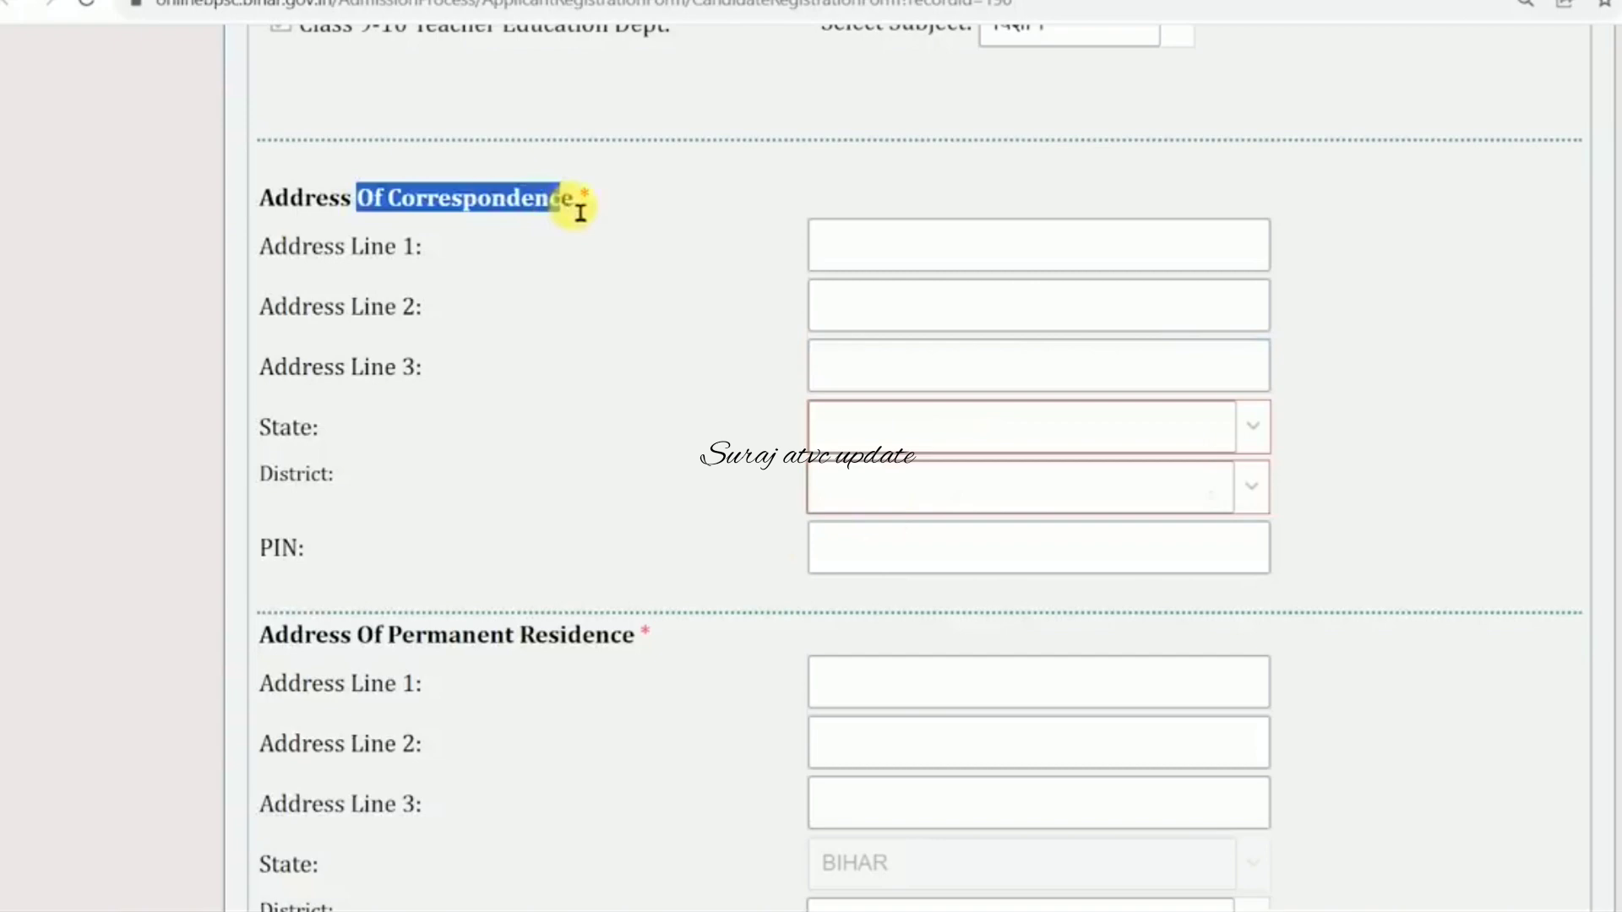
left_click(579, 211)
- Review the Address Of Permanent Residence section and its fields
scroll(564, 206, "down", 3)
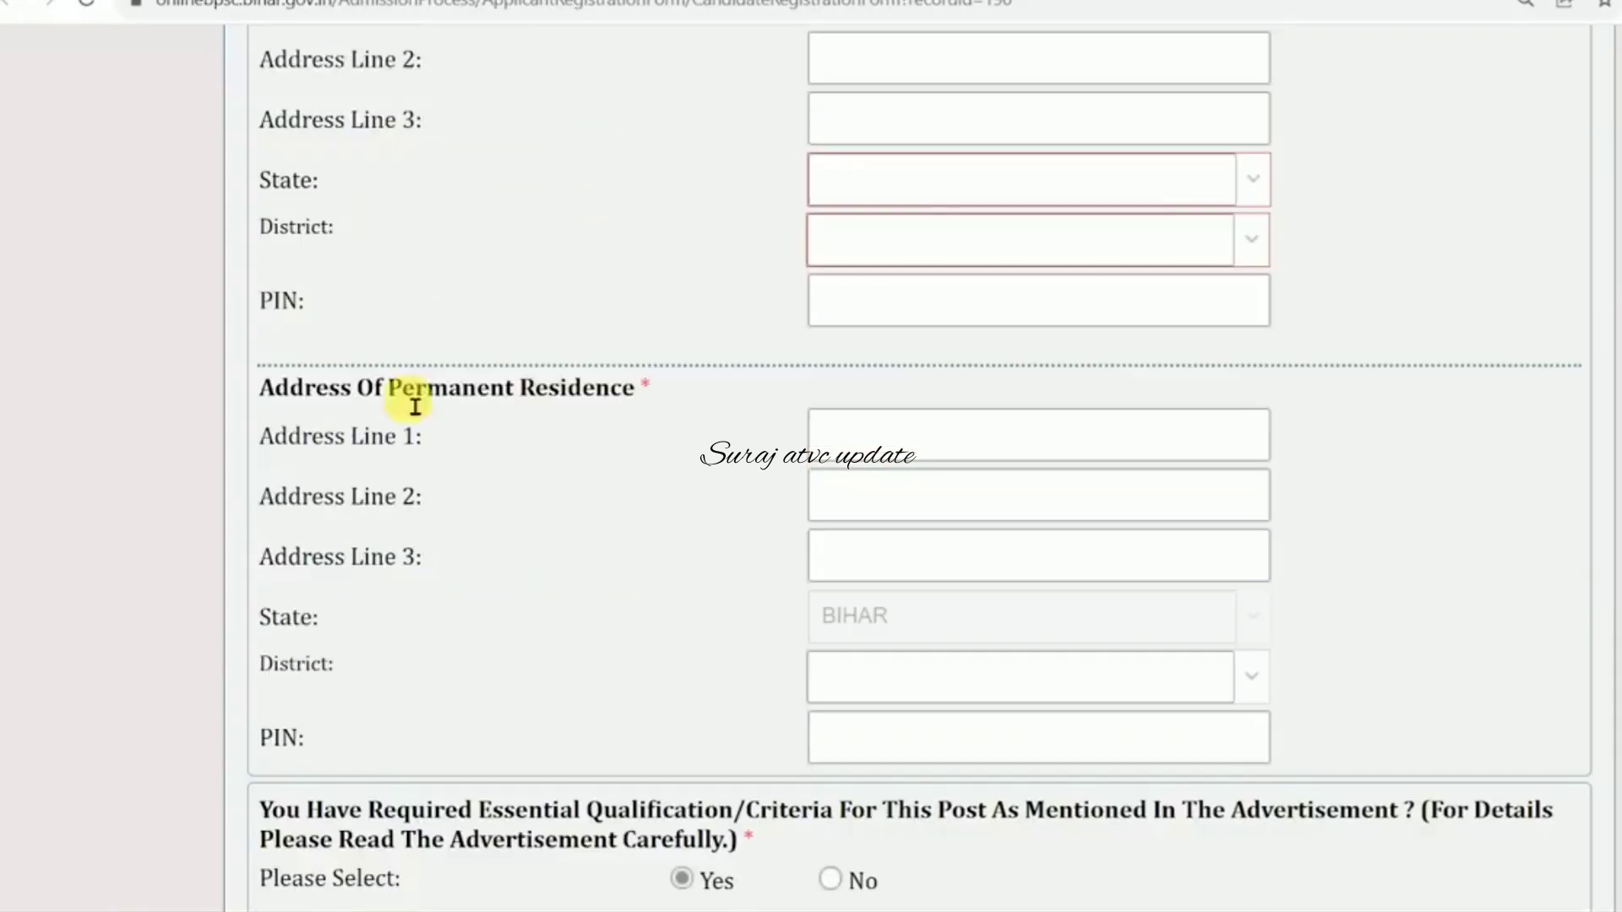
left_click_drag(390, 391, 640, 391)
left_click(646, 404)
- Read the essential qualification/criteria declaration and answer it with Yes
scroll(649, 408, "down", 3)
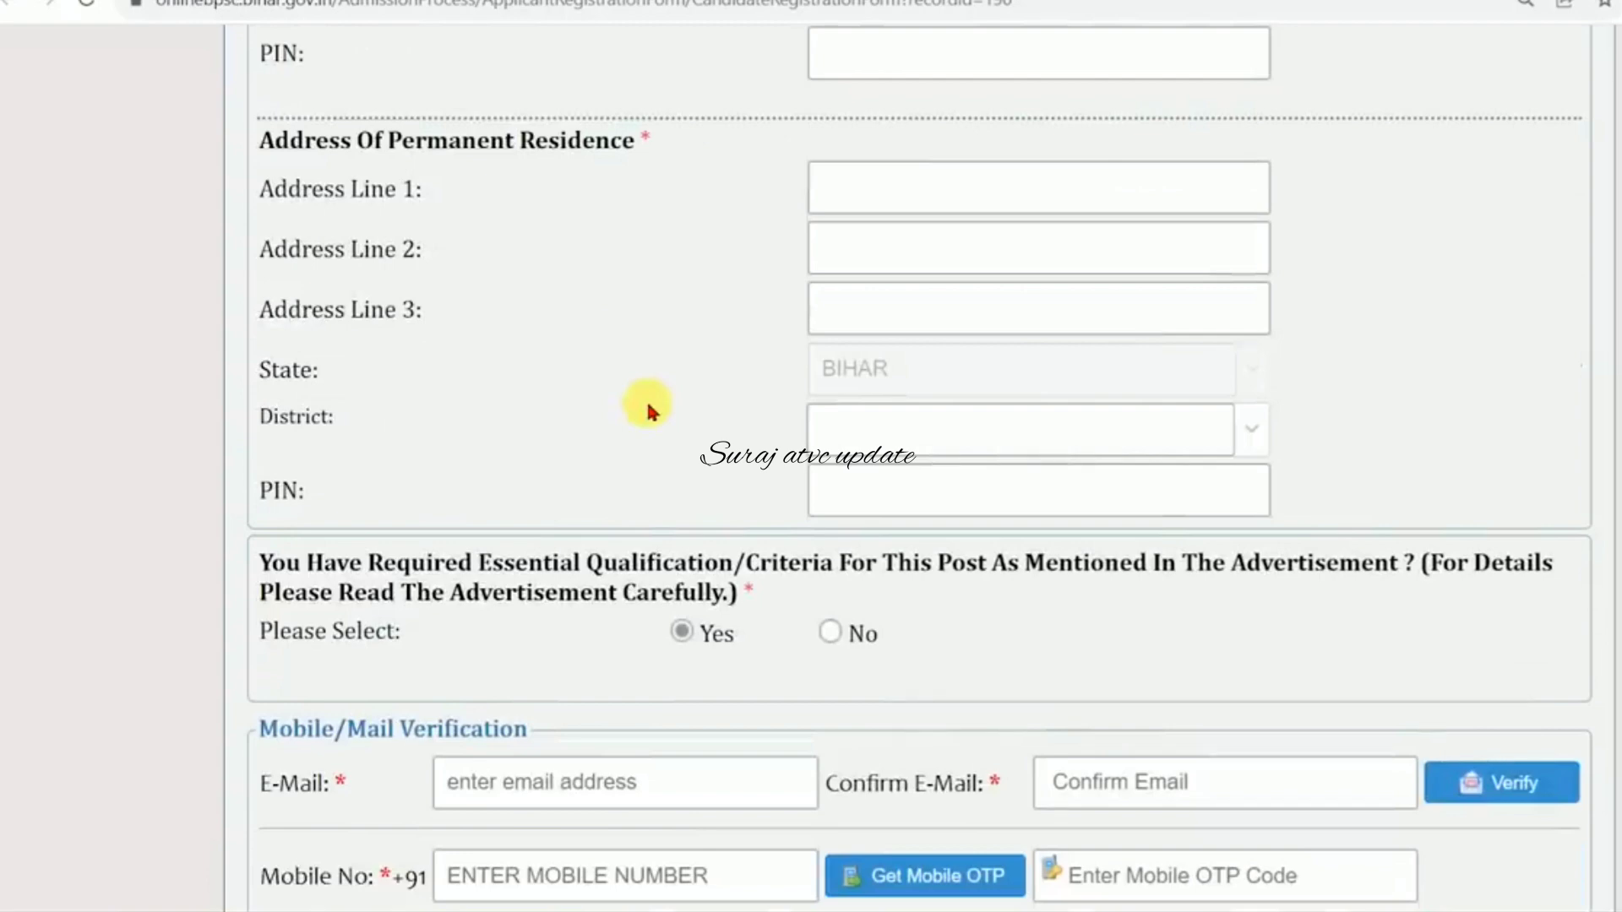
scroll(647, 409, "down", 3)
left_click_drag(382, 364, 1368, 372)
left_click(1364, 372)
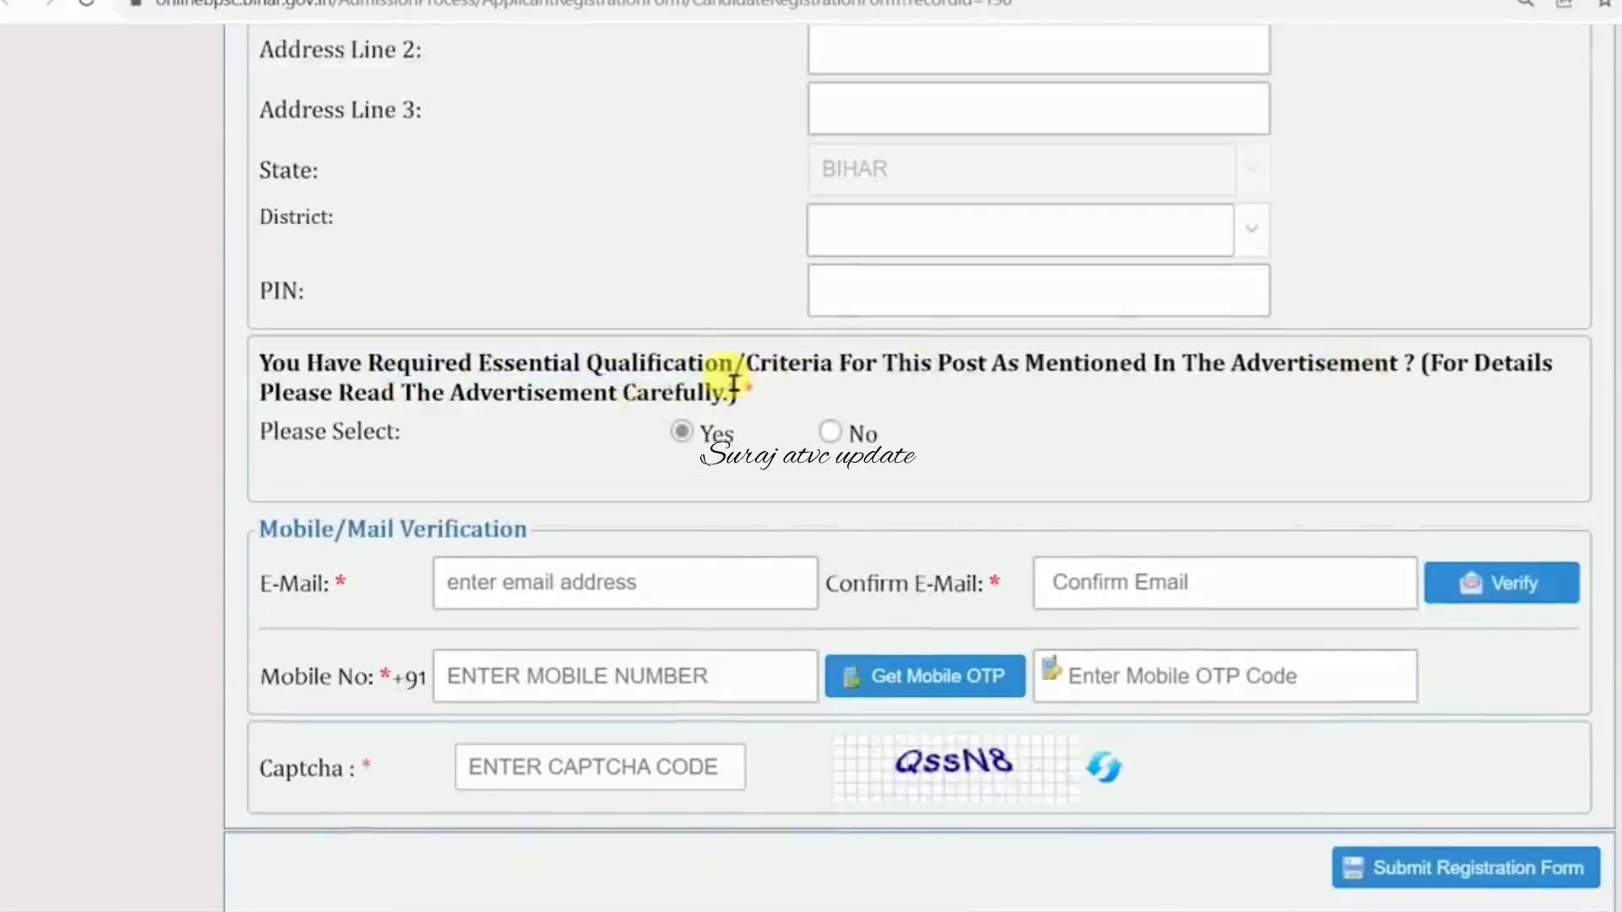
left_click_drag(471, 365, 724, 366)
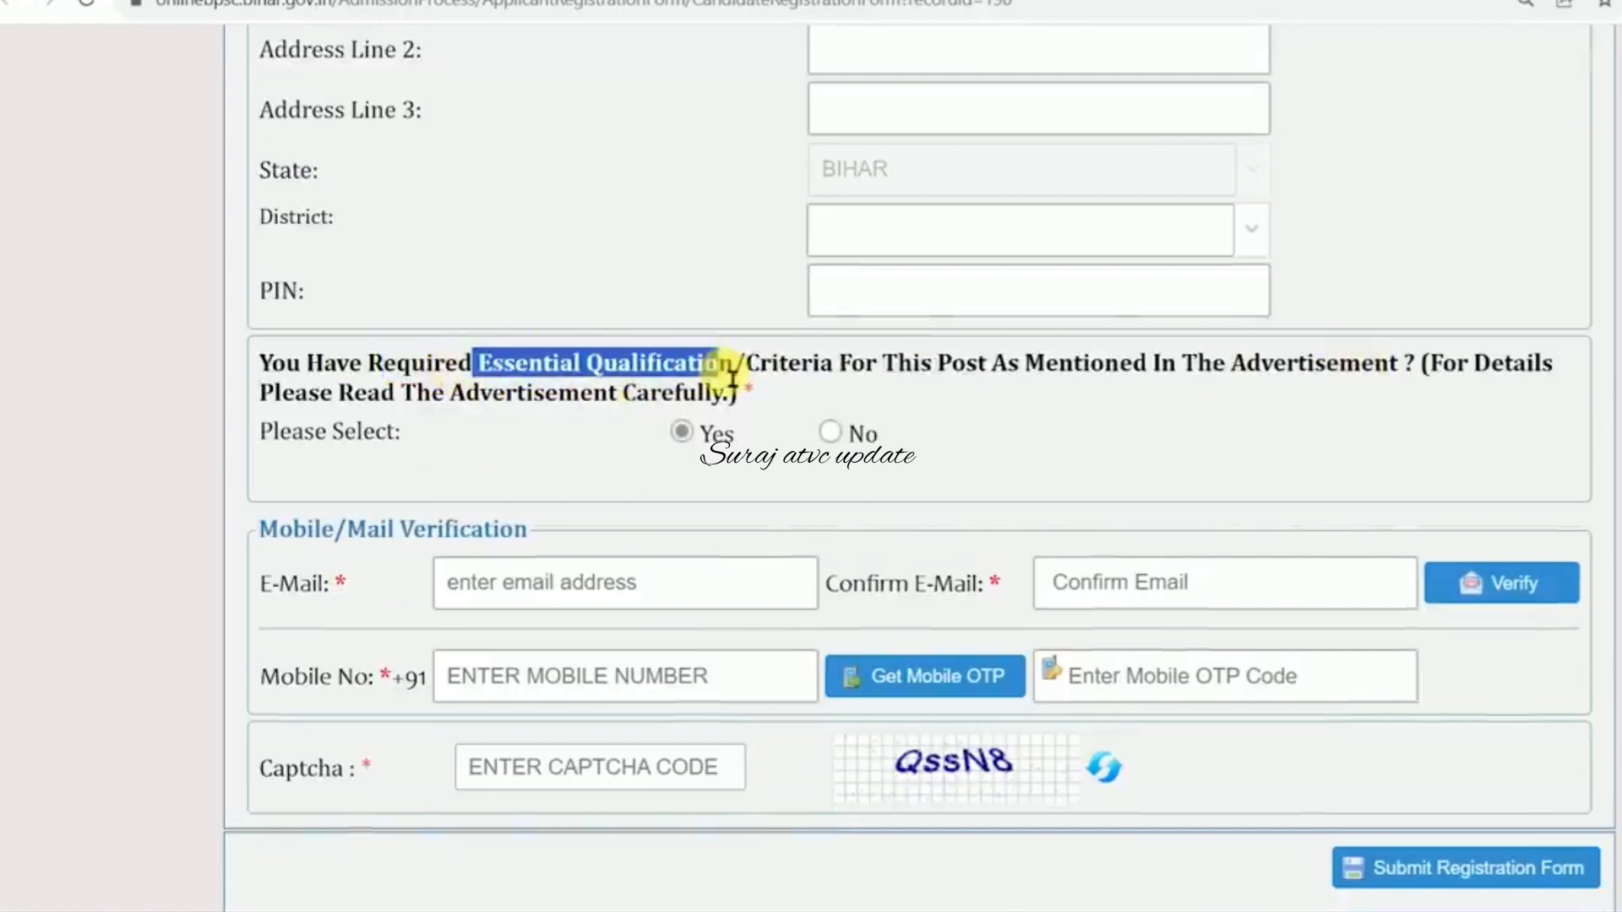
left_click(681, 431)
- Review the Mobile/Mail Verification fields for e-mail, confirm e-mail, mobile number and OTP, plus the Captcha field
left_click(460, 581)
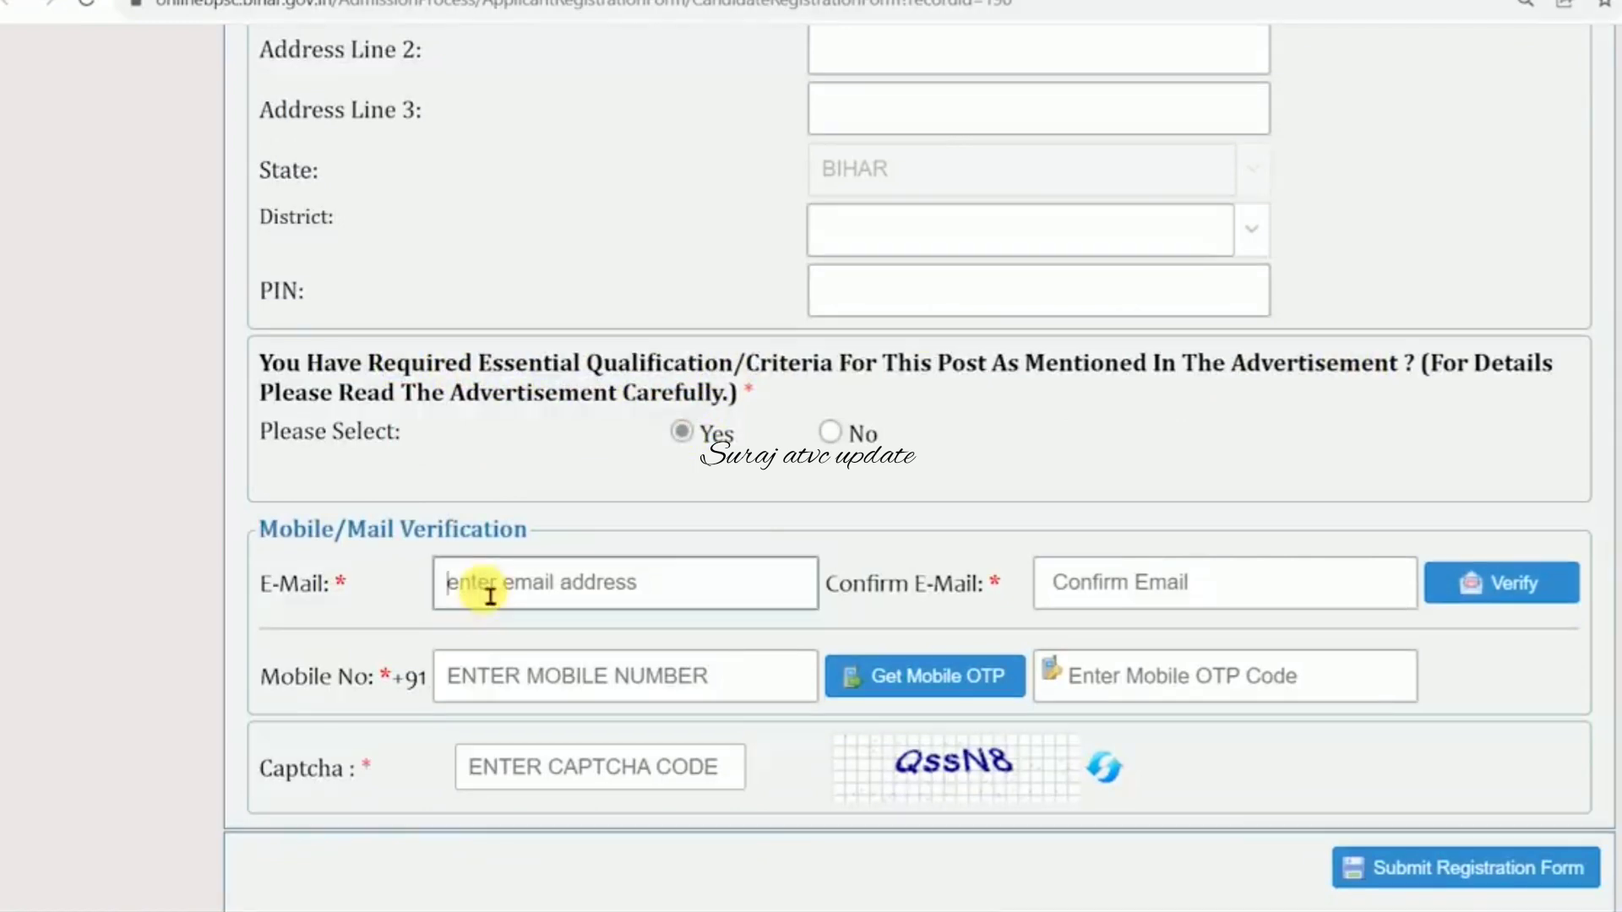
left_click(1157, 583)
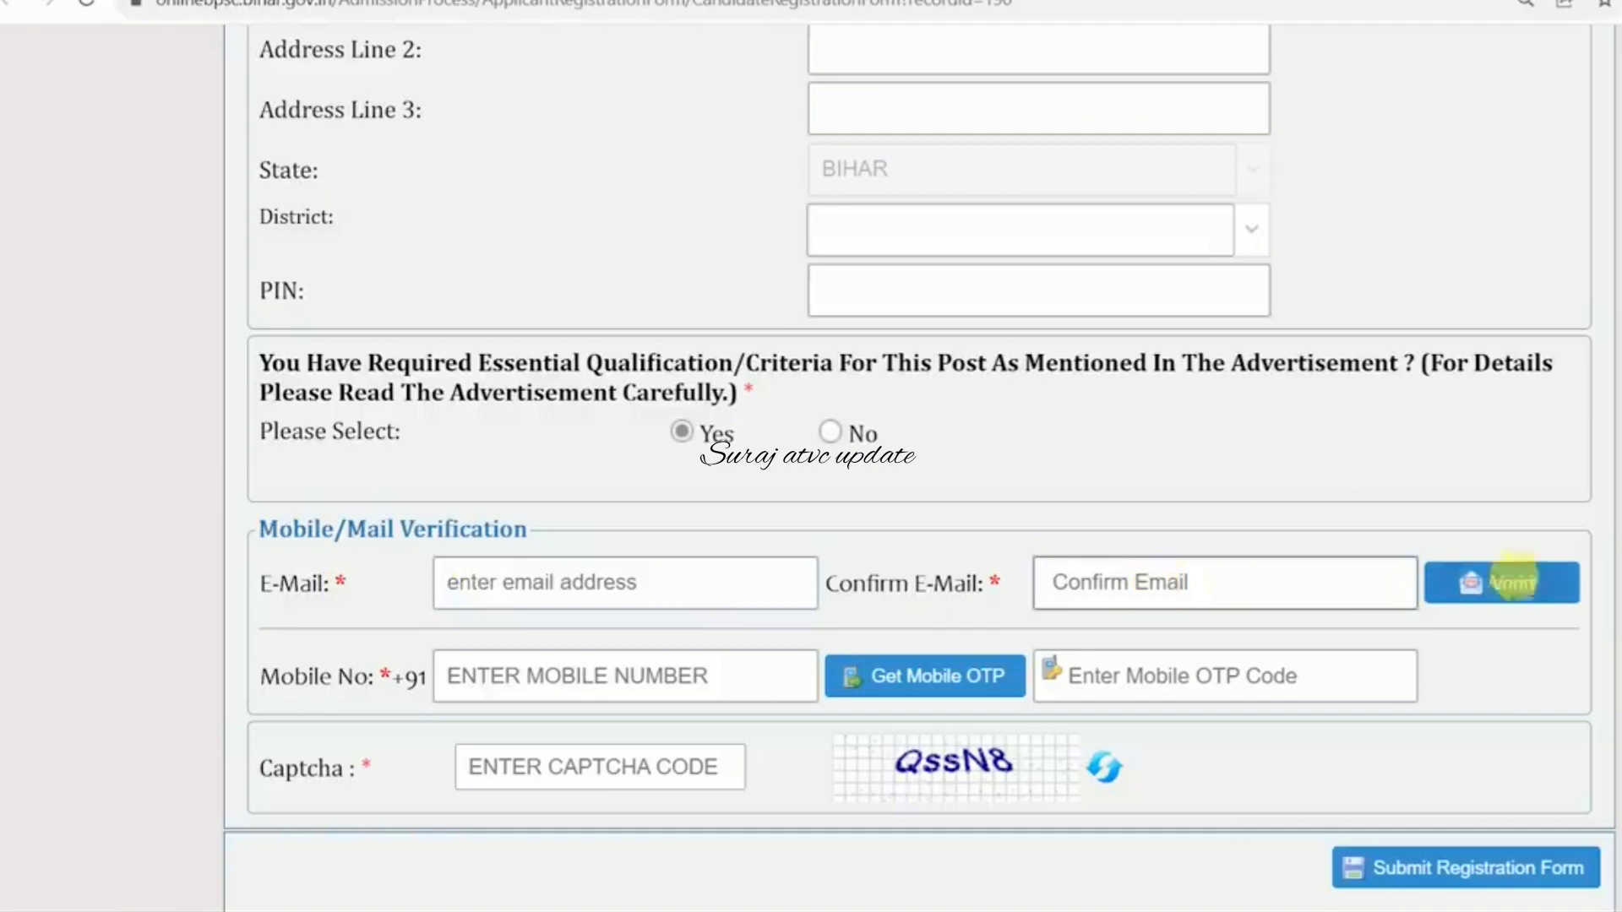
left_click(626, 691)
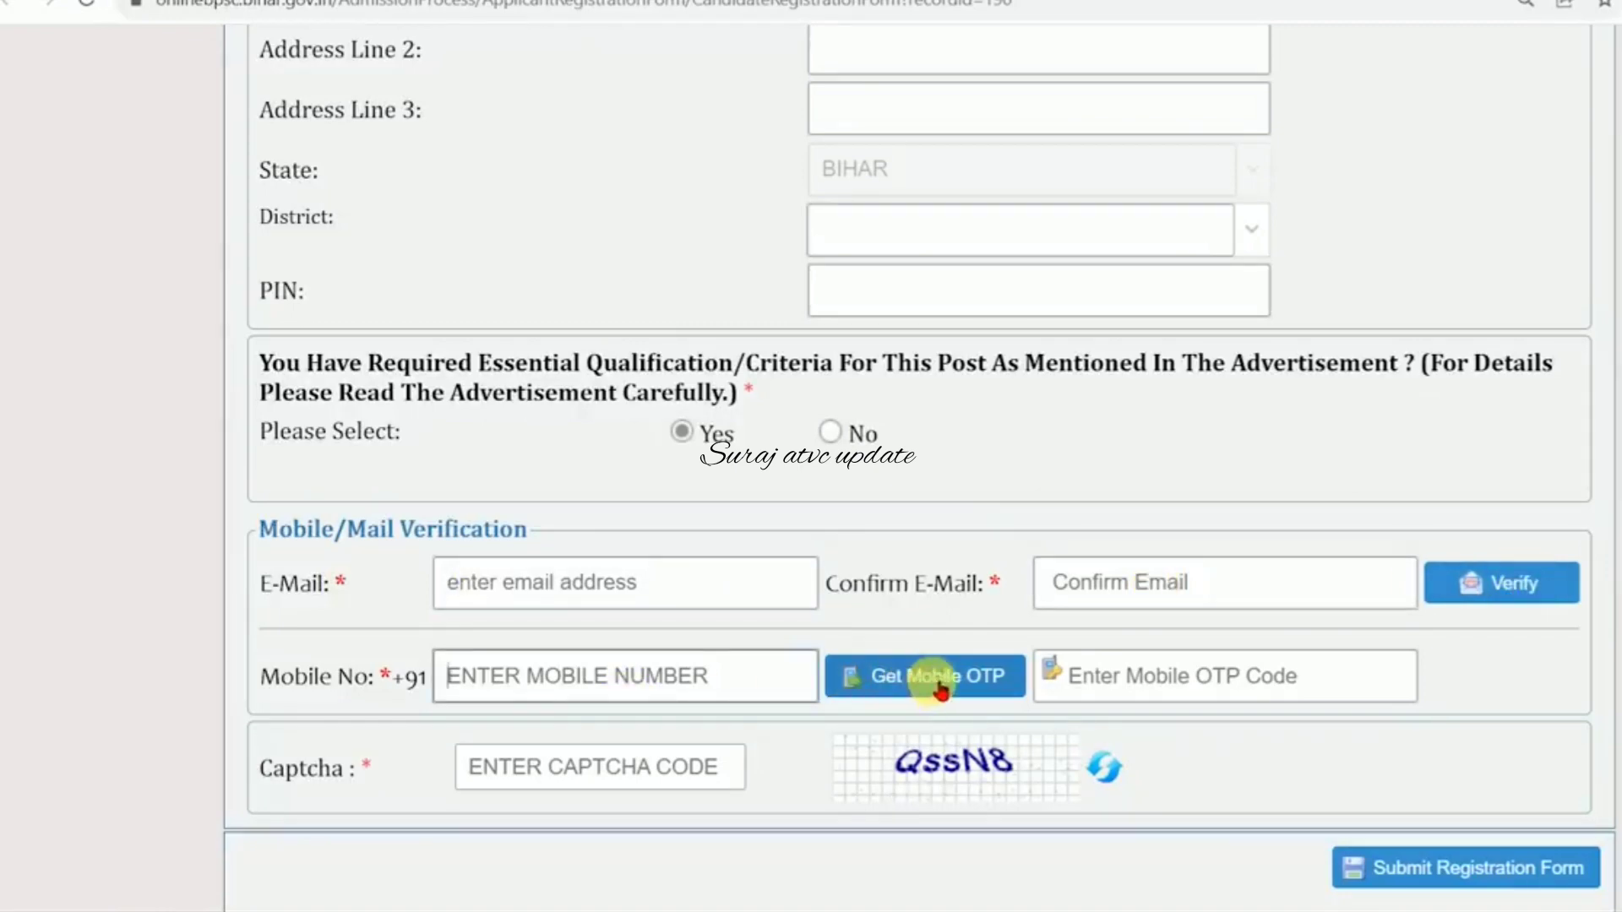
left_click(1167, 701)
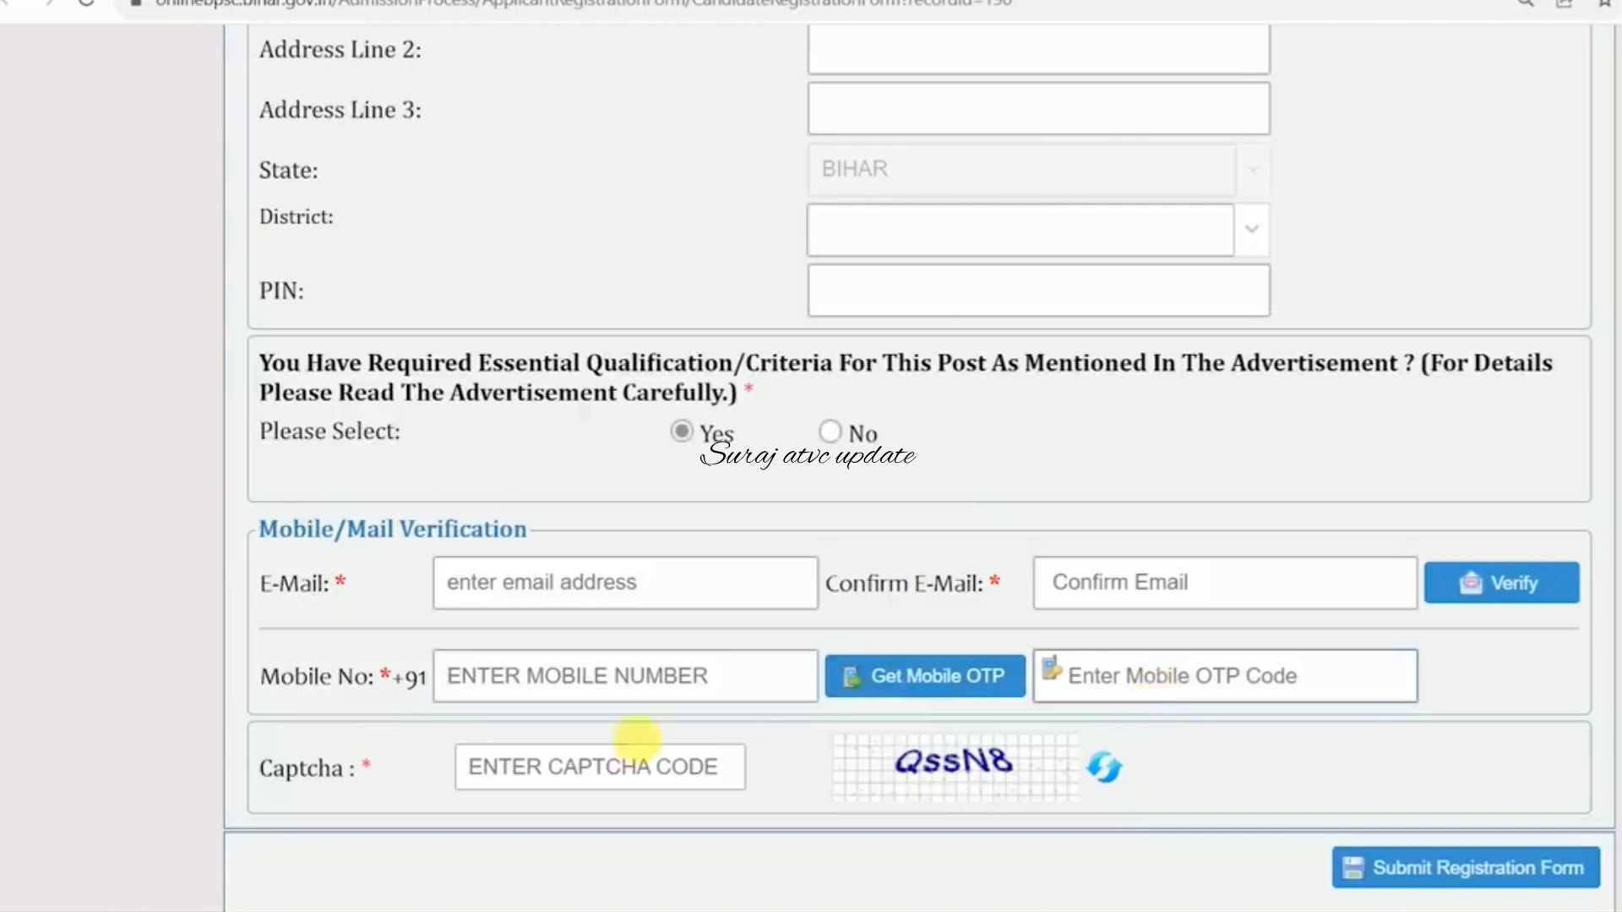
left_click(587, 774)
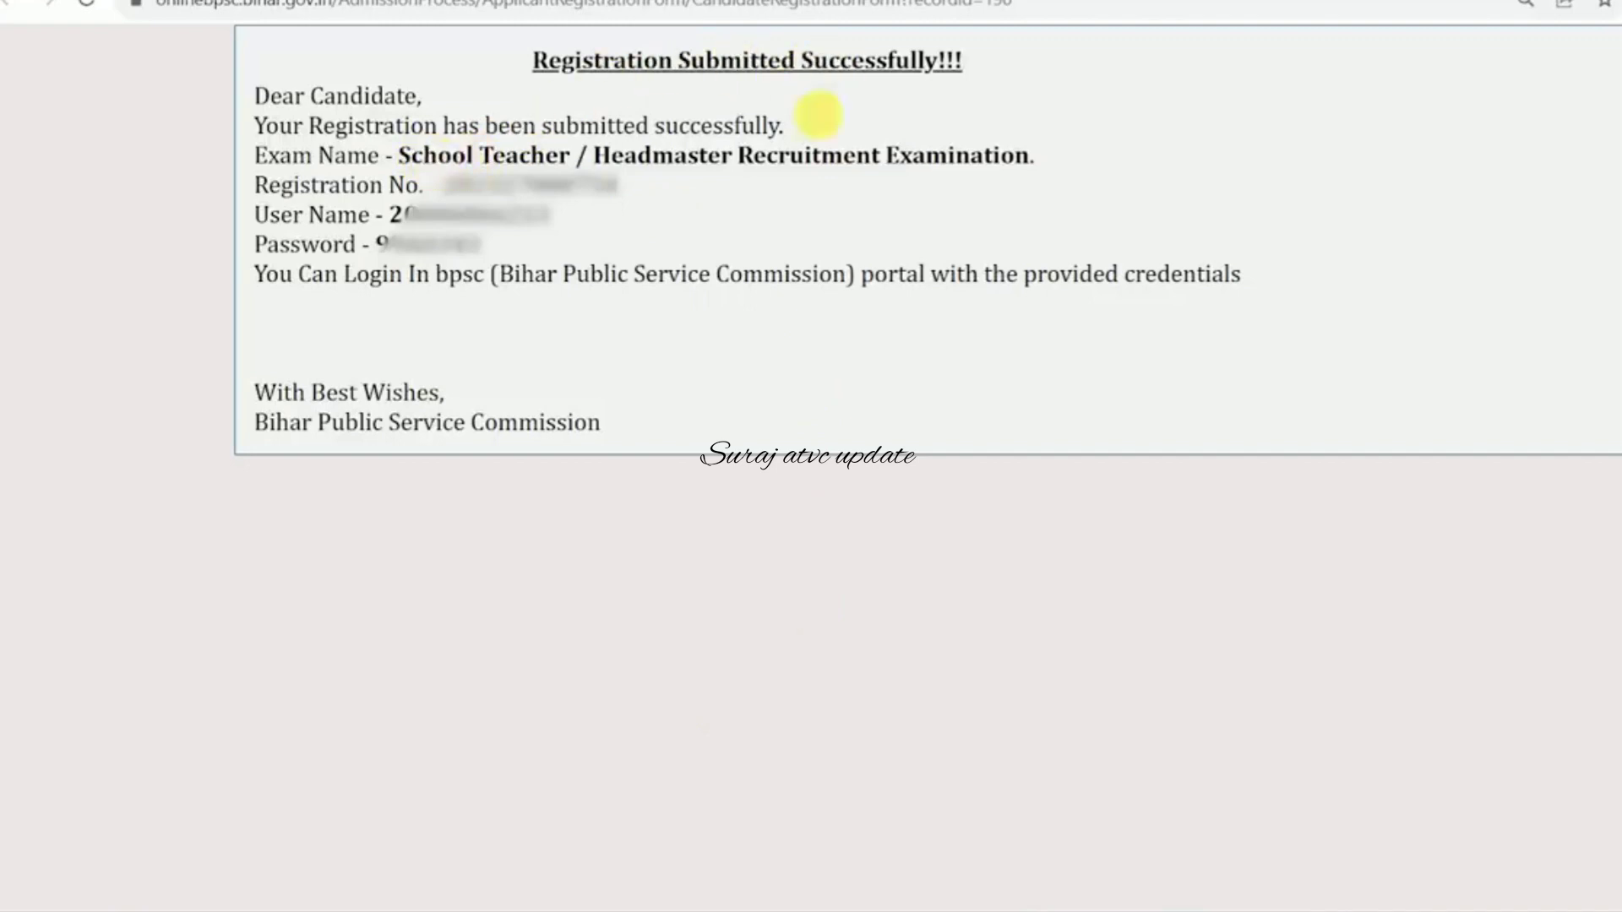
- Review the registration number, user name and password lines on the registration confirmation page
left_click_drag(441, 186, 595, 184)
left_click(525, 218)
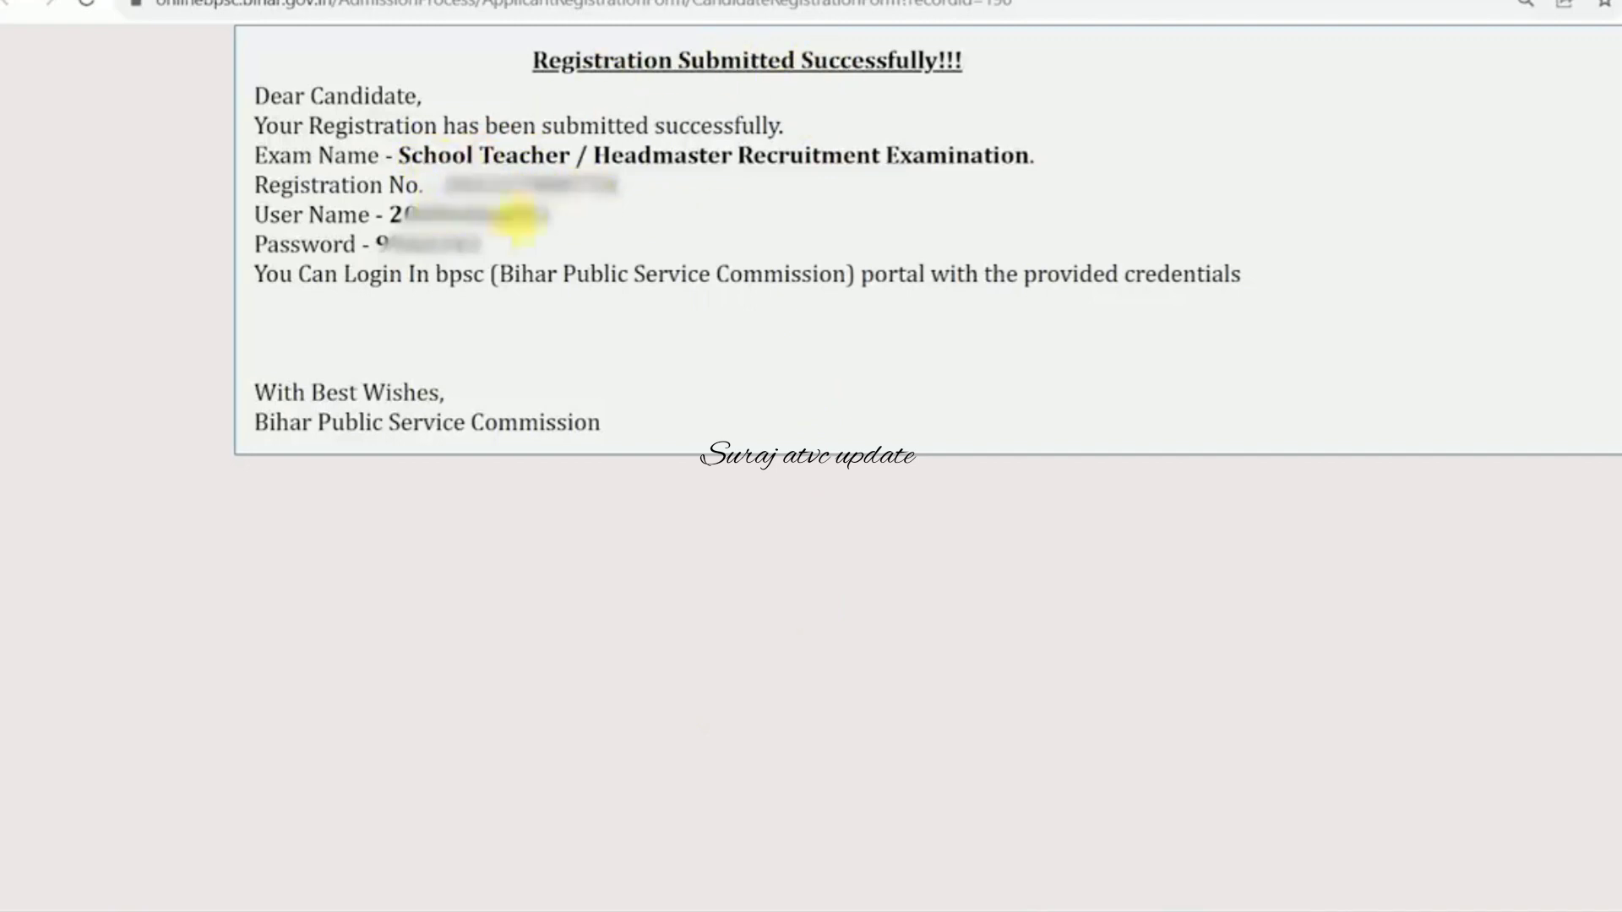
left_click_drag(406, 218, 515, 221)
left_click_drag(414, 254, 464, 254)
left_click(479, 261)
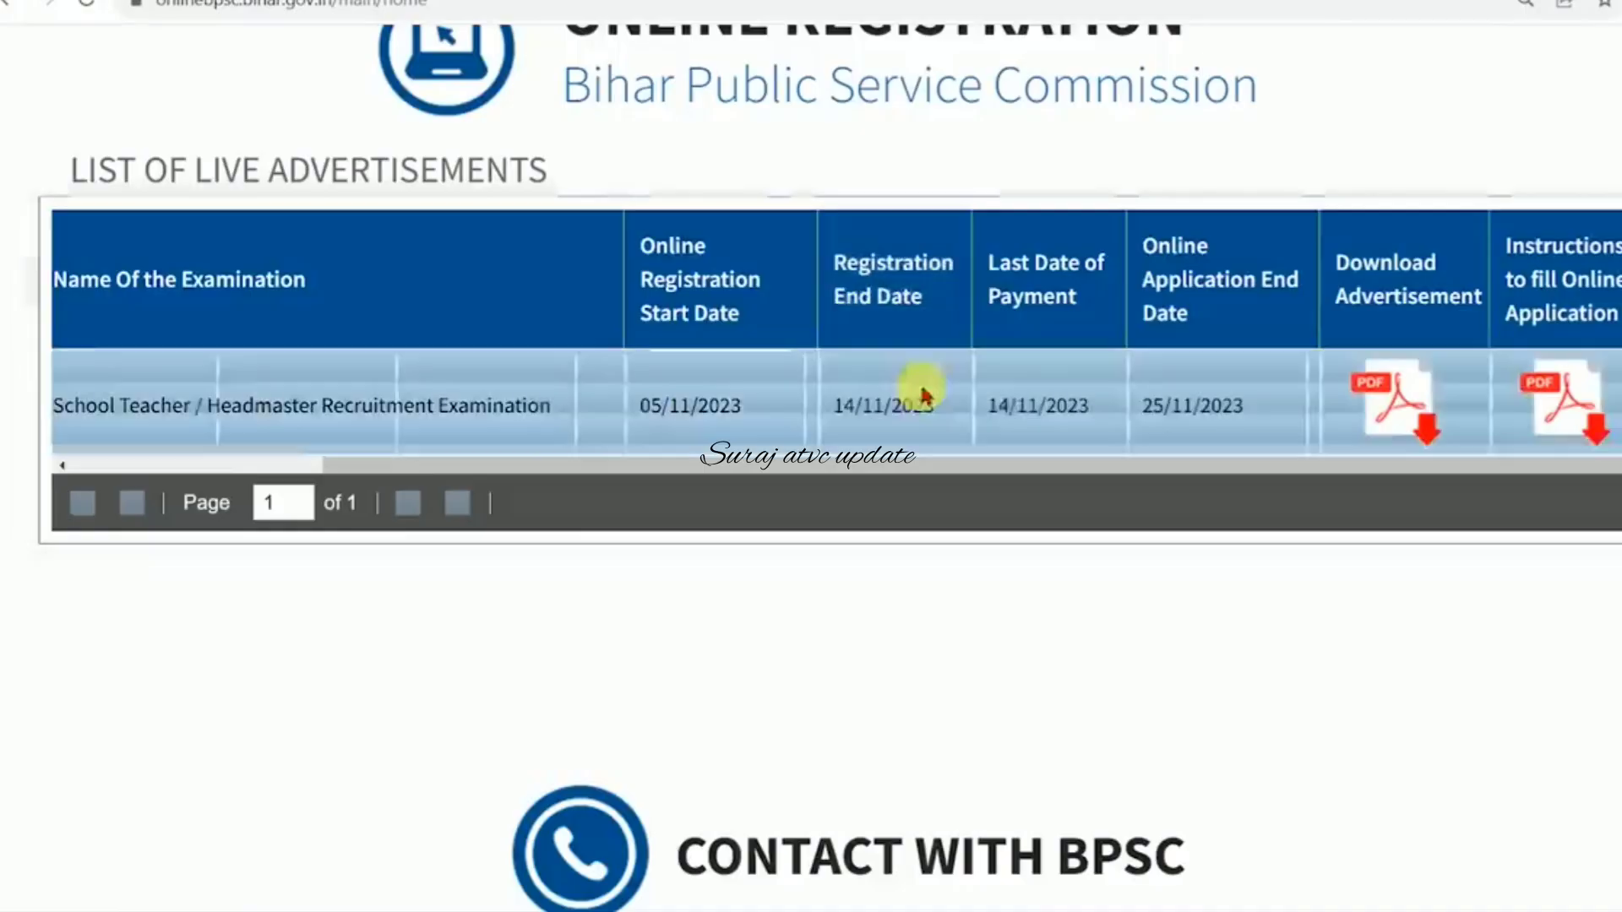
- Reload the BPSC online application portal's home page and bring up its Login section
scroll(929, 389, "up", 10)
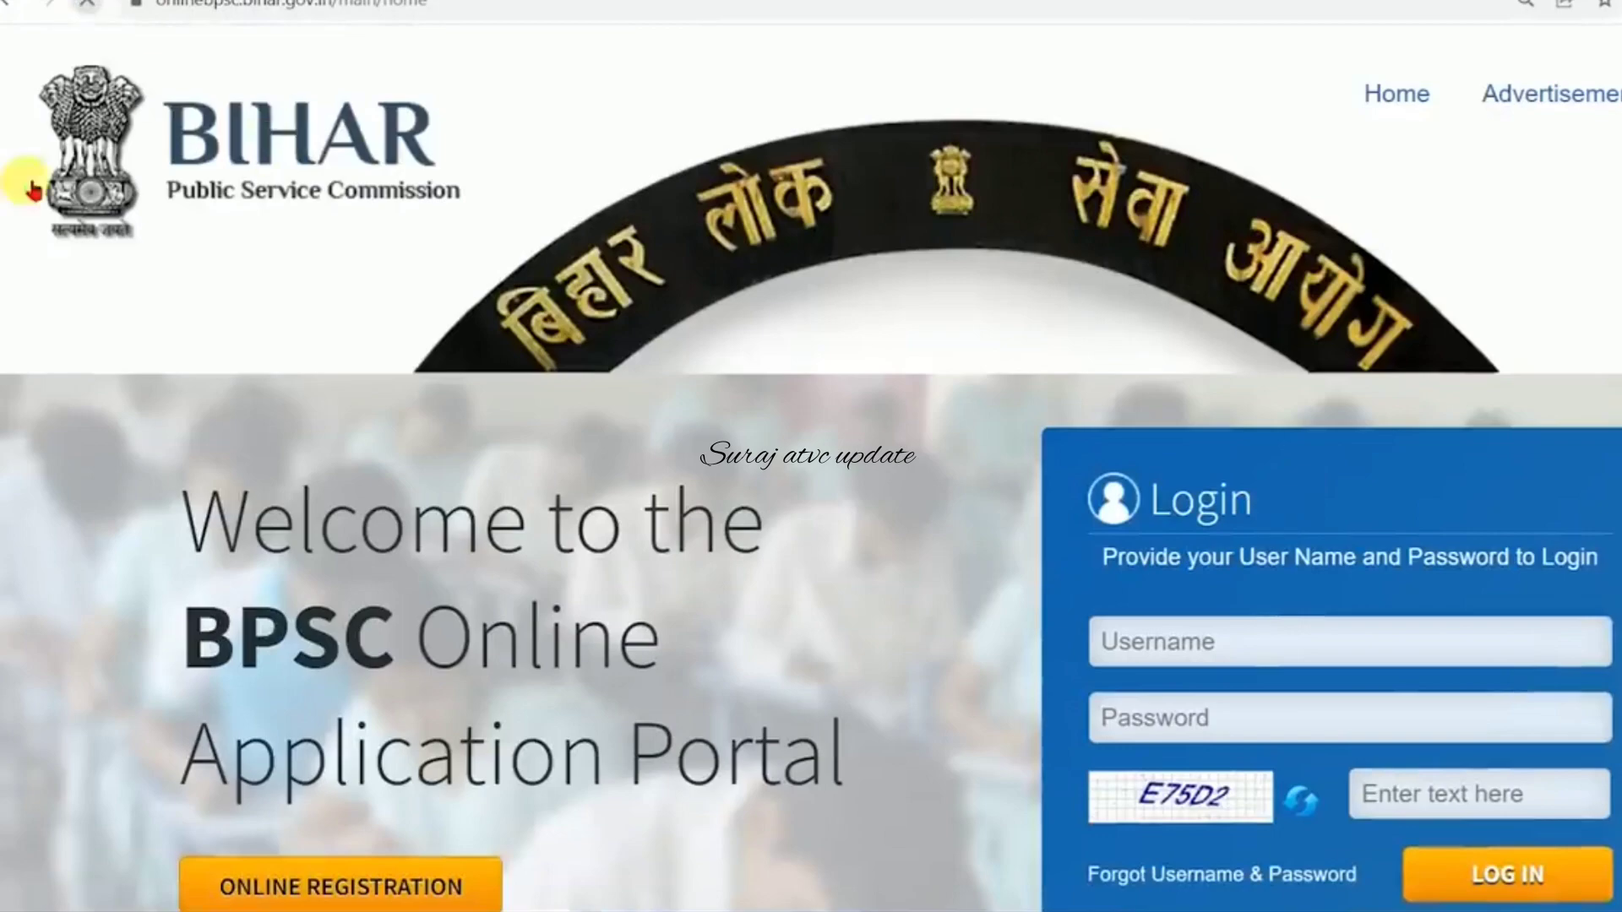
left_click(87, 7)
scroll(1234, 467, "down", 3)
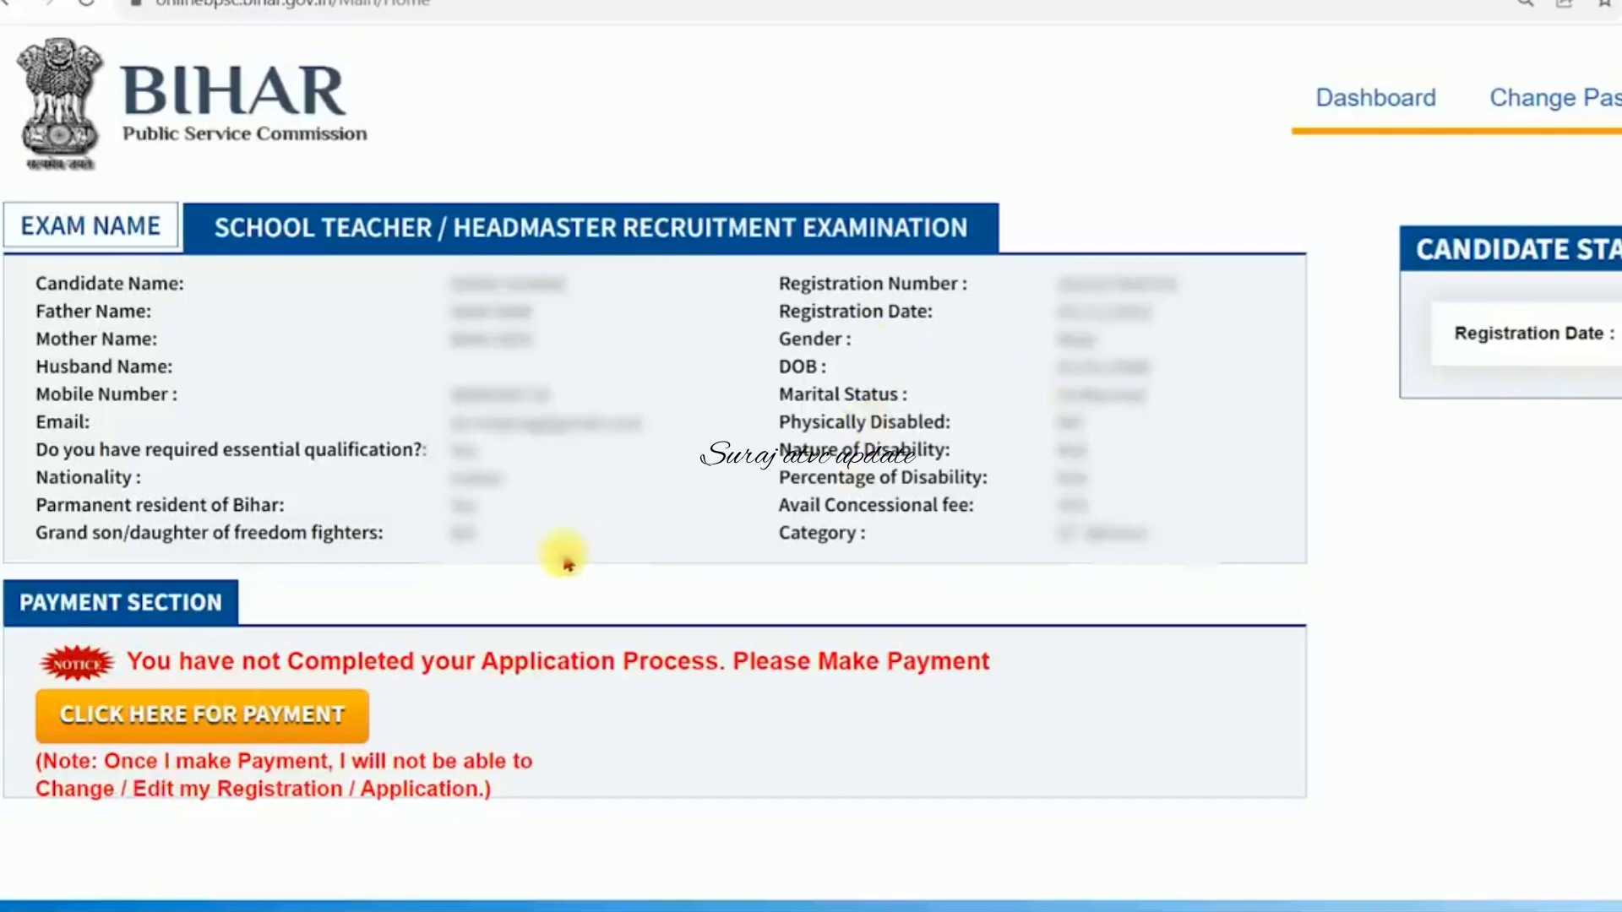
- Start the examination fee payment for the School Teacher / Headmaster application and confirm proceeding to the payment gateway
left_click(271, 713)
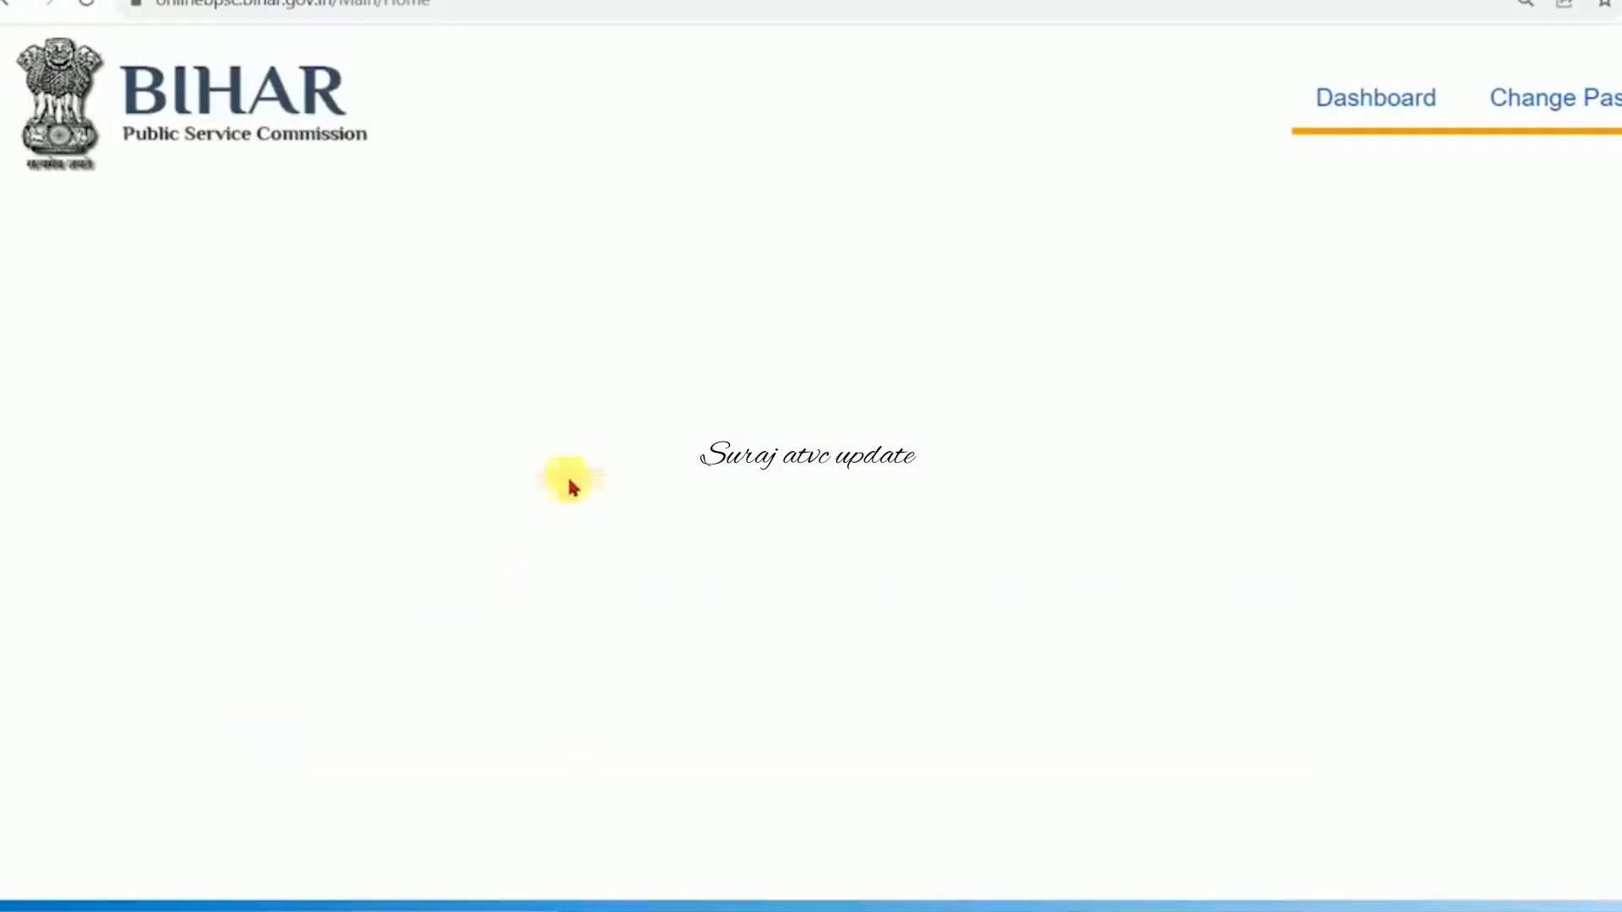
left_click(918, 877)
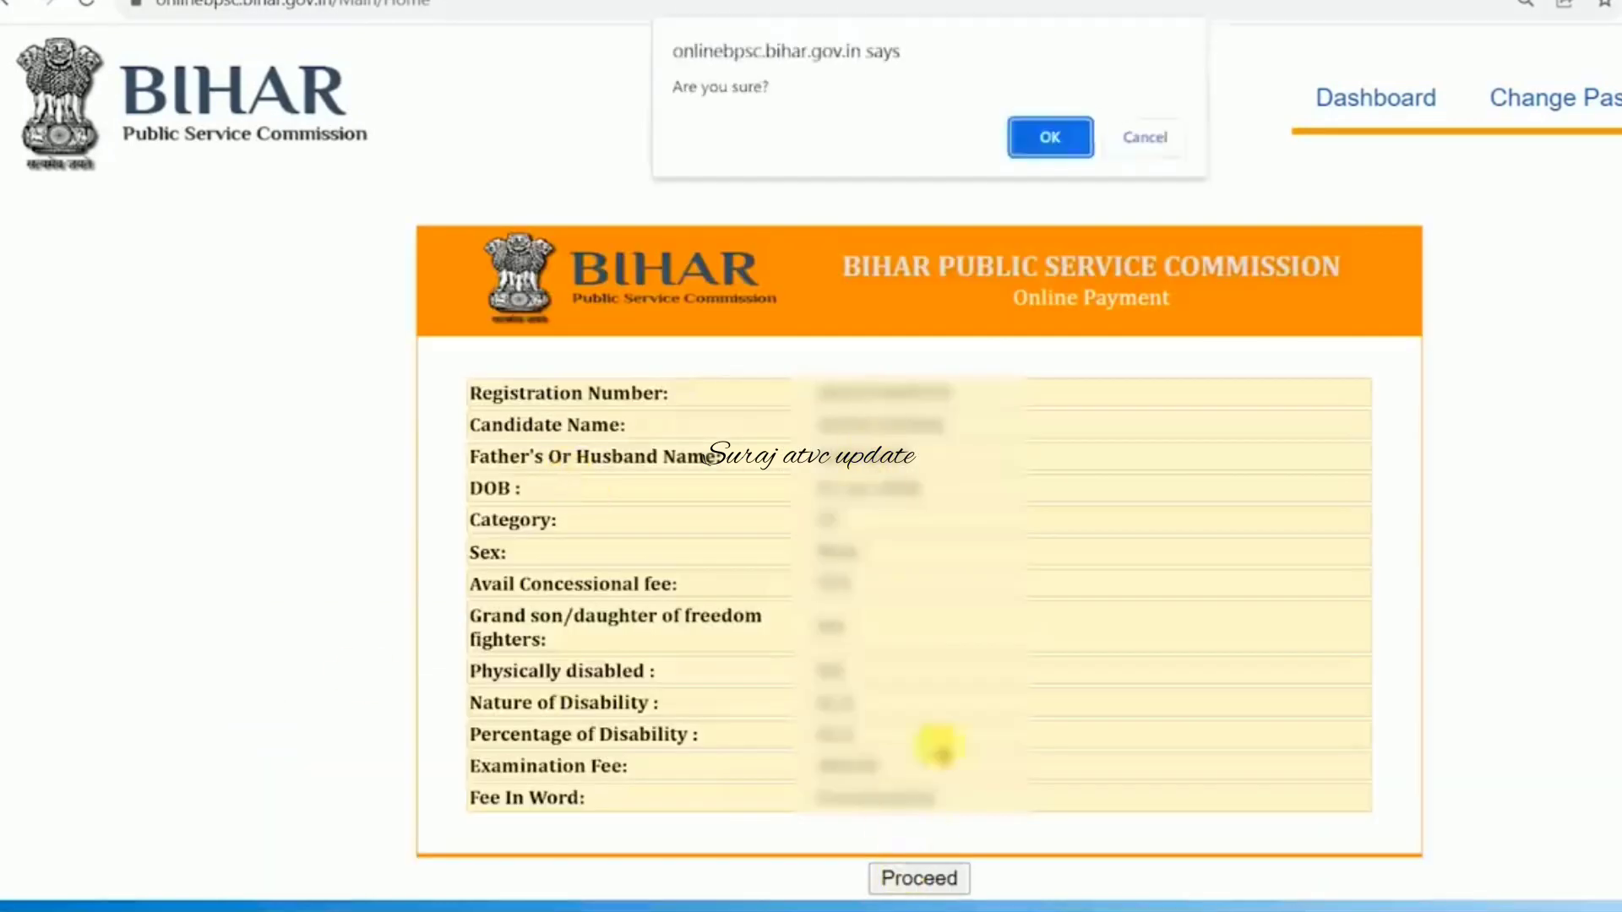
left_click(1050, 136)
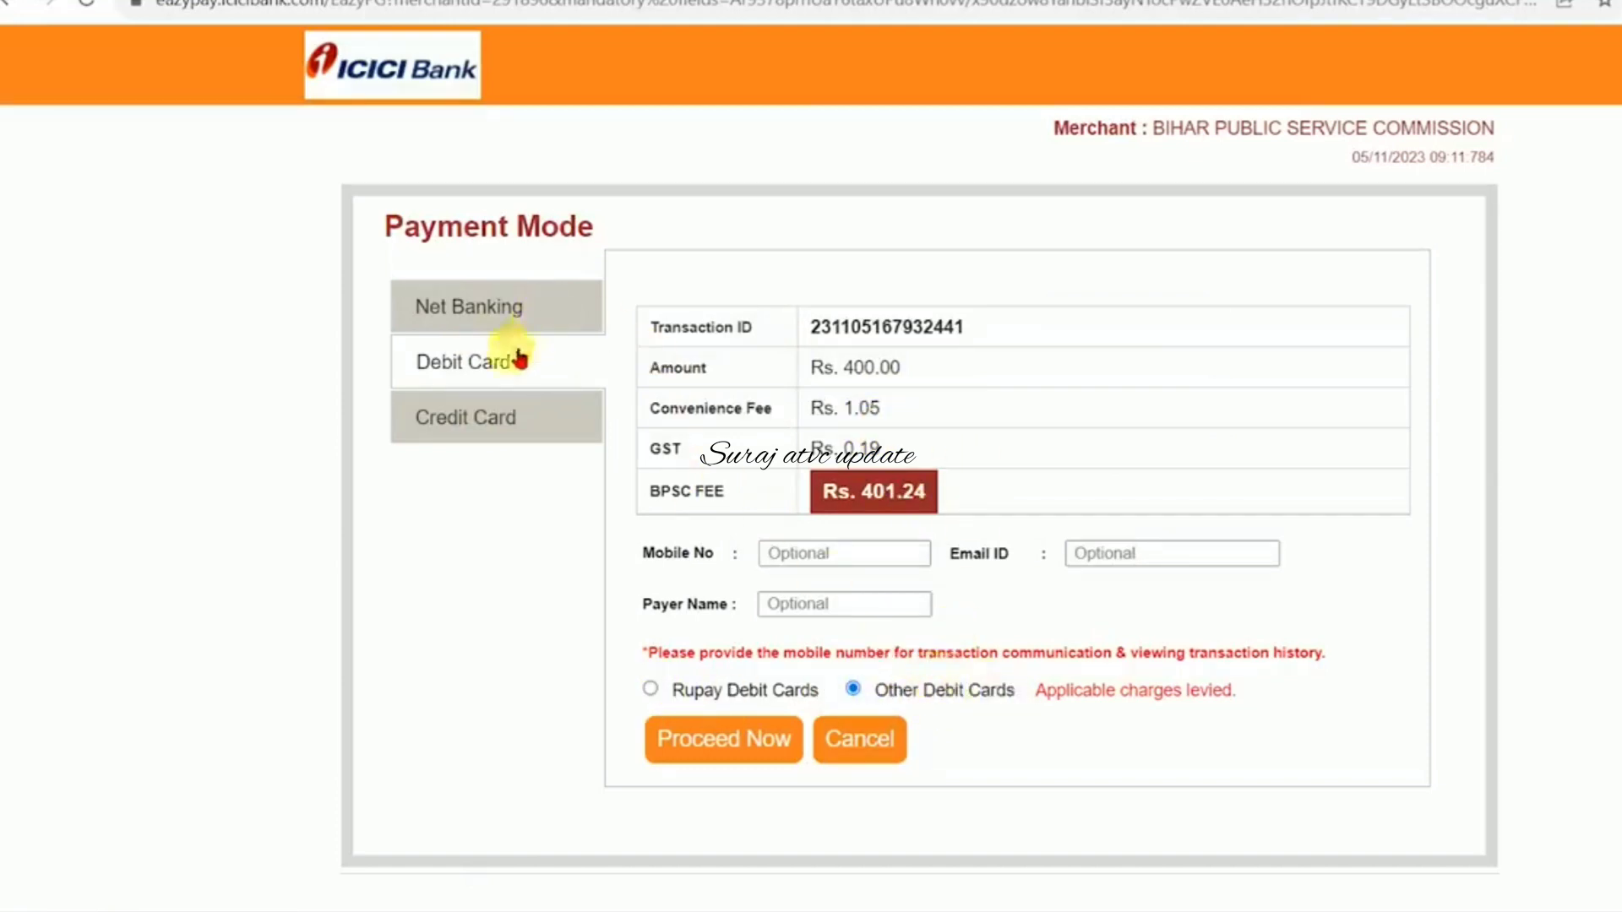
- Check the Net Banking and Credit Card payment modes, select Net Banking, and return from the payment receipt to the dashboard
left_click(507, 314)
left_click(464, 416)
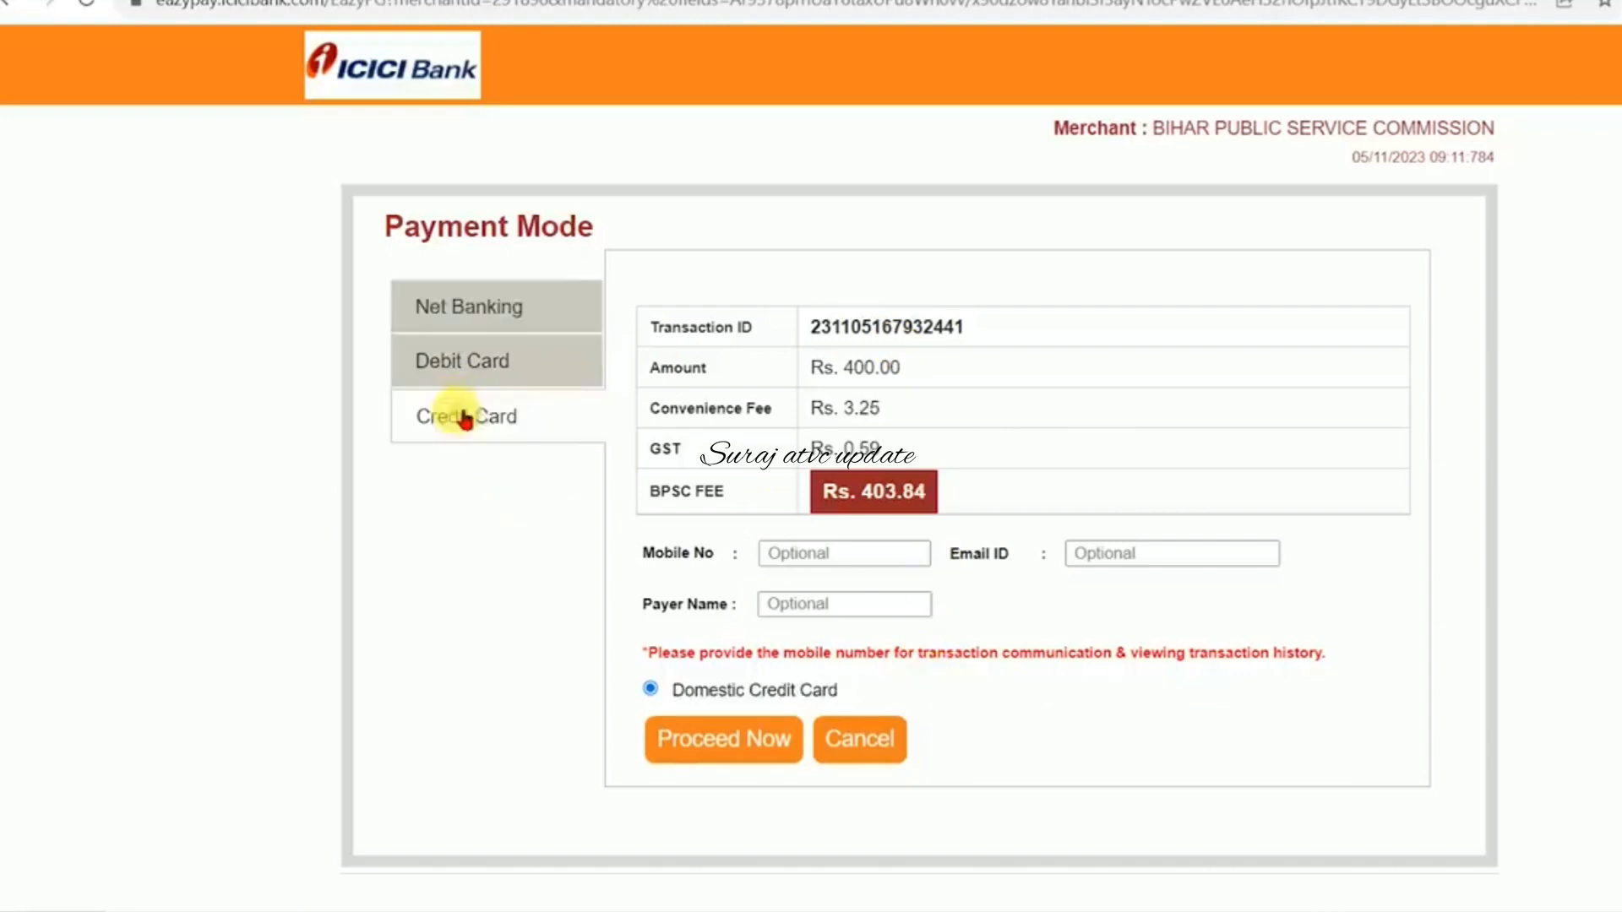
left_click(470, 307)
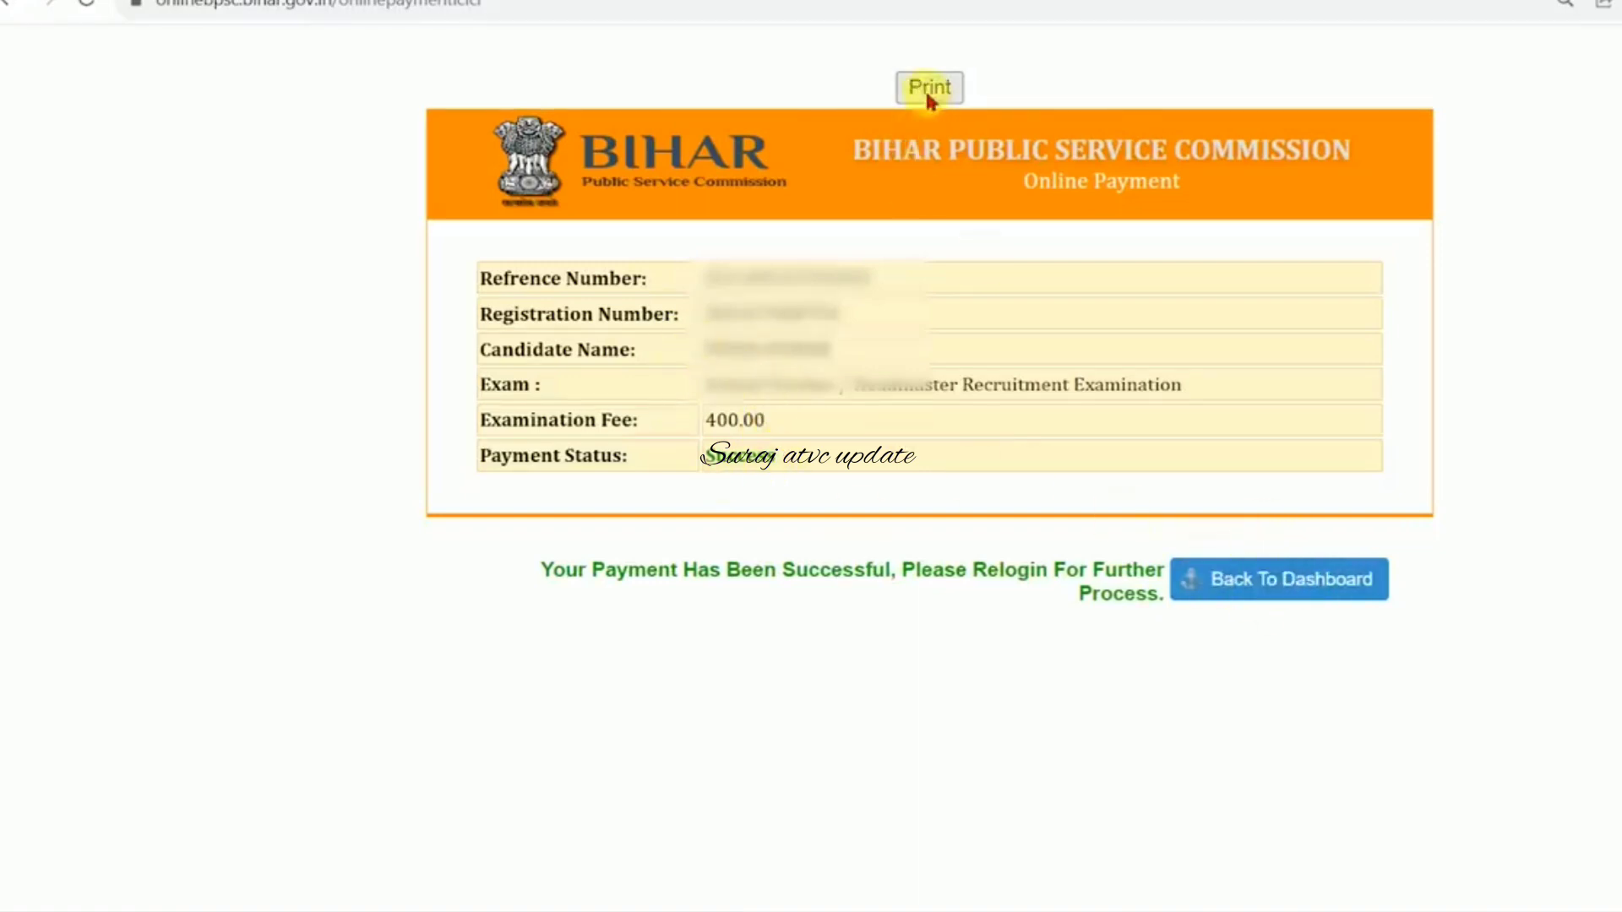
left_click(1250, 583)
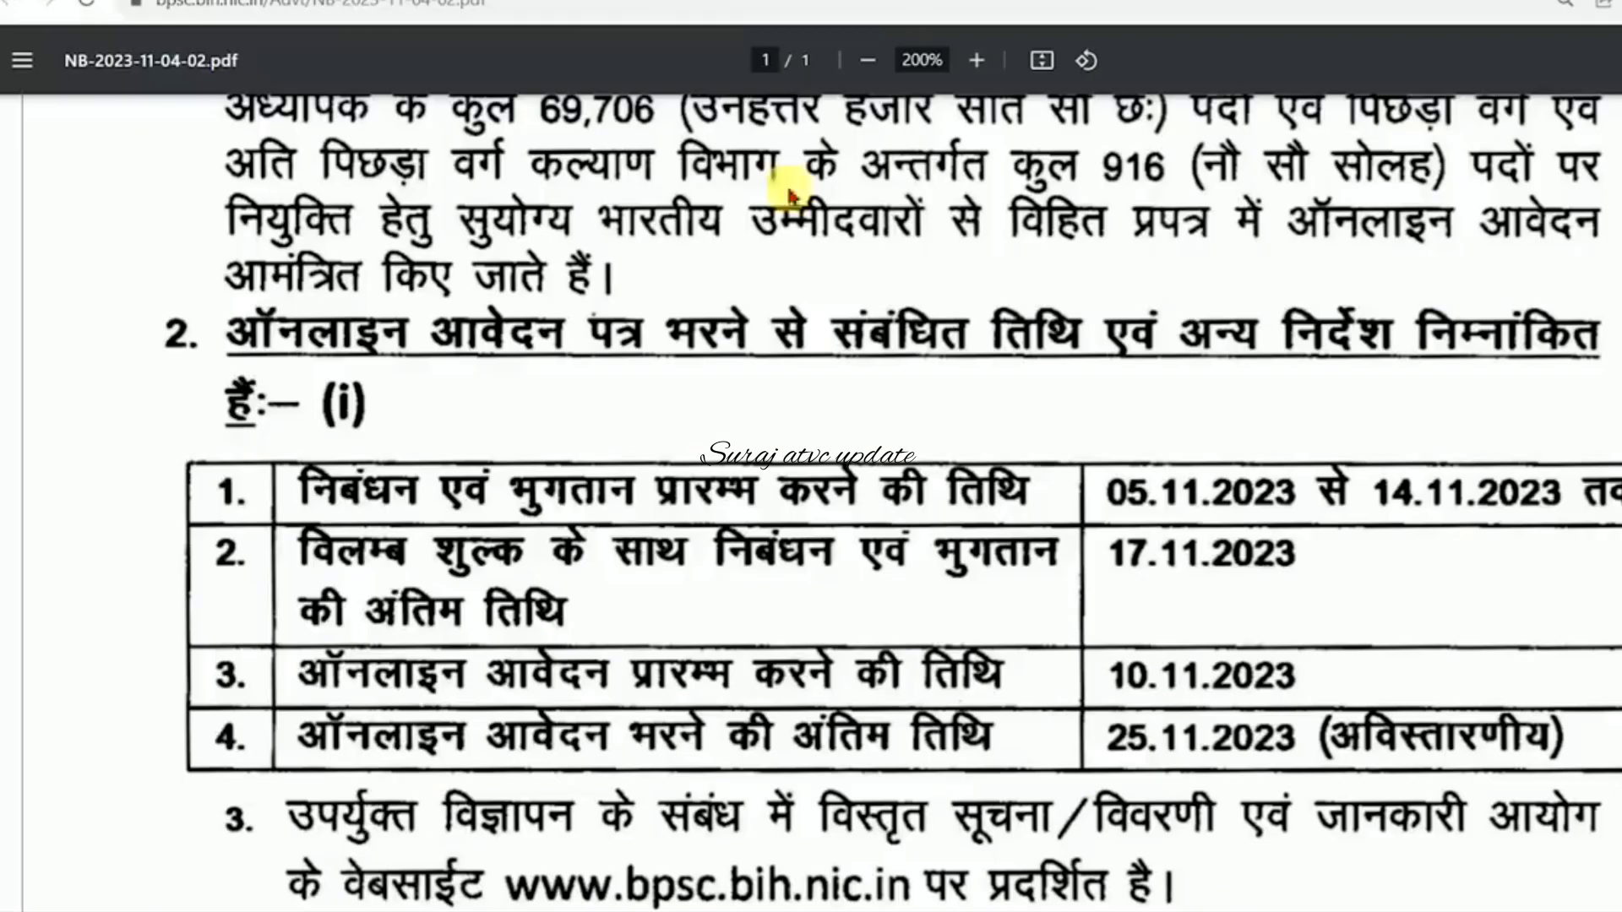
- Examine the registration, payment and online application dates in the notice NB-2023-11-04-02.pdf
scroll(837, 473, "down", 2)
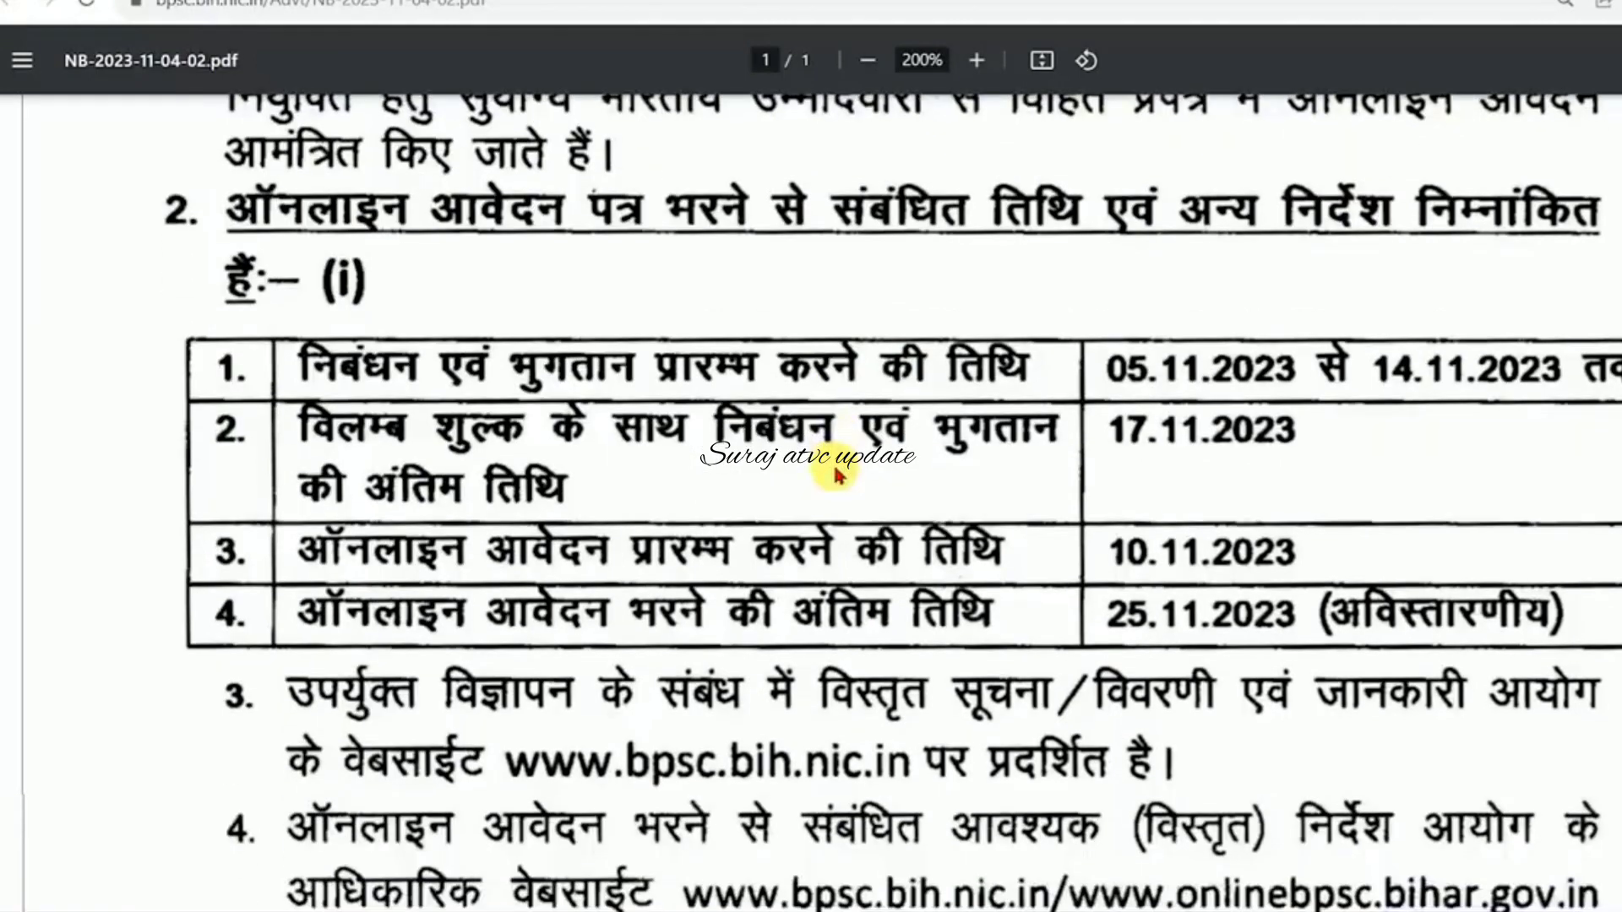